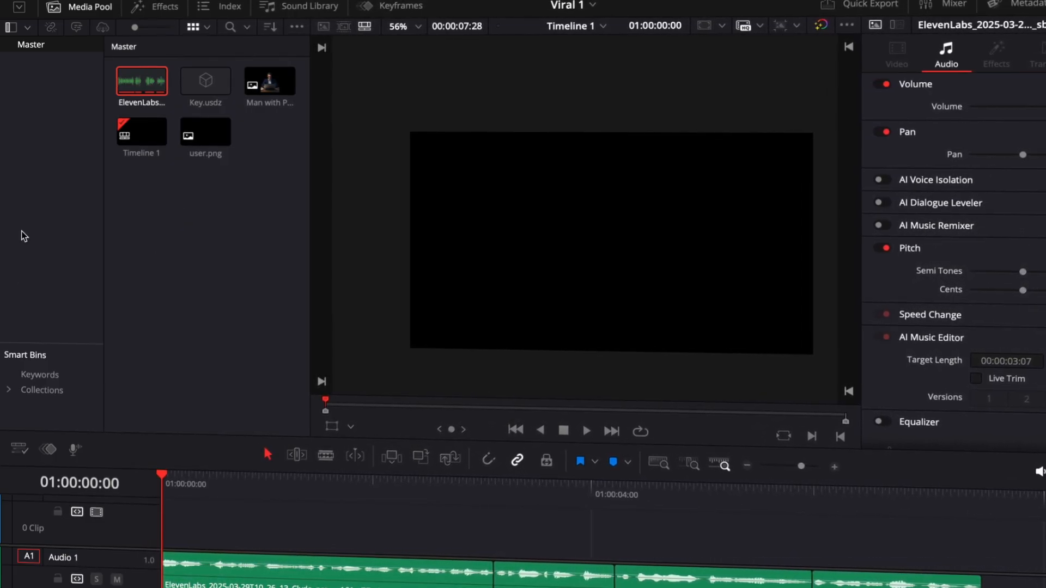
Step: Add a Fusion Composition above the audio at the timeline's start and set its clip duration to 120
left_click(157, 7)
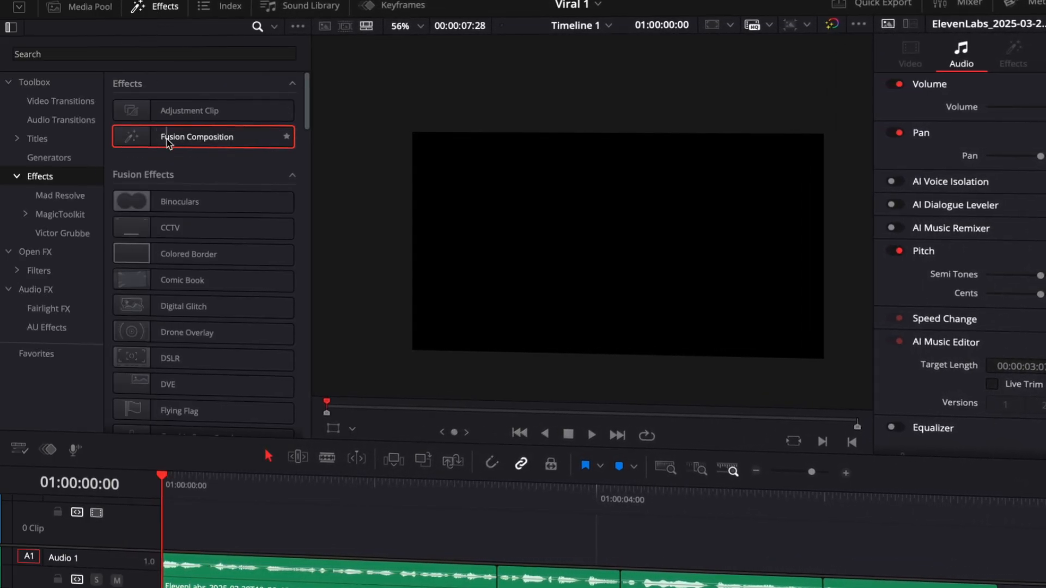
left_click_drag(196, 137, 158, 521)
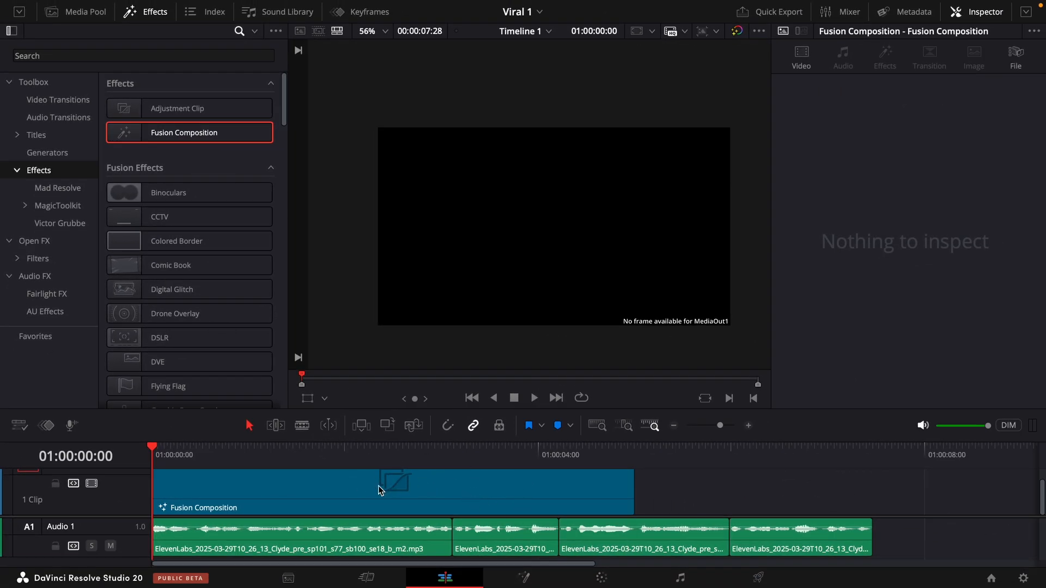
right_click(295, 491)
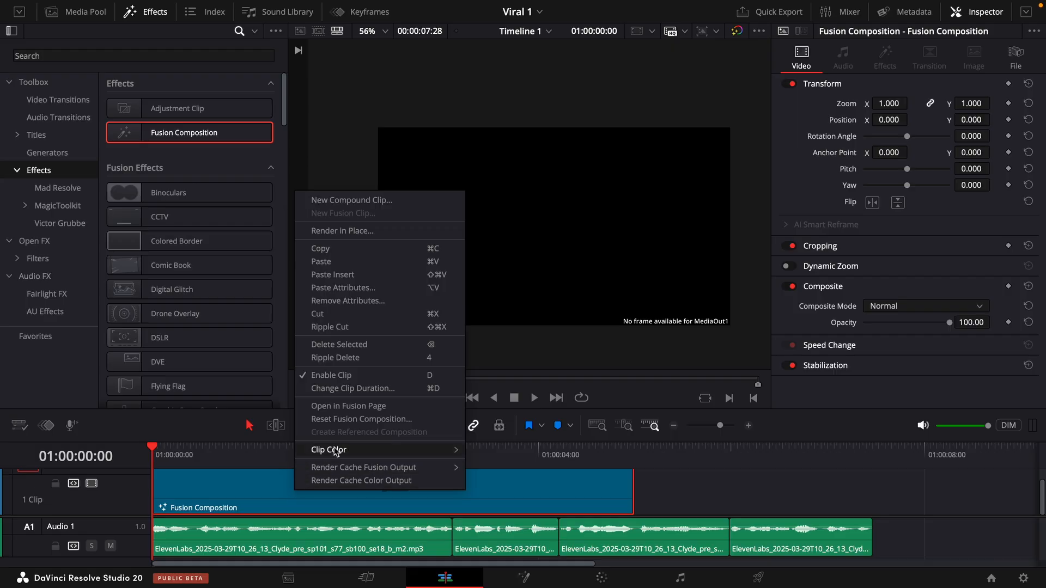
left_click(374, 389)
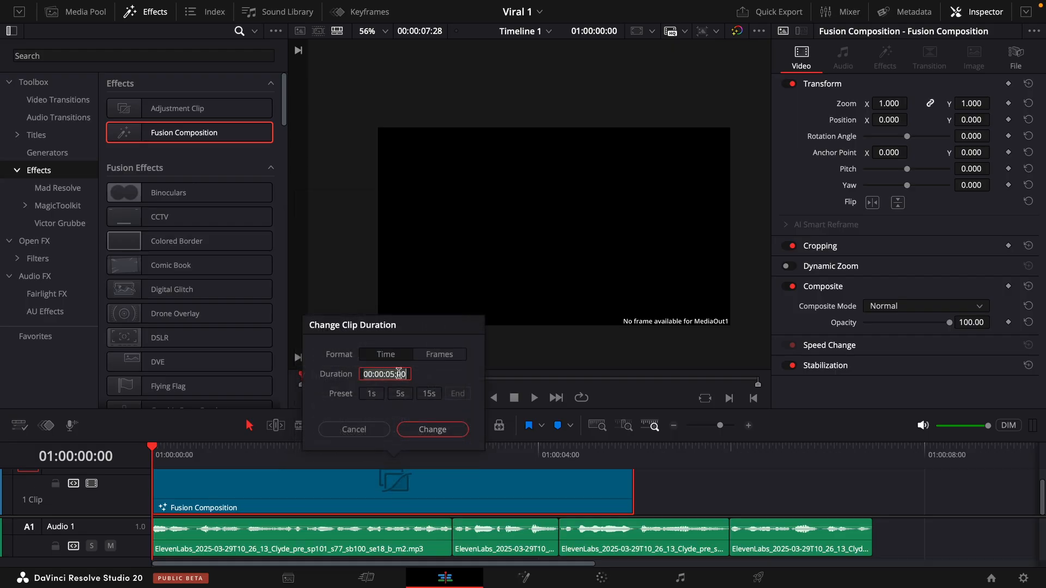
type("120")
left_click(432, 430)
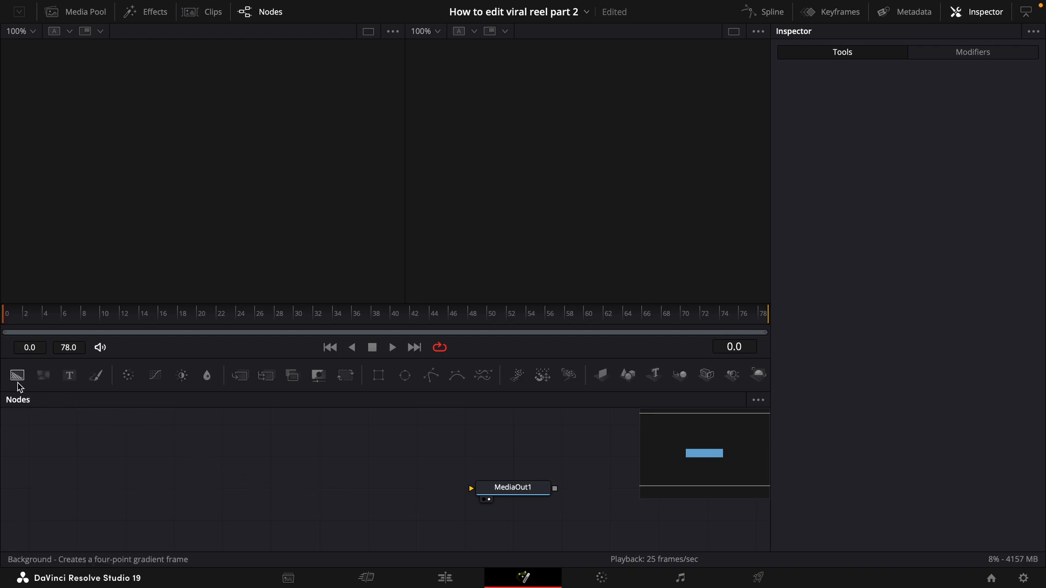
Step: Connect a new Background node to MediaOut1 and set its color type to a radial gradient
left_click_drag(17, 376, 28, 488)
left_click_drag(151, 488, 538, 493)
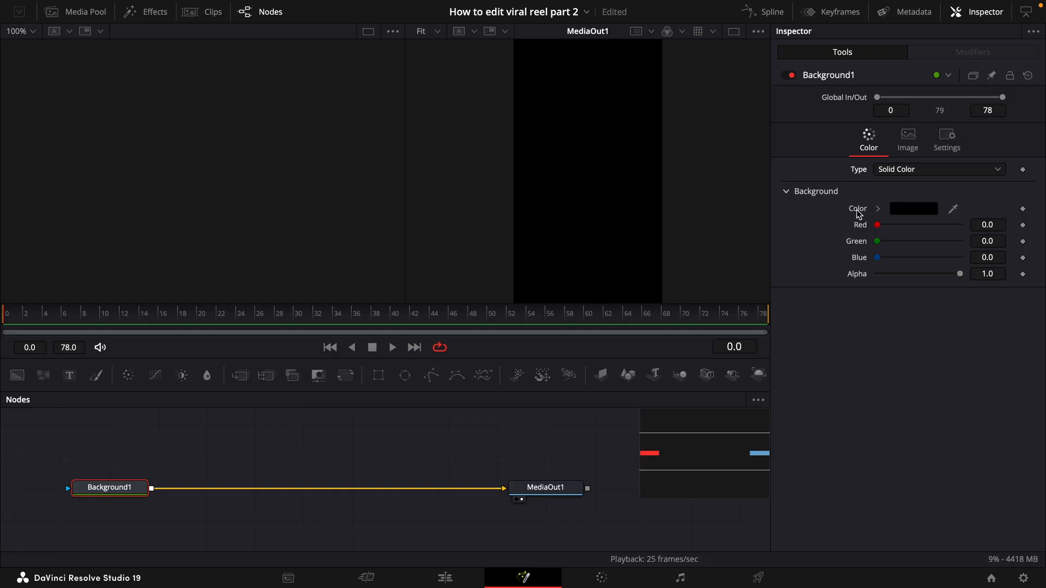
left_click(893, 169)
left_click(903, 248)
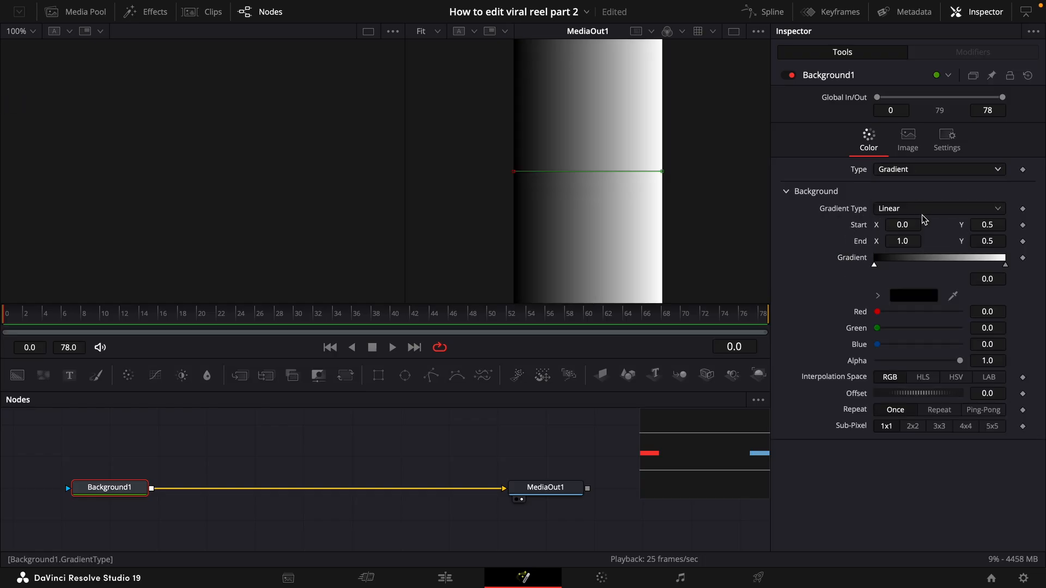
left_click(925, 210)
left_click(915, 283)
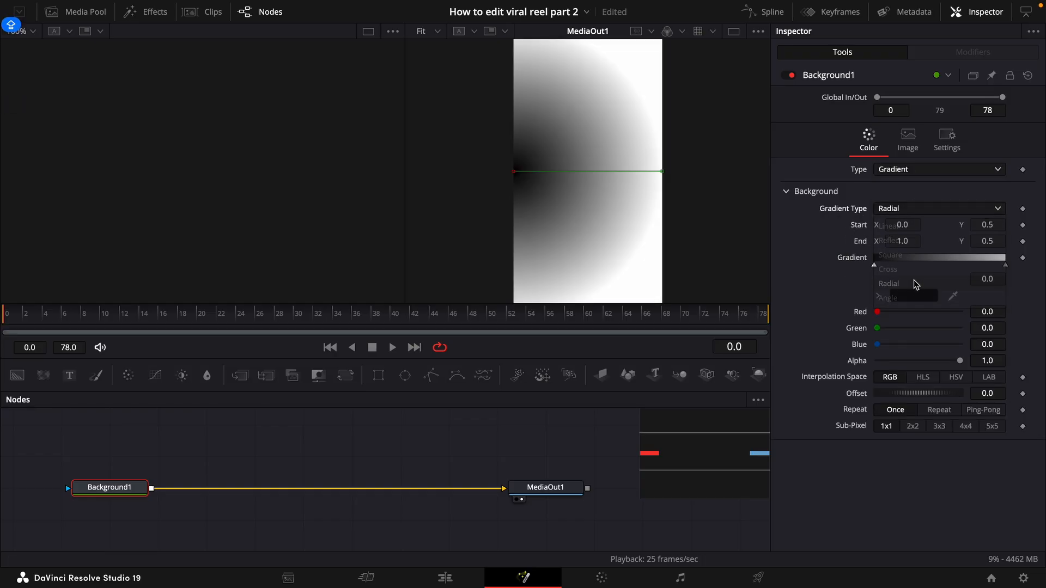
Step: Place the gradient's start near the frame center at about 0.46, 0.49 and its end outside the frame at about 1.42, 0.43
left_click(514, 172)
left_click_drag(514, 174, 581, 175)
left_click_drag(663, 173, 707, 192)
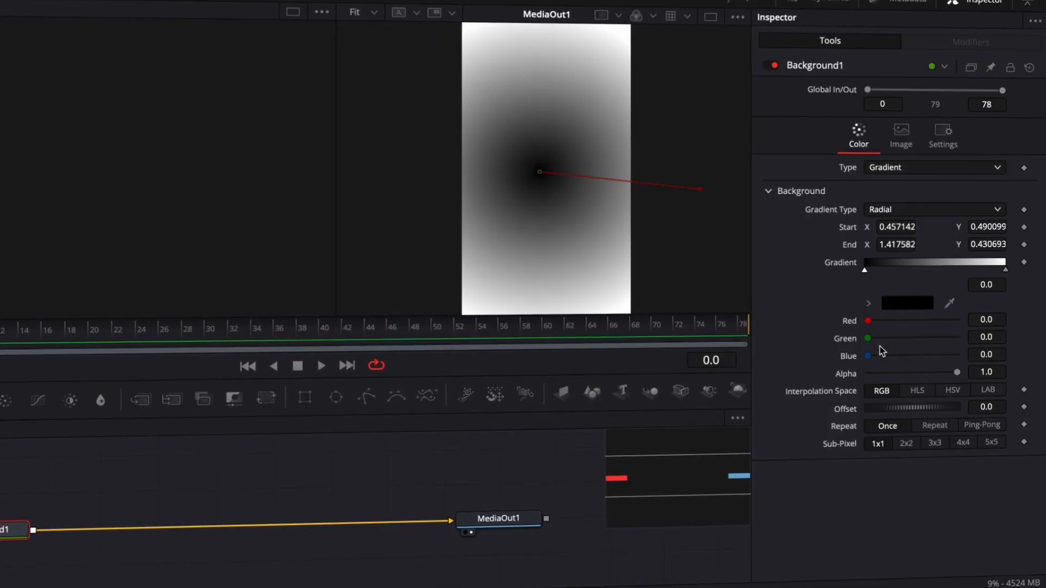
Step: Color the gradient's start stop dark blue with Blue at 0.165 and make its end stop black
left_click_drag(871, 355, 875, 355)
left_click(1004, 269)
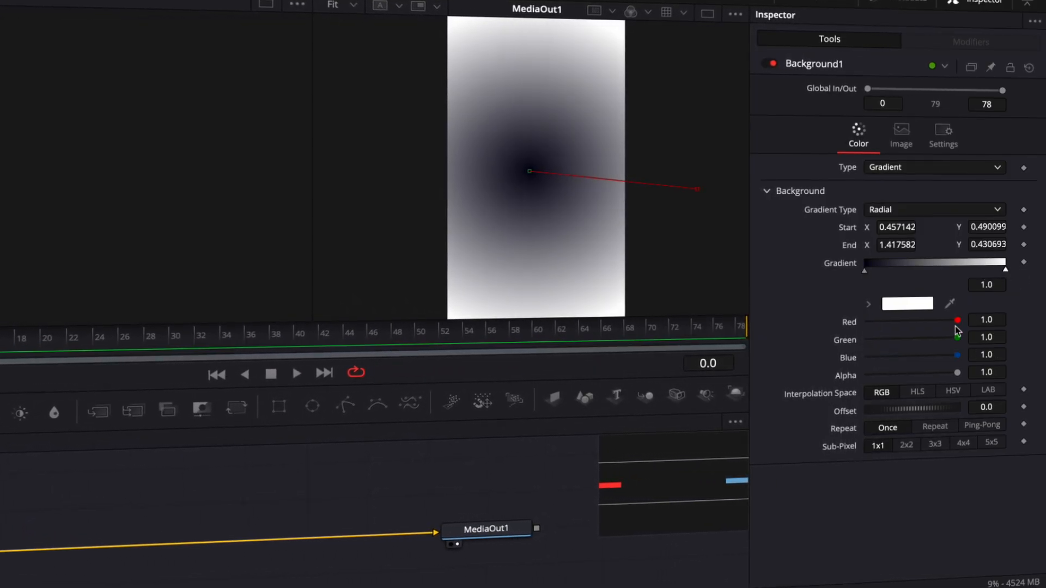
left_click(958, 322)
left_click_drag(958, 322, 870, 319)
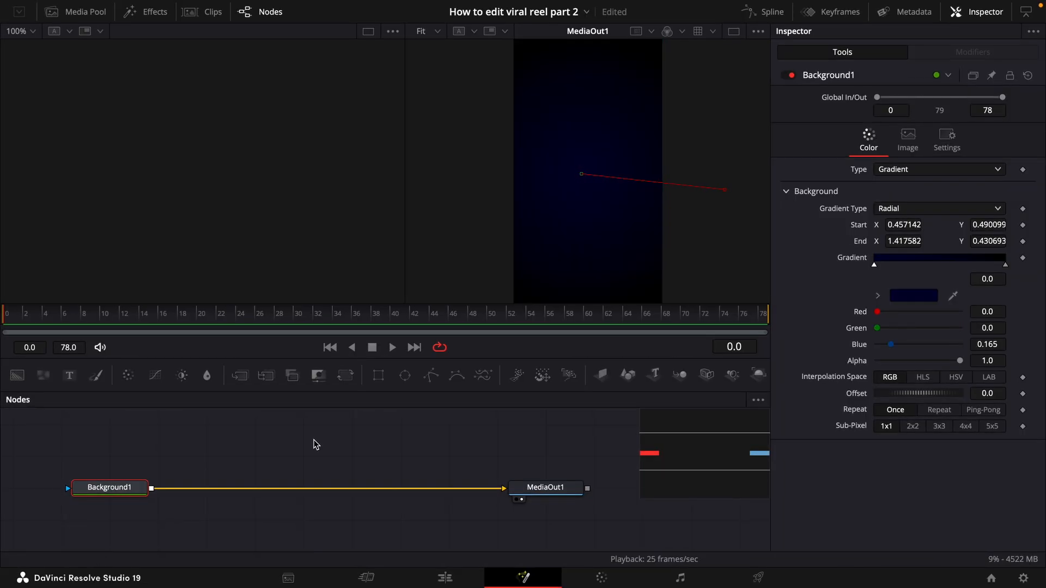
Step: Merge the image of the man over the background and insert a Transform node between MediaIn1 and Merge1
left_click(76, 11)
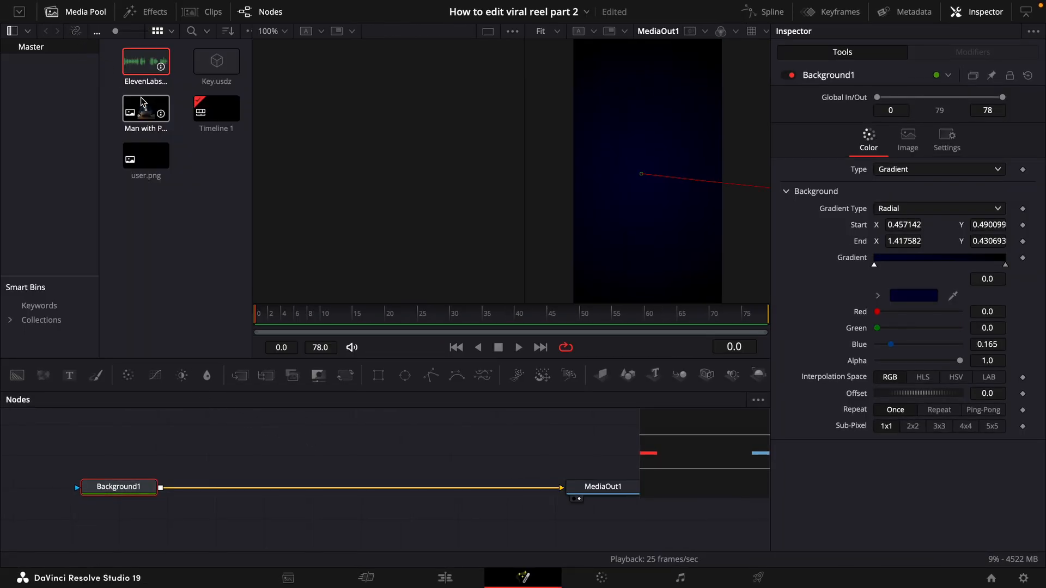
left_click_drag(146, 109, 164, 502)
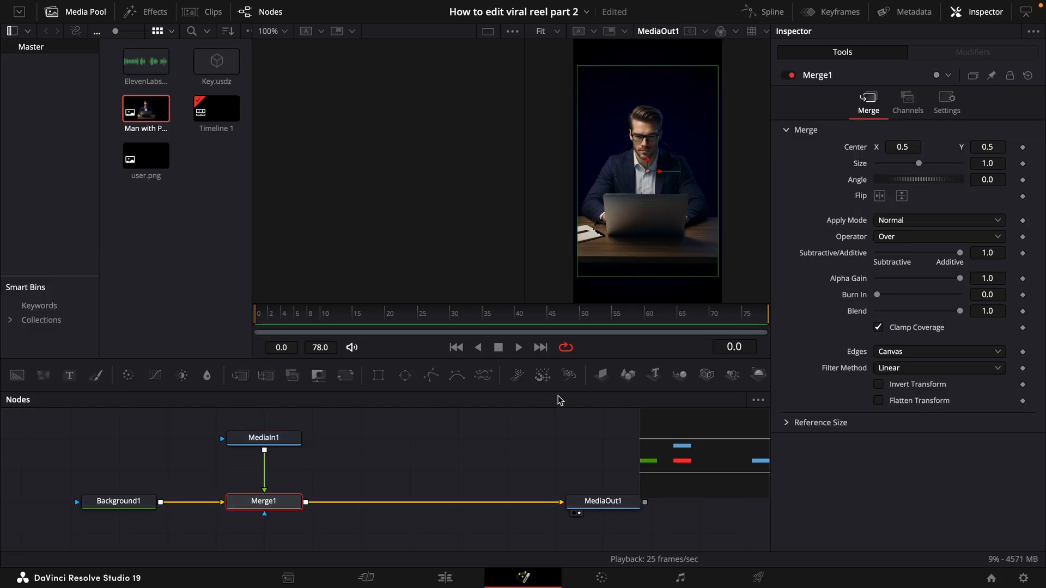
left_click_drag(265, 470, 266, 470)
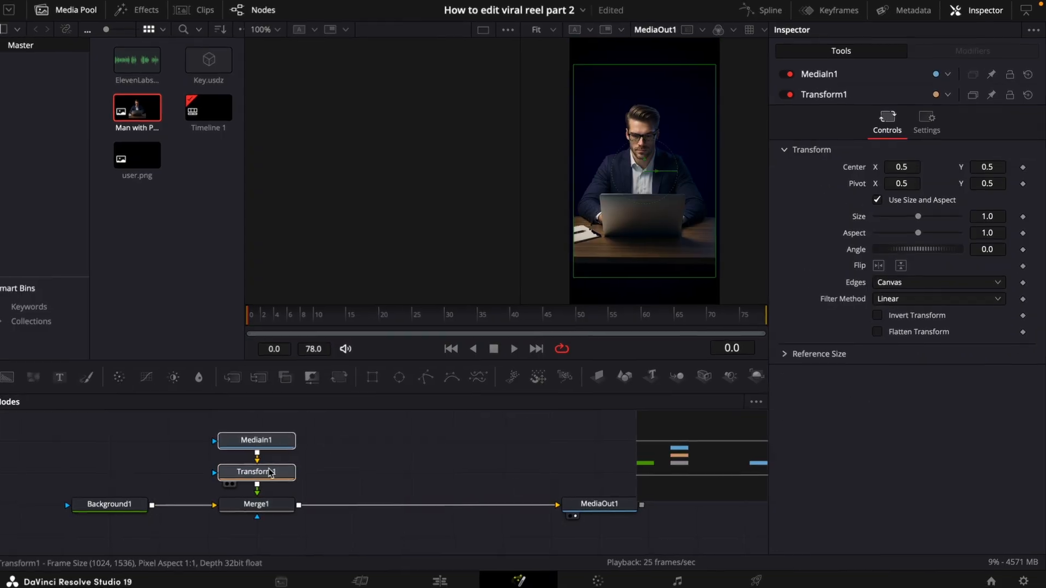
Step: Set the Transform node's Size to 1.349 and Center Y to 0.22, and space the Background node farther from Merge1
left_click(989, 214)
left_click_drag(987, 221, 589, 268)
left_click_drag(993, 159, 744, 286)
left_click_drag(104, 508, 33, 507)
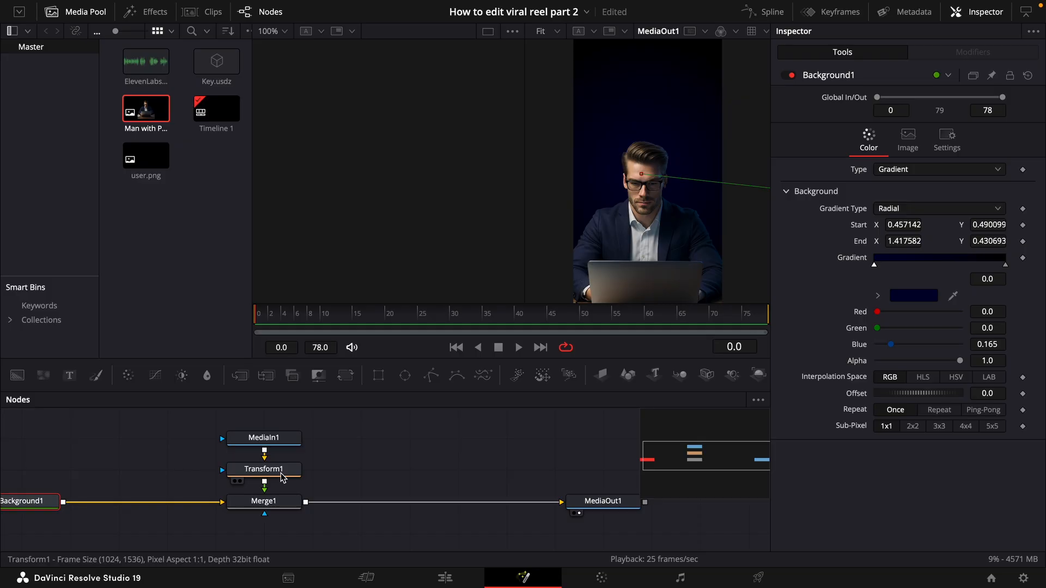
Step: Keyframe Transform1's Center so the man rises from a lower Y at frame 0 to Y 0.22 at frame 35
left_click(283, 472)
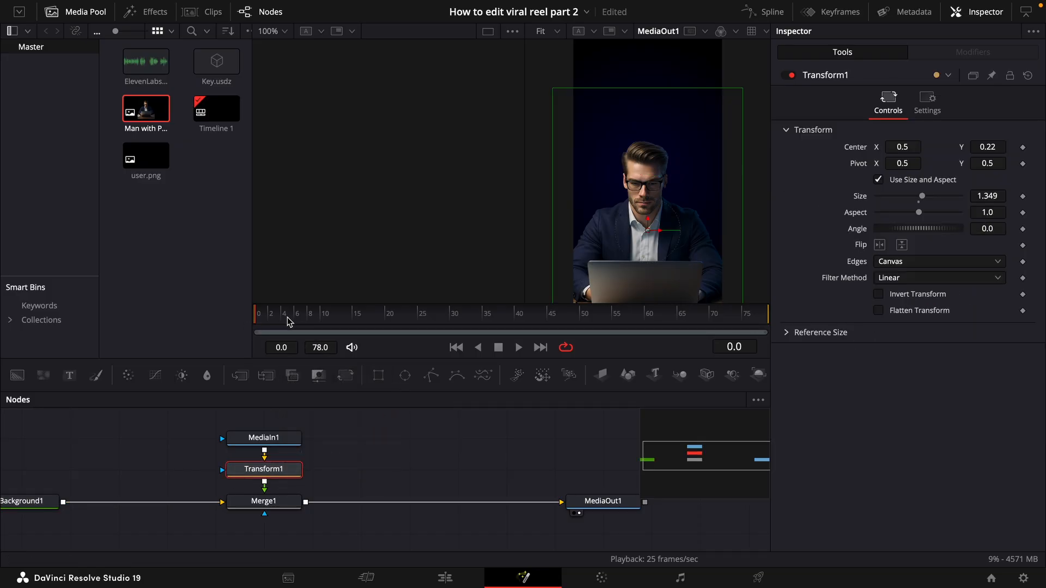
left_click(1022, 147)
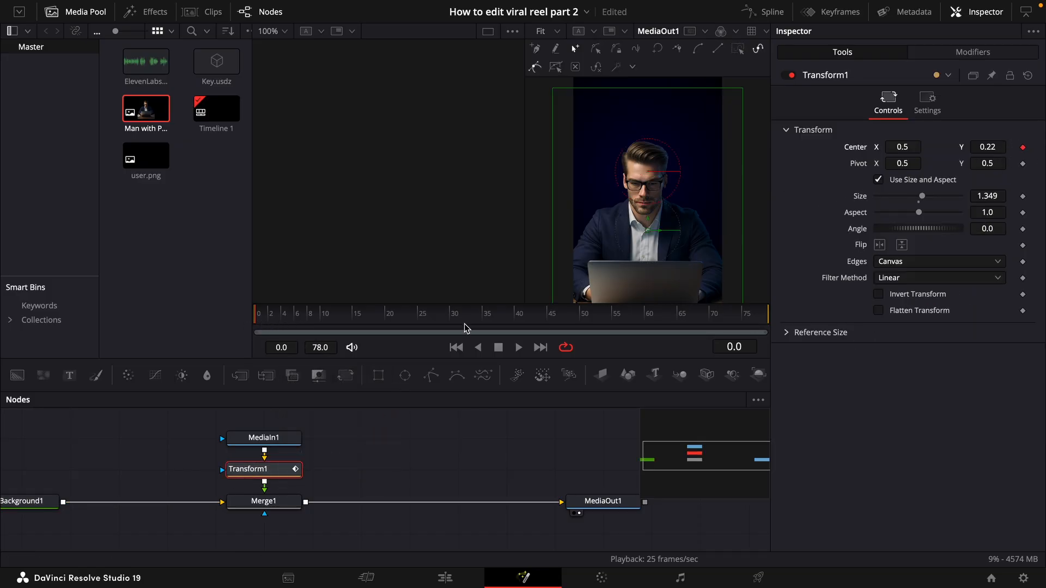
left_click(482, 317)
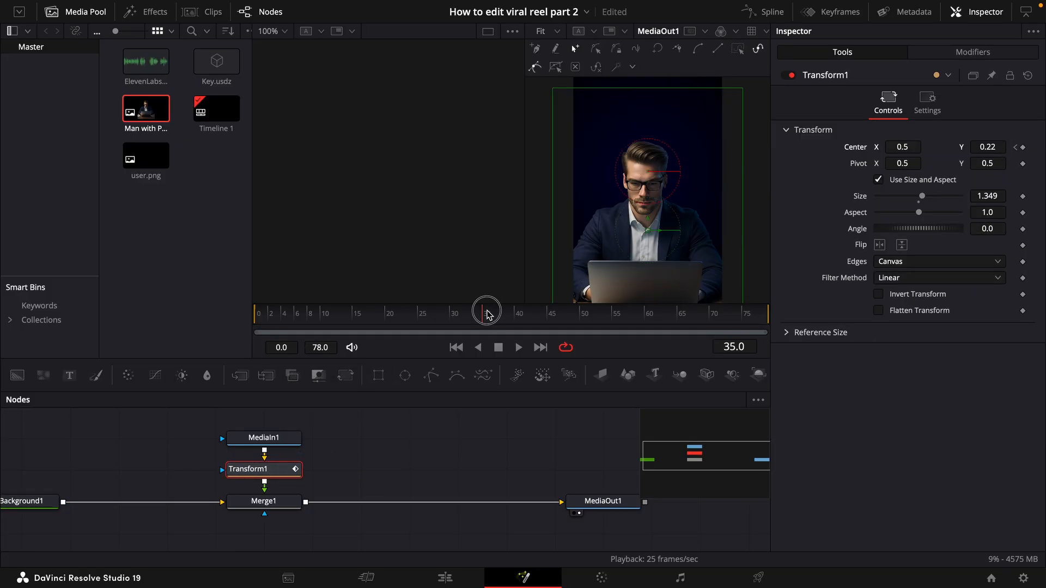
left_click(1013, 148)
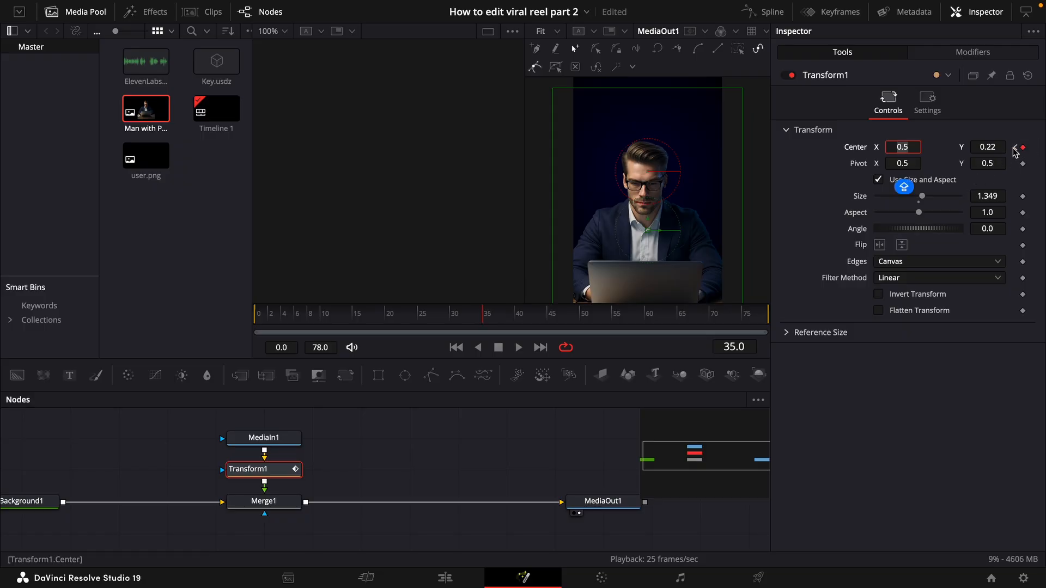
left_click(1014, 148)
left_click_drag(980, 143, 369, 397)
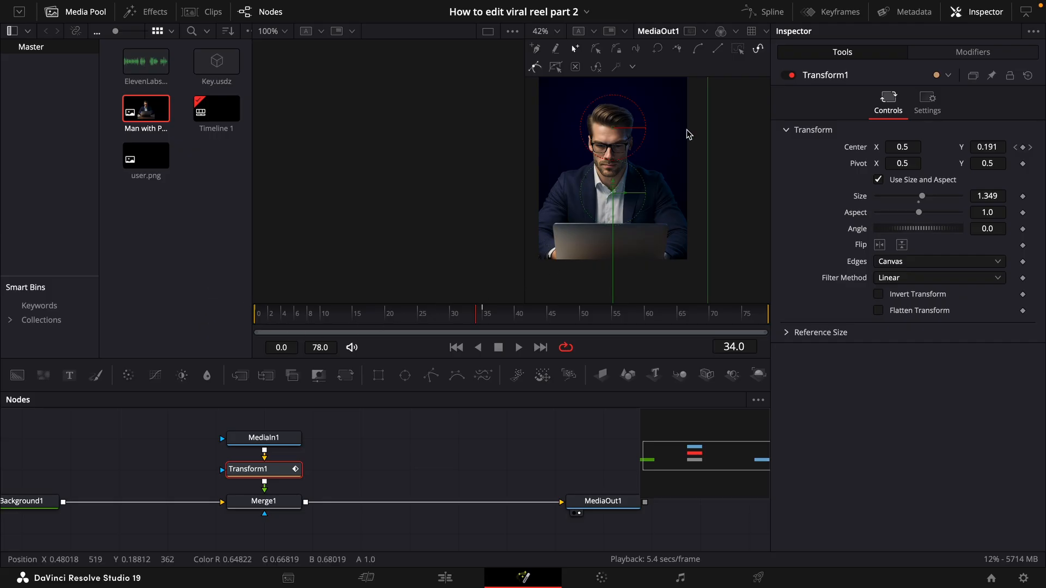
Step: Open the Spline editor limited to the selected tool and display Transform1's displacement curve
left_click(769, 20)
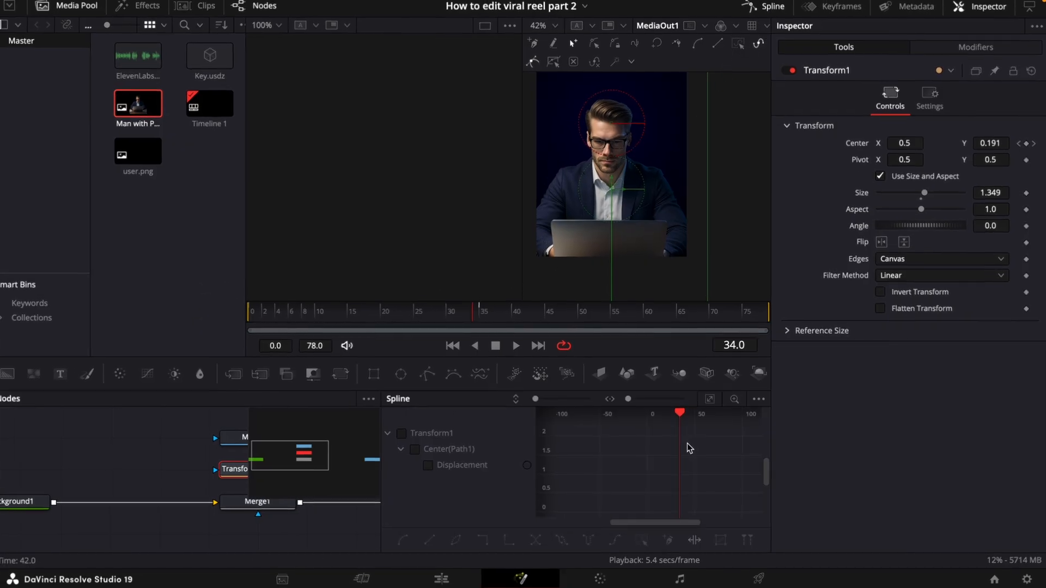
left_click(758, 399)
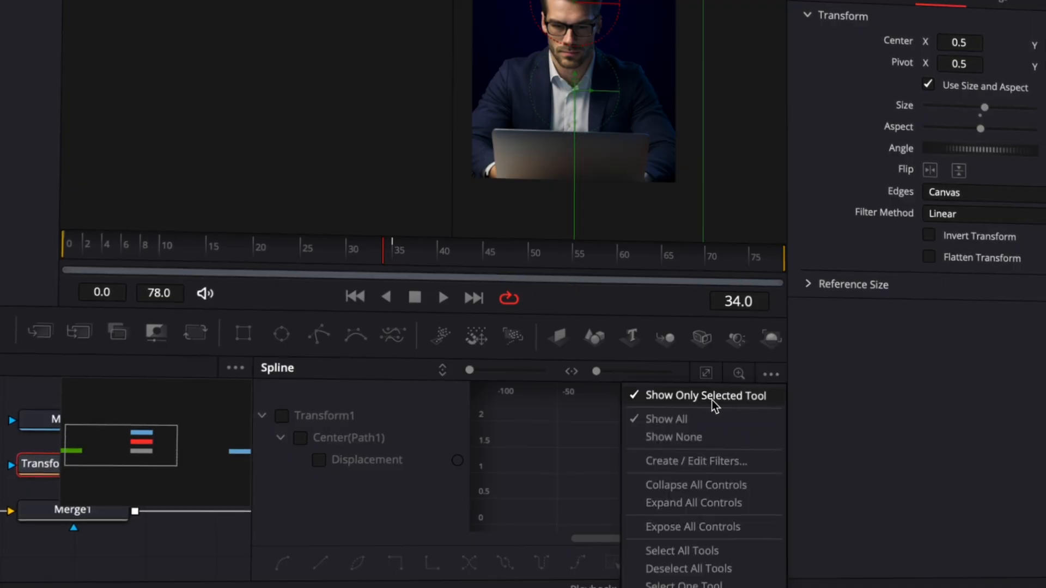
left_click(681, 404)
left_click(281, 415)
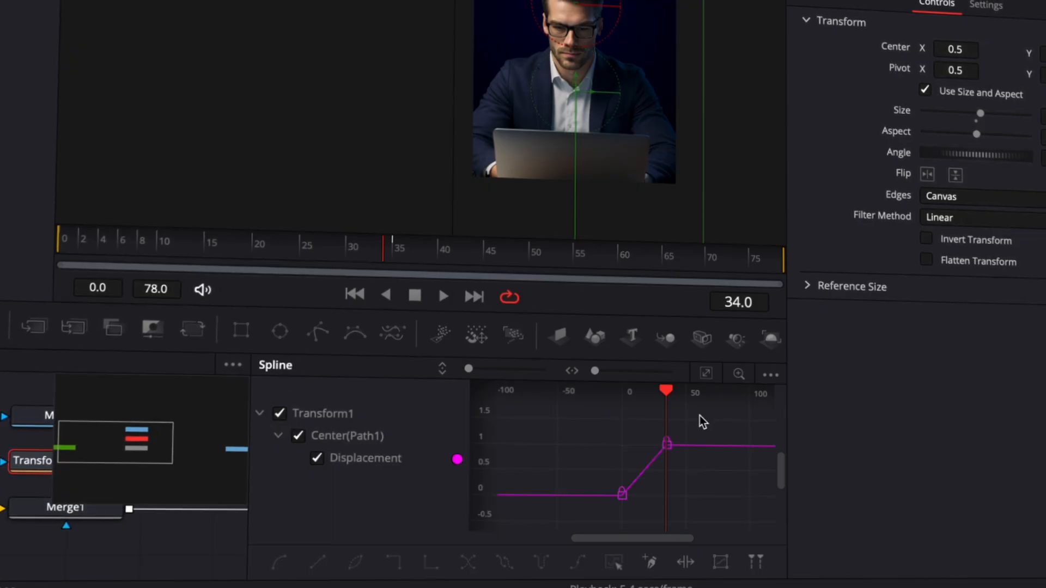
Step: Select both displacement keyframes and apply an Ease preset that starts fast and slows toward the second keyframe
left_click_drag(700, 416, 594, 521)
right_click(699, 480)
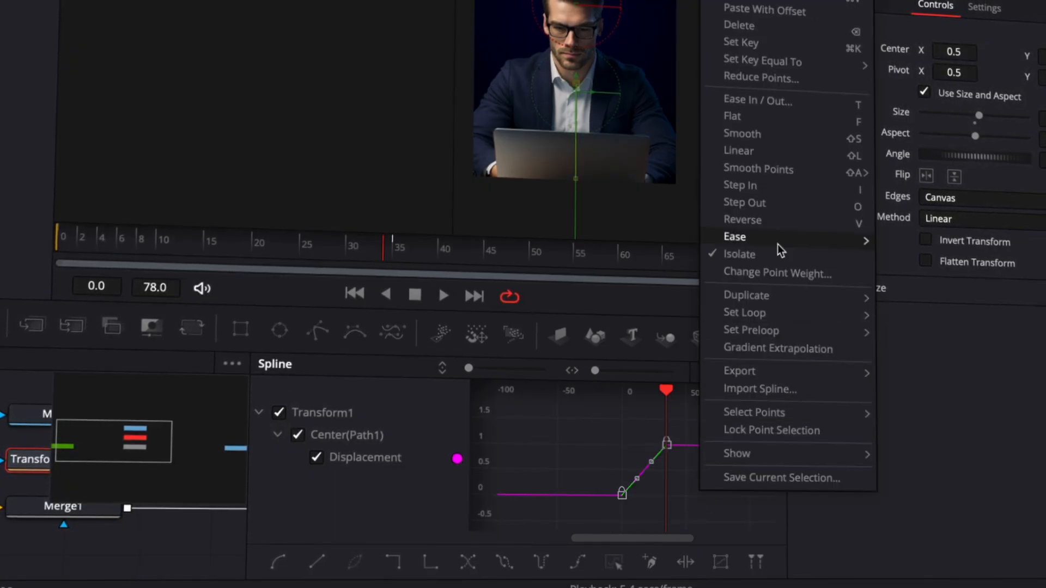
mouse_move(777, 243)
left_click(939, 294)
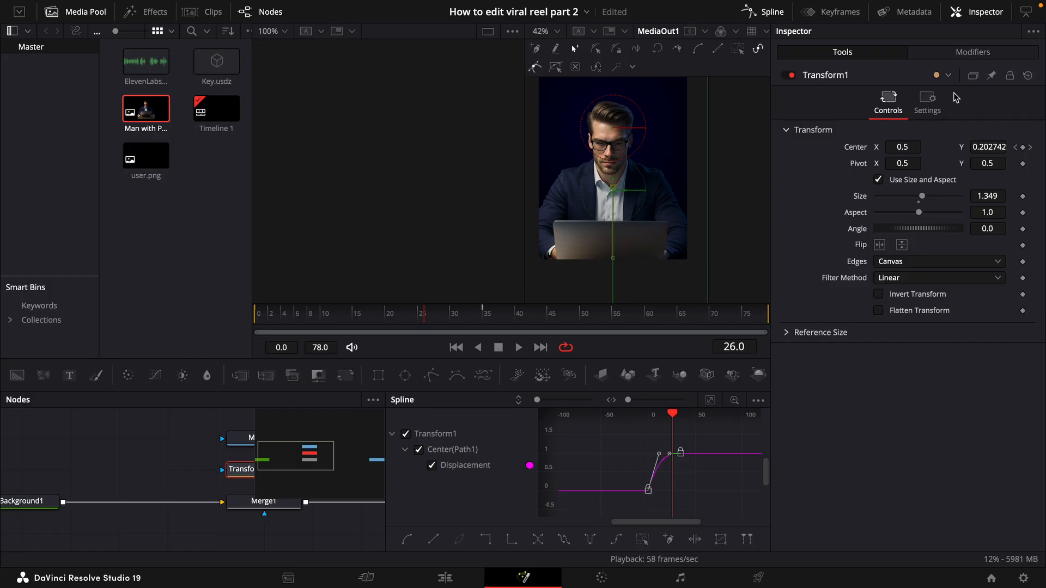
Step: Enable Motion Blur on Transform1 with Quality 10 and a Shutter Angle of 360, and deselect the node
left_click(932, 109)
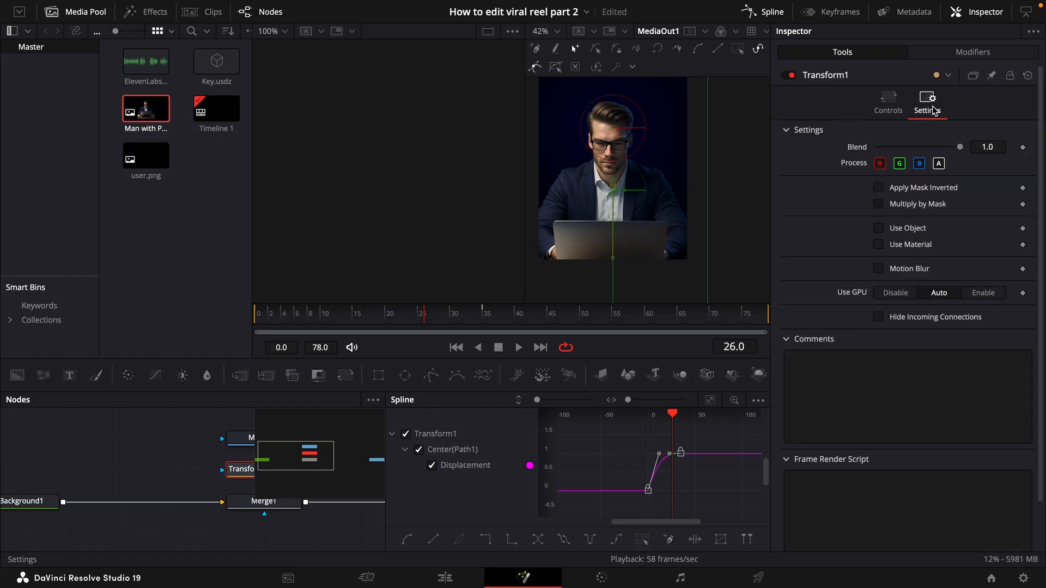
left_click(878, 269)
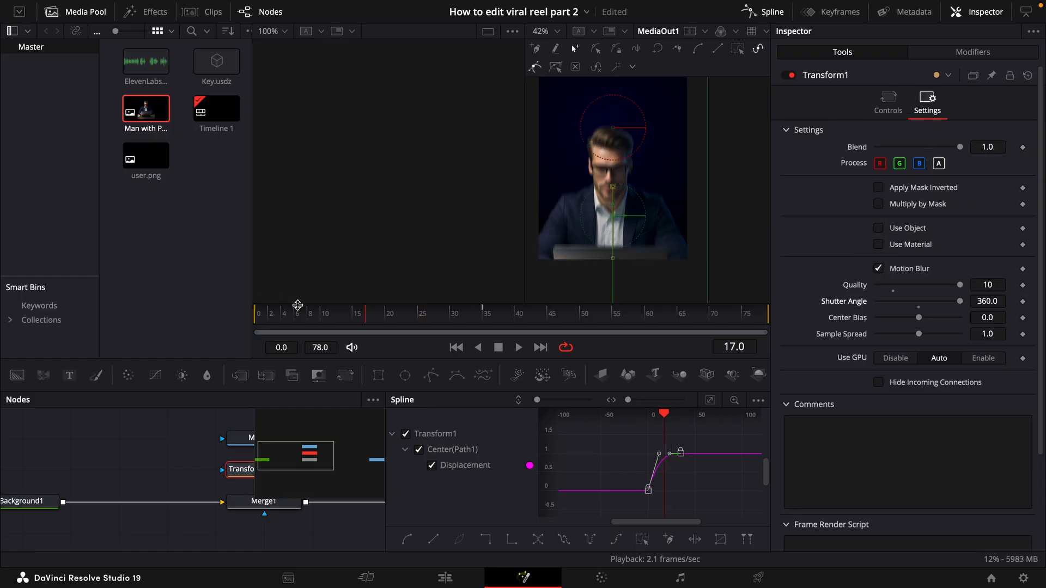
left_click(90, 451)
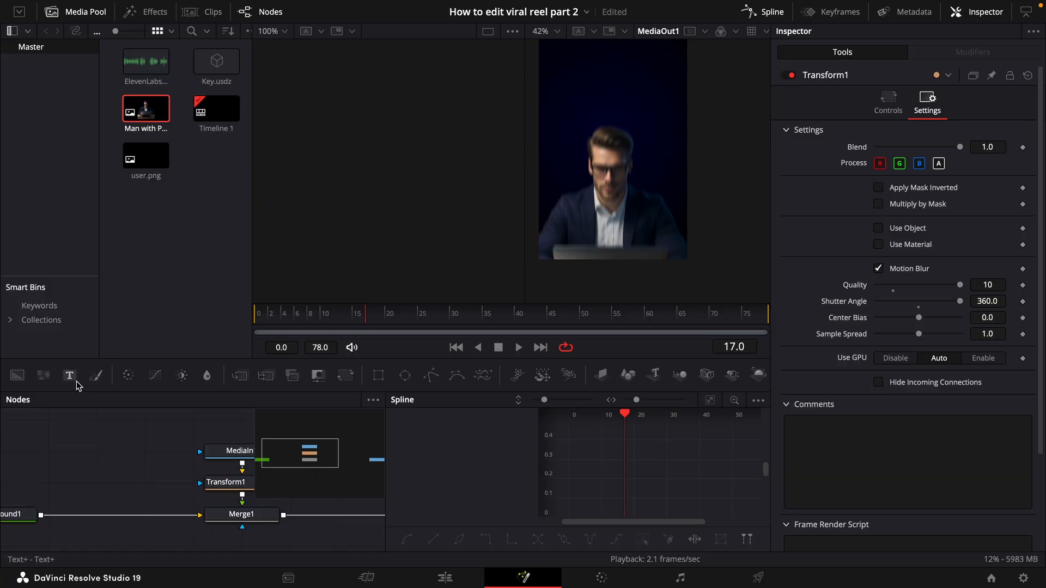
Step: Insert a Text+ node on the connection between Background1 and Merge1, reading "PERSONAL" and "BRAND" on two lines
left_click_drag(69, 375, 42, 516)
left_click(822, 245)
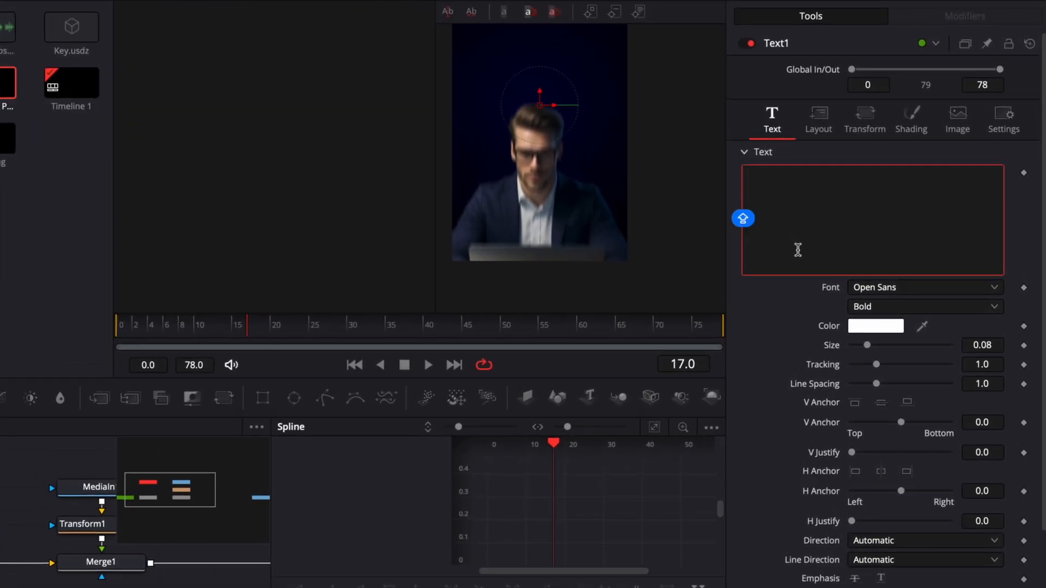
type("PERSONAL")
key("Return")
type("BRAND")
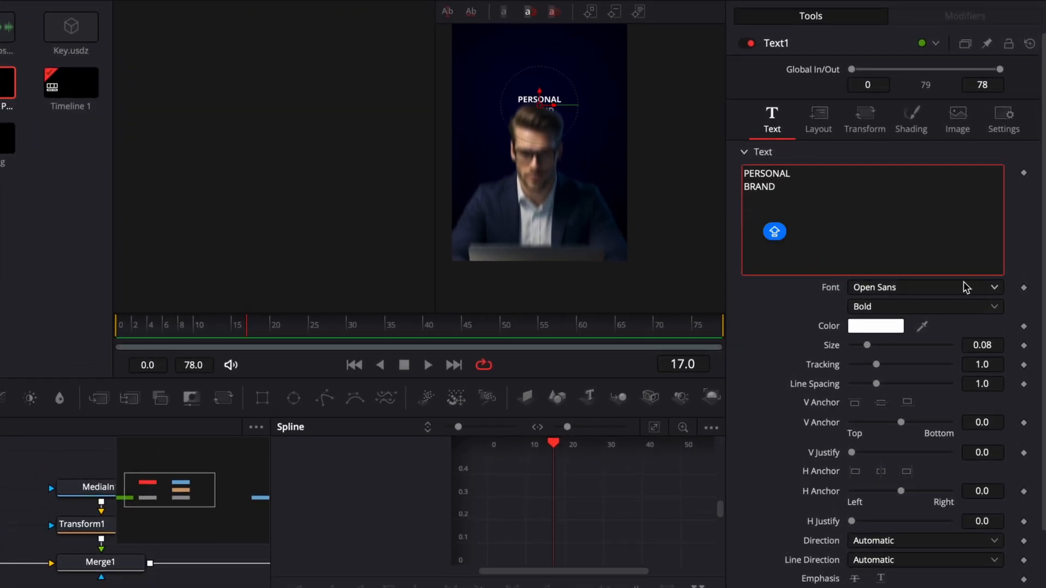
Step: Change the title's font to Morganite and its size to 0.3315
left_click(872, 288)
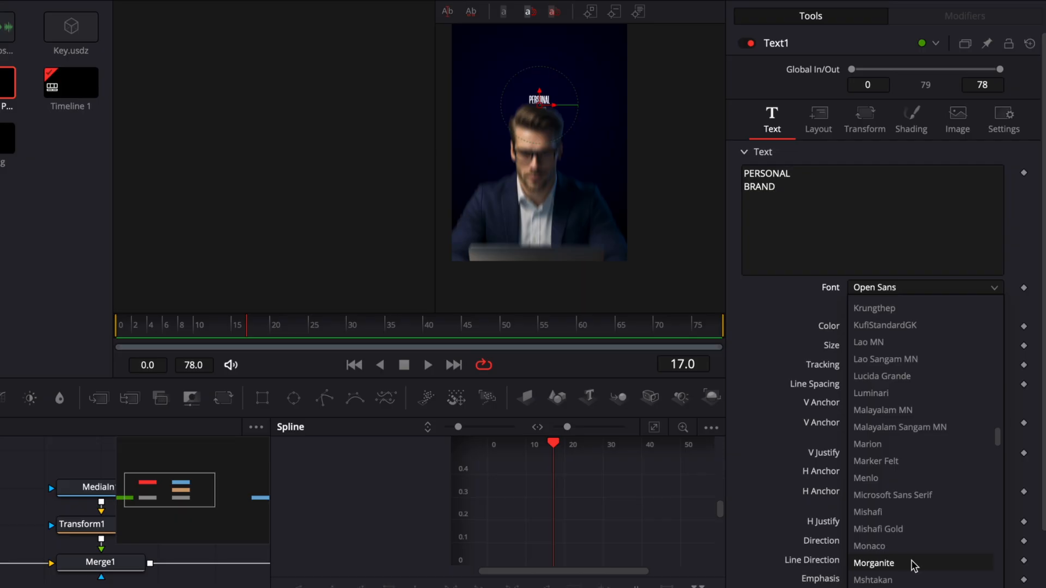
left_click(913, 564)
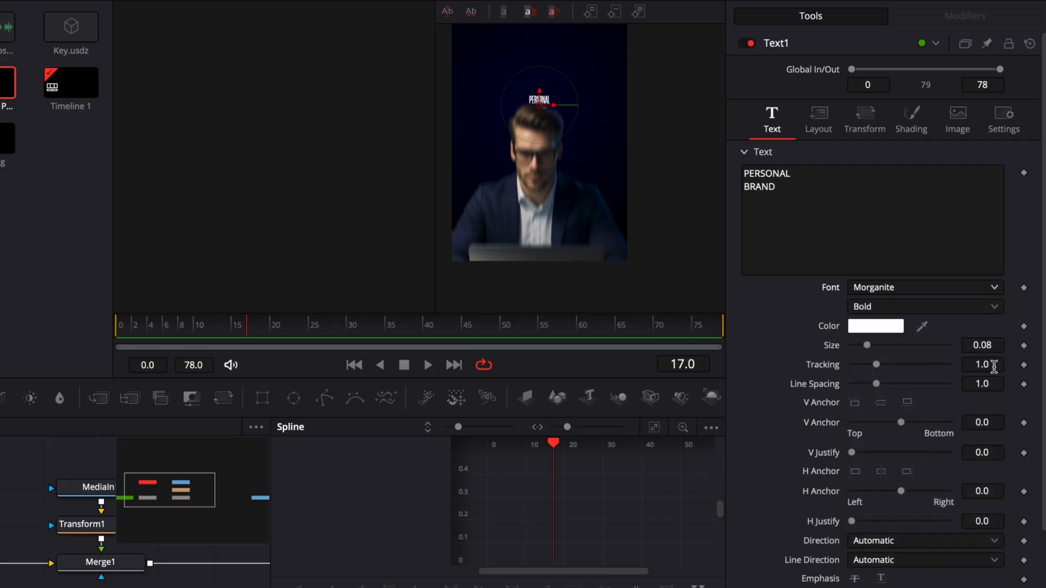
left_click_drag(990, 351, 966, 341)
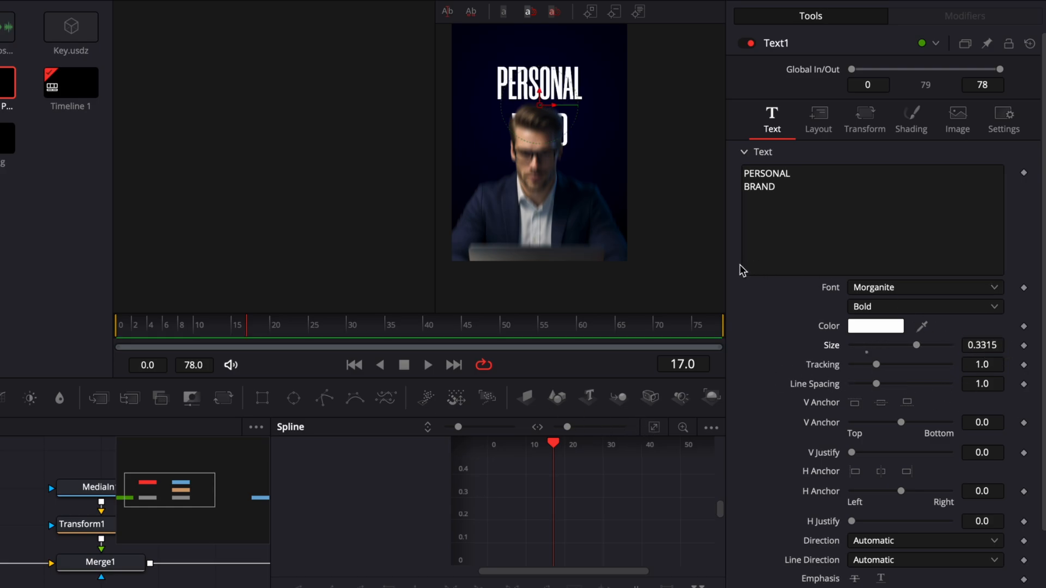
Step: Raise the title's Center Y until both lines clear the man's head, and return to its text settings
left_click(818, 118)
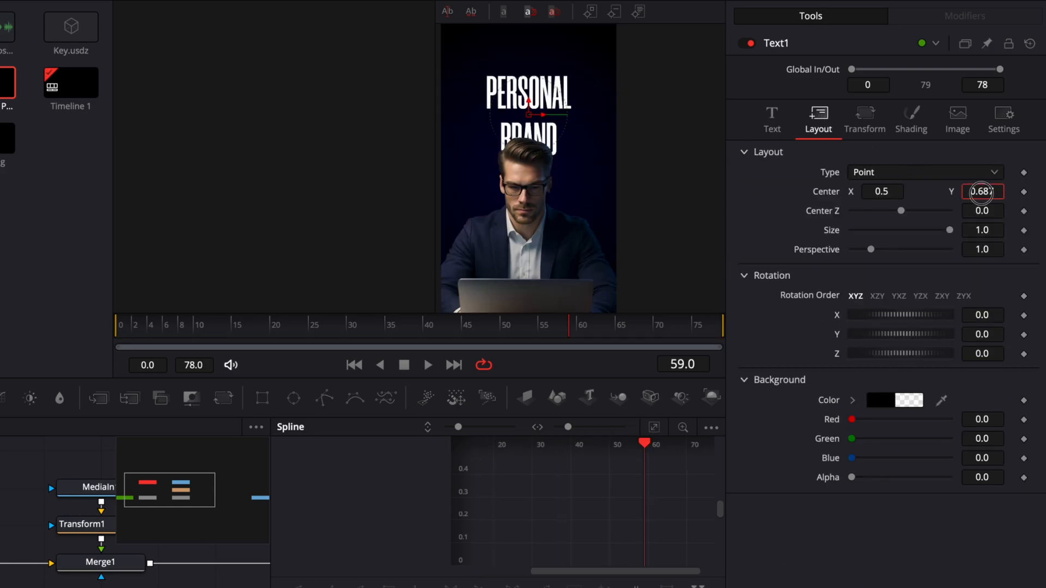
left_click(773, 120)
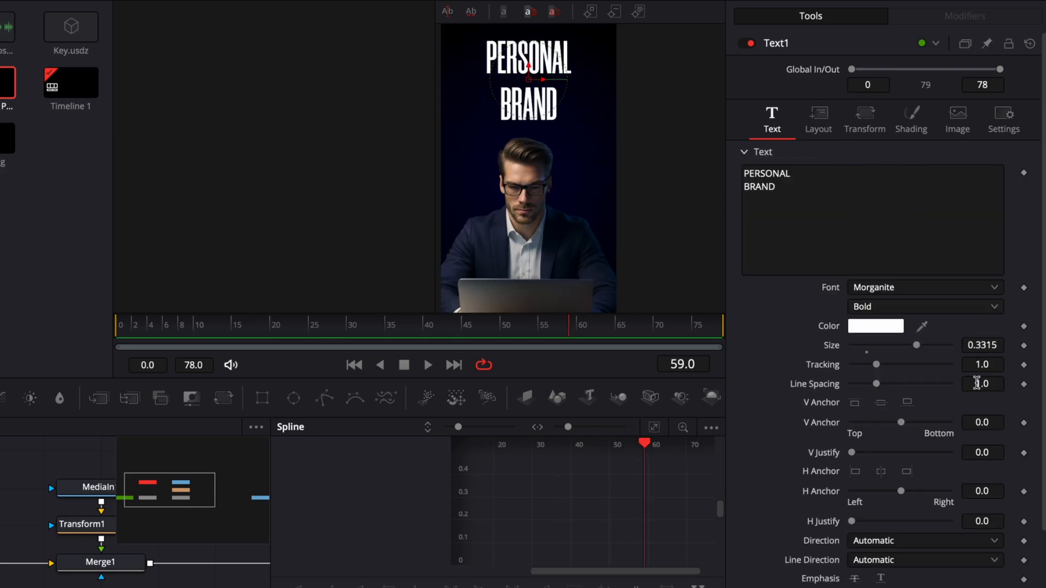
Step: Tighten the title's Line Spacing to 0.747 and apply the Character Level Styling modifier to its text
scroll(547, 94, "up", 5)
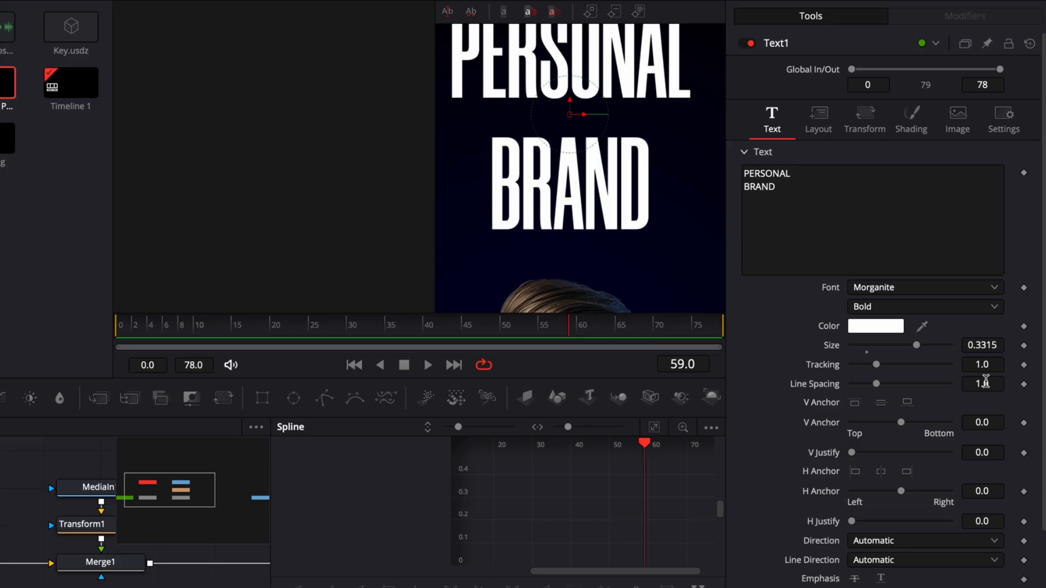
left_click_drag(986, 382, 795, 360)
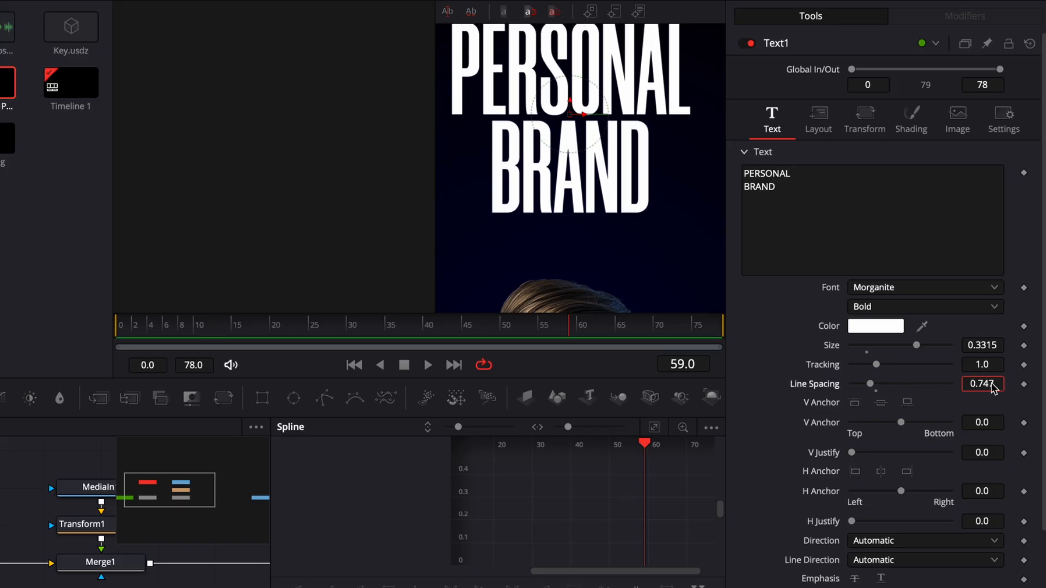
right_click(822, 227)
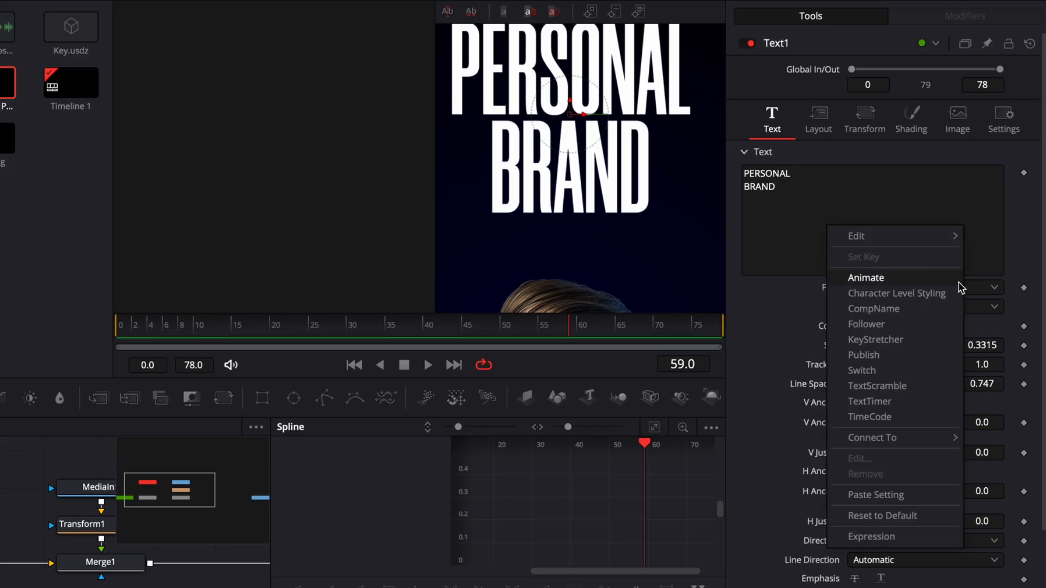
left_click(879, 275)
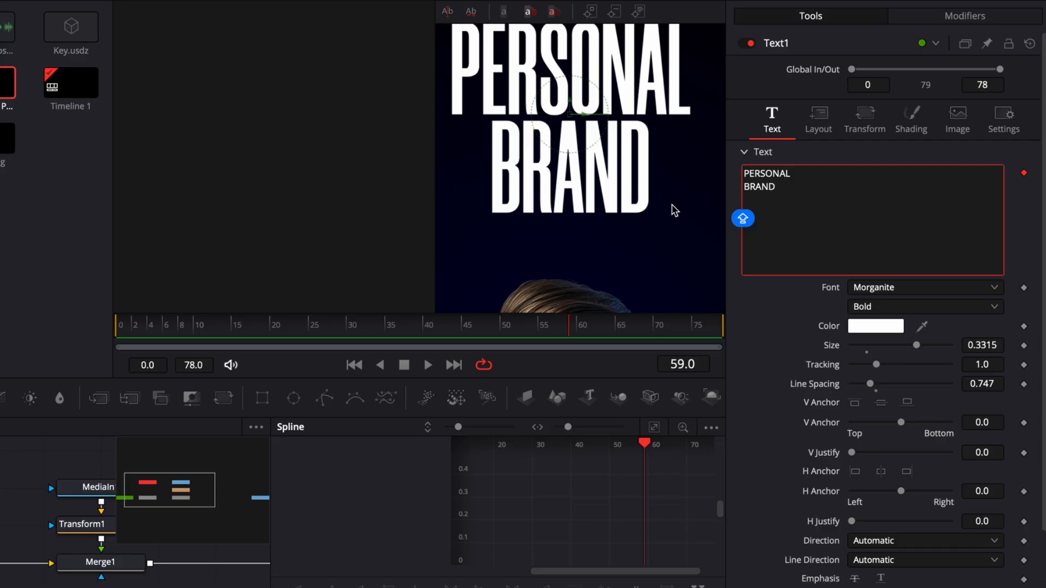
Step: Enlarge only the word BRAND to size 0.496 through character-level styling, so it matches the width of PERSONAL
left_click(504, 199)
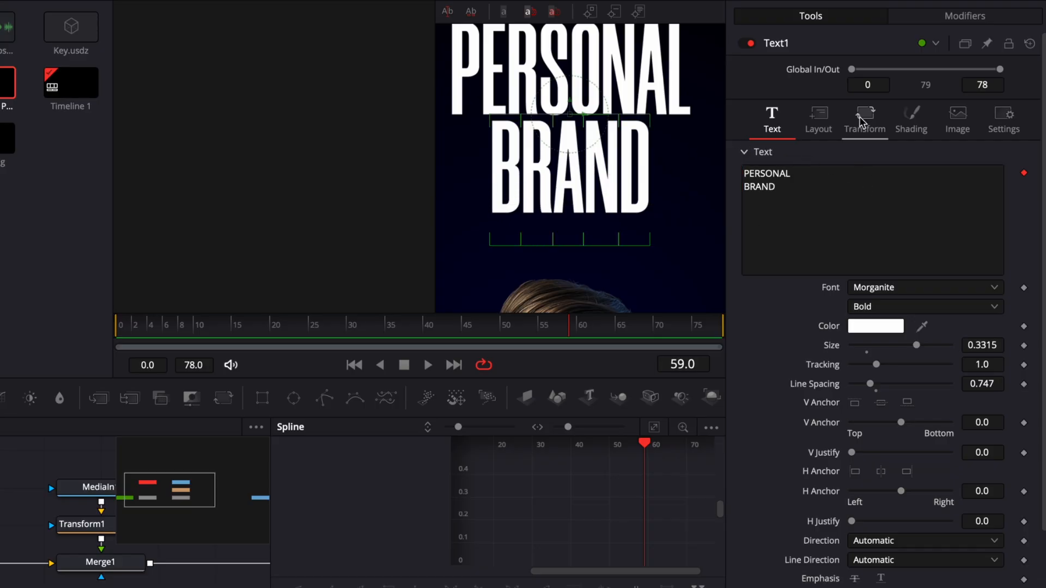
left_click(959, 18)
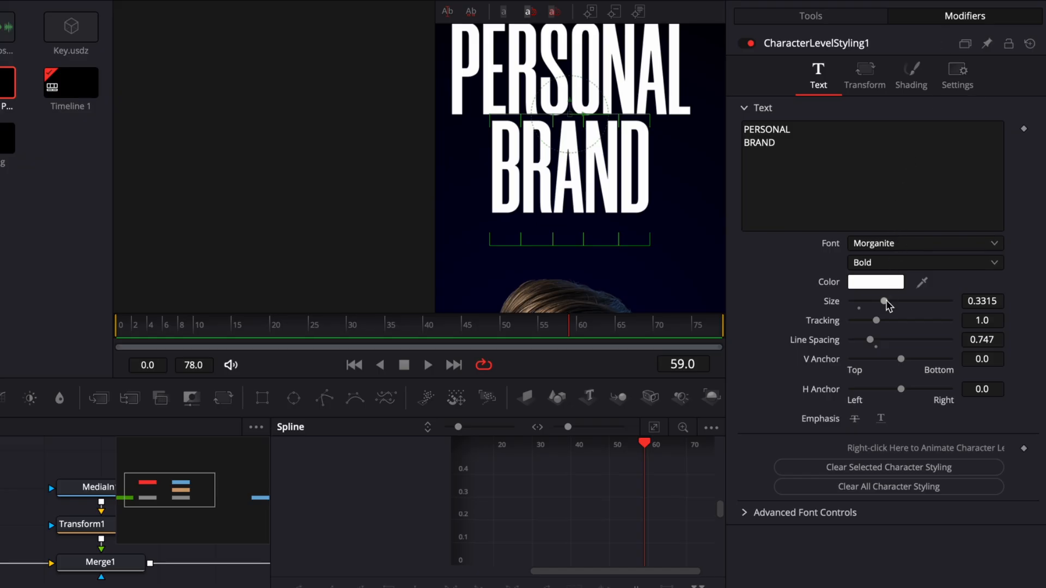
left_click_drag(884, 301, 903, 309)
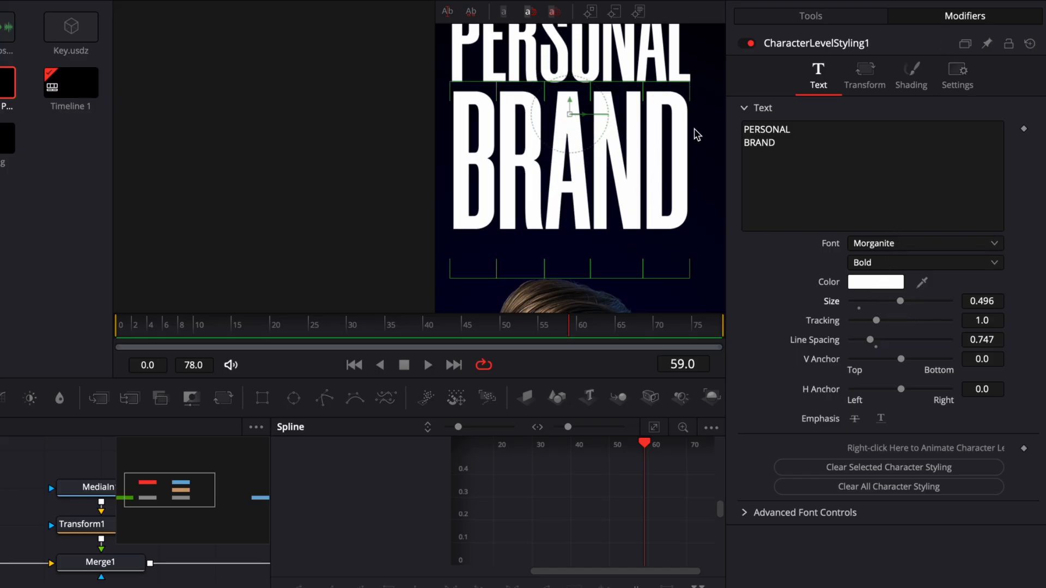
key("minus")
Step: Add a Transform node after Text1, with Size 1.092 and Center Y 0.484
left_click_drag(224, 399, 0, 525)
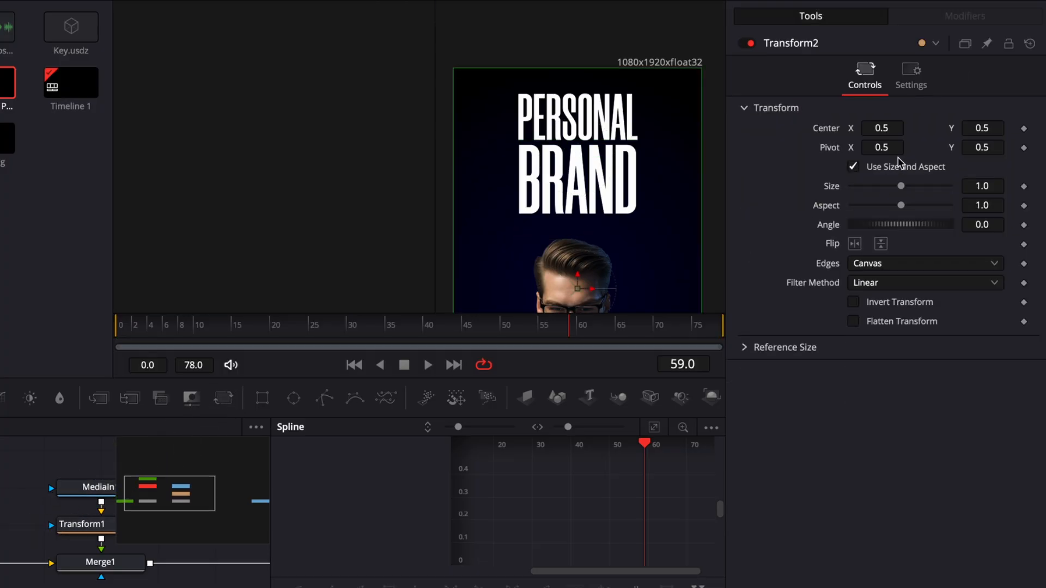
left_click_drag(1000, 186, 1045, 186)
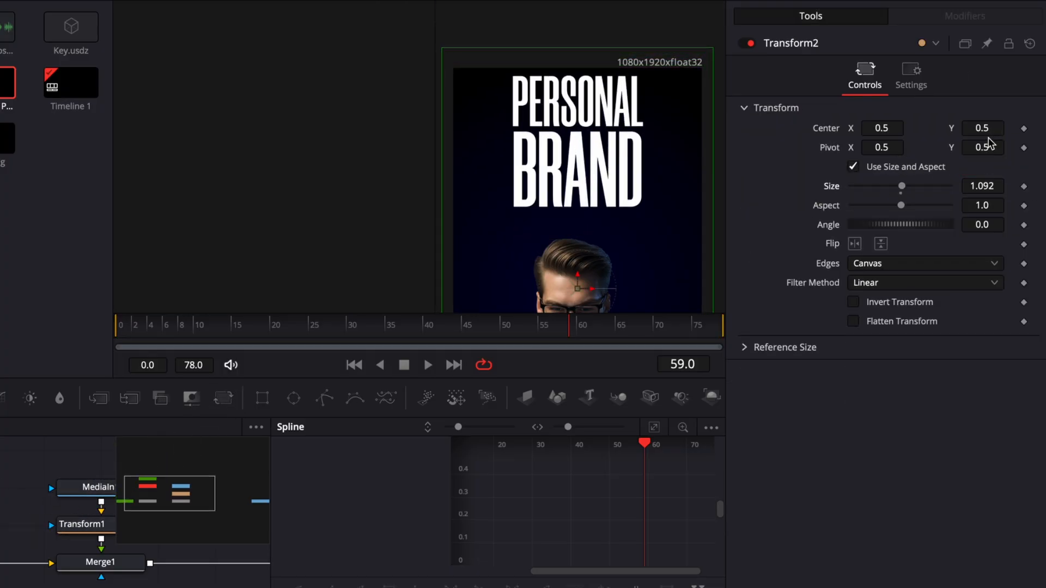
left_click_drag(988, 131, 976, 131)
Step: Keyframe Transform2's Center at frame 35, and at frame 0 with Center Y raised to 0.852
left_click(103, 330)
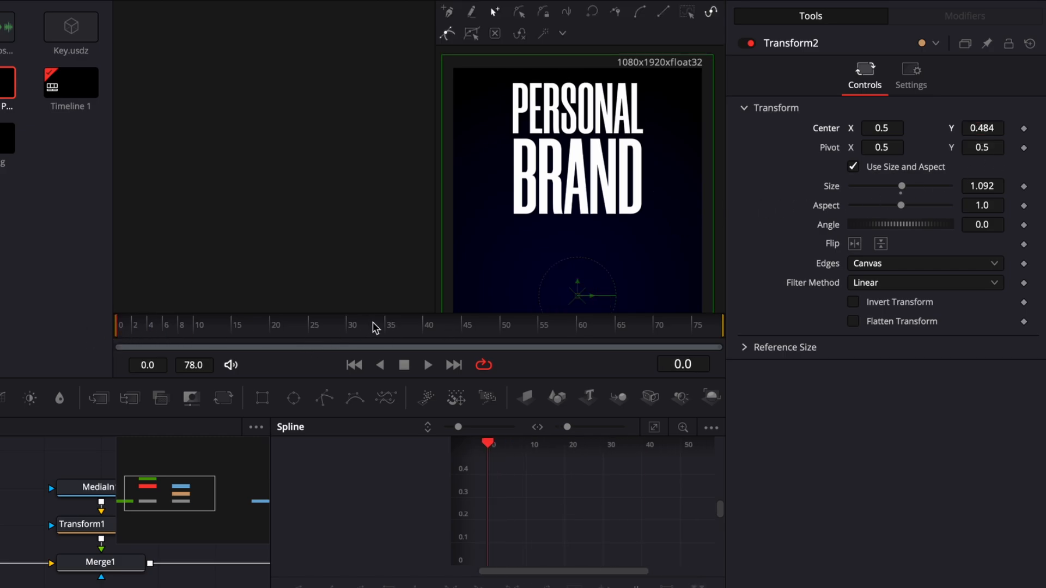
left_click(385, 326)
left_click(1024, 129)
left_click(112, 327)
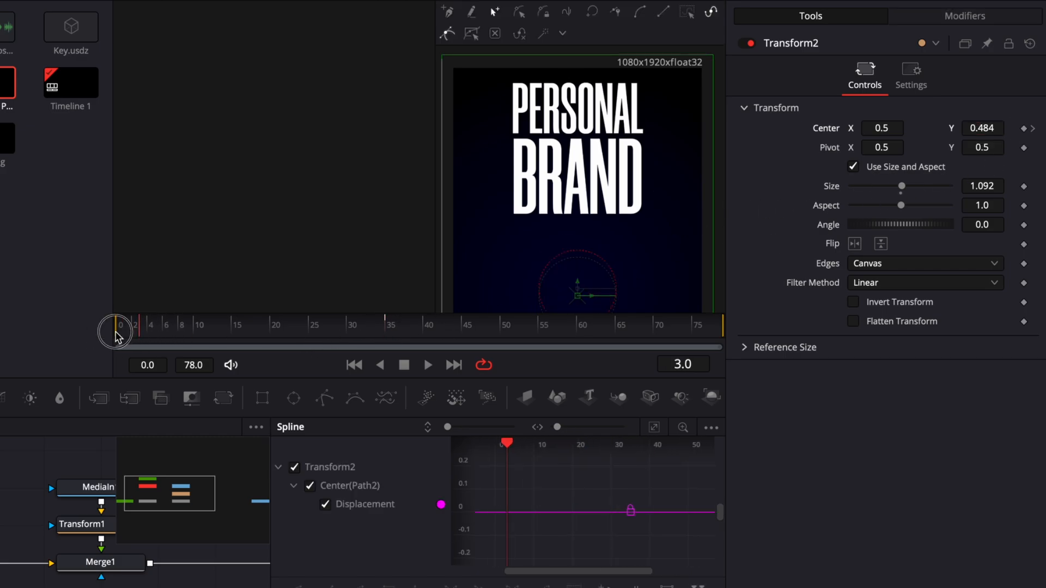
left_click(1024, 128)
left_click_drag(981, 128, 658, 133)
Step: Apply Out Cubic easing to all keyframes of Transform2's Displacement curve and play back the title animation
scroll(575, 190, "right", 2)
scroll(578, 196, "down", 2)
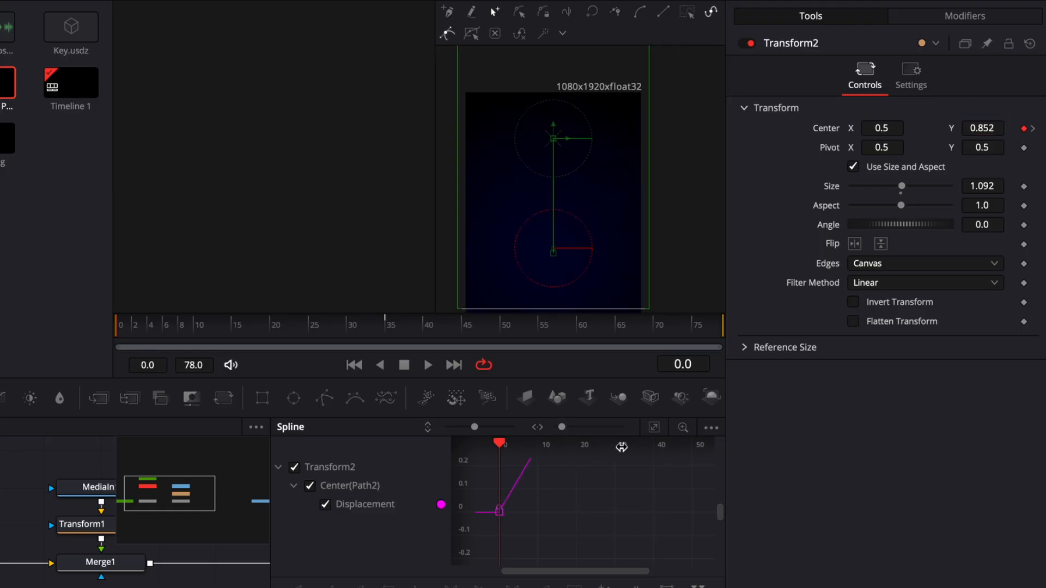
left_click(659, 430)
left_click_drag(705, 461, 482, 579)
right_click(619, 507)
mouse_move(676, 292)
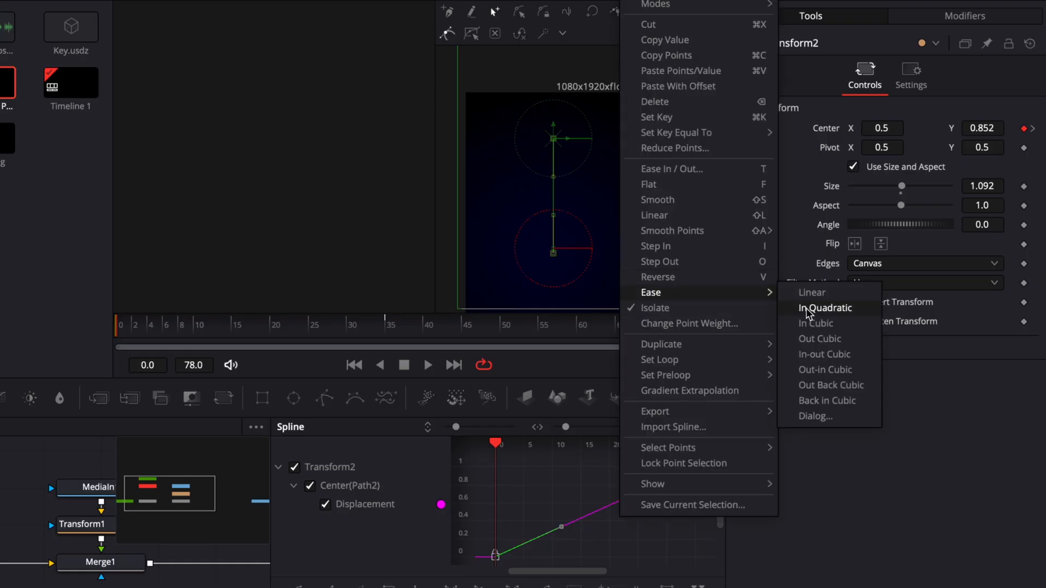
left_click(817, 338)
left_click(285, 324)
key("space")
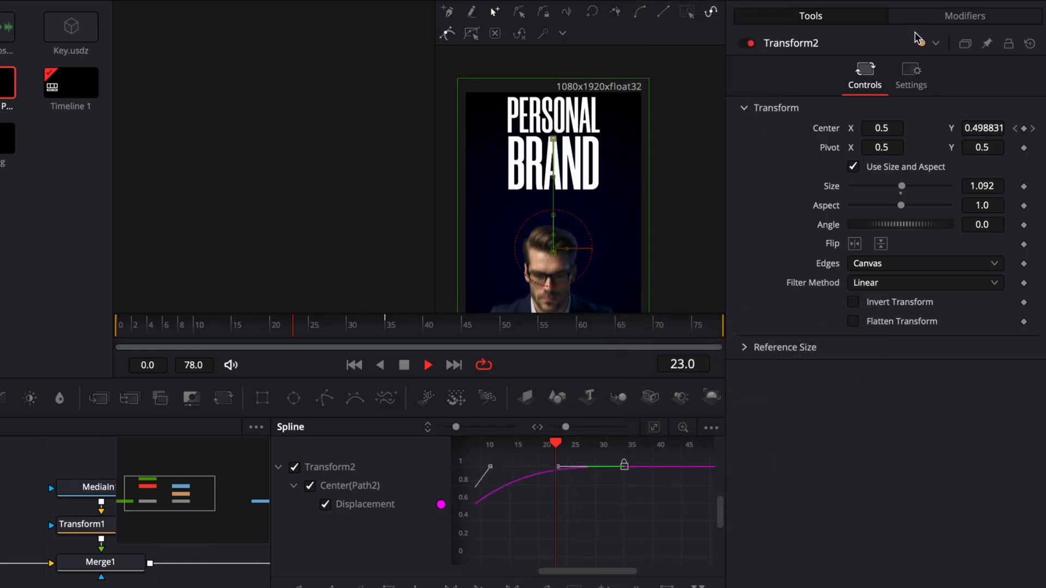
key("space")
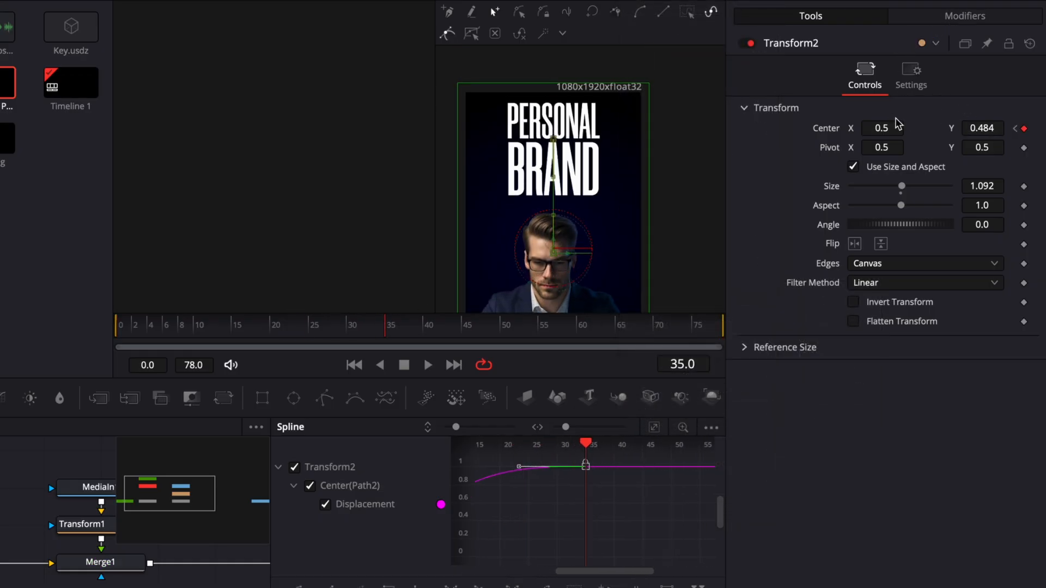
Step: Enable Motion Blur on Transform2 and raise its Quality
left_click(906, 85)
left_click(854, 272)
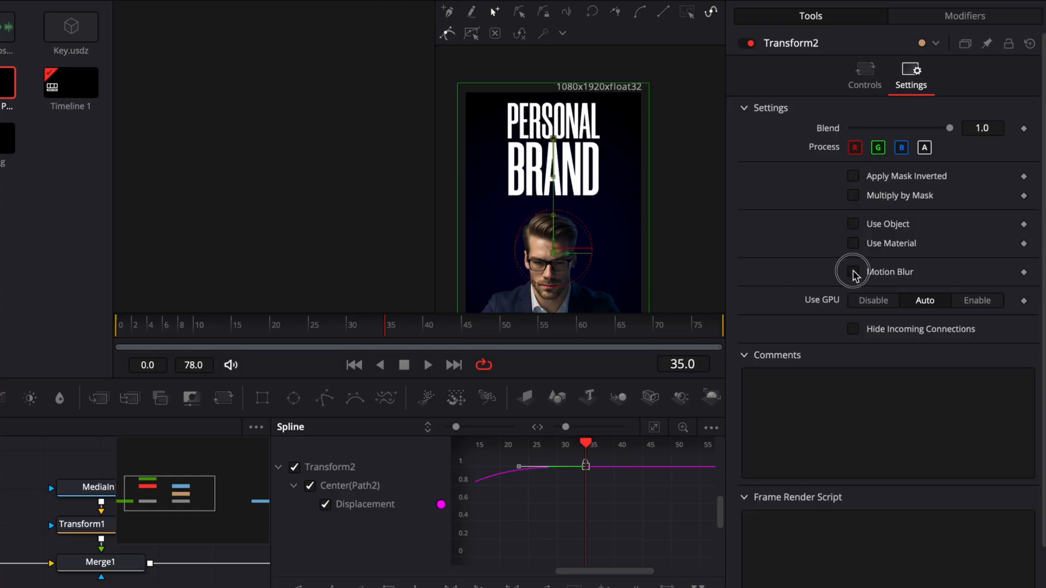
left_click_drag(880, 294, 989, 297)
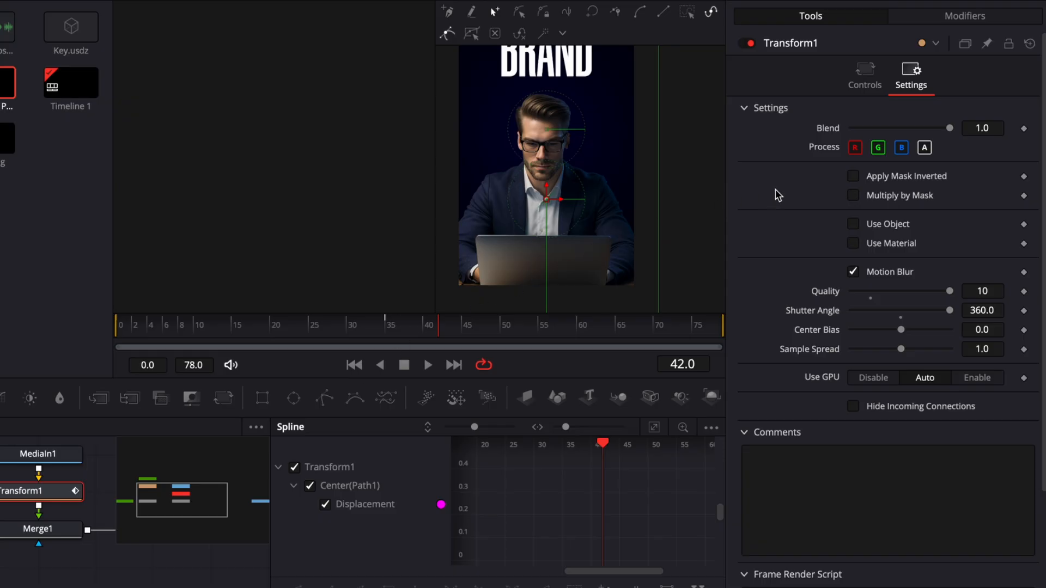
Step: Scale the man image up to 1.551 in Transform1 and set its Center Y keyframe at frame 35 to 0.254
left_click(875, 71)
left_click_drag(983, 185, 1044, 179)
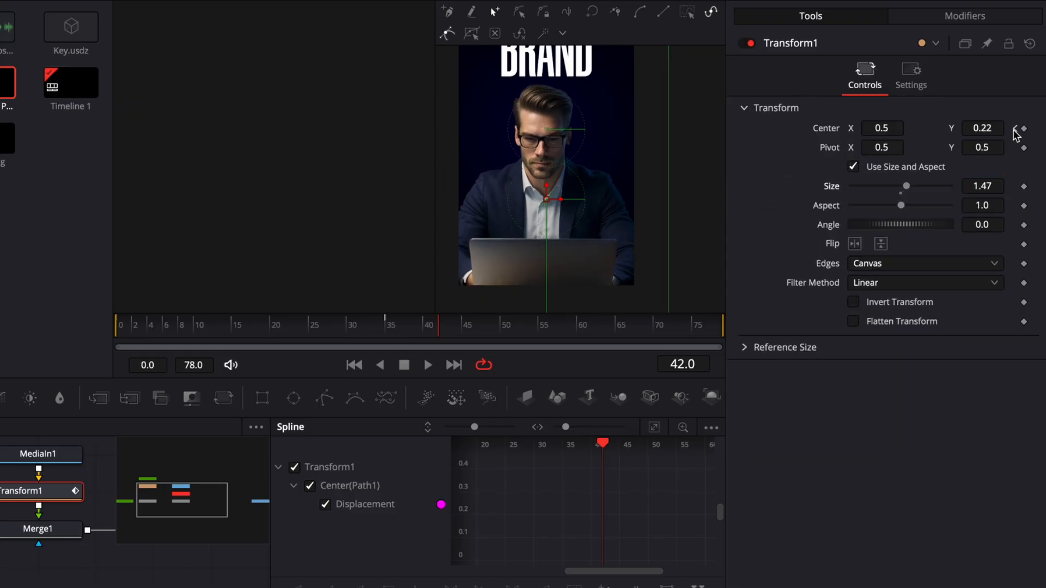
left_click(1015, 130)
left_click_drag(987, 129, 429, 124)
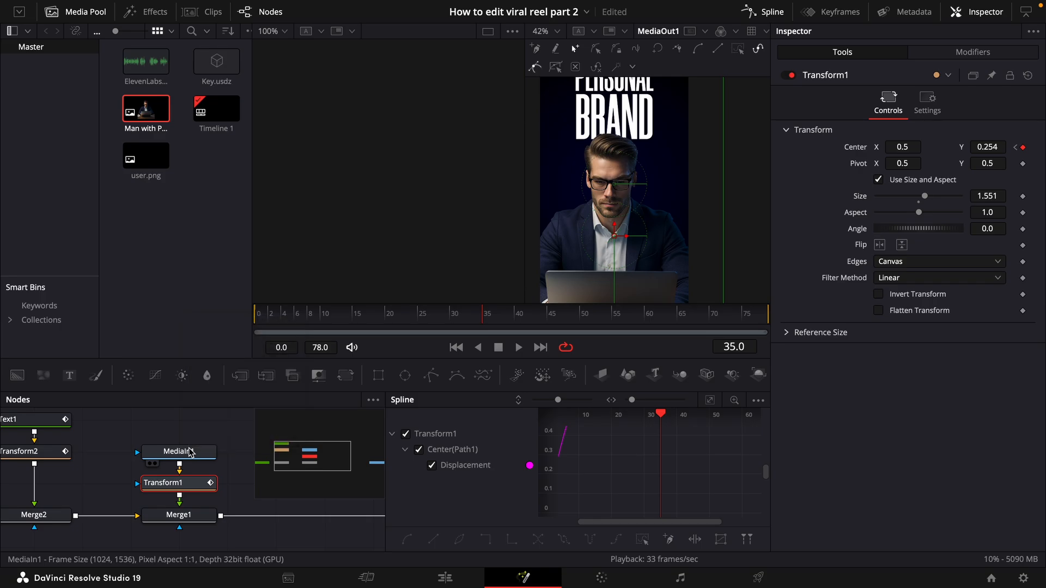
Step: Move MediaIn1 up to make room and merge a new Text+ node over it before Transform1
scroll(189, 453, "up", 1)
left_click_drag(194, 467, 203, 428)
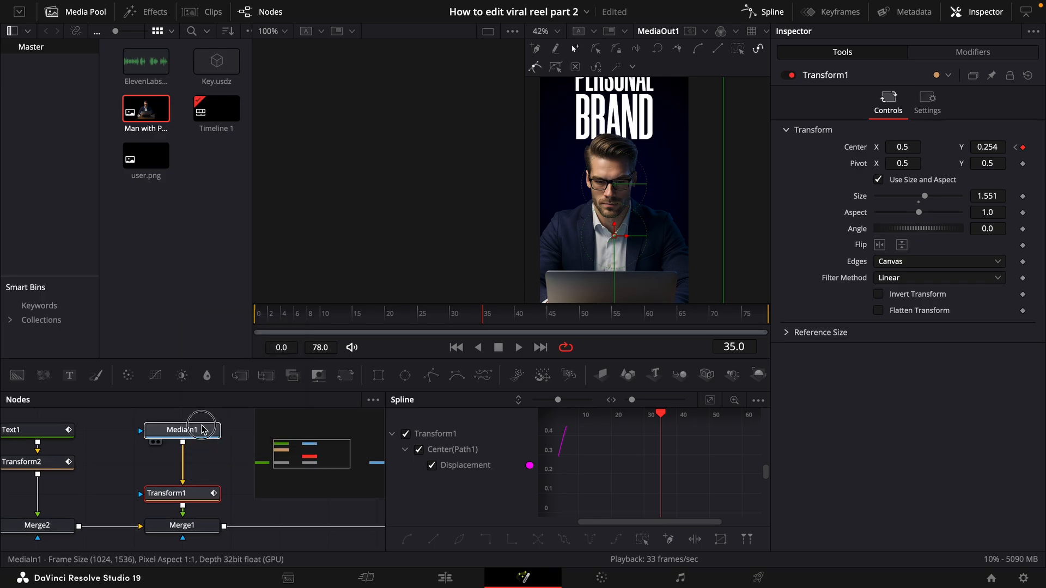
scroll(203, 428, "right", 2)
left_click_drag(148, 456, 148, 422)
left_click_drag(69, 375, 232, 444)
scroll(235, 455, "right", 3)
left_click_drag(139, 469, 19, 438)
Step: Enter BUILDING as the text of the Text2 node
left_click(87, 472)
left_click(876, 203)
key("Caps_Lock")
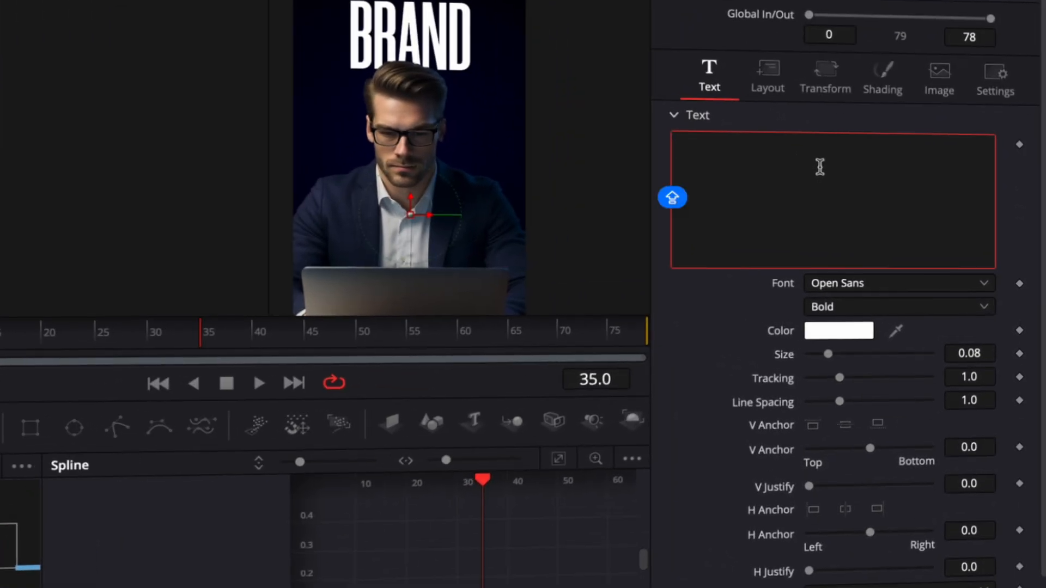
type("BUILDING")
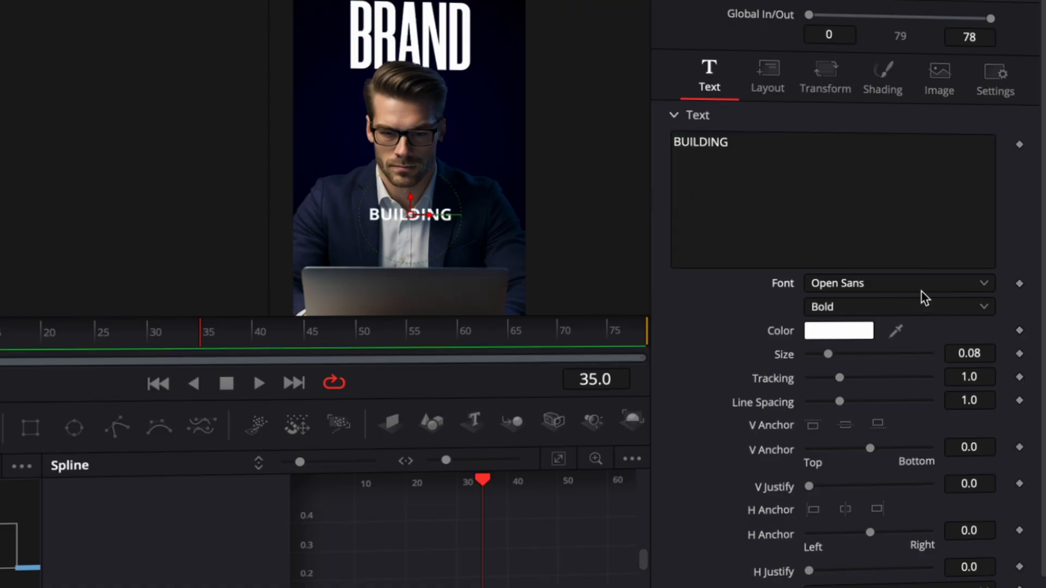
Step: Set the BUILDING text's font to Inter 28pt ExtraBold and its size to 0.1046
left_click(903, 283)
scroll(923, 335, "down", 2)
scroll(921, 338, "up", 10)
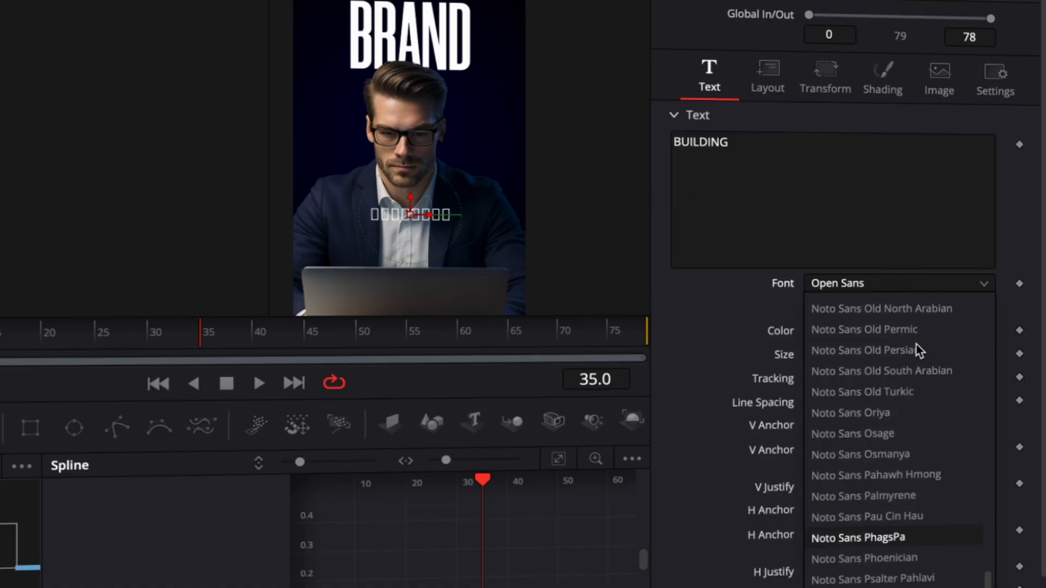
left_click(882, 336)
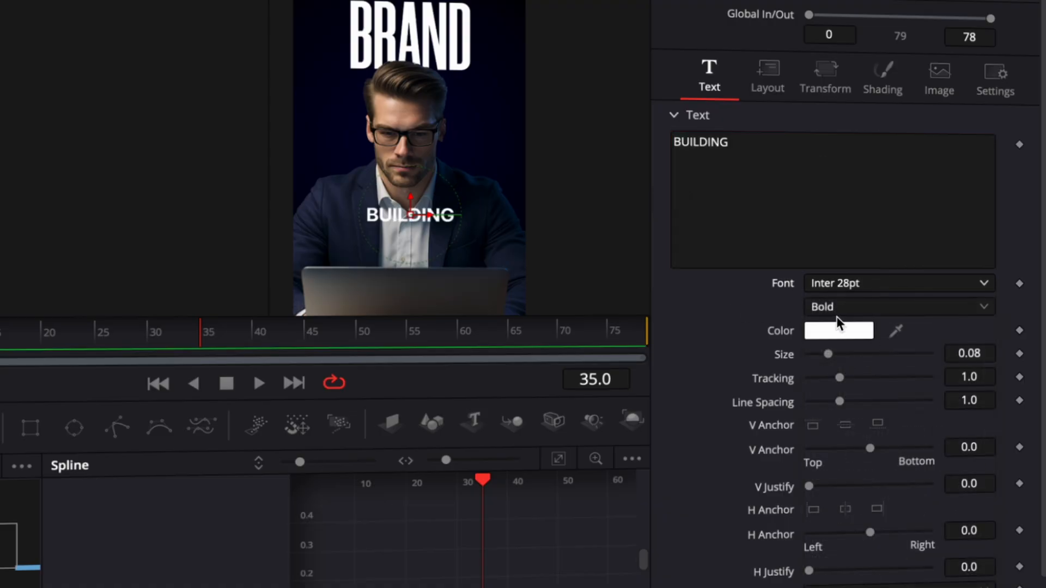
left_click(840, 309)
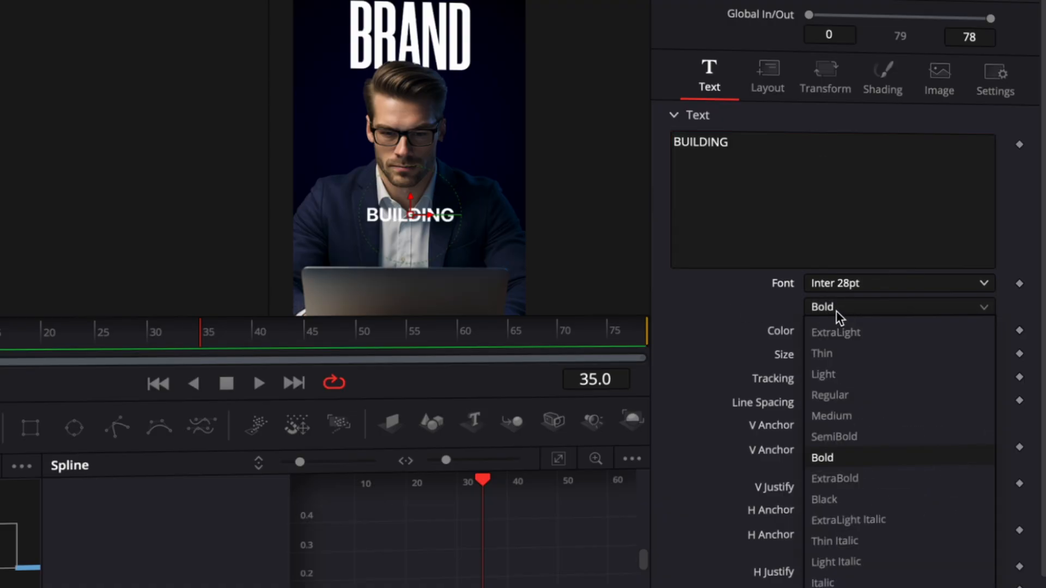
left_click(837, 312)
left_click(813, 311)
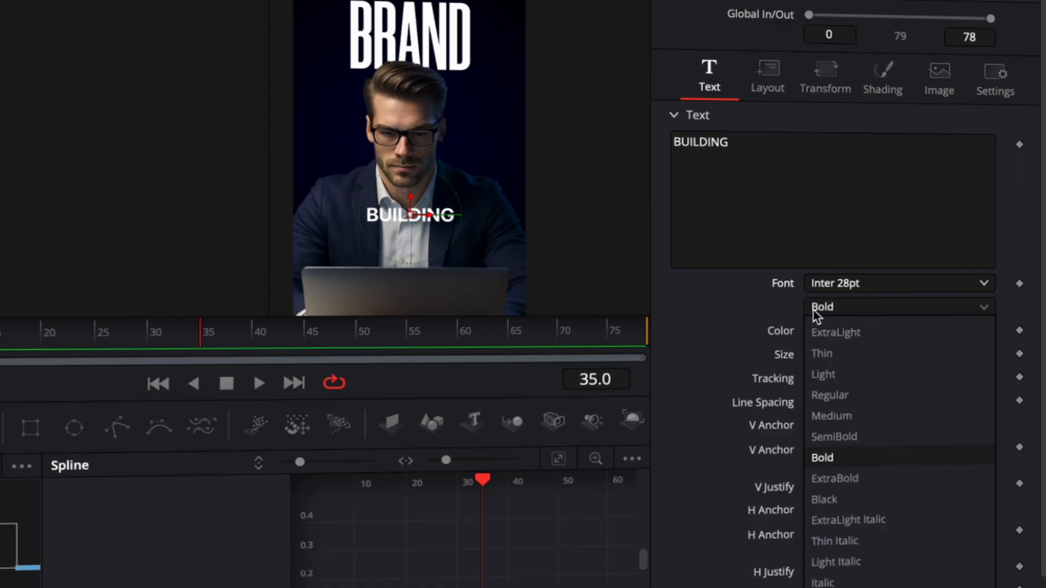
left_click(841, 479)
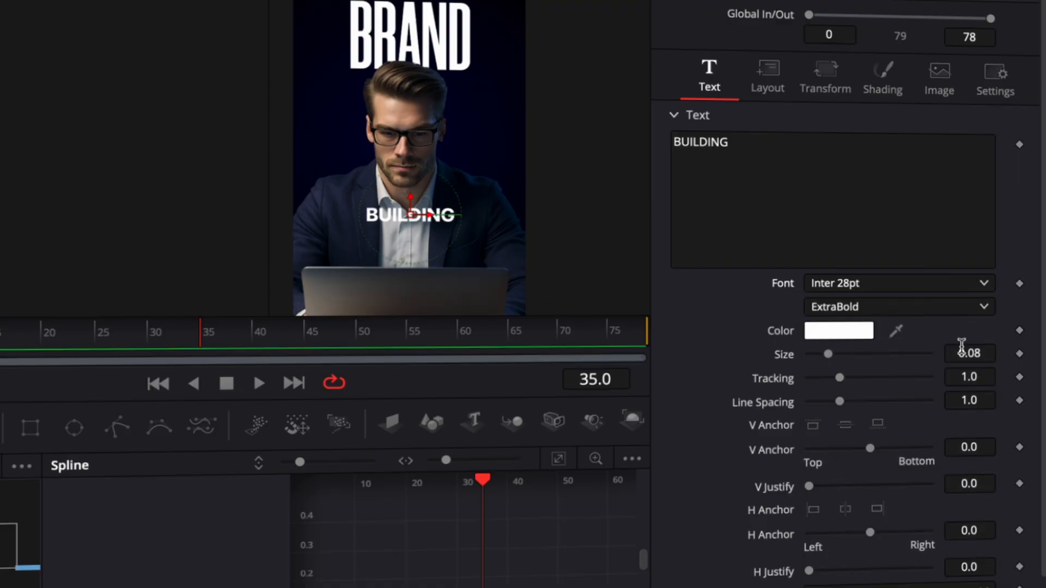
left_click_drag(963, 352, 998, 351)
left_click(225, 332)
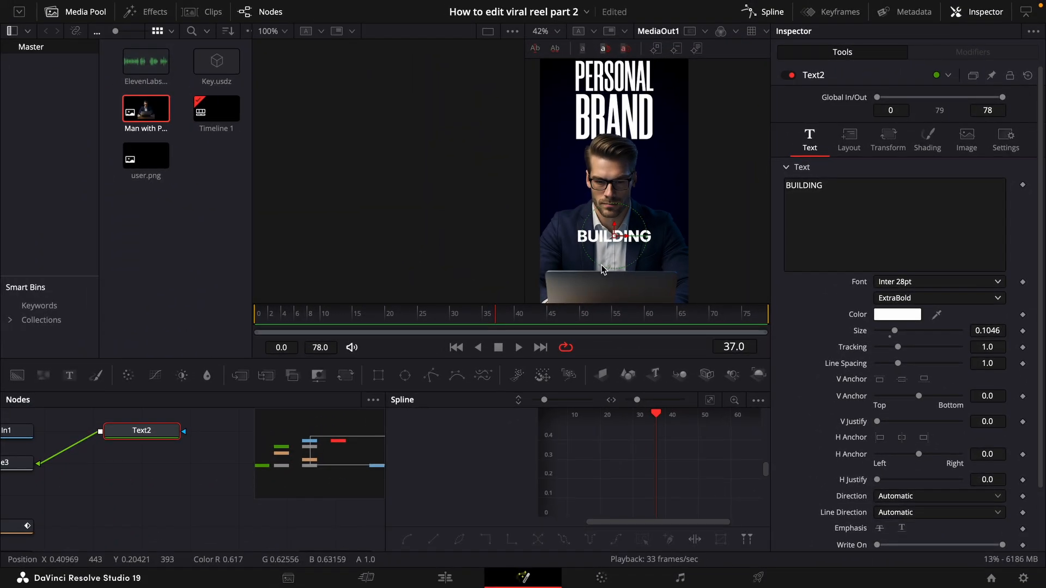
Step: Add a Background node, merge the BUILDING text over it, and color the background pure blue
left_click_drag(17, 375, 234, 477)
scroll(234, 477, "up", 3)
left_click_drag(269, 530, 89, 497)
left_click_drag(325, 529, 130, 529)
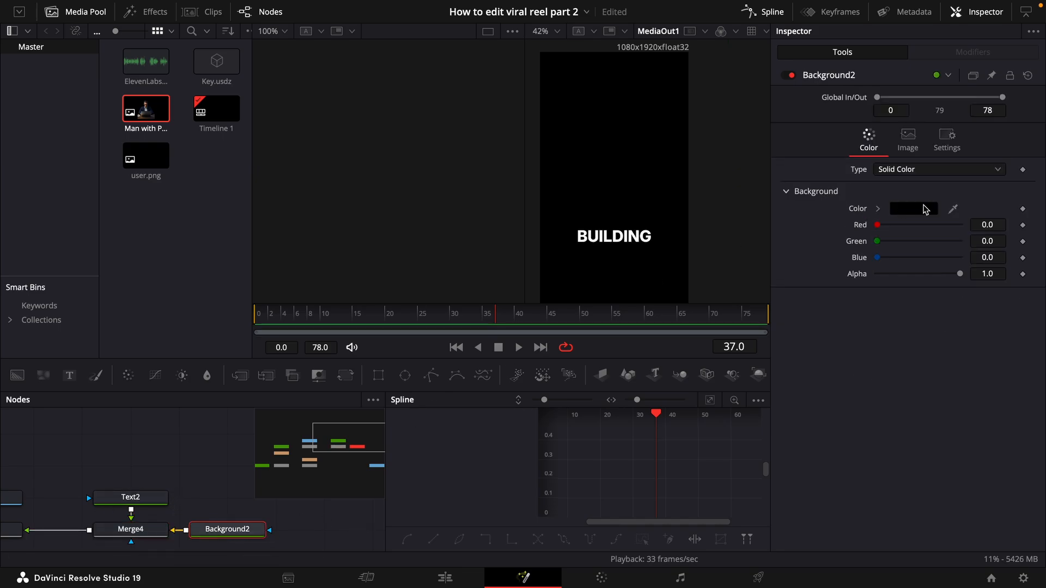
left_click_drag(877, 258, 1039, 234)
Step: Mask Background2 with a Rectangle of width 0.374226 and height 0.059724, and round its corners
left_click_drag(378, 375, 324, 528)
left_click_drag(642, 134, 641, 232)
scroll(639, 232, "up", 5)
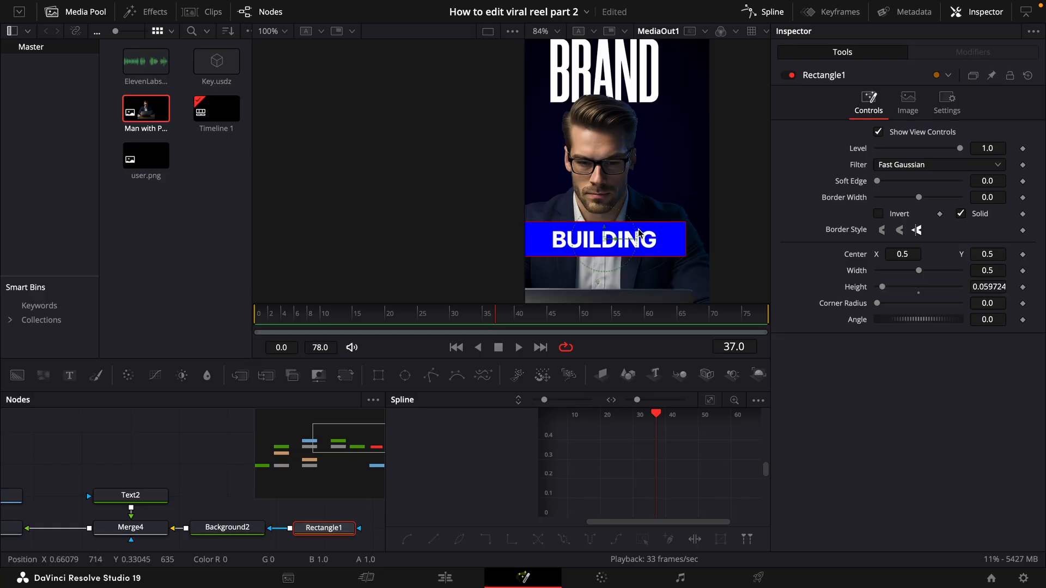
left_click_drag(733, 237, 694, 237)
scroll(708, 235, "left", 1)
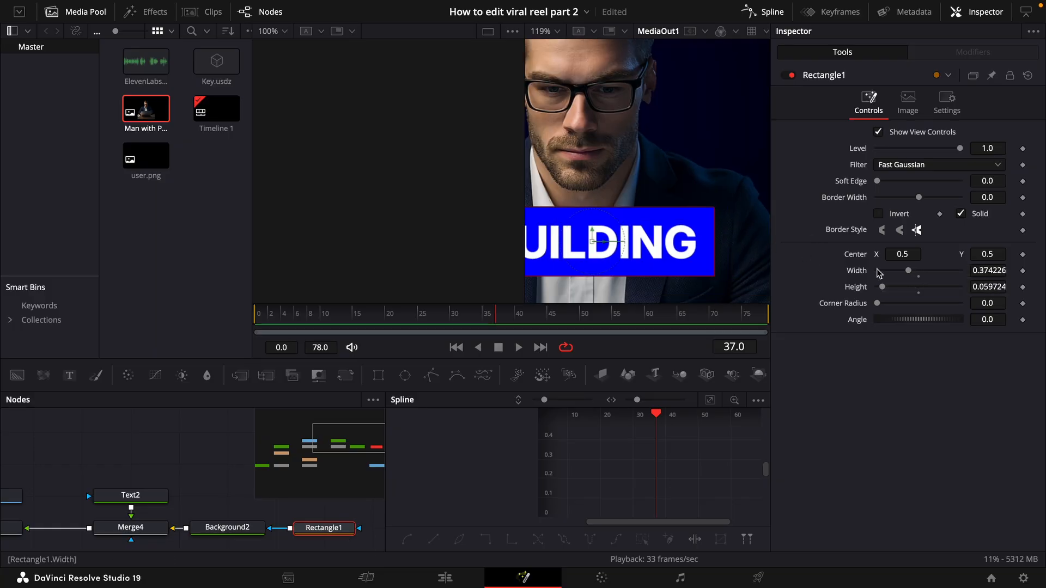
left_click_drag(877, 303, 909, 304)
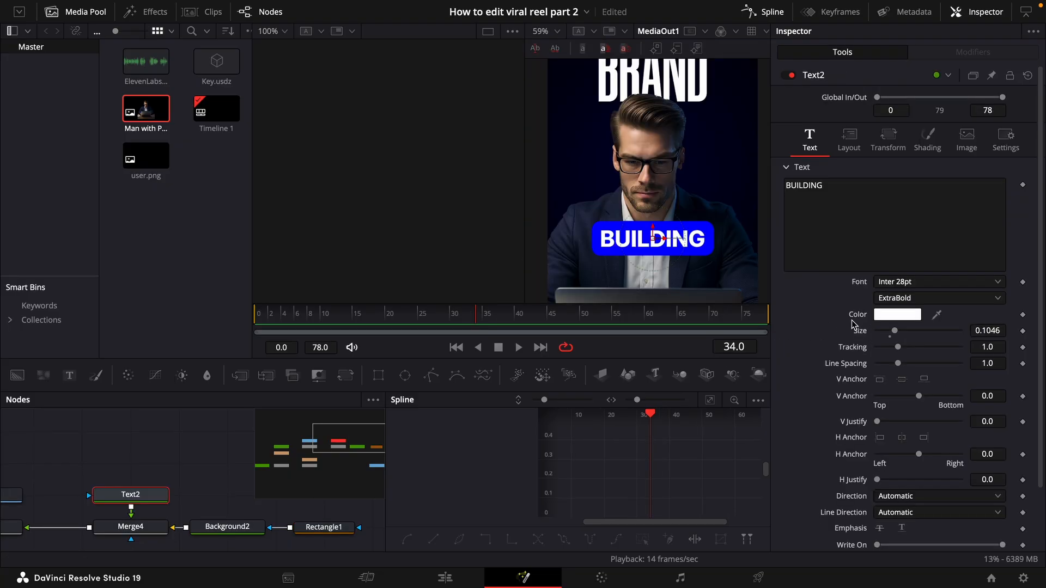
Step: Change the BUILDING text's color to black (Licorice)
left_click(897, 315)
left_click(145, 317)
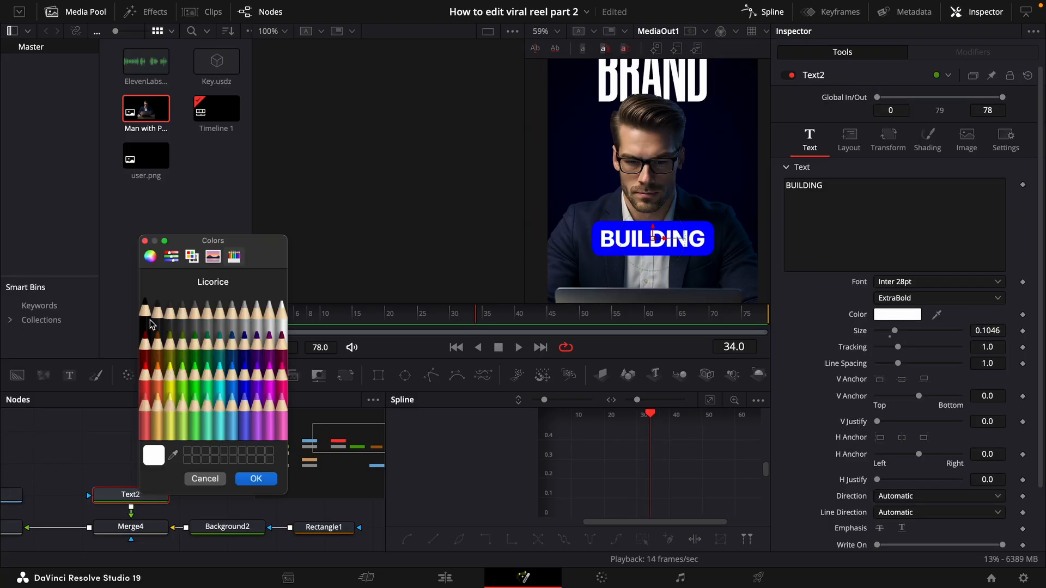
left_click(255, 479)
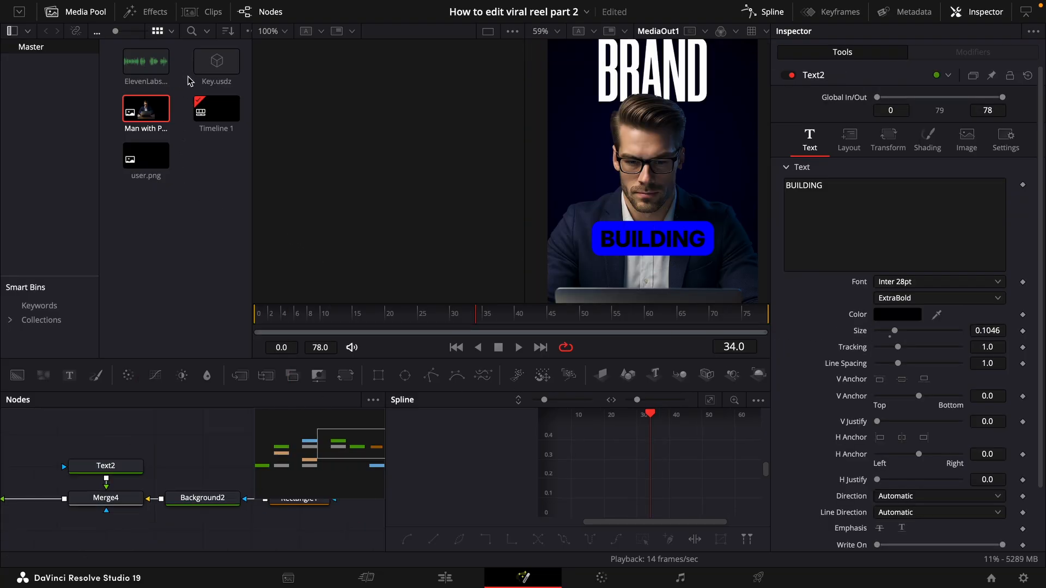
Step: Insert the Victor Grubbe VG Light Sweep effect after Merge4 in the BUILDING label's node chain
left_click(146, 14)
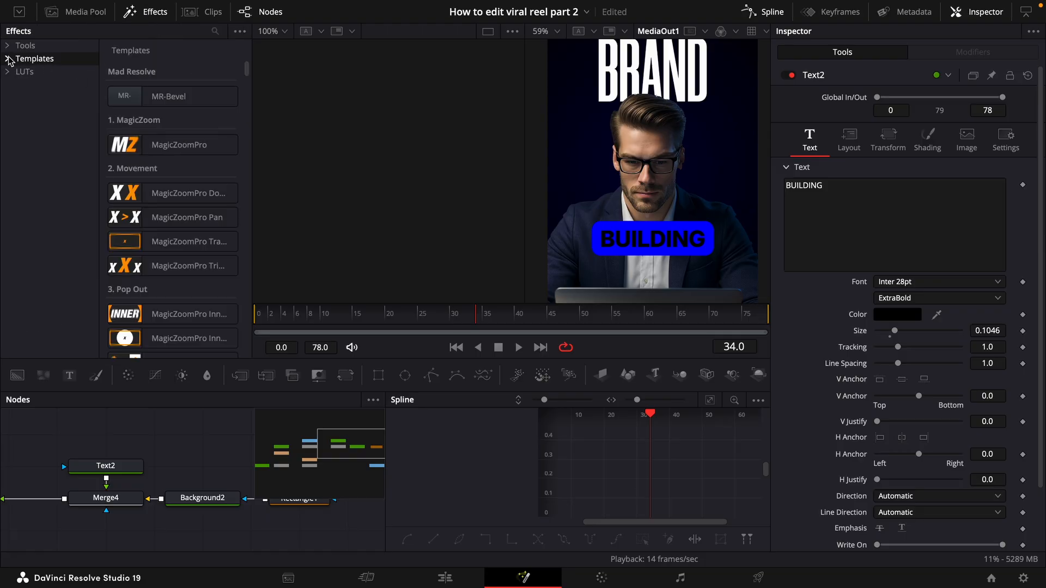
left_click(19, 71)
left_click(34, 85)
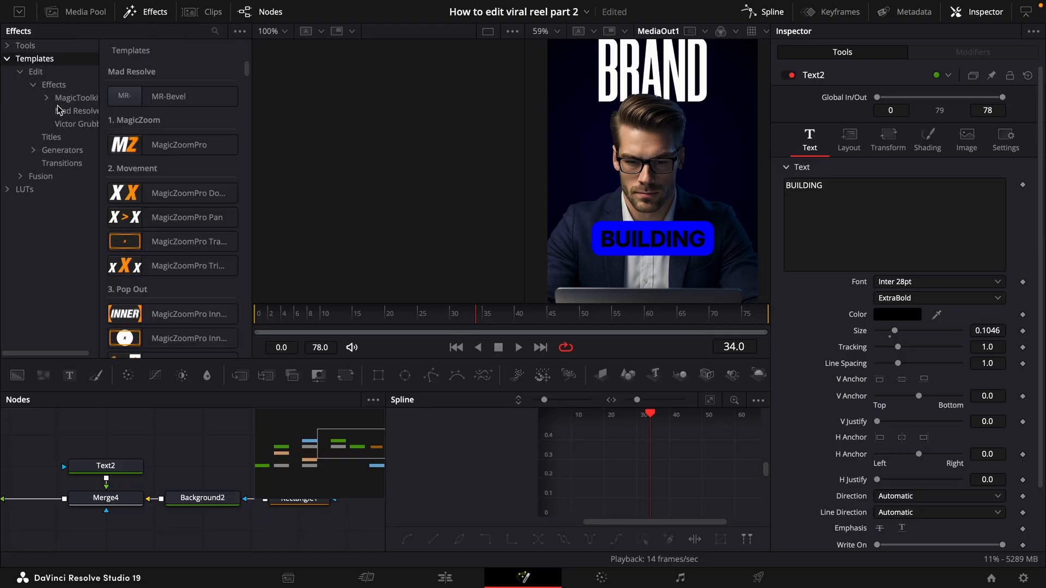
left_click(63, 125)
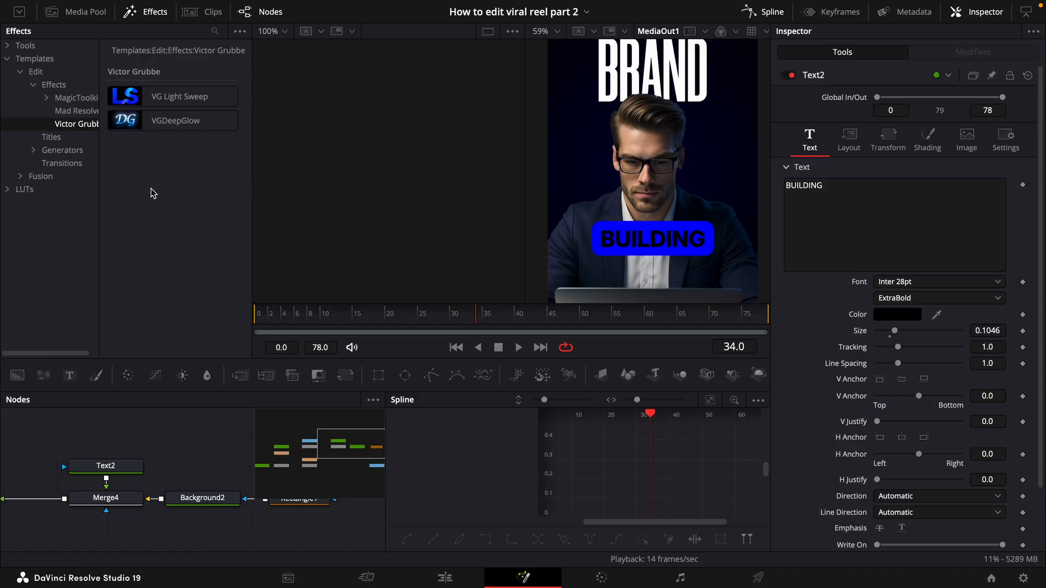
left_click_drag(164, 99, 44, 500)
scroll(648, 244, "up", 3)
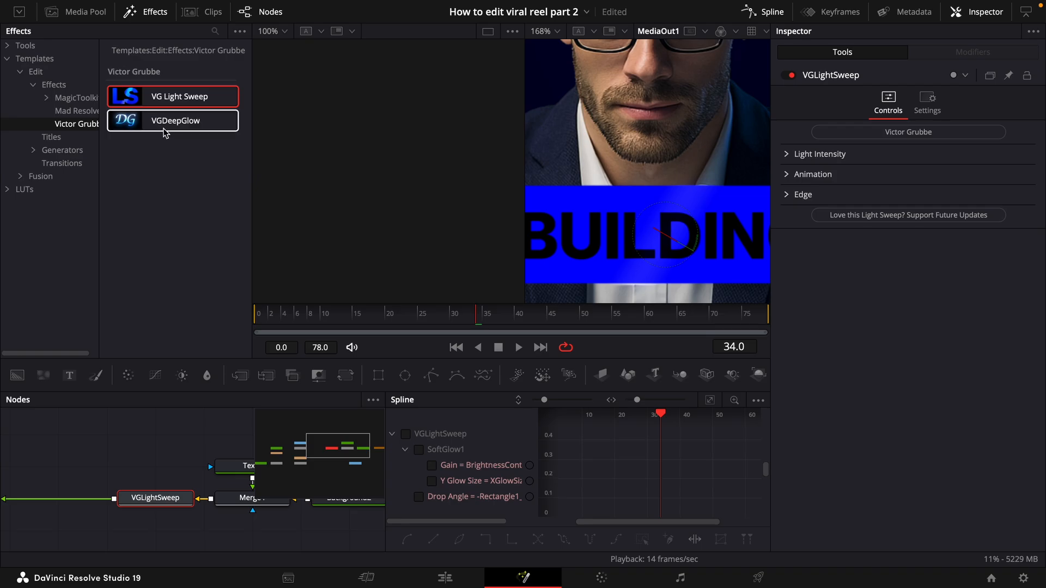
Step: Add the VGDeepGlow effect after VGLightSweep and set its Glow Size to 1.92
left_click_drag(163, 130, 61, 498)
left_click_drag(920, 224, 933, 225)
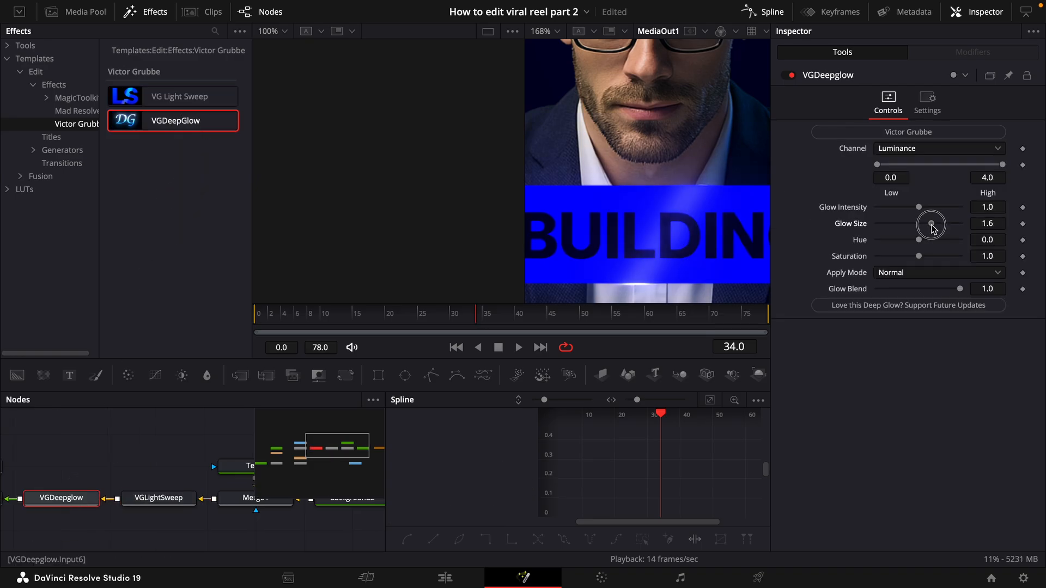
scroll(581, 165, "down", 3)
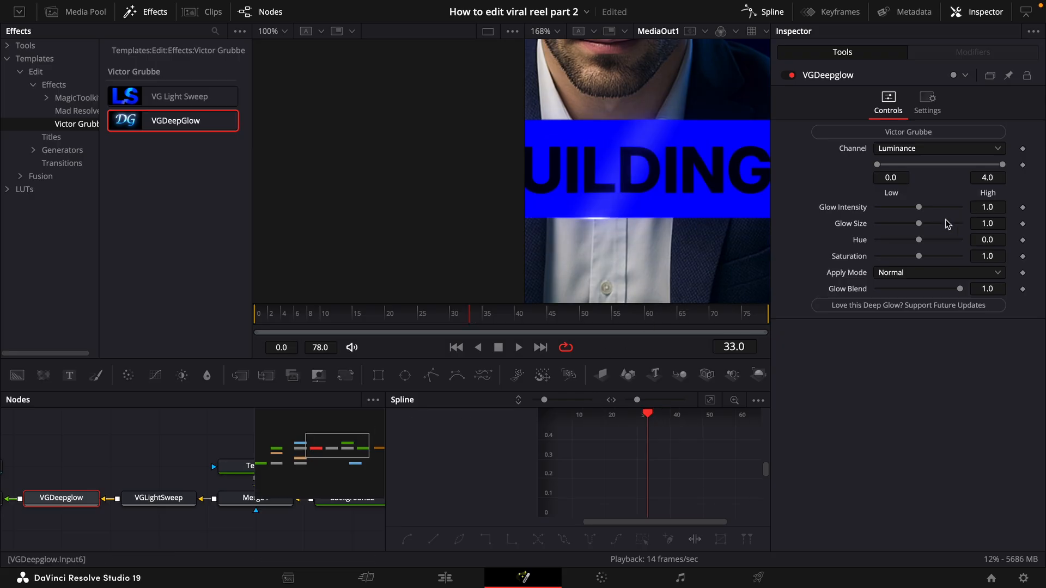
mouse_move(925, 231)
left_mouse_down()
mouse_move(922, 224)
mouse_move(942, 225)
left_mouse_up()
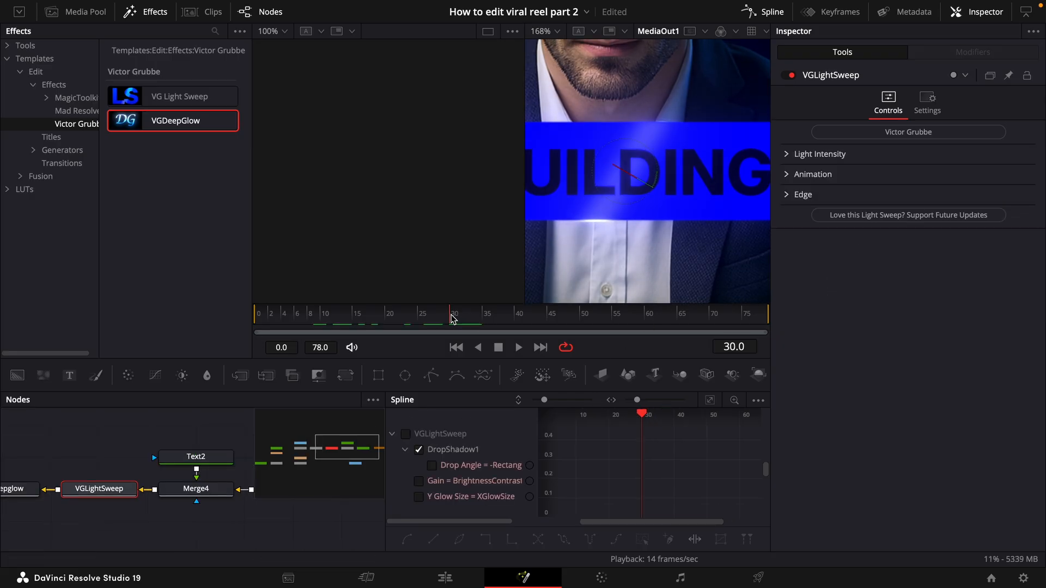
Step: Animate the light sweep across the BUILDING box with start position -0.217 and end position 0.449
left_click_drag(409, 316, 389, 317)
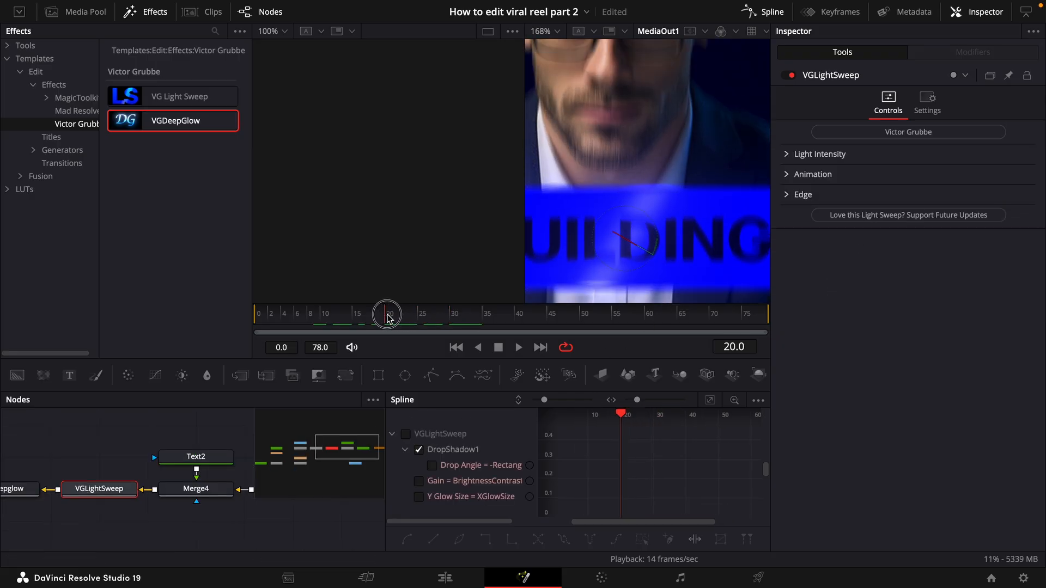
key("ctrl+f")
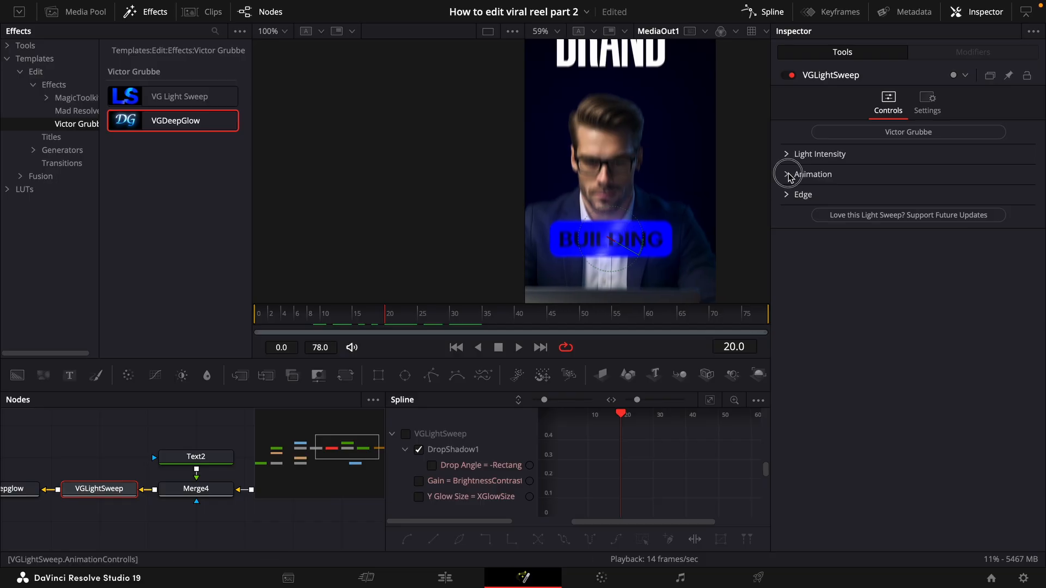
left_click(787, 174)
left_click_drag(981, 208, 829, 209)
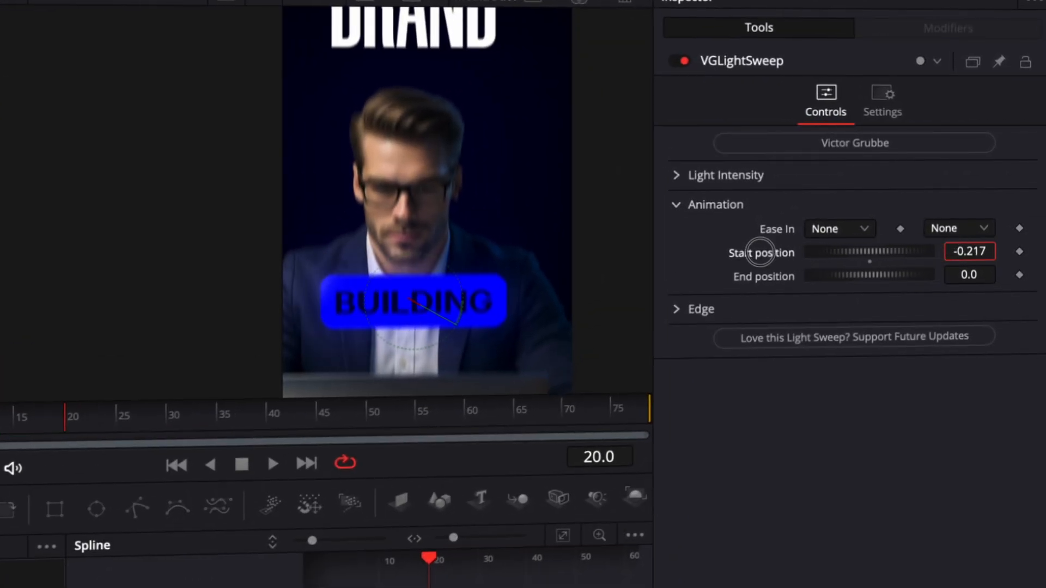
left_click_drag(638, 415, 681, 402)
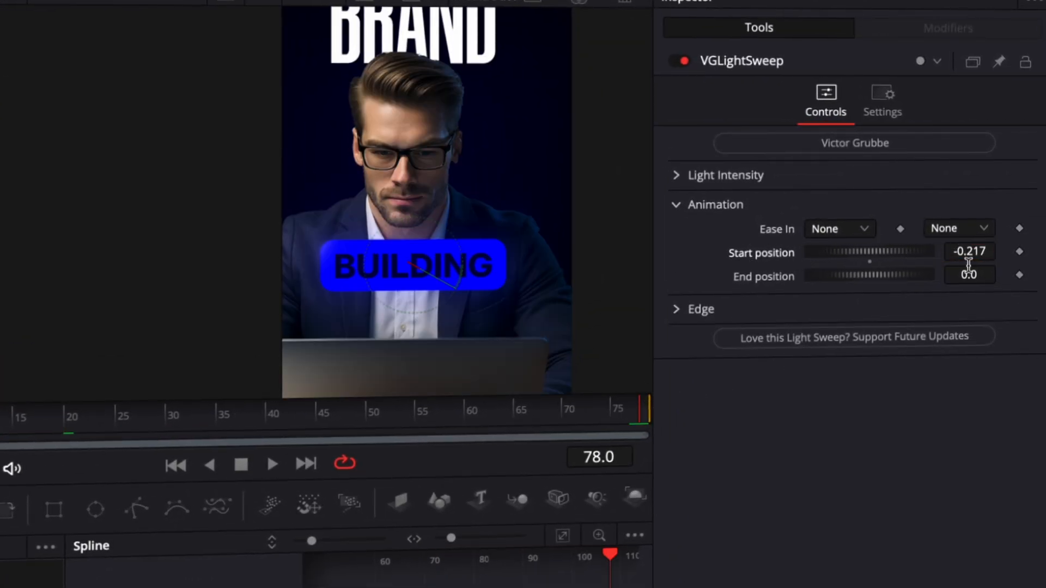
left_click_drag(969, 265, 507, 294)
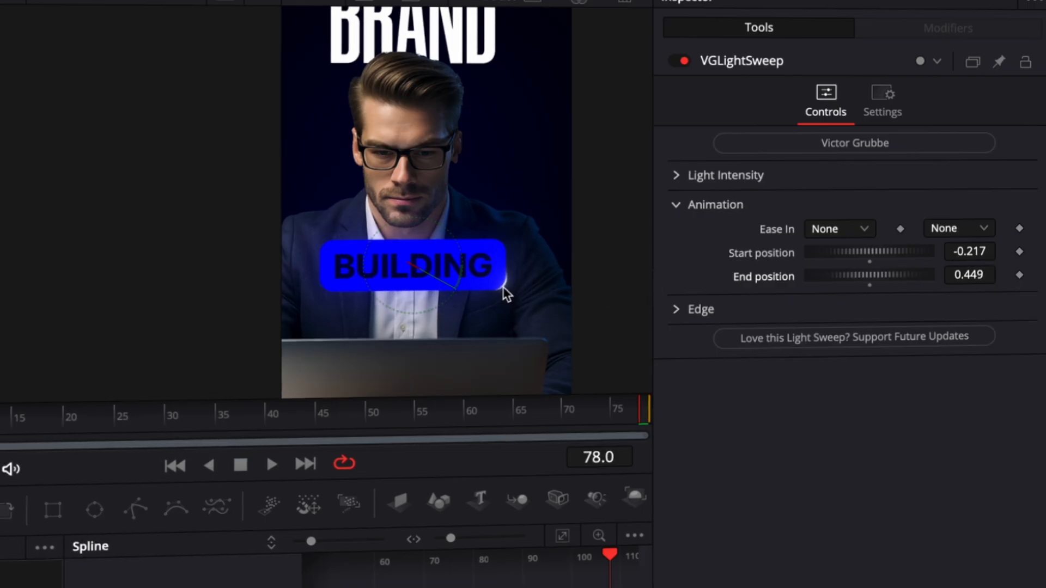
Step: Thin the light sweep's bright edge by setting its Edge Size to 0.00152
scroll(506, 294, "up", 5)
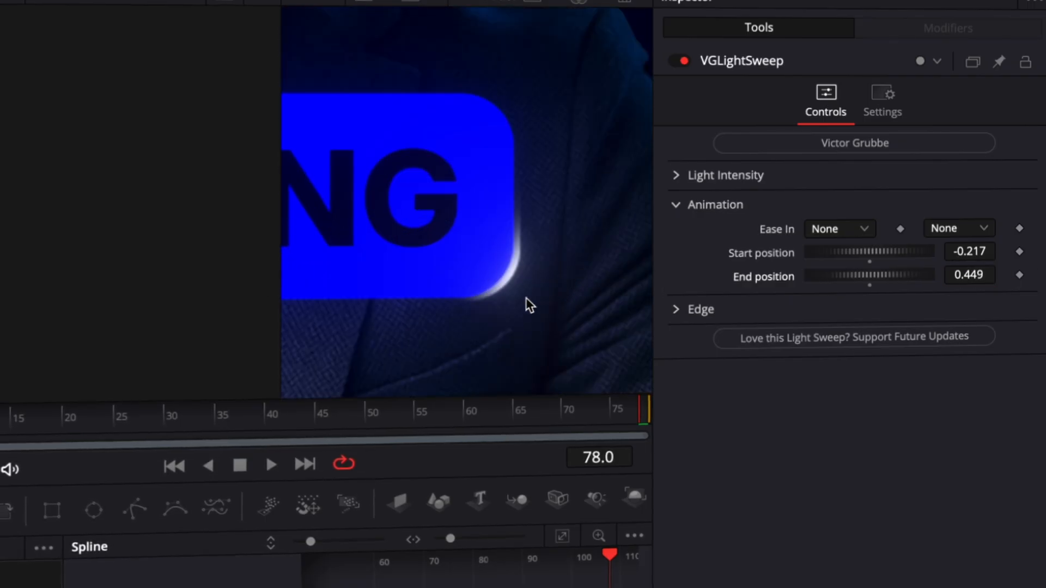
left_click(676, 310)
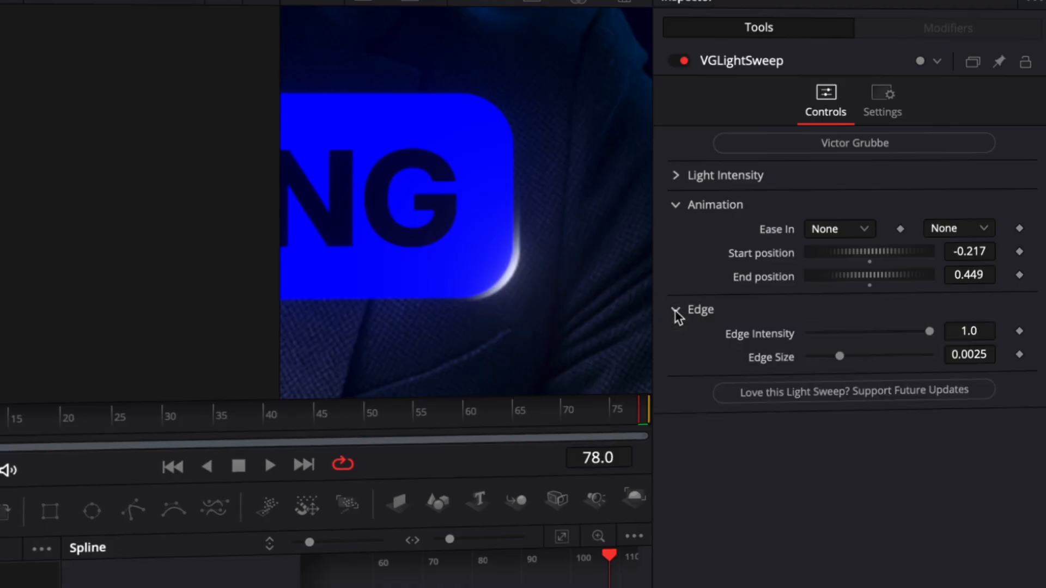
left_click_drag(984, 355, 889, 345)
Step: Set the light sweep's Light Intensity to 3.236, Soft Edge to 0.0344 and Width to 0.0472
left_click(343, 417)
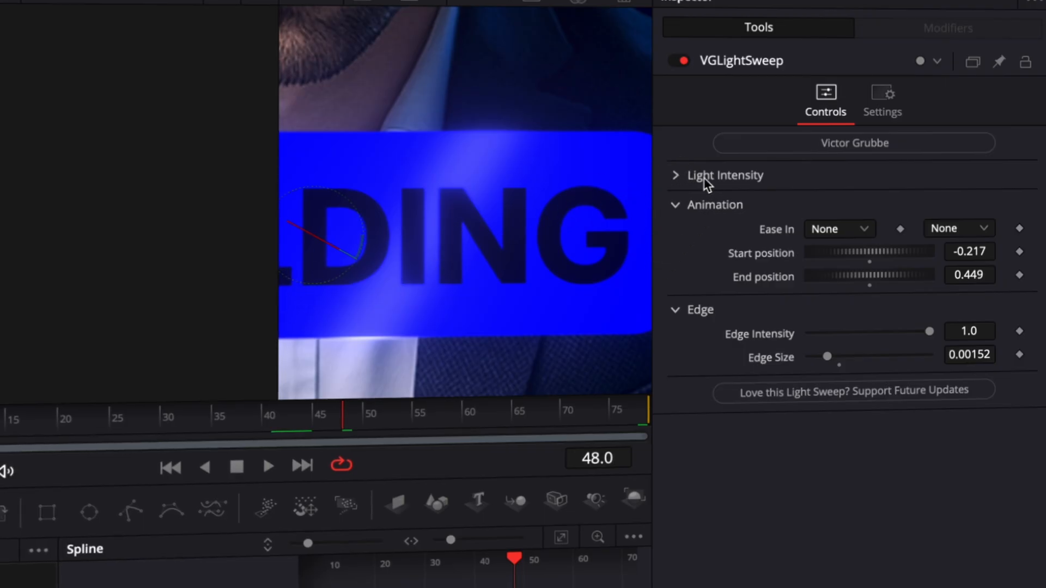
left_click(676, 177)
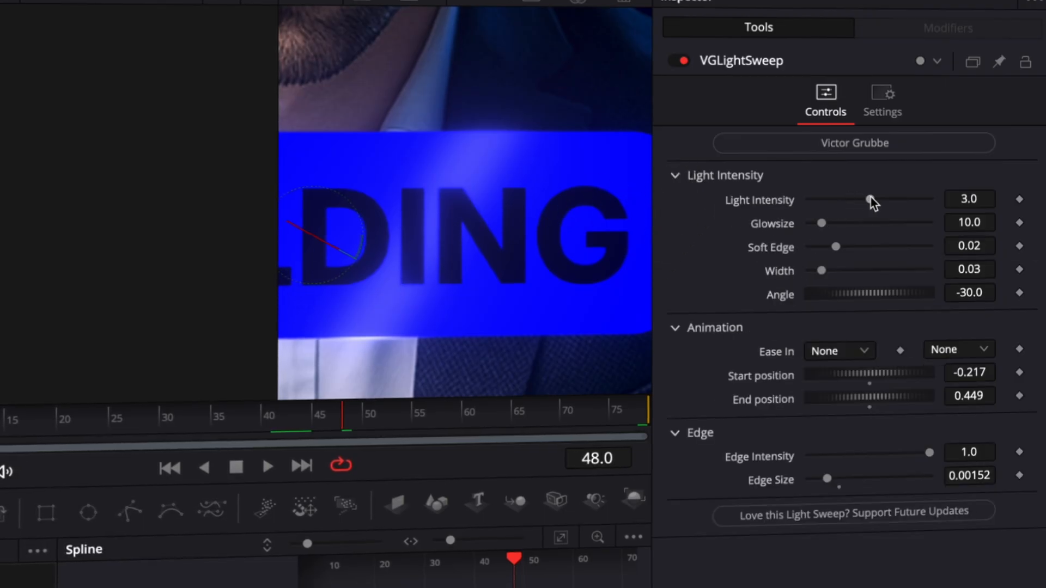
mouse_move(872, 202)
left_mouse_down()
mouse_move(918, 204)
mouse_move(867, 206)
mouse_move(878, 202)
left_mouse_up()
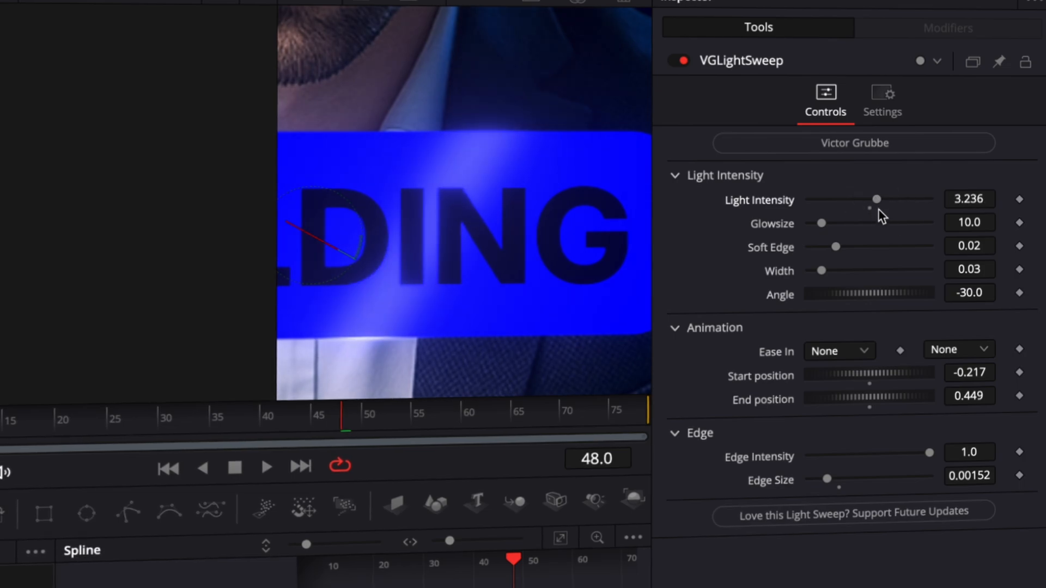
left_click_drag(966, 270, 240, 343)
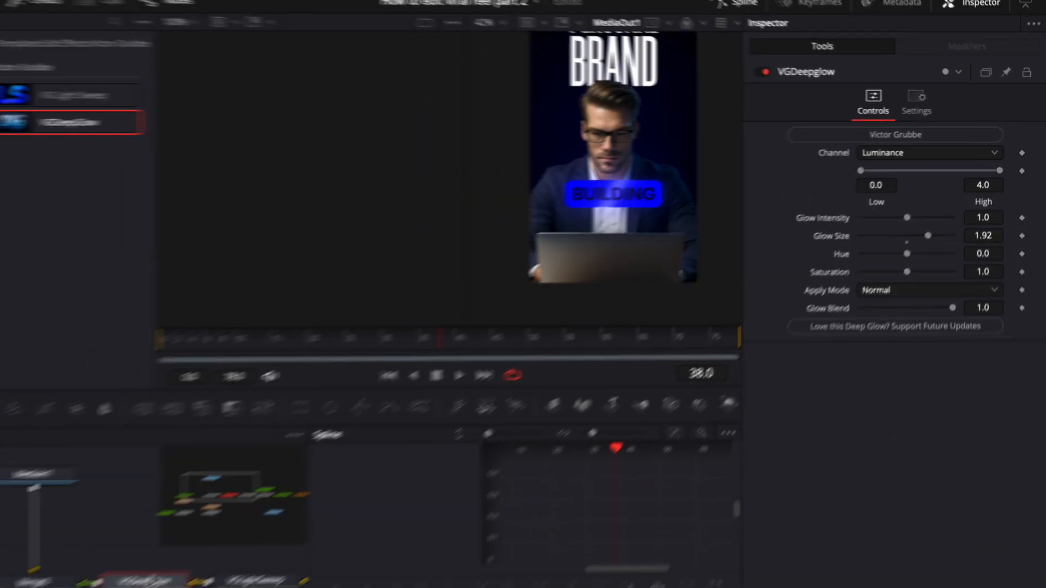
Step: Paste a copy of the deep glow between MediaIn1 and Merge3 and reduce its glow on the man
key("ctrl+v")
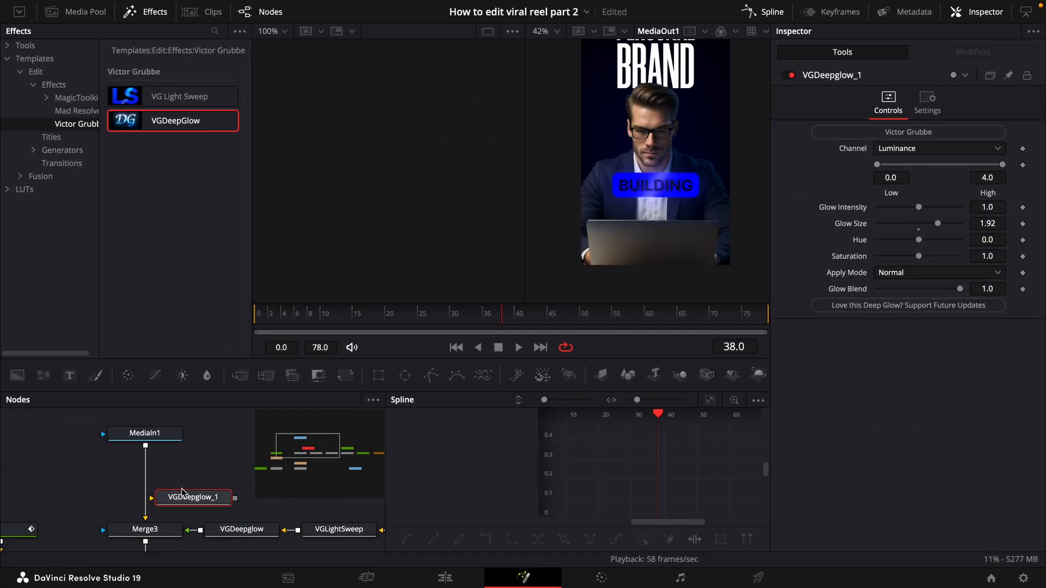
left_click_drag(182, 497, 144, 470)
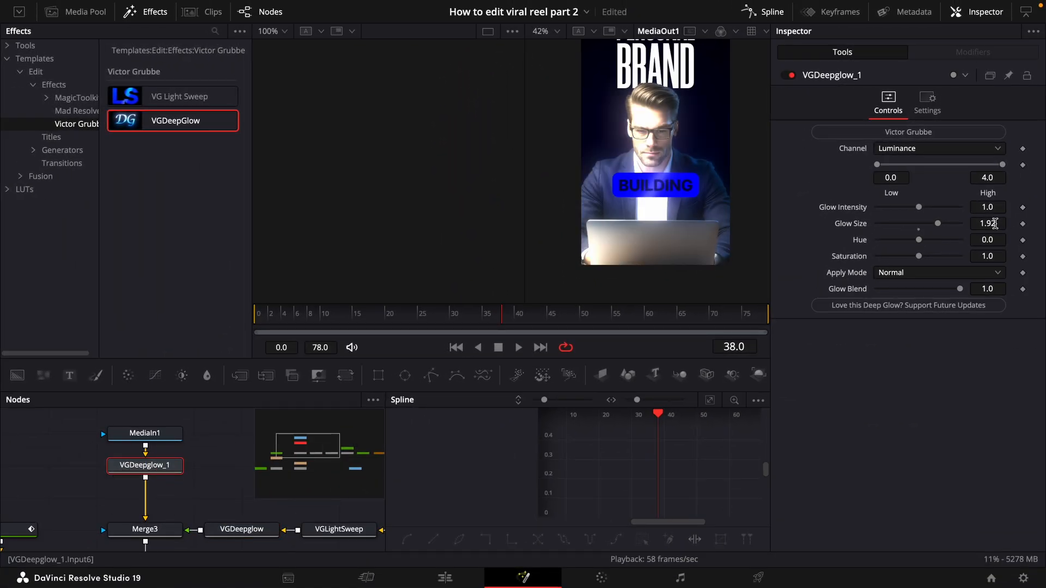
left_click_drag(994, 224, 799, 234)
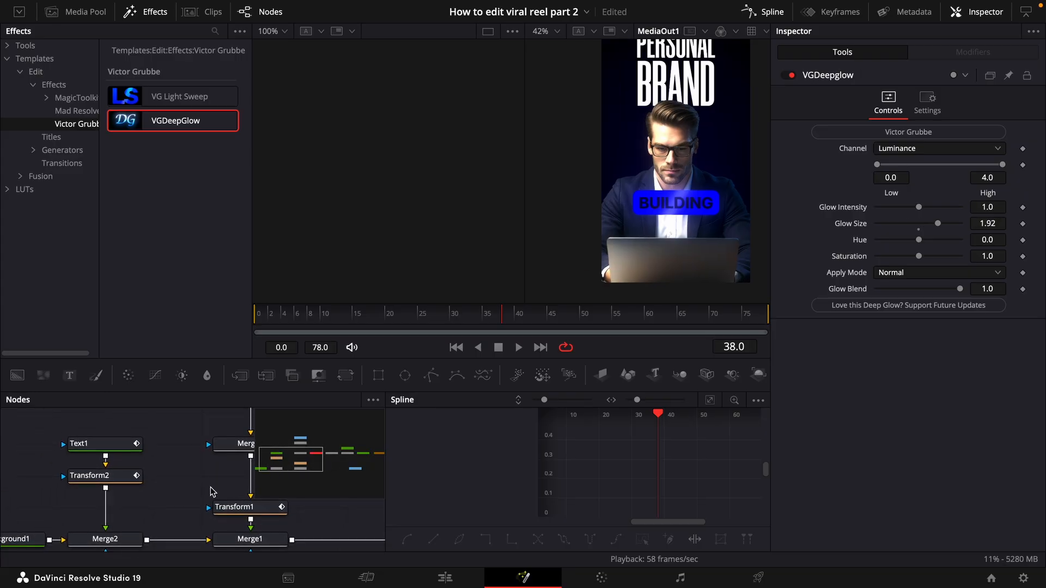
Step: Paste a deep glow copy after the title's Transform2, set Glow Size to 1.134 and adjust its Glow Intensity
left_click_drag(164, 501, 63, 502)
left_click(94, 515)
key("super+v")
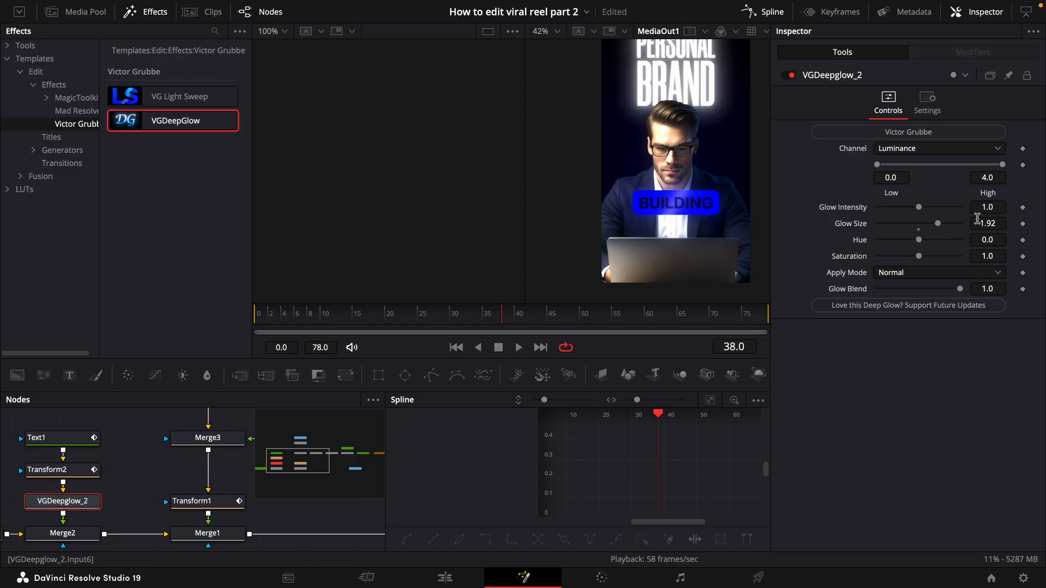
left_click_drag(981, 222, 461, 241)
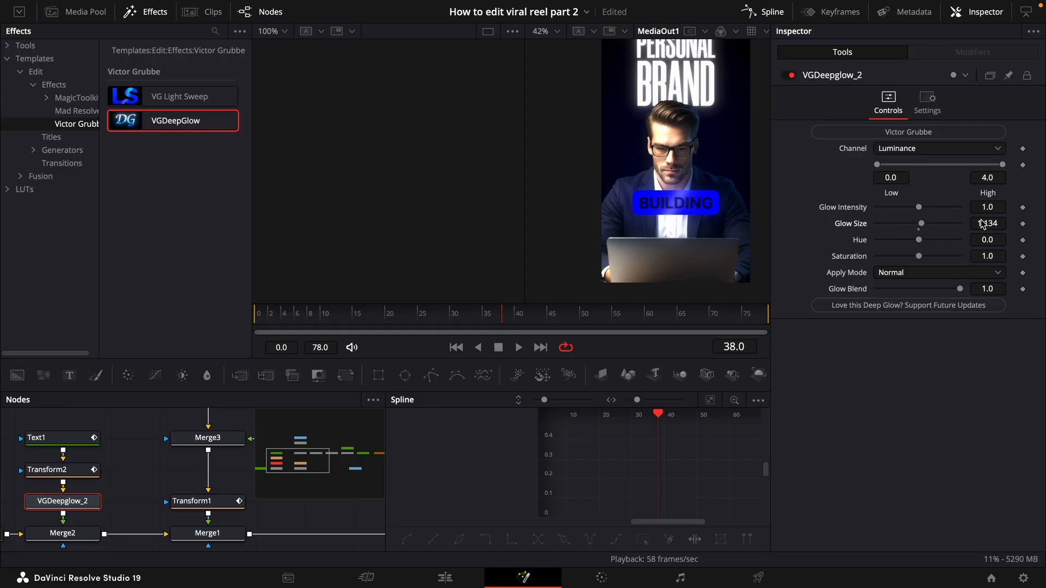
left_click_drag(984, 207, 918, 208)
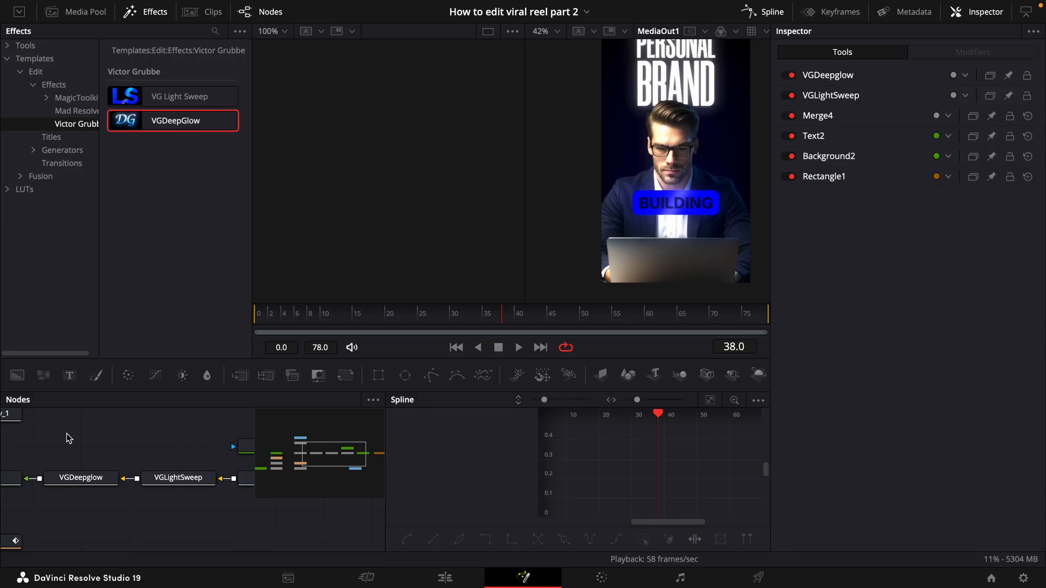
Step: Add a Drop Shadow after VGDeepglow on the BUILDING label, set its Blur to 0.0 and reduce its Drop Distance
key("shift+space")
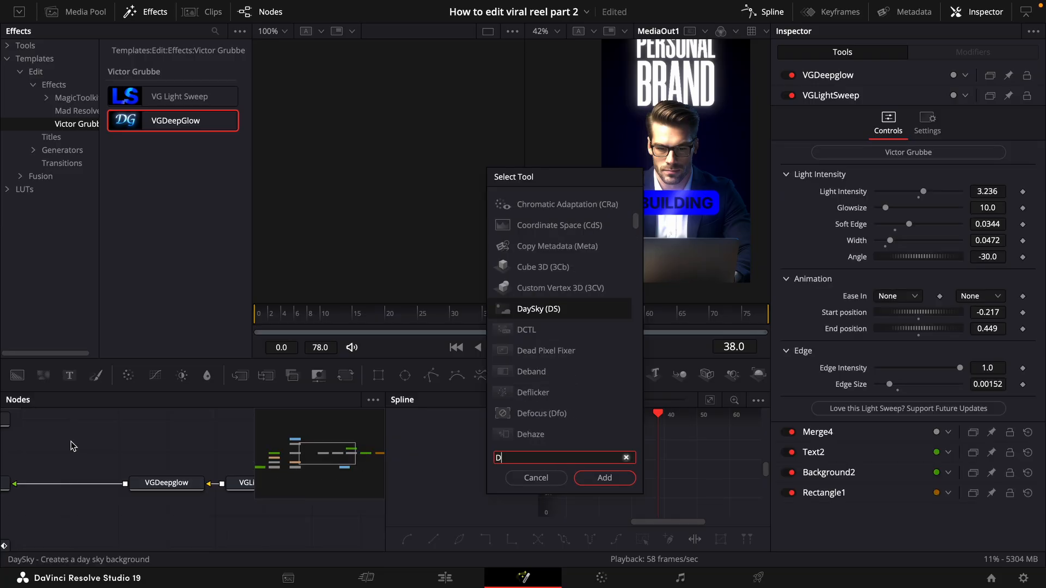
type("drop")
key("Return")
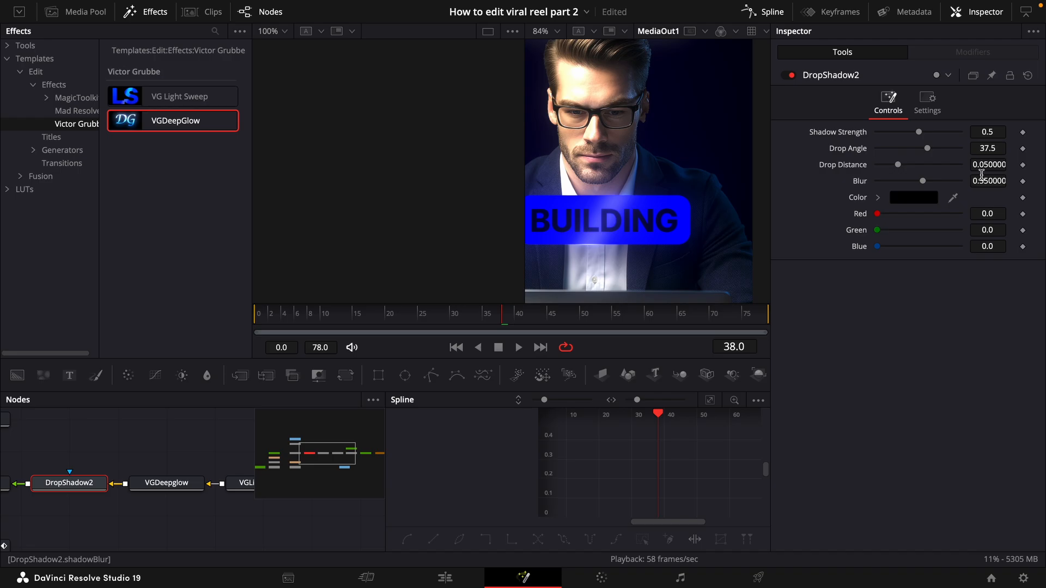
left_click_drag(981, 176, 484, 204)
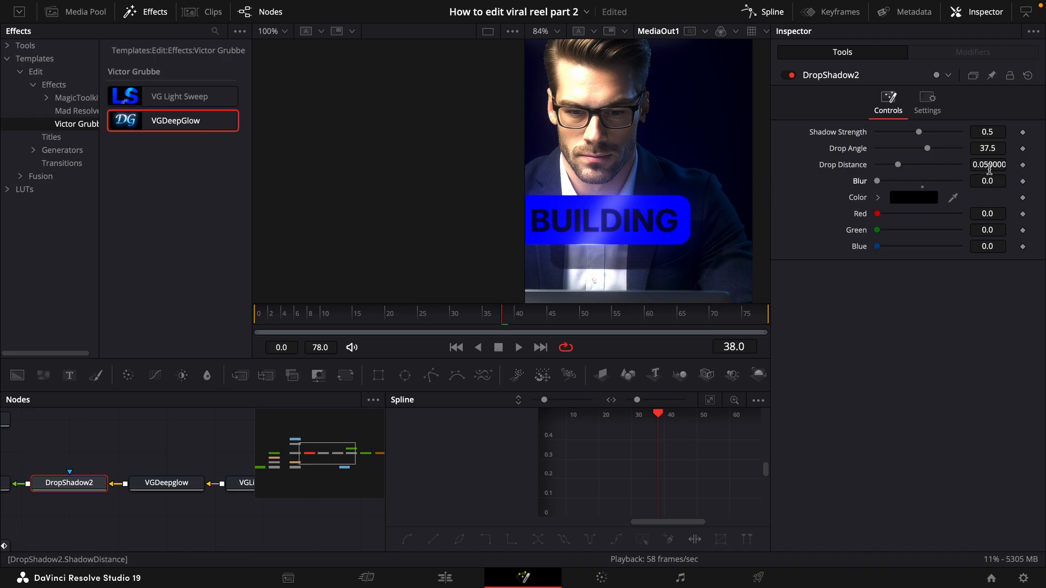
left_click_drag(990, 170, 771, 169)
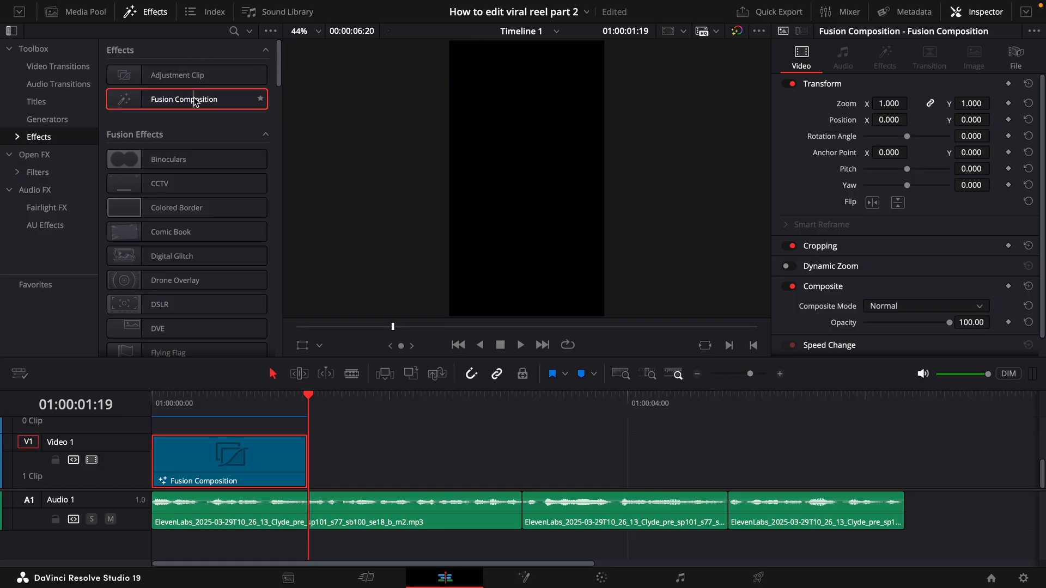
Step: Place a new Fusion Composition on the track above, ending with the first audio clip and starting before the first composition ends
left_click_drag(193, 99, 474, 437)
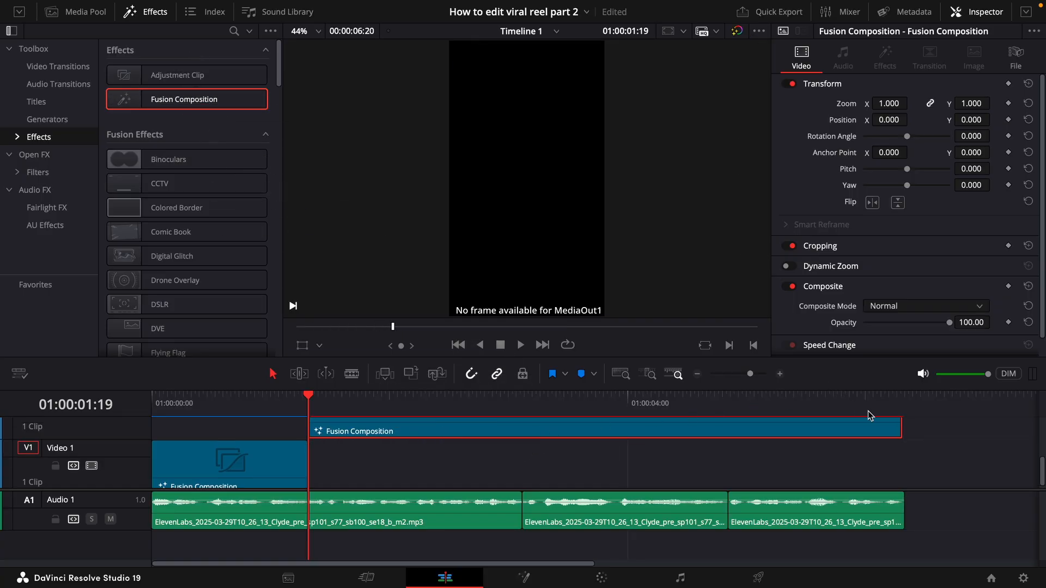
left_click_drag(903, 427, 518, 450)
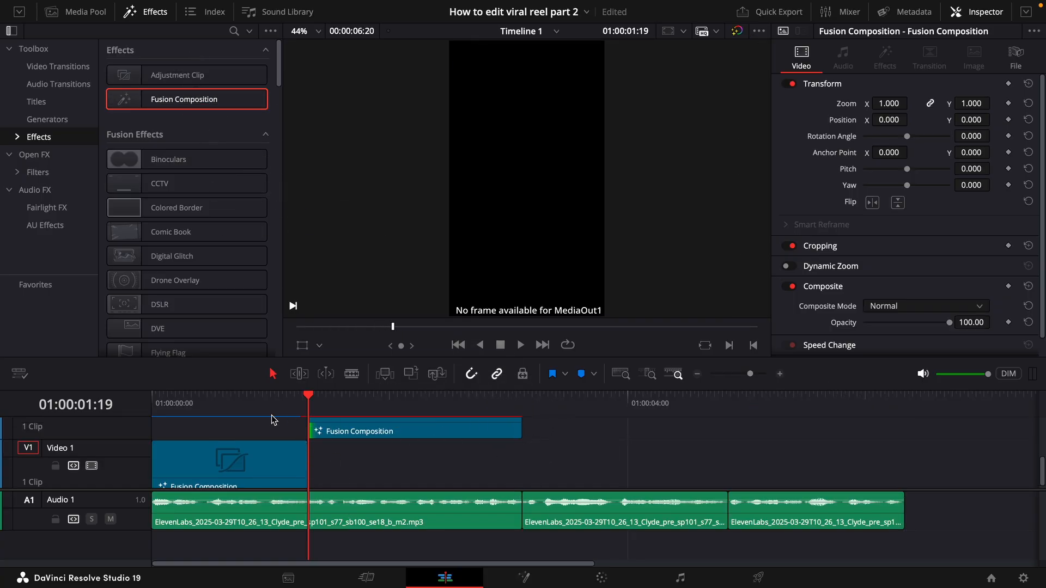
left_click_drag(310, 431, 262, 431)
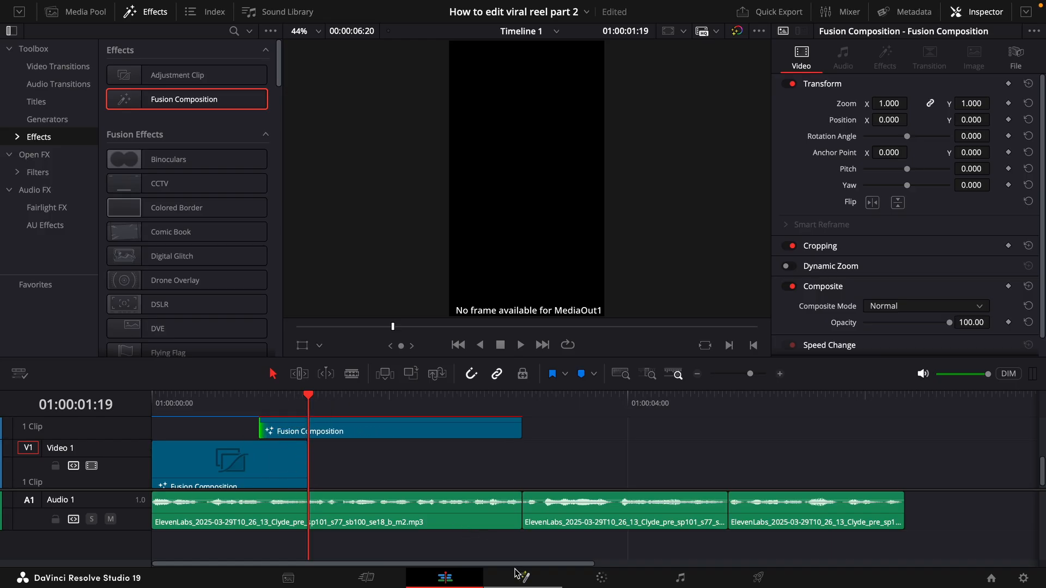
Step: Open the new composition in Fusion, connect a Background node to MediaOut1 and set its type to Four Corner
left_click(516, 573)
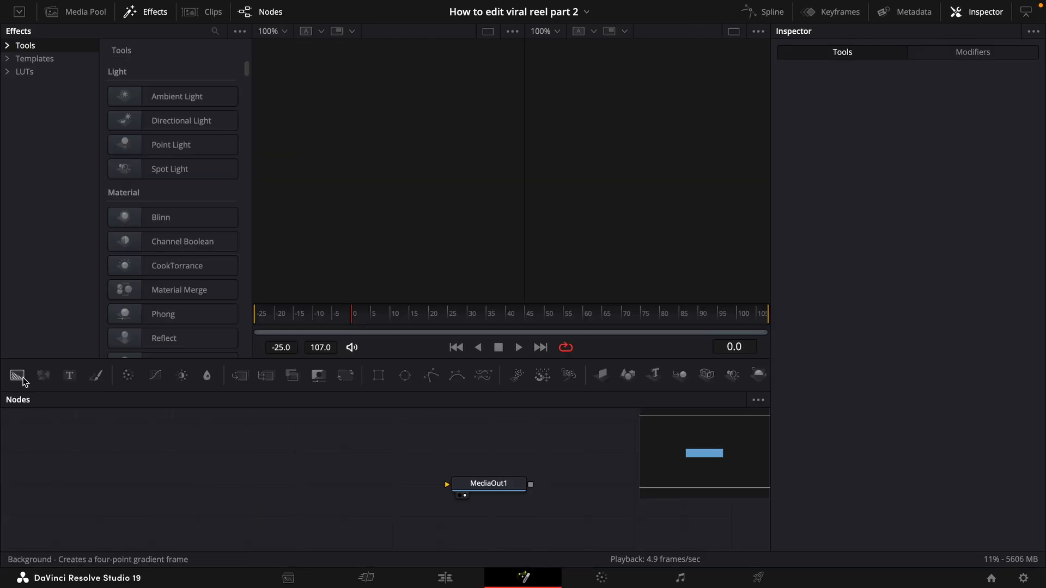
left_click_drag(22, 382, 64, 493)
left_click_drag(102, 484, 457, 485)
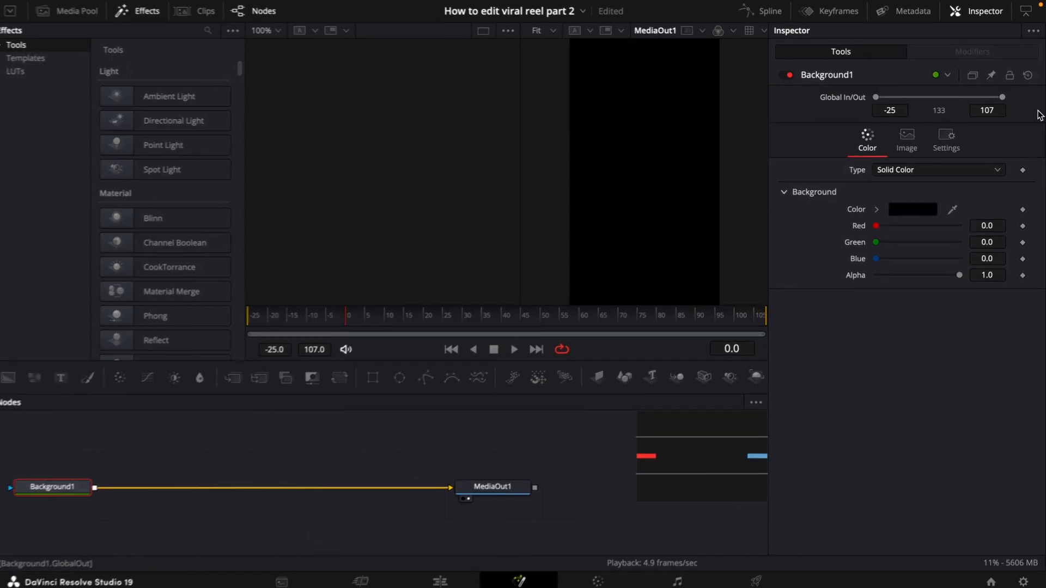
left_click(921, 169)
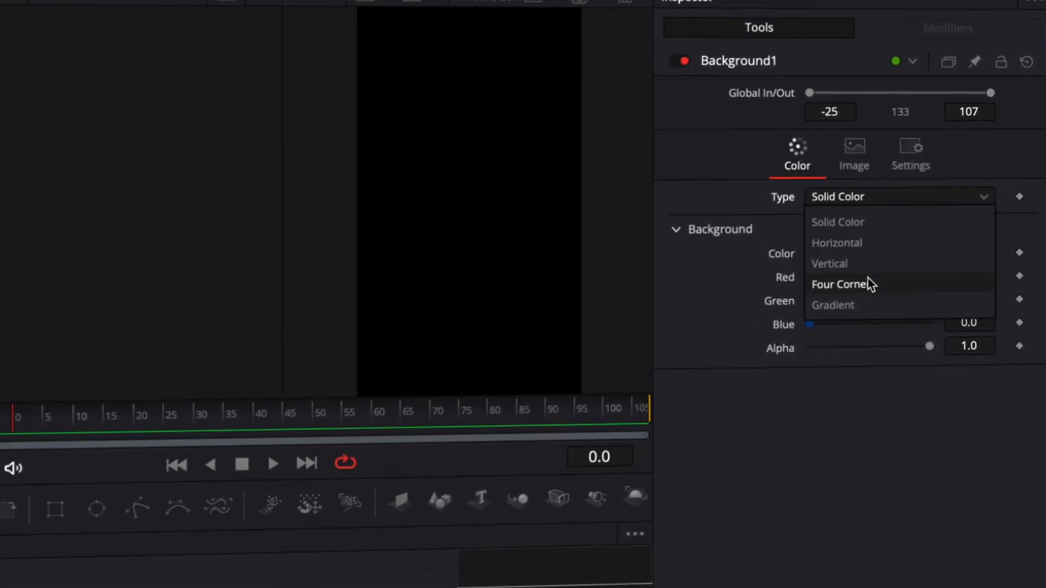
left_click(868, 279)
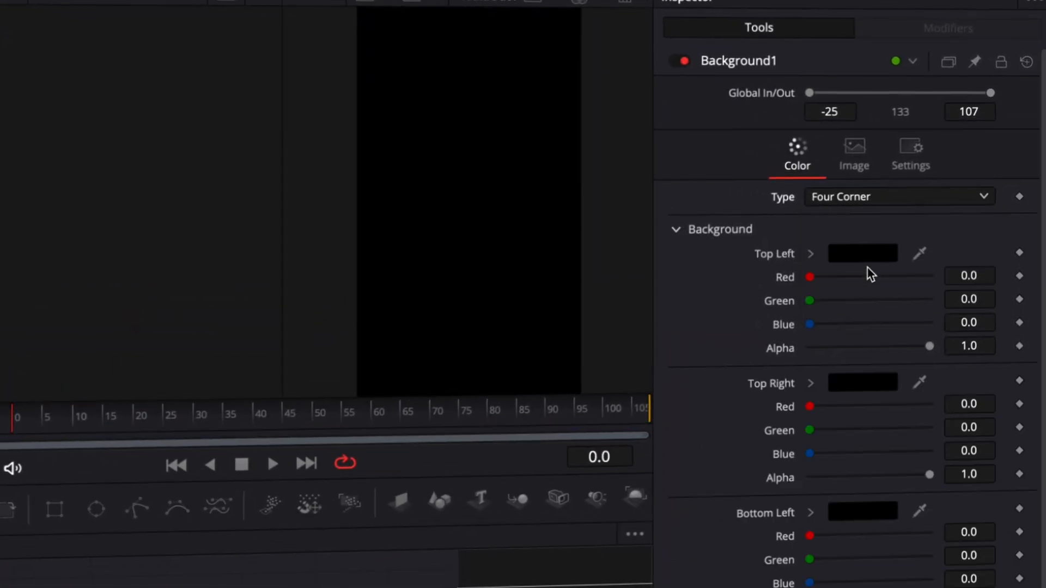
Step: Colour the gradient's corners: set Top Left Blue to 0.173, Bottom Right Blue to 0.173 and Bottom Right Green to 0.102
left_click_drag(815, 328, 819, 329)
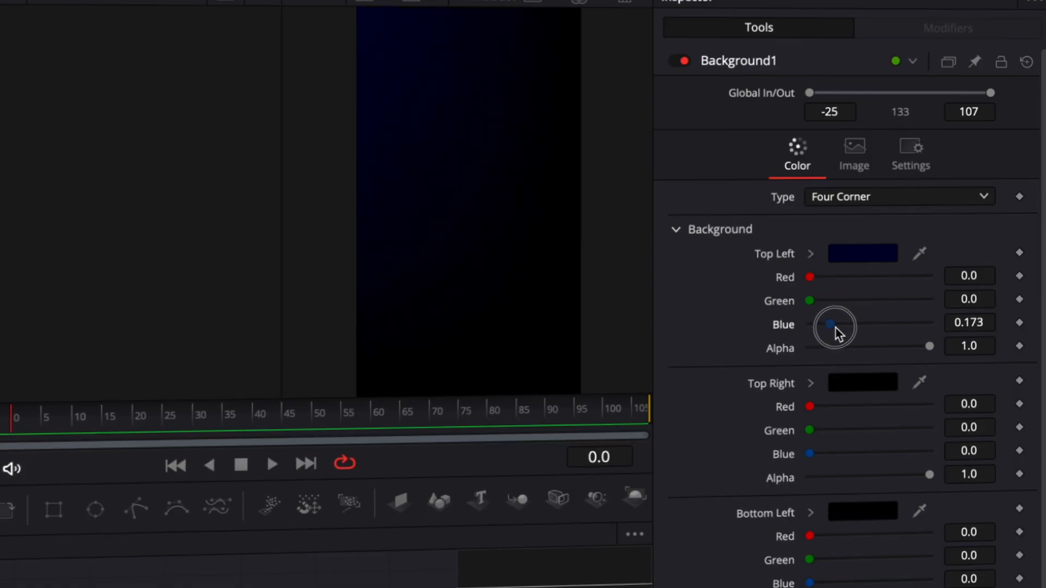
left_click_drag(835, 506, 844, 487)
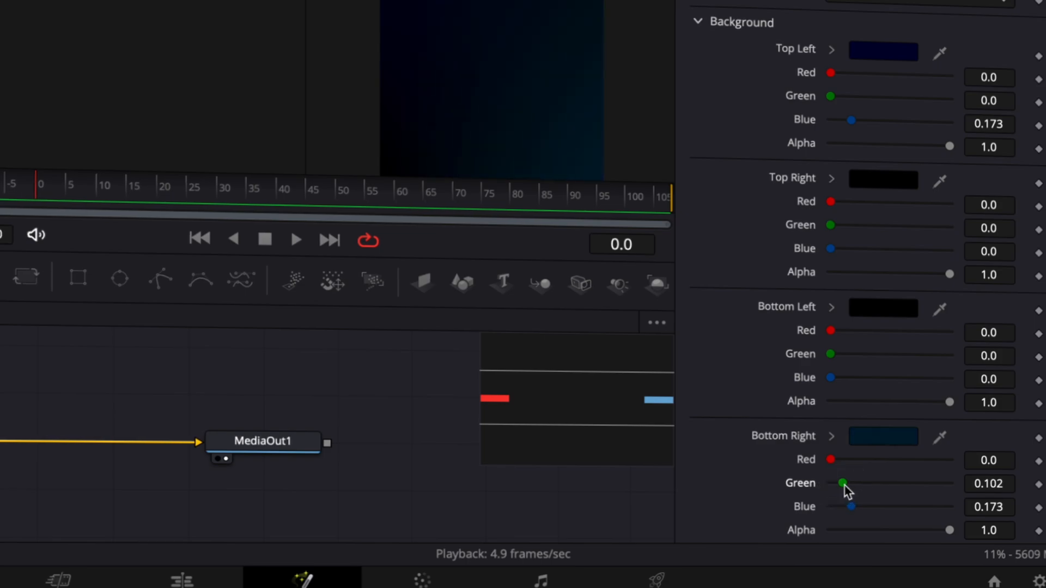
left_click(48, 431)
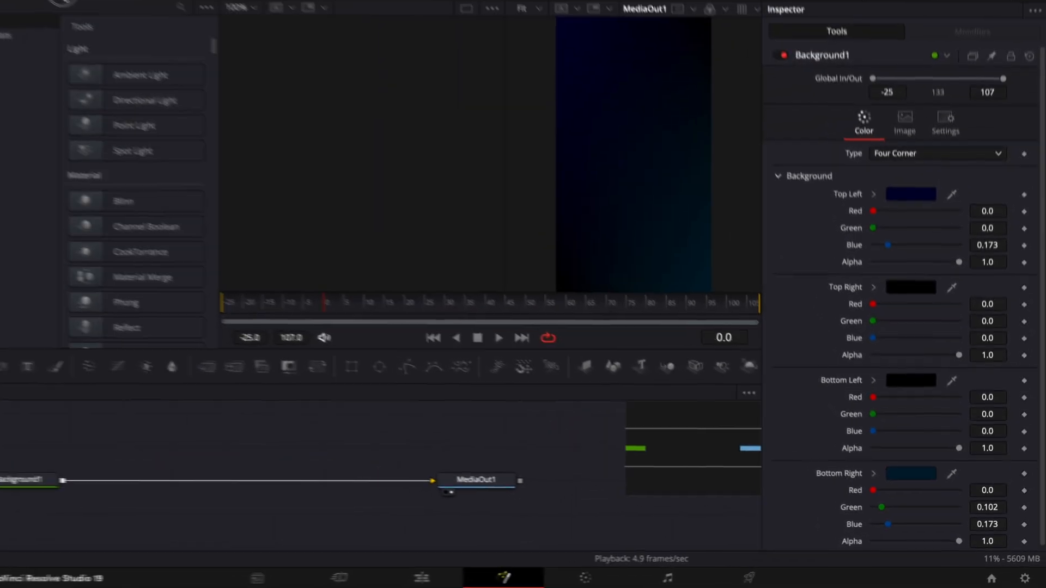
Step: Bring the Key.usdz model from the Media Pool into the node graph above Background1
left_click(90, 12)
left_click(213, 194)
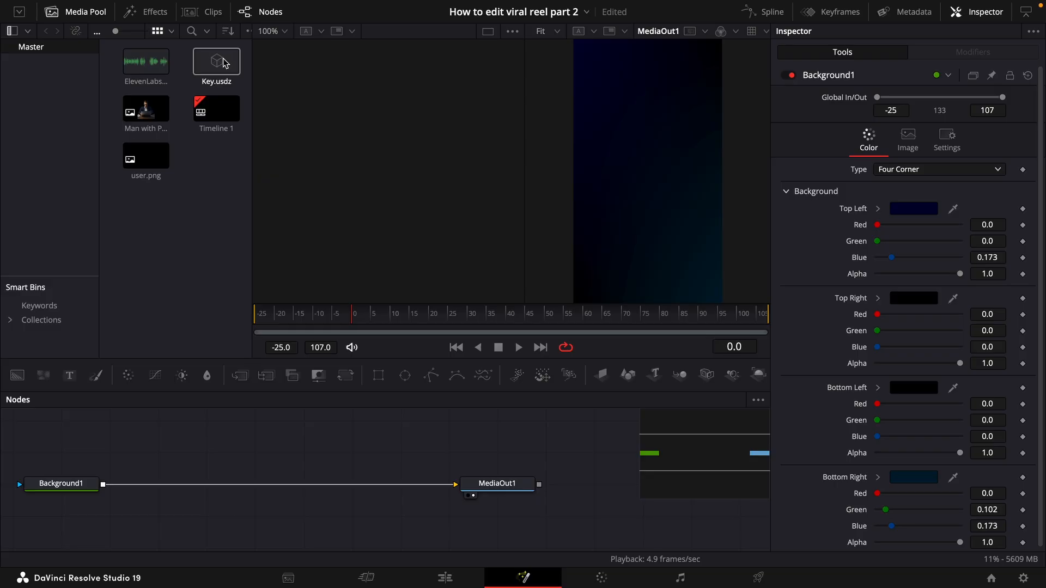
left_click_drag(222, 65, 61, 419)
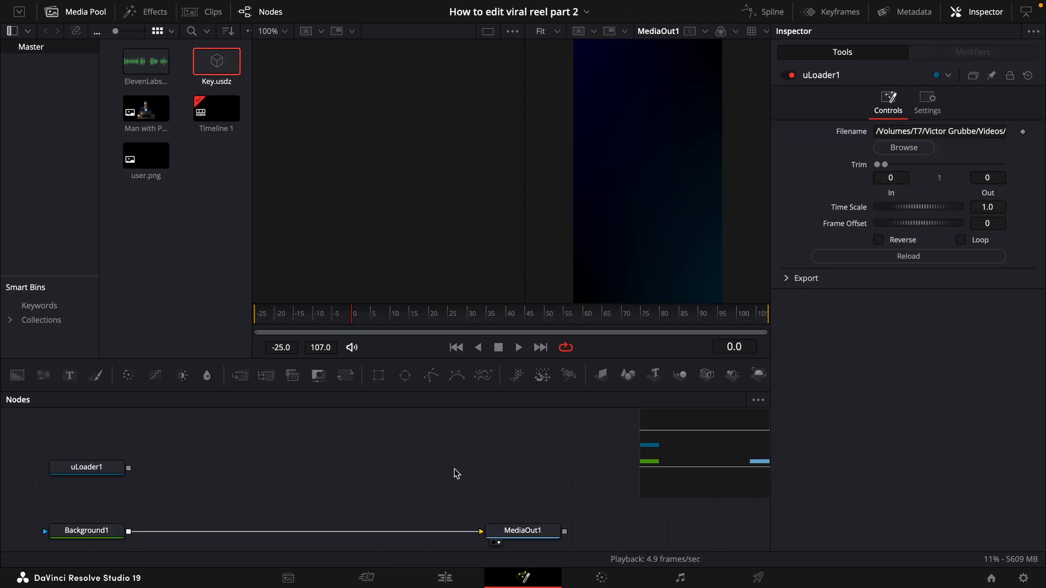
Step: Add uTransform and uMerge nodes beside the key's loader and feed a uDomeLight into the uMerge
key("shift+space")
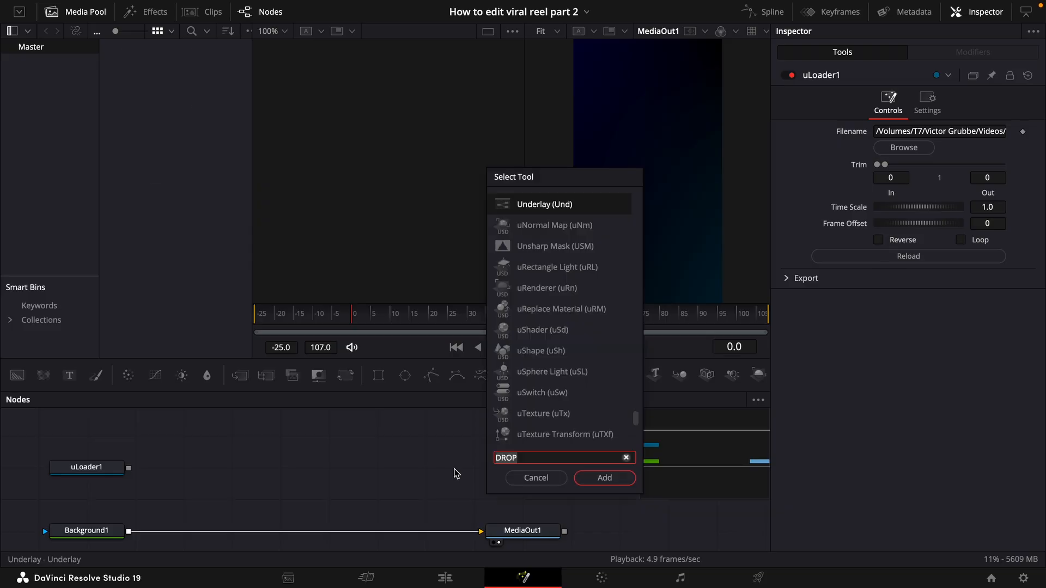
type("UTR")
key("Return")
key("shift+space")
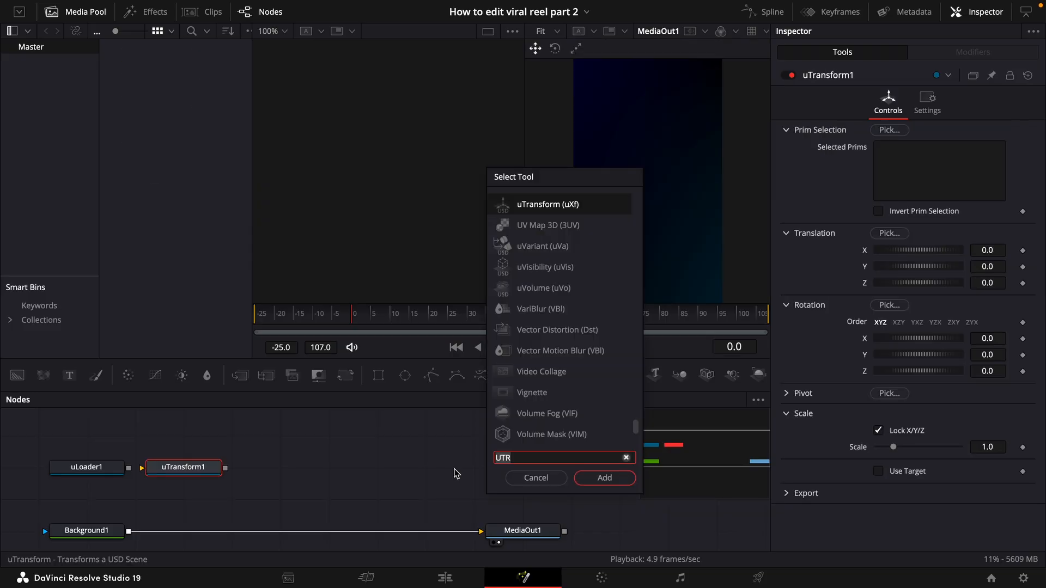
type("UM")
key("Return")
key("shift+space")
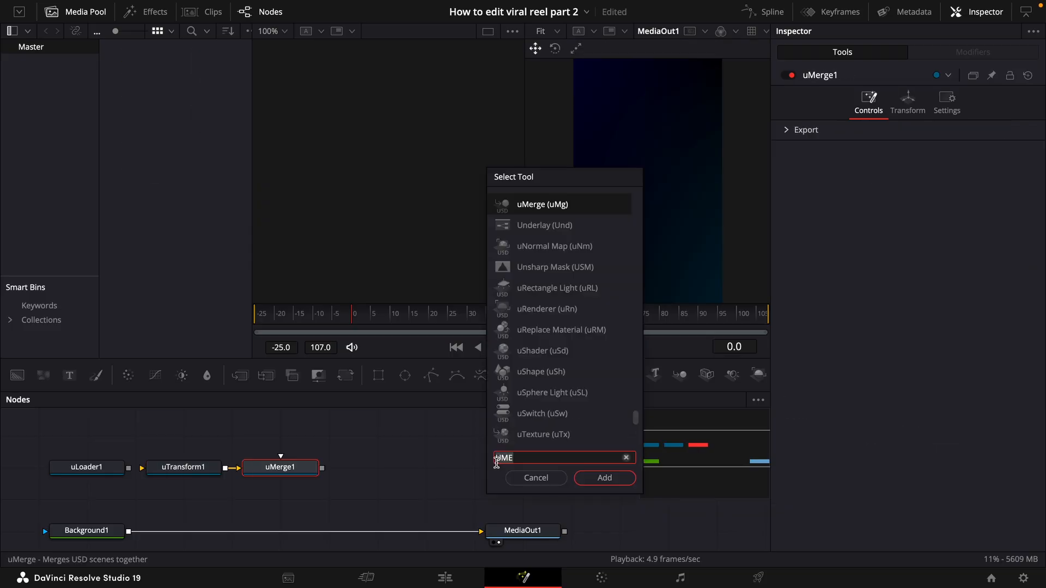
type("UDOME")
key("Return")
Step: Add a uRenderer after uMerge1 and merge its output over Background1
key("shift+space")
type("URE")
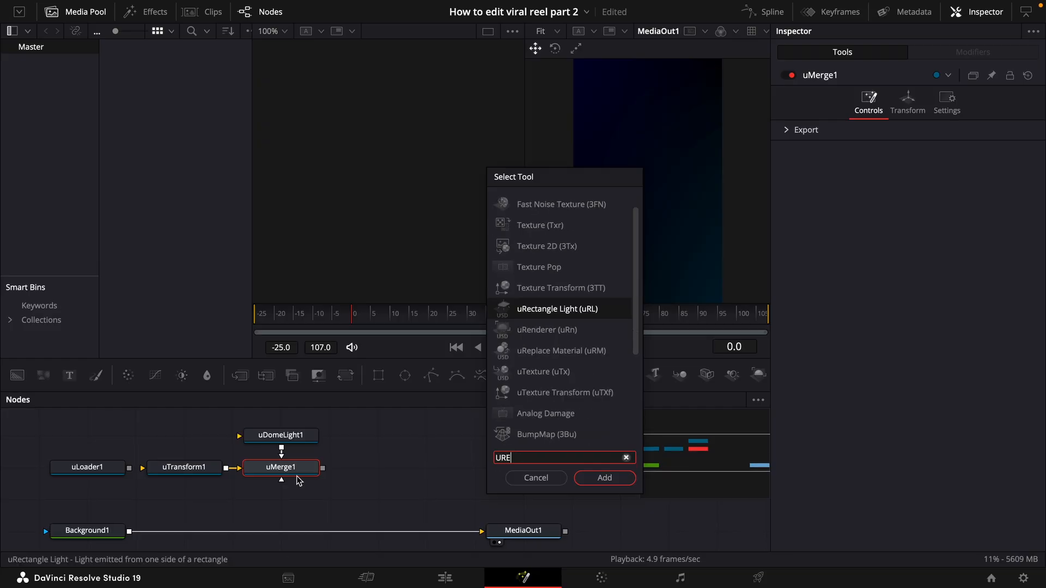
type("N")
key("Return")
left_click_drag(322, 499, 130, 532)
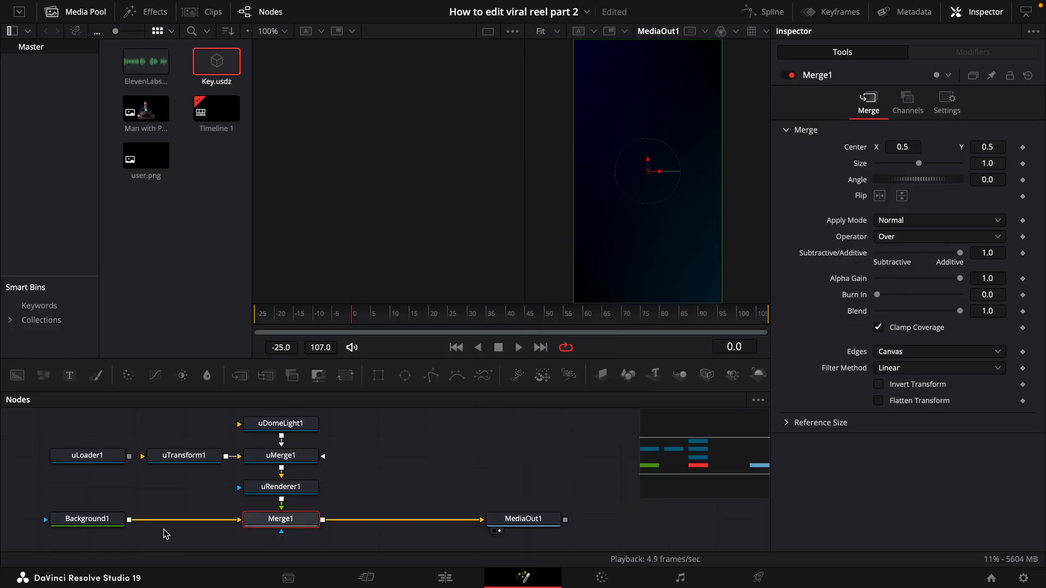
Step: Connect the key's loader to uTransform1 and reduce the transform's Scale to 0.009
left_click(395, 474)
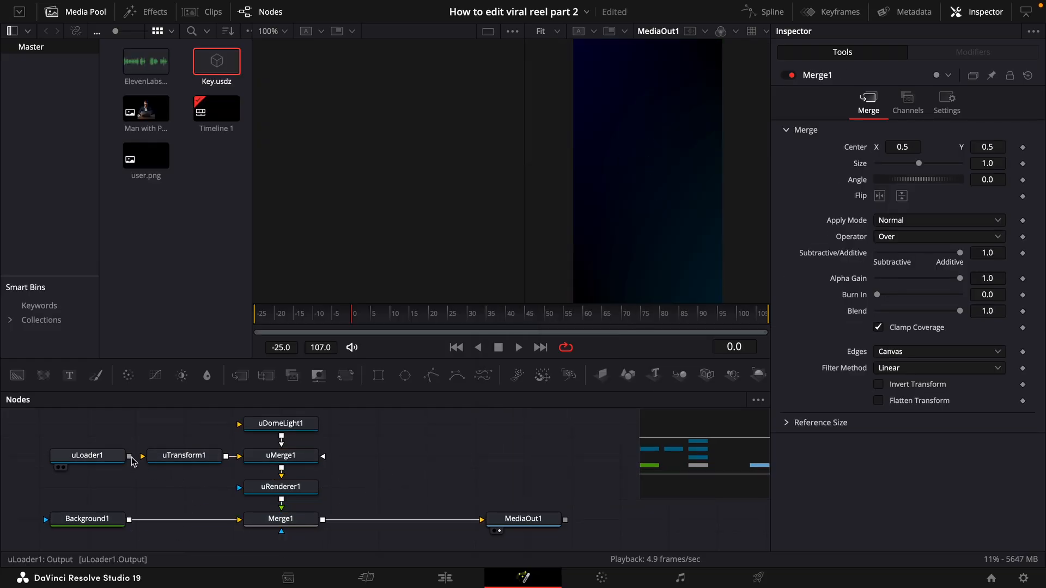
left_click_drag(131, 457, 137, 457)
left_click_drag(162, 464, 163, 462)
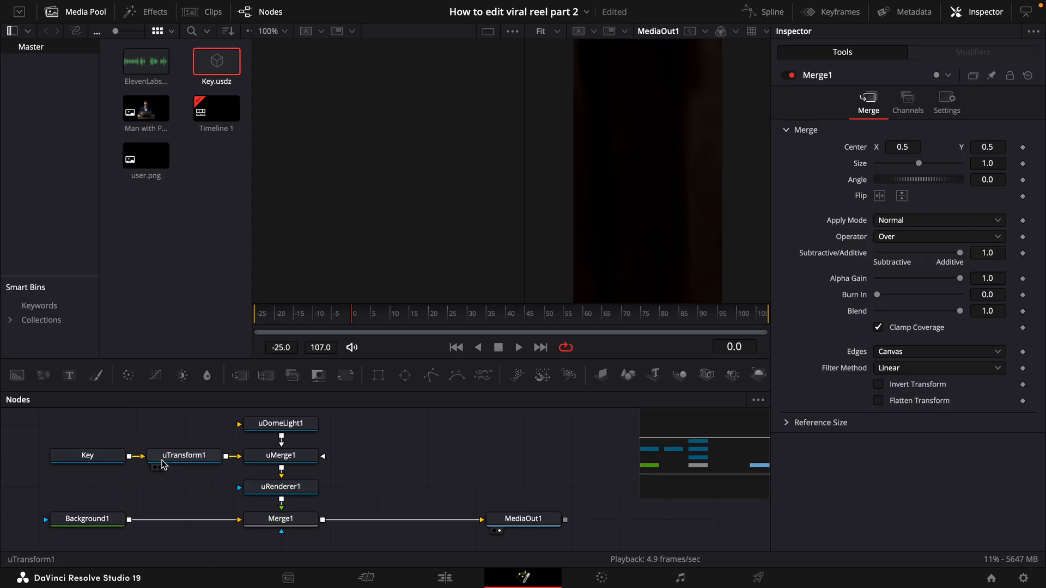
left_click(175, 455)
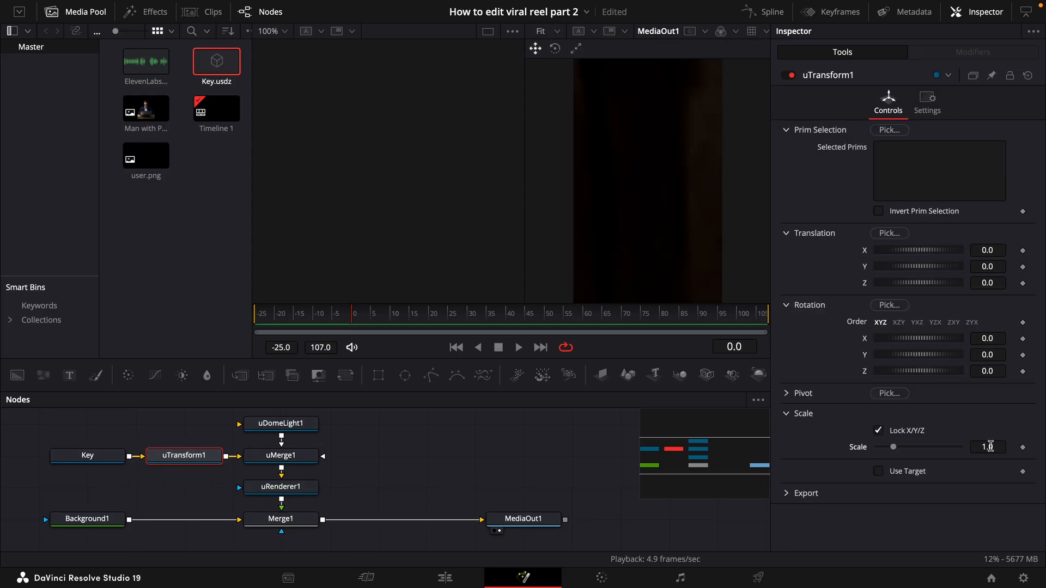
left_click_drag(996, 445, 348, 398)
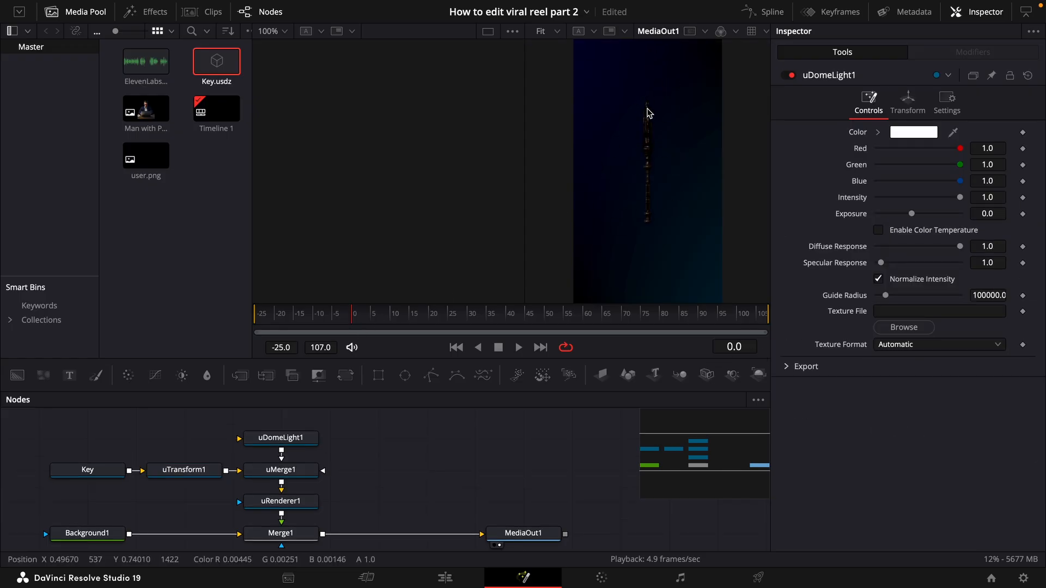
Step: Set uRenderer1's Lighting to Scene and move the USD nodes higher above the background branch
left_click(303, 505)
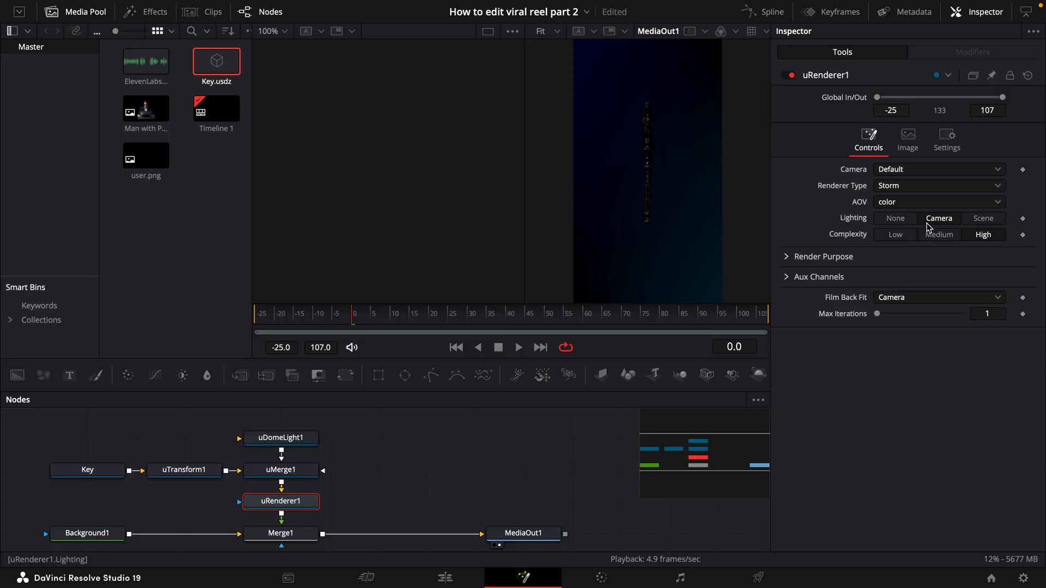
left_click(985, 219)
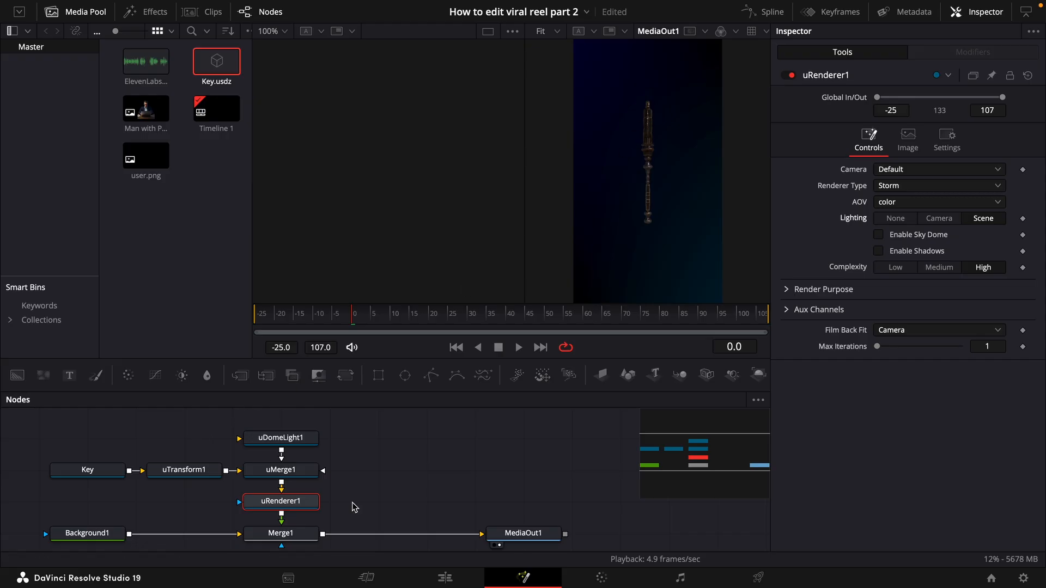
left_click_drag(353, 504, 79, 421)
left_click_drag(264, 507, 266, 417)
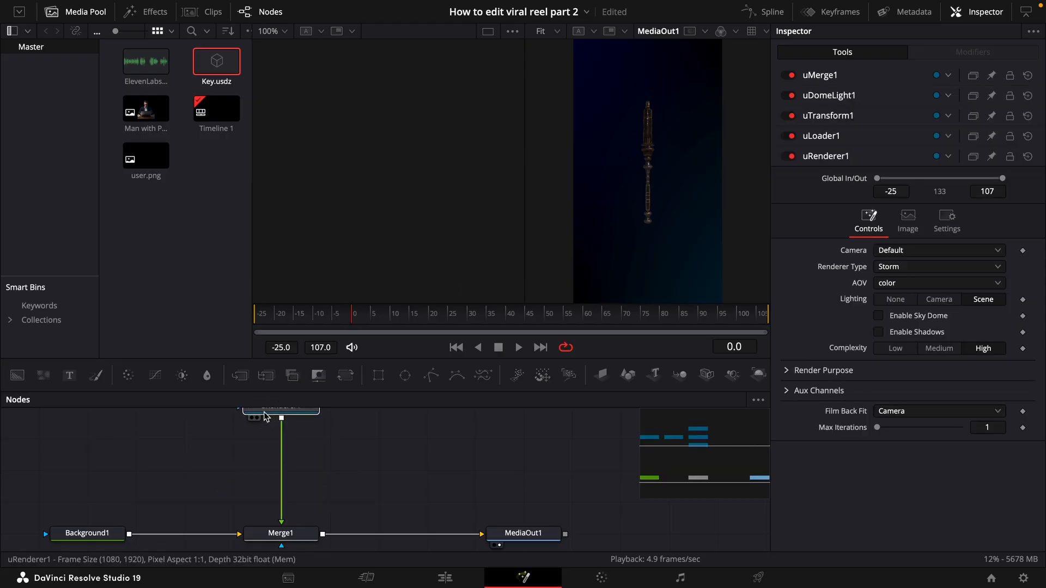
scroll(264, 417, "up", 3)
Step: Keyframe uTransform1 with Translation Y -3.623 and Rotation Z -91 at frame -25, and Rotation Y 90 at frame 25
left_click(212, 448)
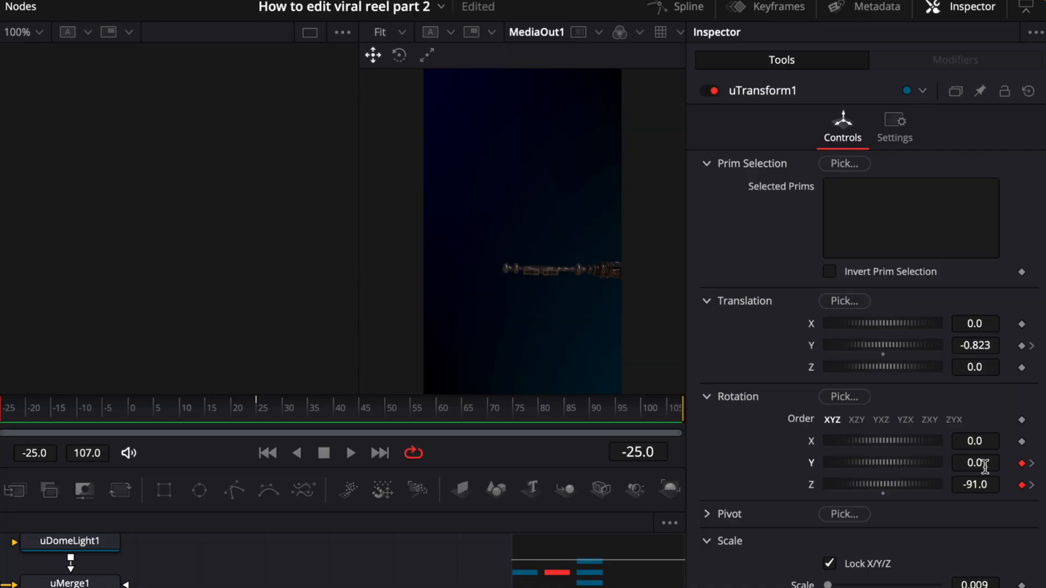
left_click_drag(976, 346, 502, 330)
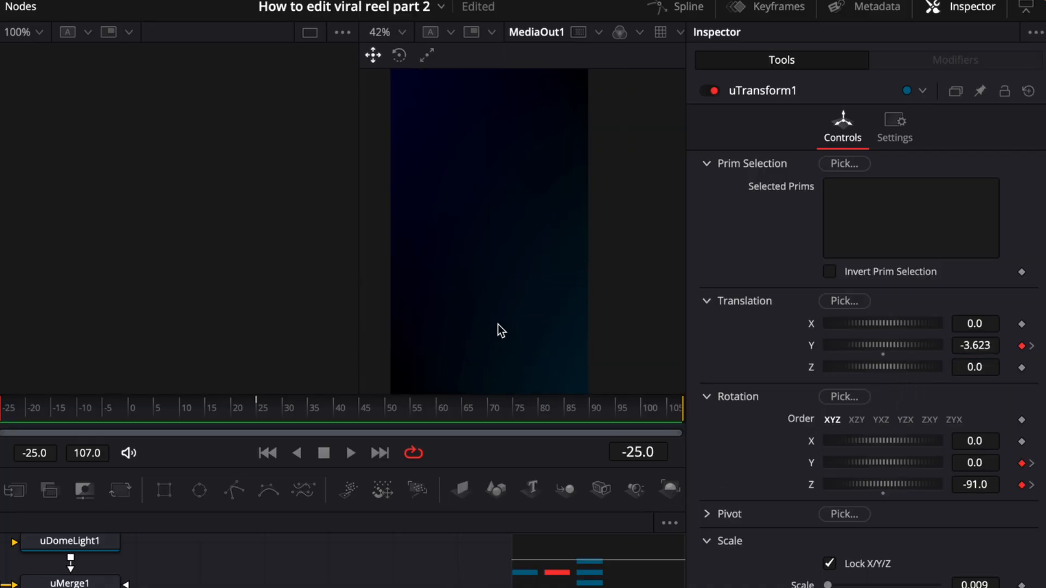
left_click(1031, 349)
left_click(989, 462)
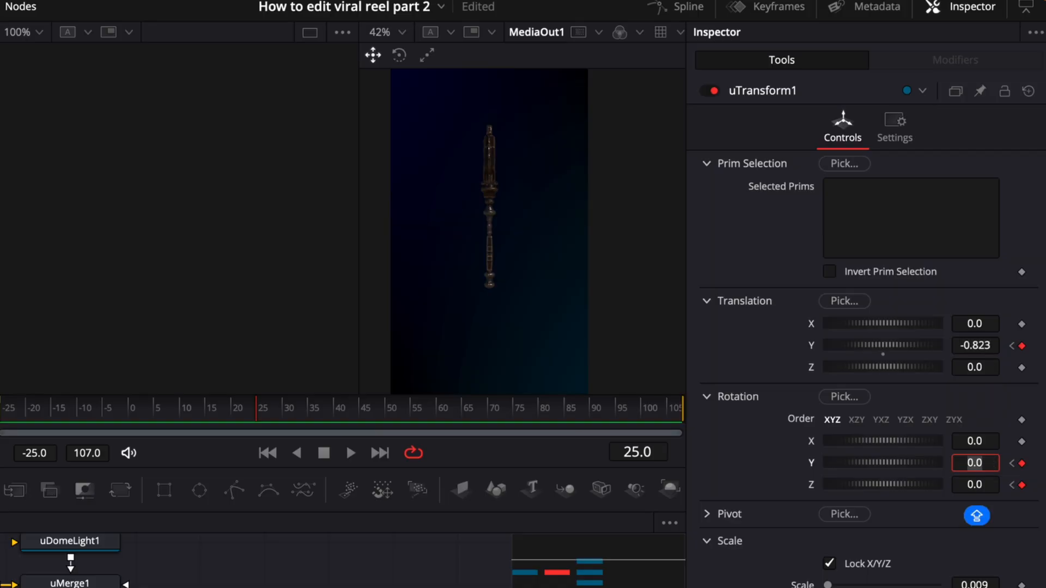
type("90")
key("Tab")
Step: Keyframe uTransform1's Rotation Y to 270 at frame 107 and play the key animation from the start
left_click(678, 416)
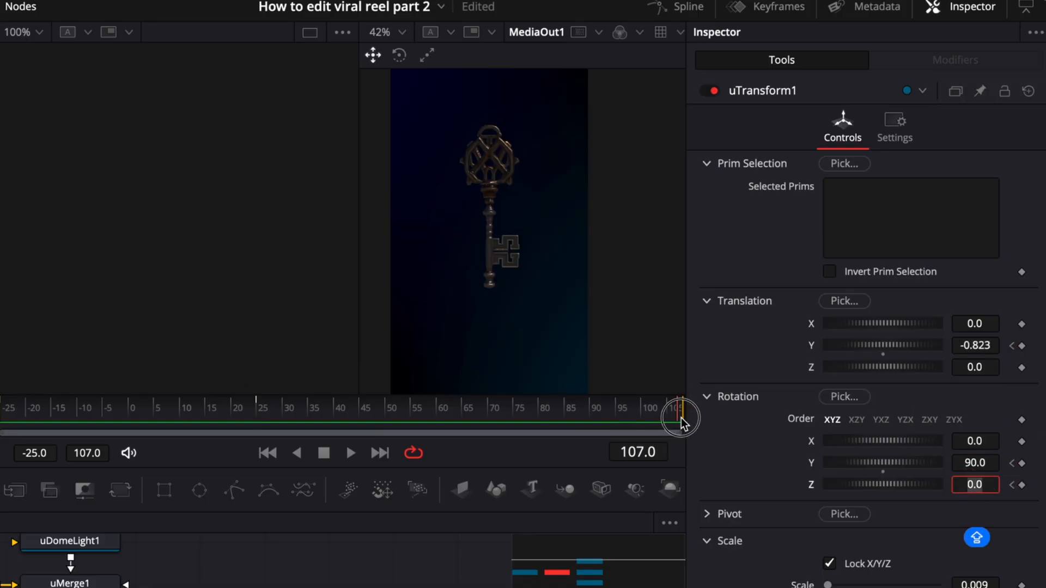
left_click(1023, 463)
left_click(981, 462)
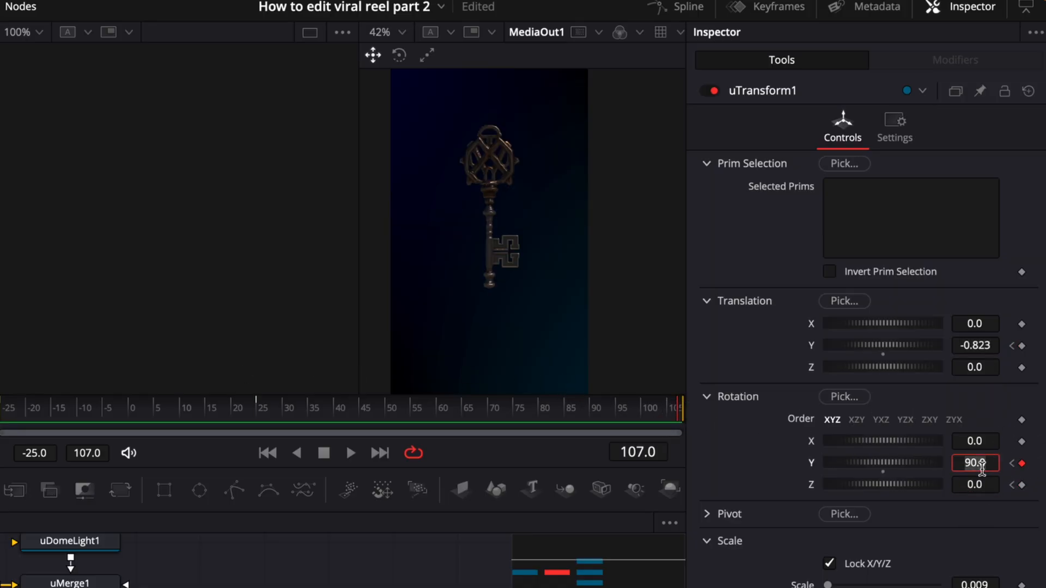
type("270")
key("Tab")
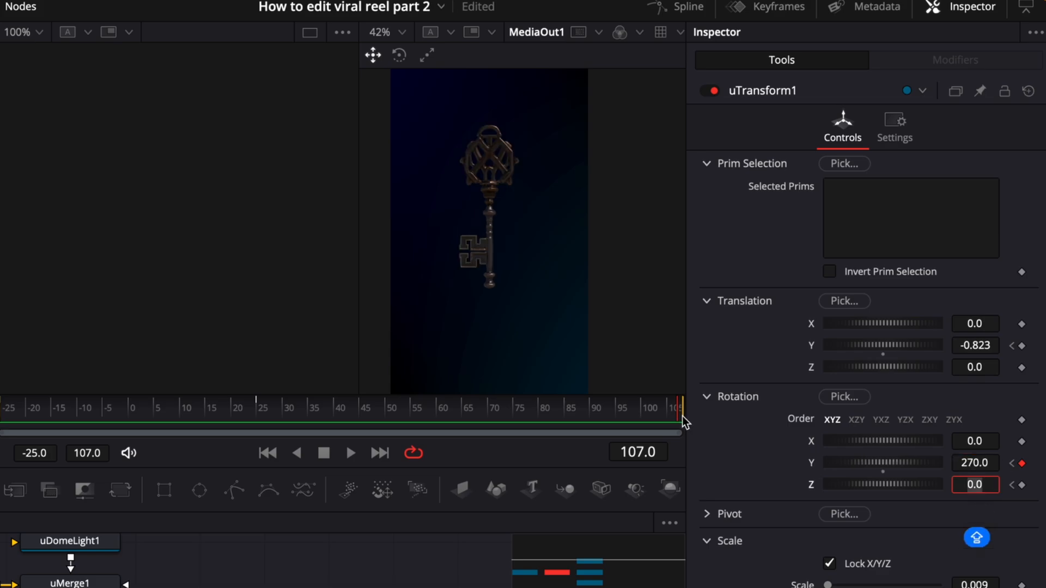
left_click(2, 414)
key("space")
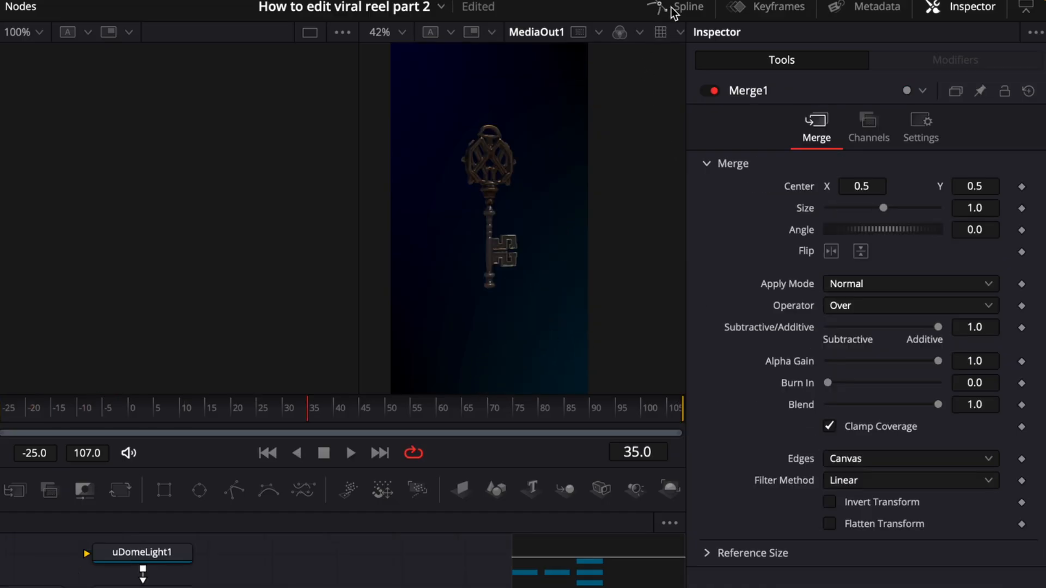
Step: Smooth the Y Offset, Y Rotation and Z Rotation curves of uTransform1 in the spline editor, adjust their easing and preview the animation
left_click(671, 12)
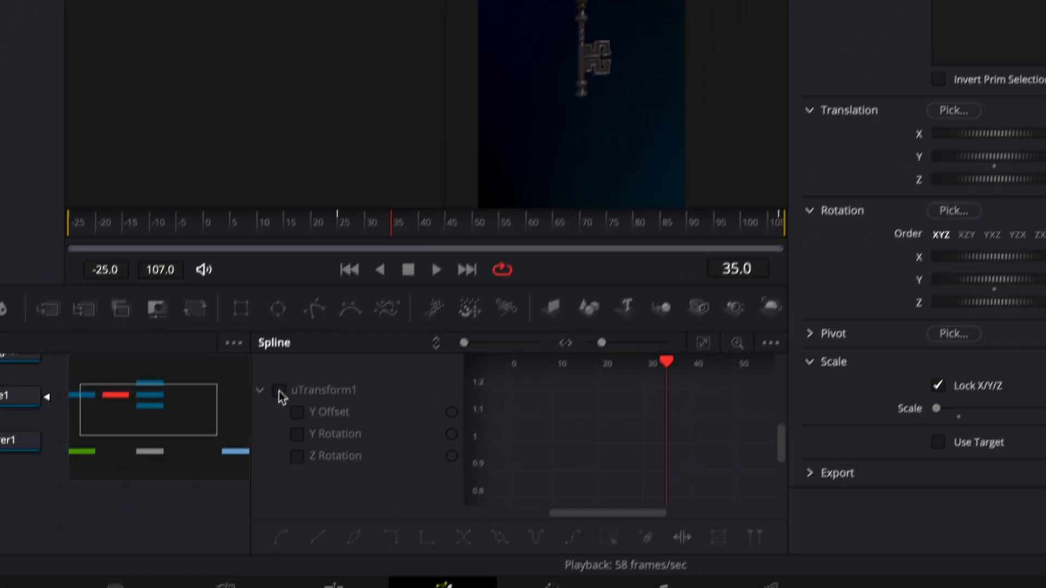
left_click(201, 569)
left_click(711, 328)
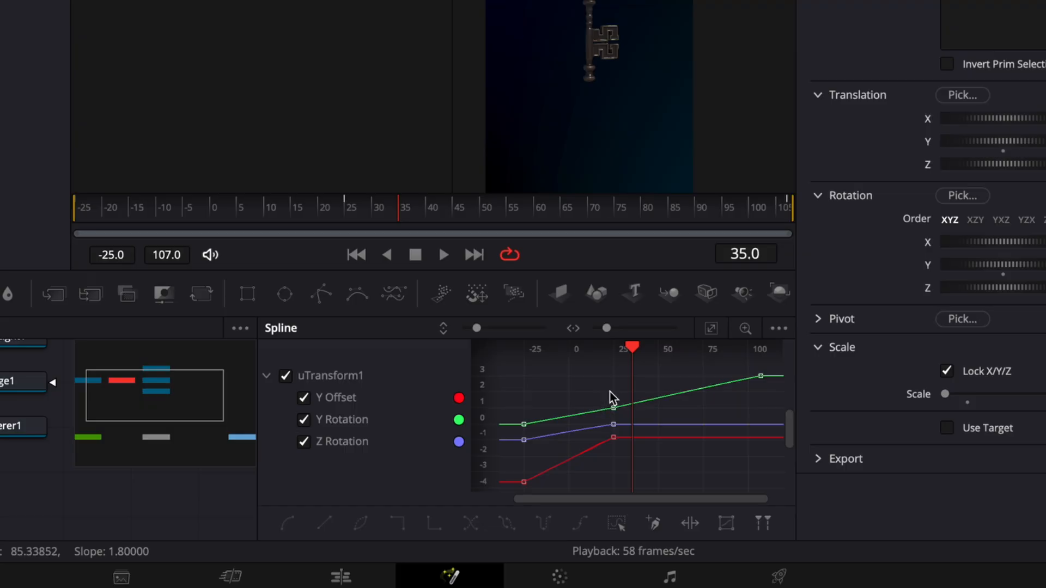
key("f")
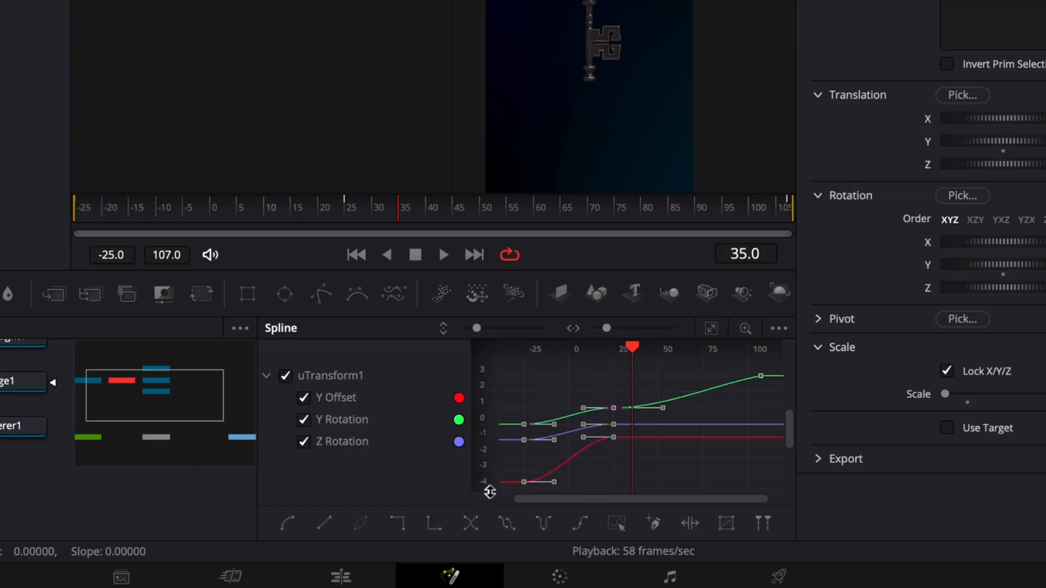
key("t")
mouse_move(591, 352)
left_mouse_down()
mouse_move(762, 350)
mouse_move(592, 353)
left_mouse_up()
left_click_drag(746, 352, 763, 352)
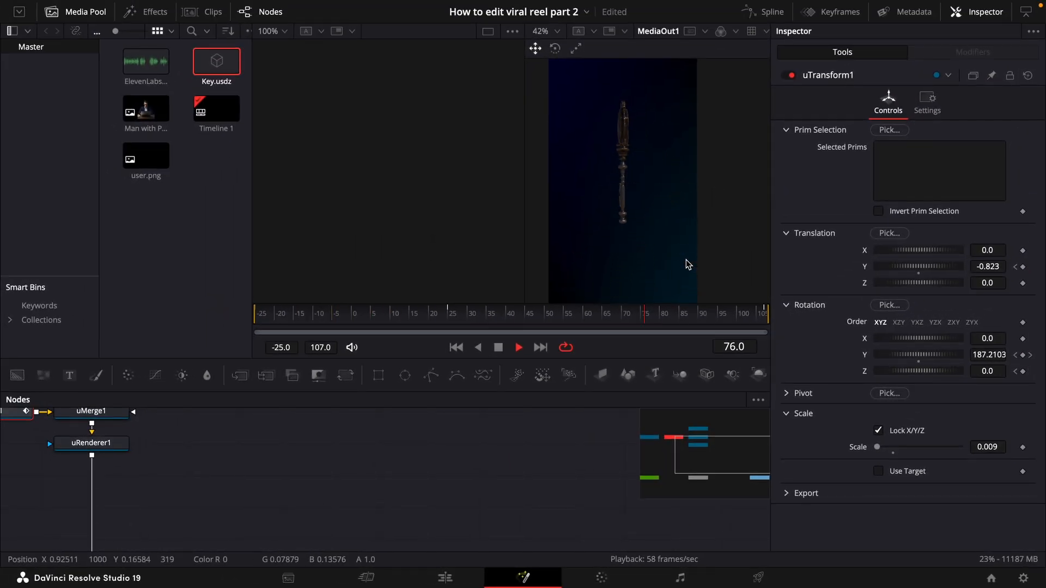
key("space")
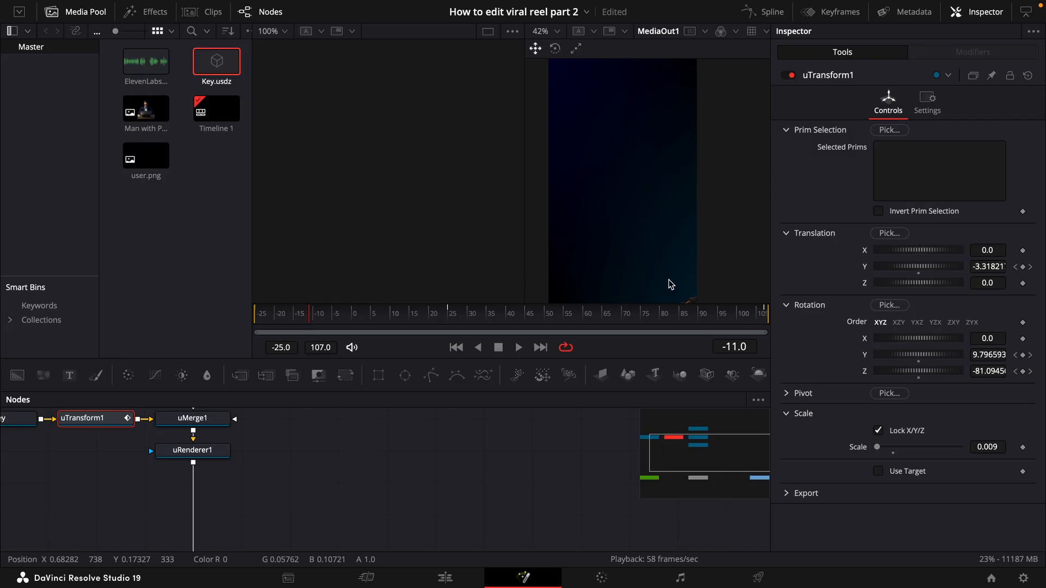
Step: Add a Text node and merge it over Merge1's output ahead of MediaOut1
left_click_drag(465, 439, 364, 423)
left_click_drag(328, 518, 376, 519)
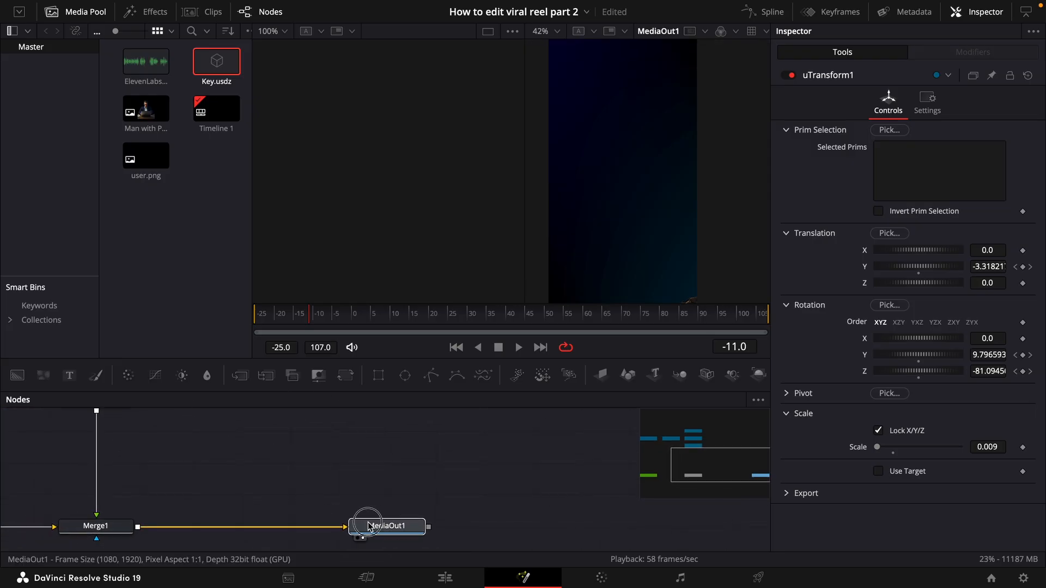
left_click_drag(70, 376, 137, 528)
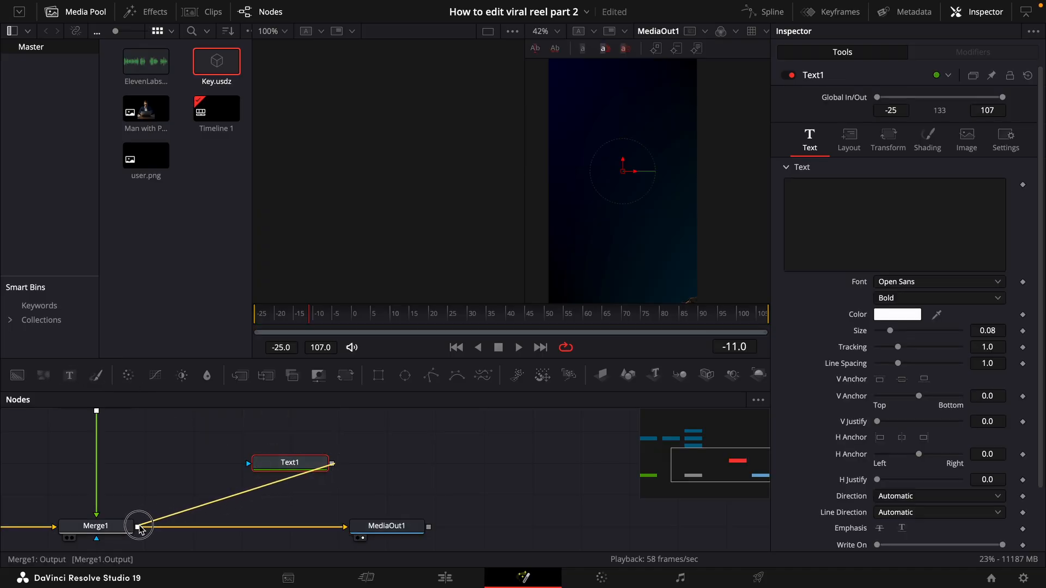
Step: Enter "business succes" in Text1 and enlarge its Size to about 0.105
left_click(908, 203)
type("busib")
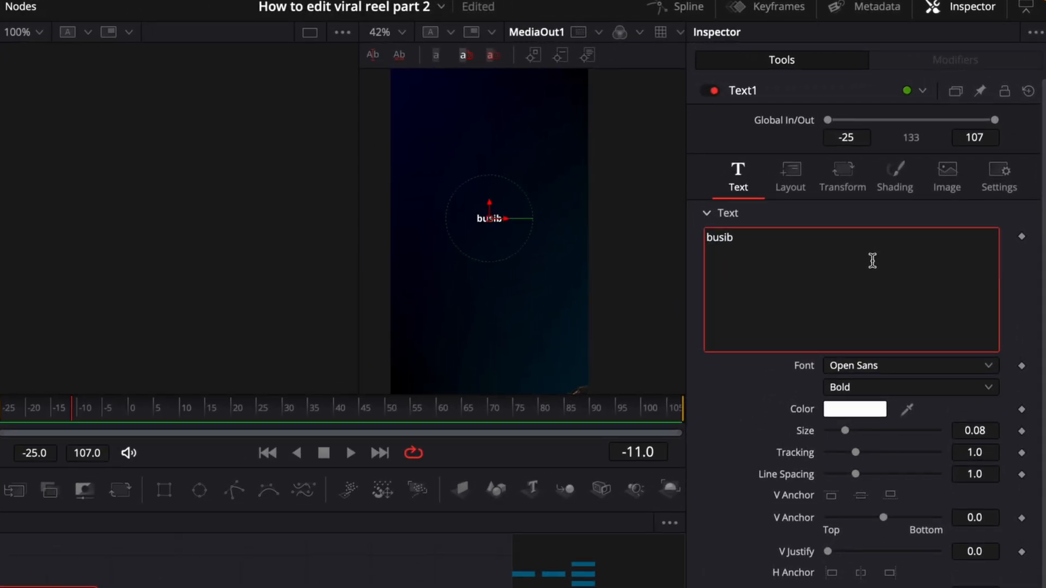
key("BackSpace")
type("ness succes")
left_click_drag(974, 434, 1043, 433)
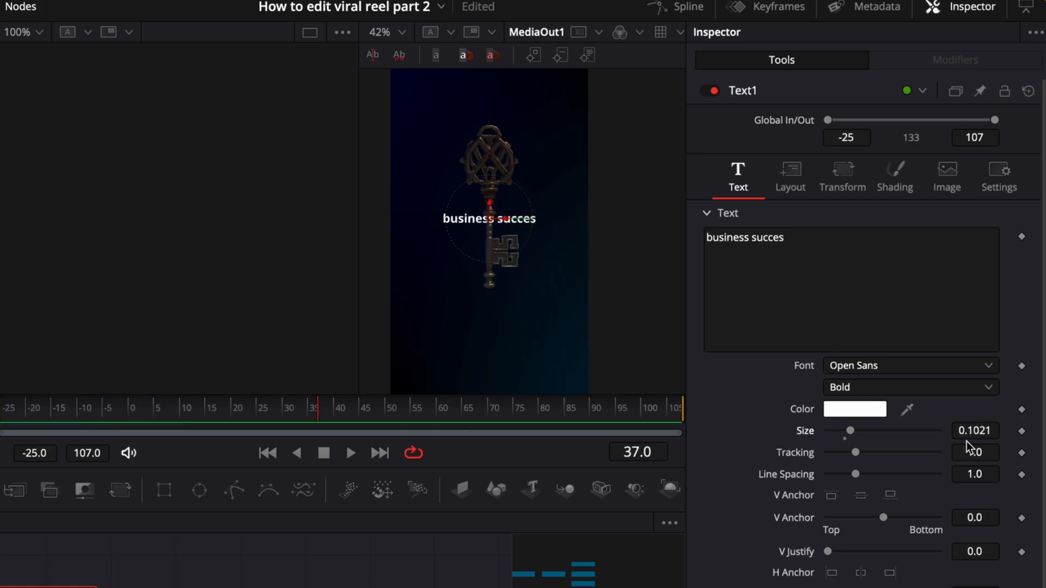
Step: Shift the text's layout centre down below the key and slightly to the right
left_click(790, 174)
left_click_drag(968, 256, 628, 346)
left_click_drag(862, 257, 997, 236)
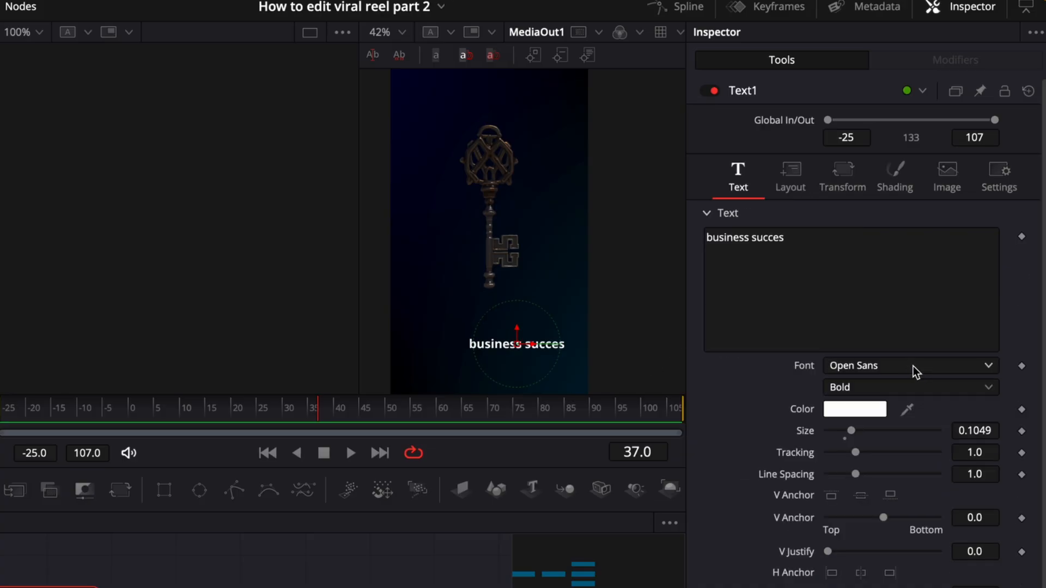
Step: Set the "business succes" text's font to Inter 28pt in the ExtraBold style
left_click(913, 367)
left_click(864, 390)
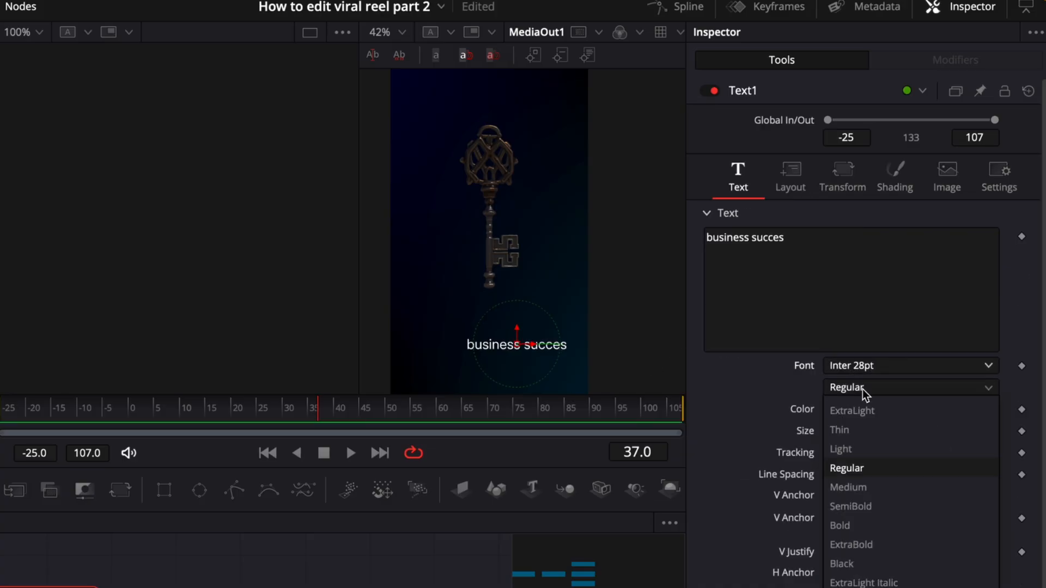
left_click(897, 542)
Step: Fill the text with a gradient from grey (about 0.4745 per channel) to white, with the white stop at about 0.572
left_click(883, 195)
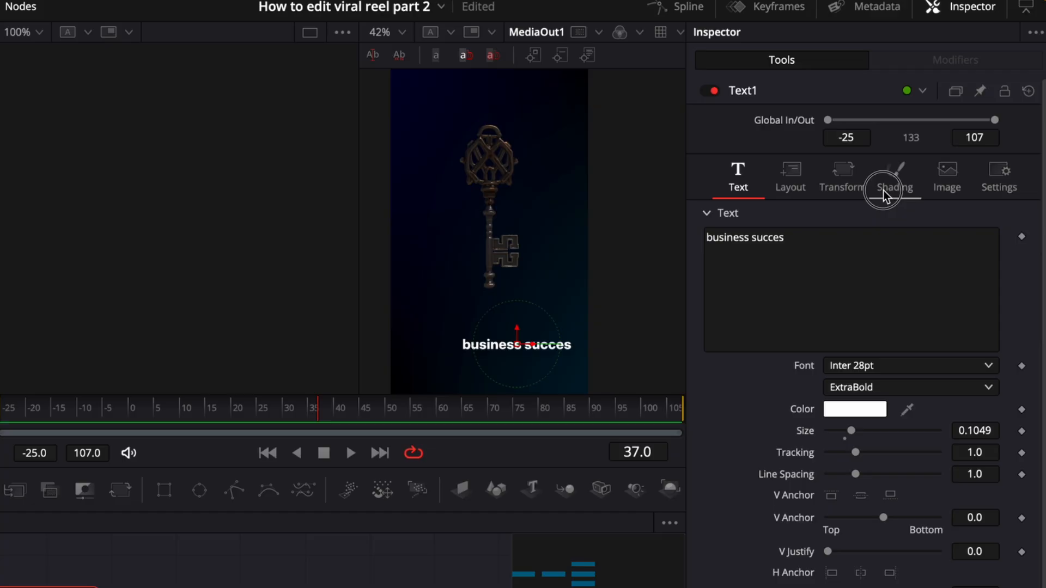
left_click(969, 429)
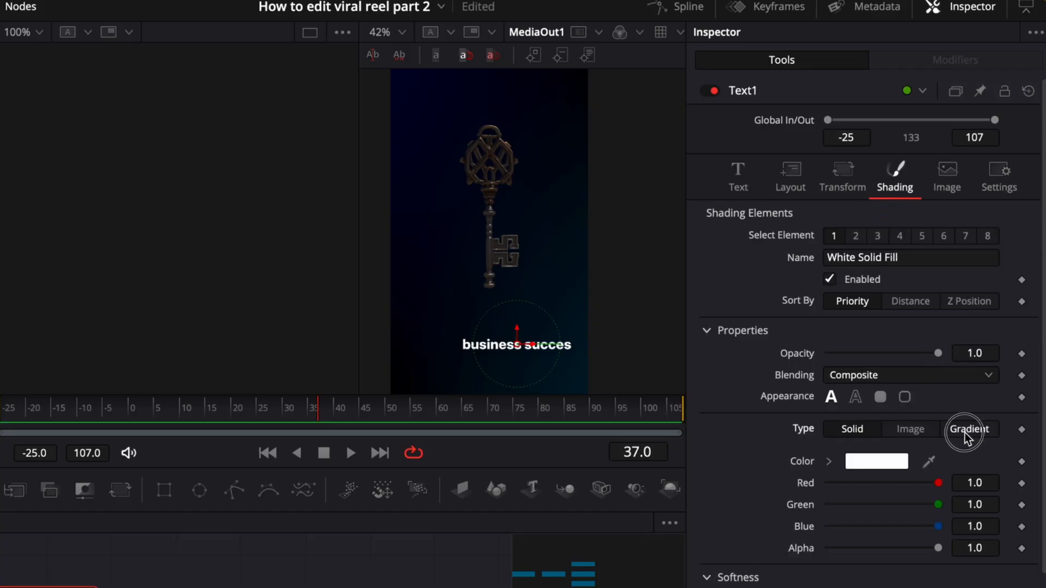
left_click(825, 471)
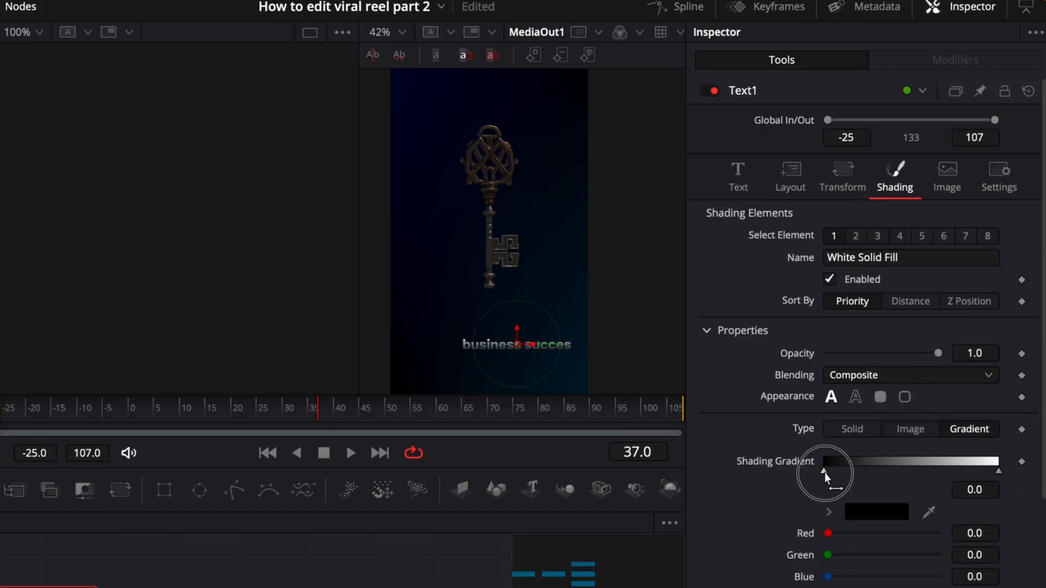
left_click(899, 510)
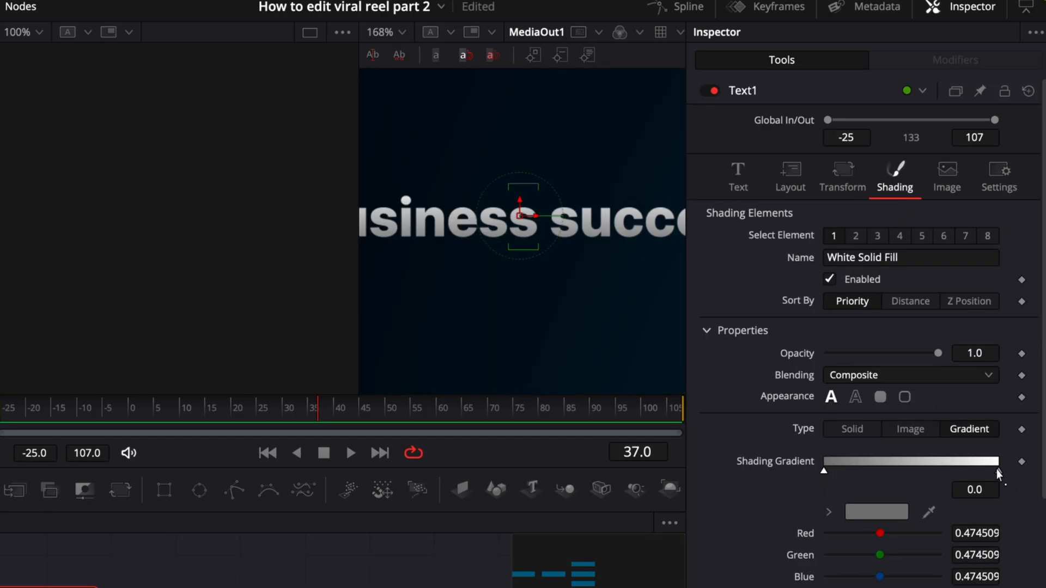
left_click_drag(999, 471, 923, 469)
Step: Apply the Character Level Styling modifier to the text of Text1
left_click(736, 177)
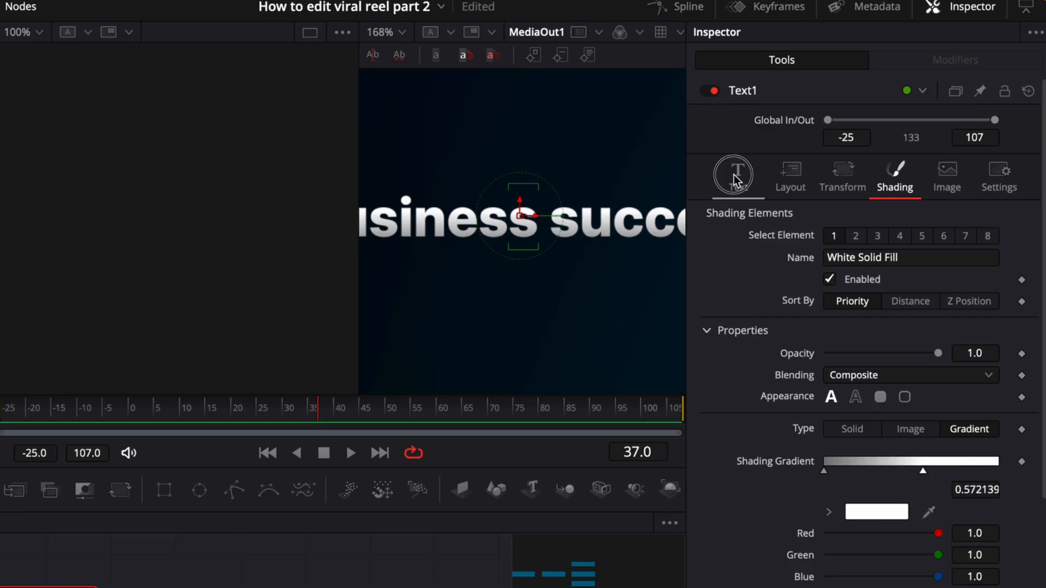
right_click(838, 283)
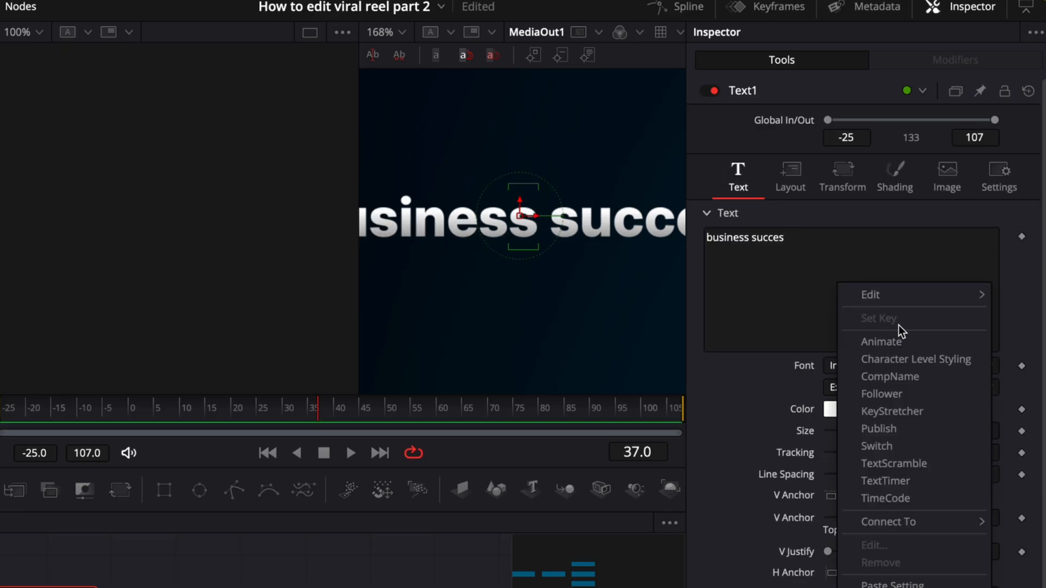
left_click(924, 368)
Step: Select the letters of "succes" in the viewer and set their font to Gloock Regular through CharacterLevelStyling1
left_click_drag(610, 284, 535, 329)
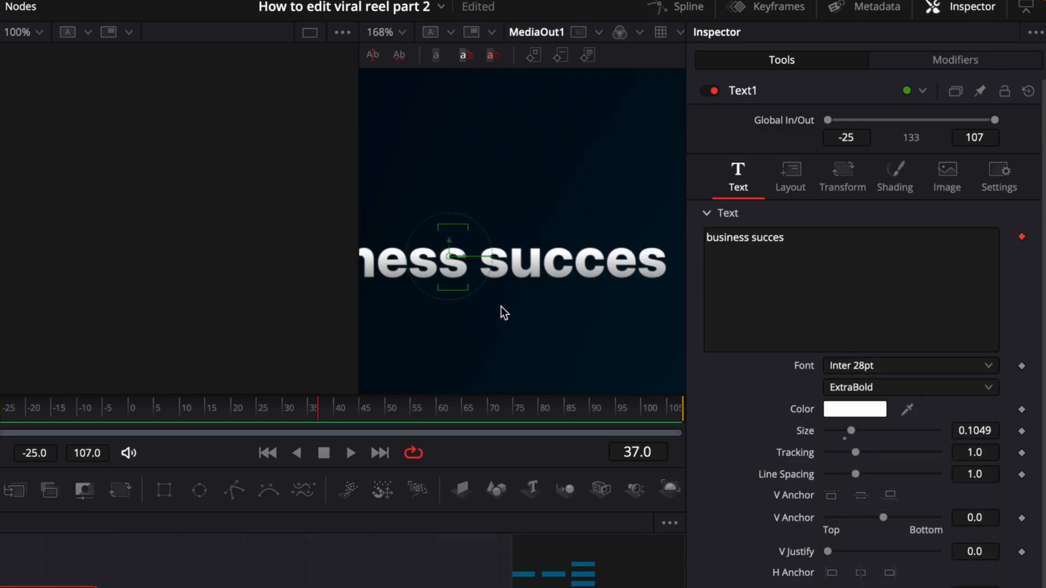
left_click_drag(495, 306, 682, 210)
left_click(932, 61)
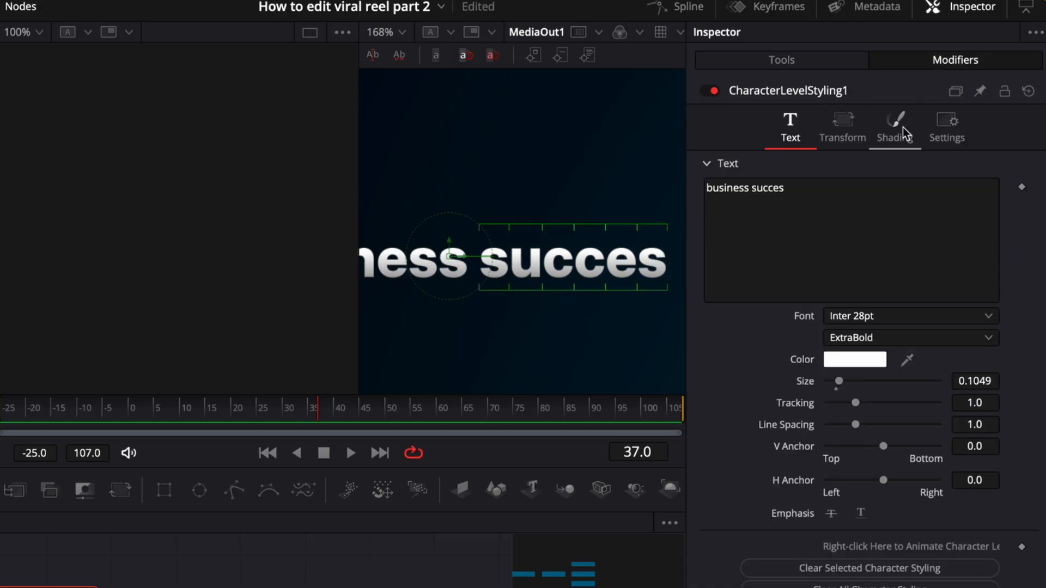
left_click(882, 316)
scroll(906, 383, "up", 2)
scroll(907, 381, "up", 5)
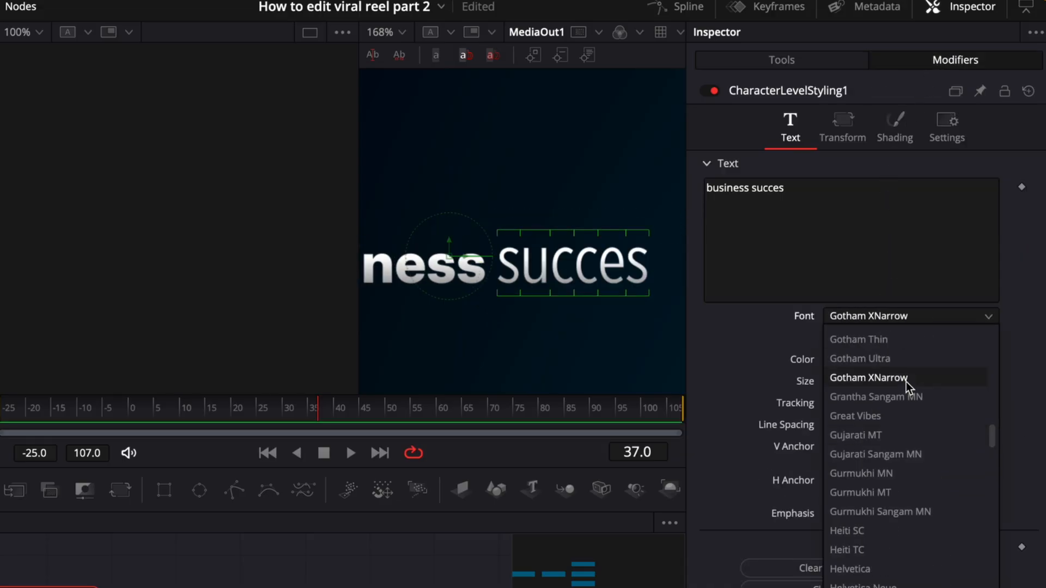
left_click(833, 391)
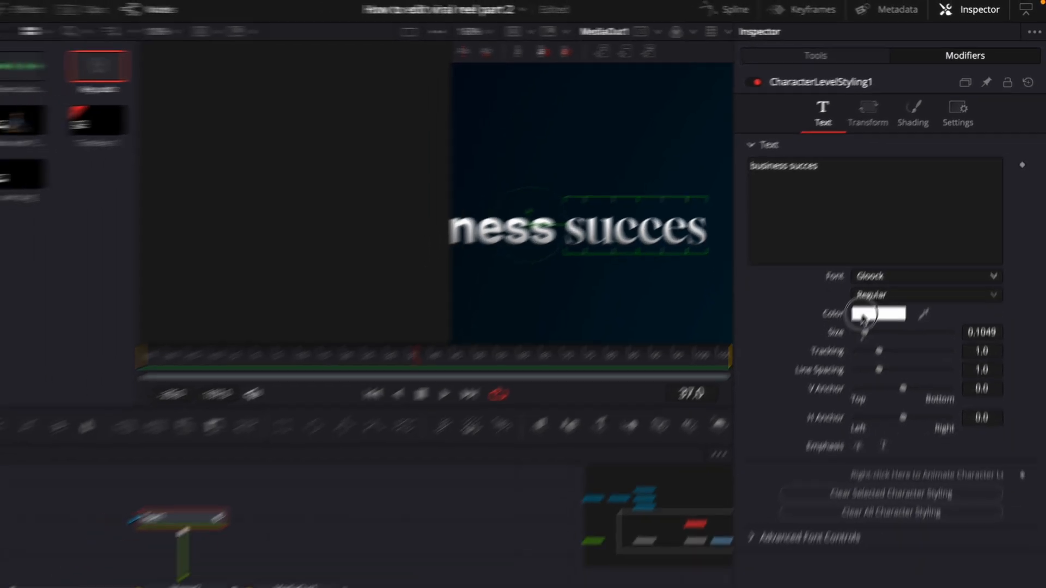
Step: Colour the word "succes" bright blue and set Text1's shading type to Solid
left_click(838, 364)
left_click(232, 365)
left_click(256, 476)
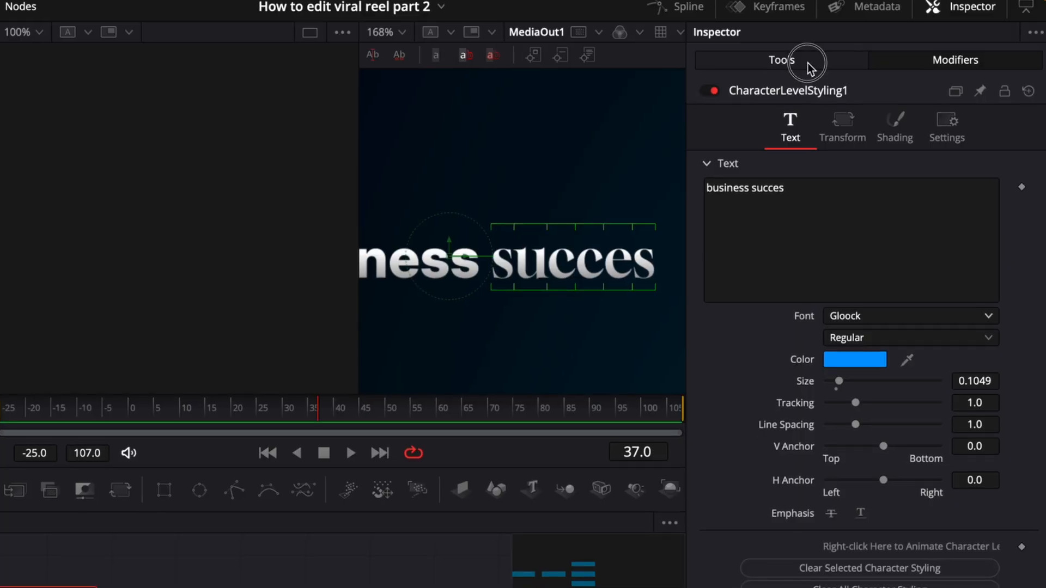
left_click(862, 58)
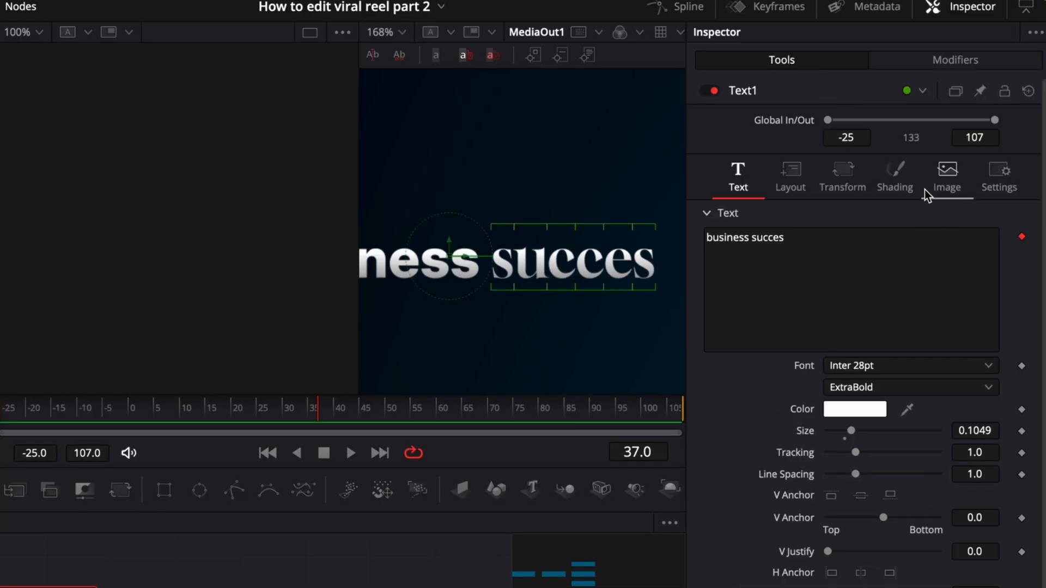
left_click(900, 190)
left_click(852, 436)
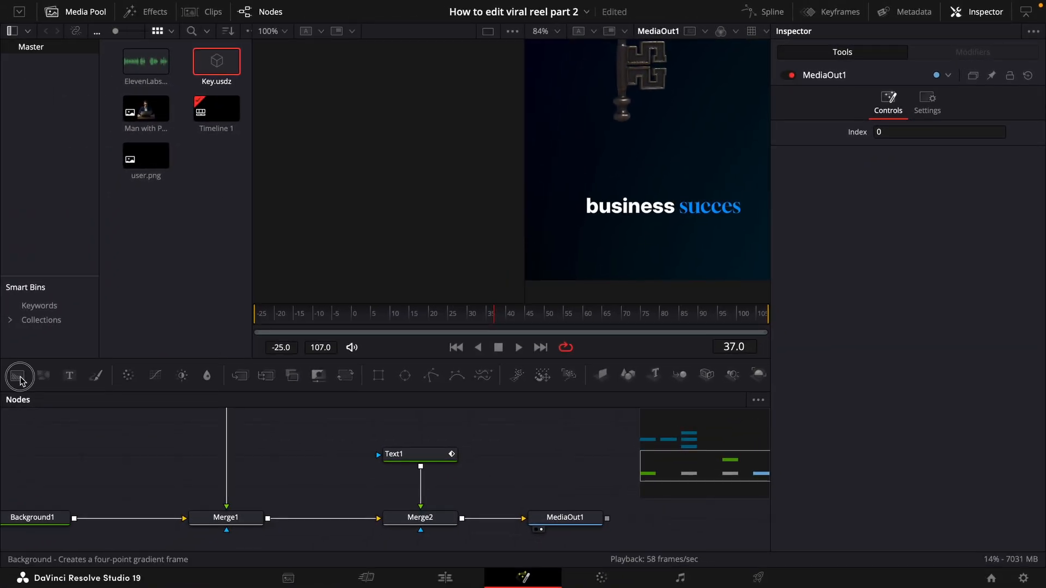
Step: Add a white solid Background node and merge it over Merge1's output ahead of Merge2
left_click_drag(18, 375, 229, 430)
left_click(914, 208)
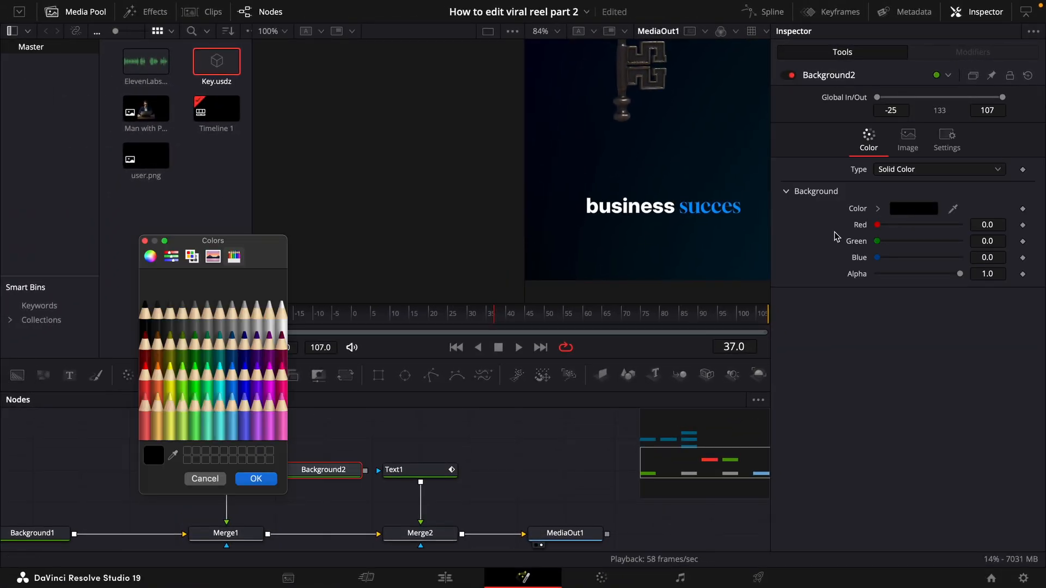
left_click(282, 315)
left_click(256, 479)
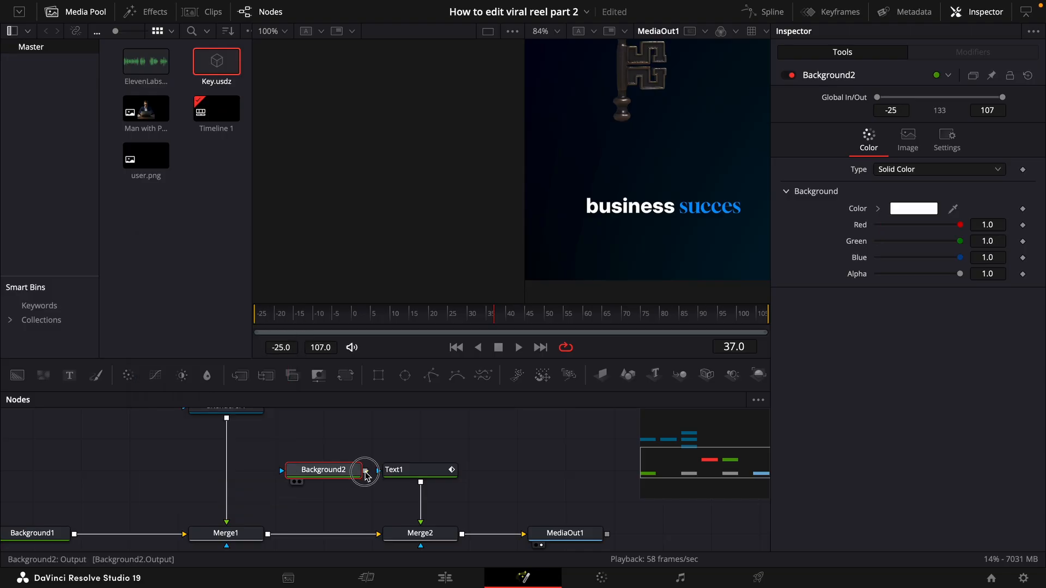
left_click_drag(365, 476, 268, 534)
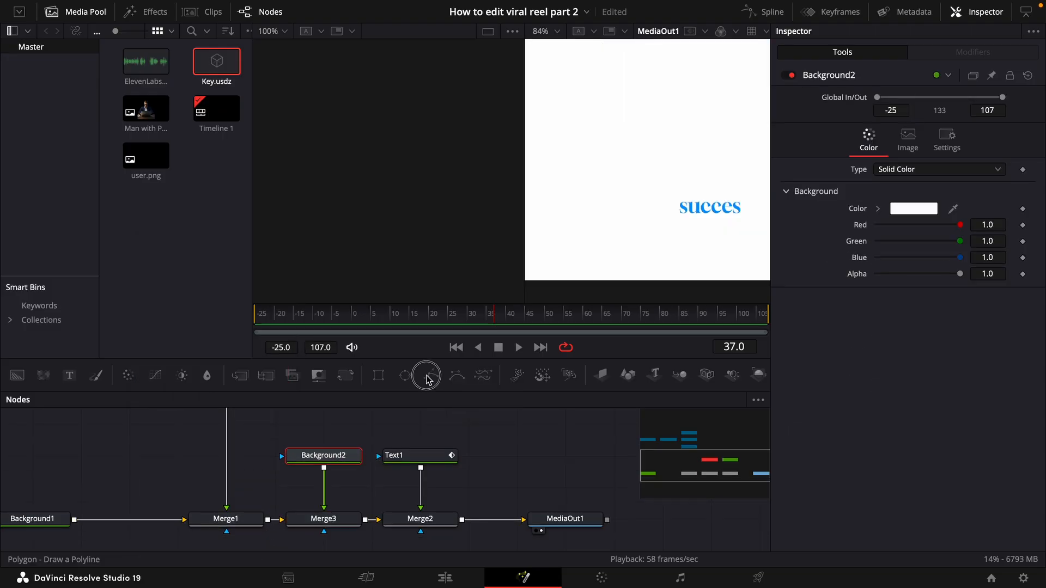
Step: Mask Background2 with a Polygon line from the key's tip to "succes", with Solid off and Border Width about 0.0083
left_click_drag(429, 380, 327, 431)
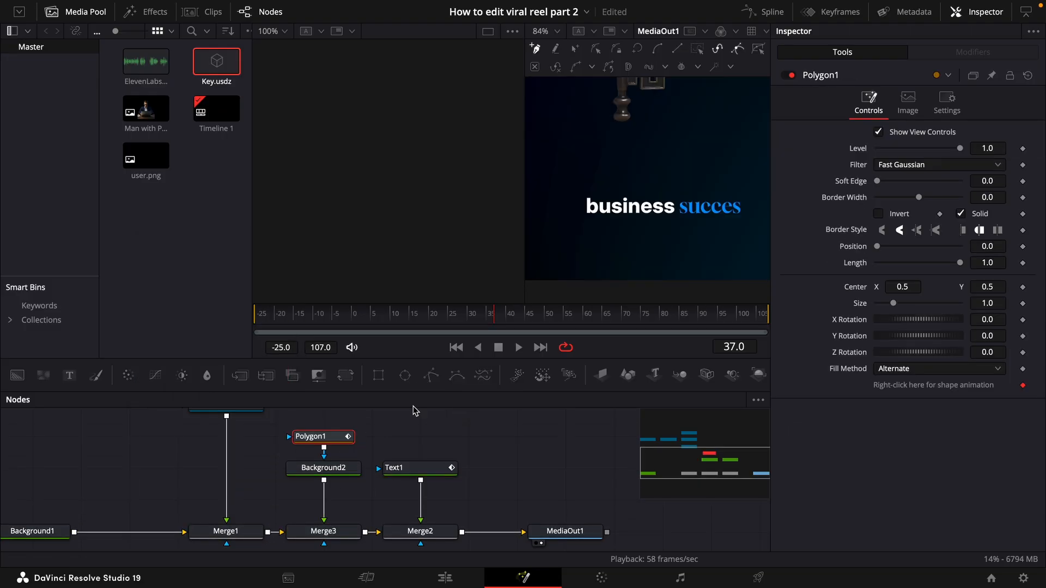
left_click(624, 124)
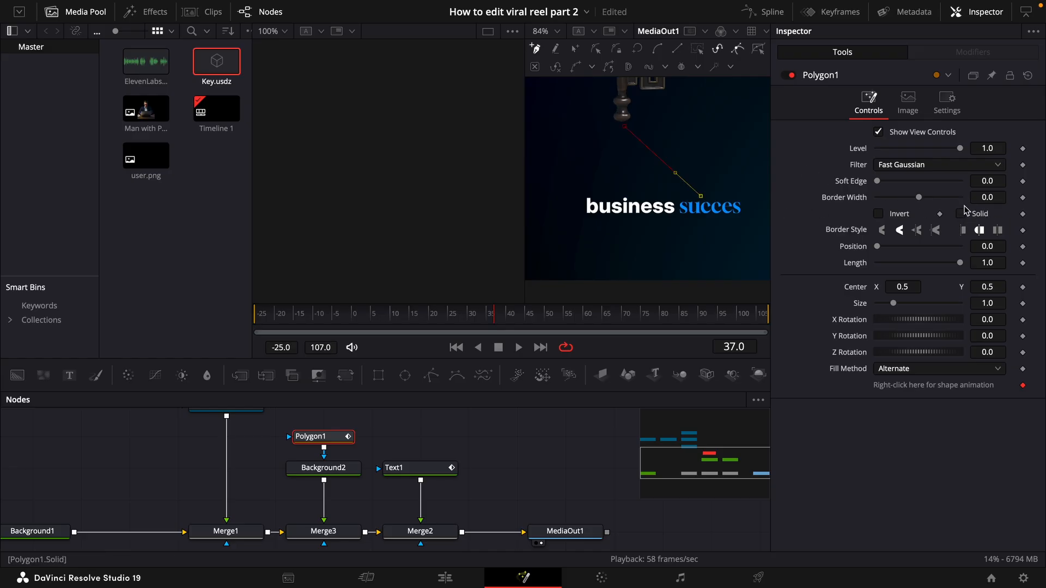
left_click_drag(972, 200, 1025, 196)
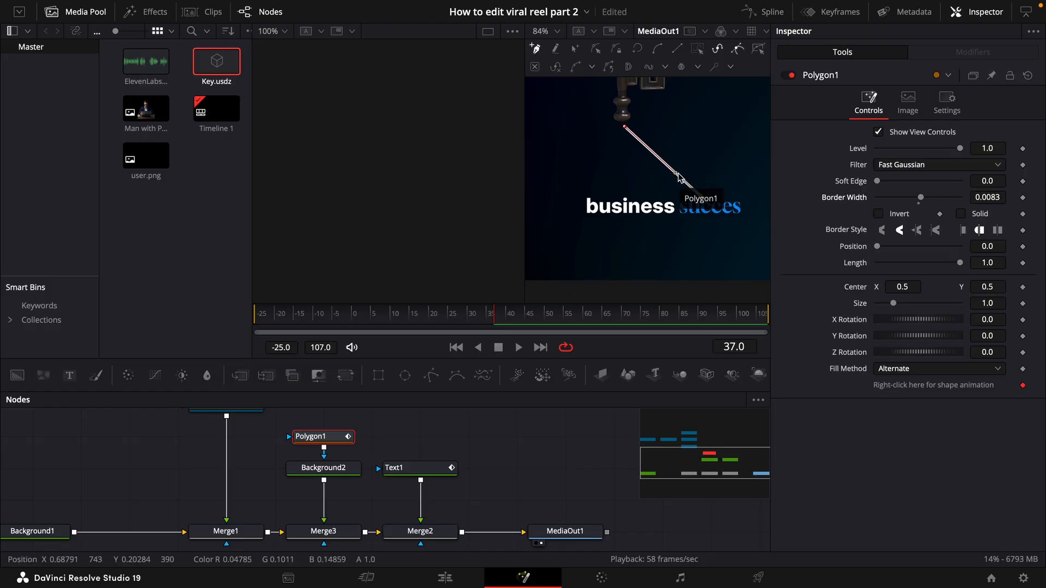
Step: Bend the polygon line into a smooth S-curve between the key and "succes" and give it flat end caps
left_click_drag(676, 173, 703, 170)
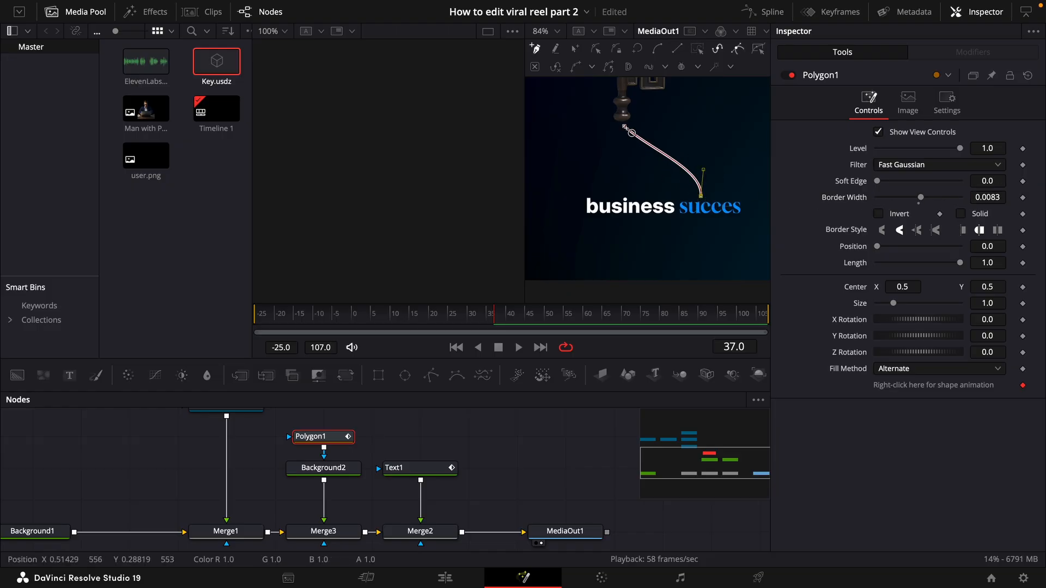
left_click_drag(632, 132, 628, 170)
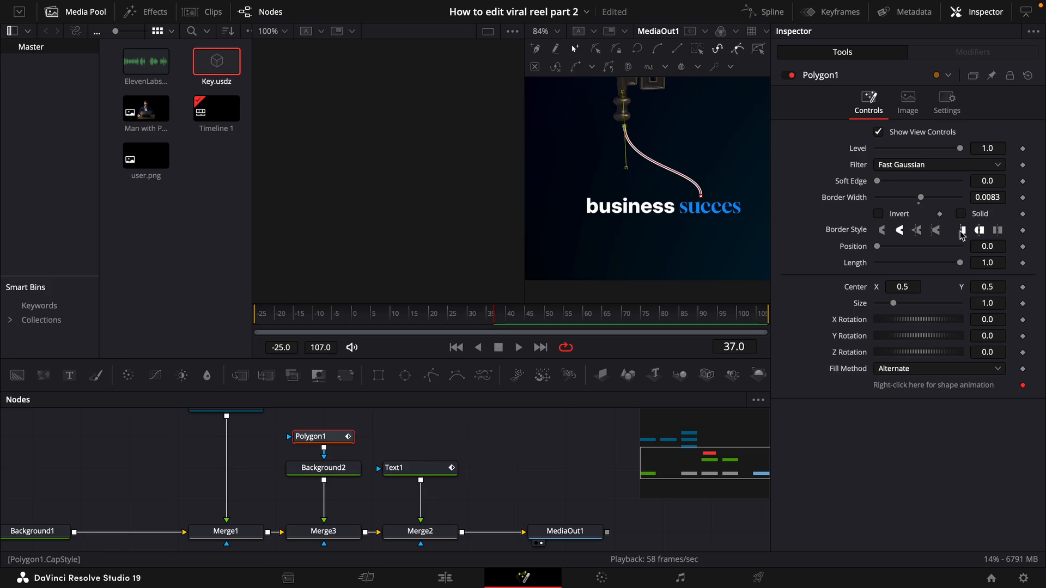
scroll(703, 207, "up", 2)
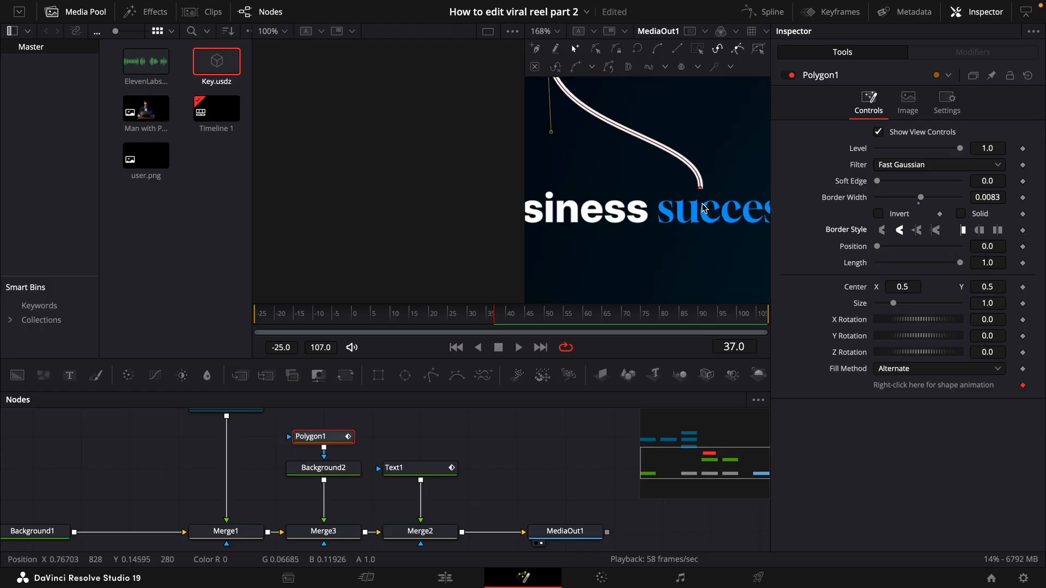
scroll(704, 209, "up", 2)
scroll(706, 166, "down", 2)
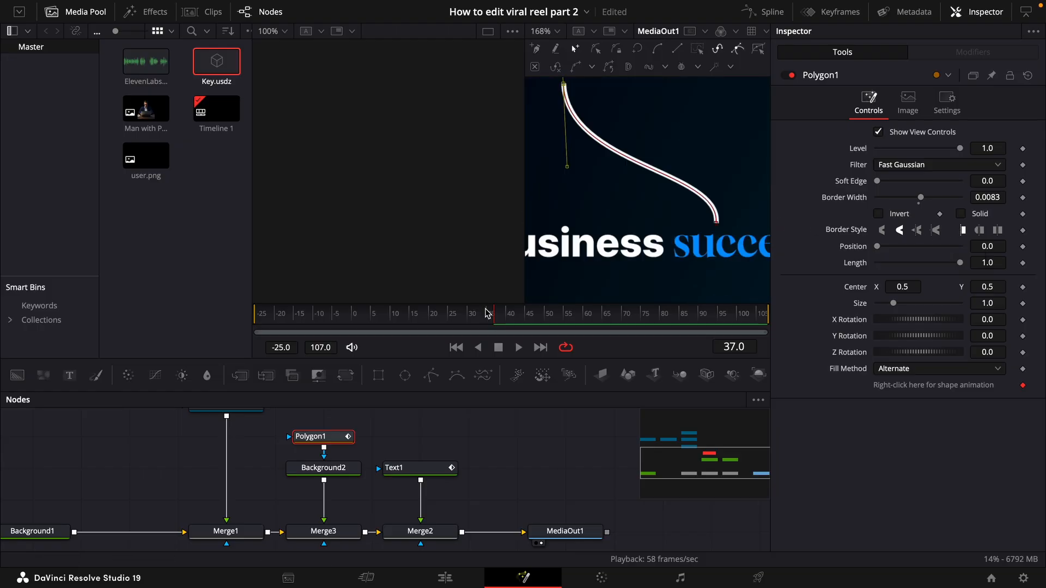
Step: Keyframe Polygon1's Length from its minimum at frame 35 to 1.0 at frame 55 and preview the line drawing on
left_click(1023, 263)
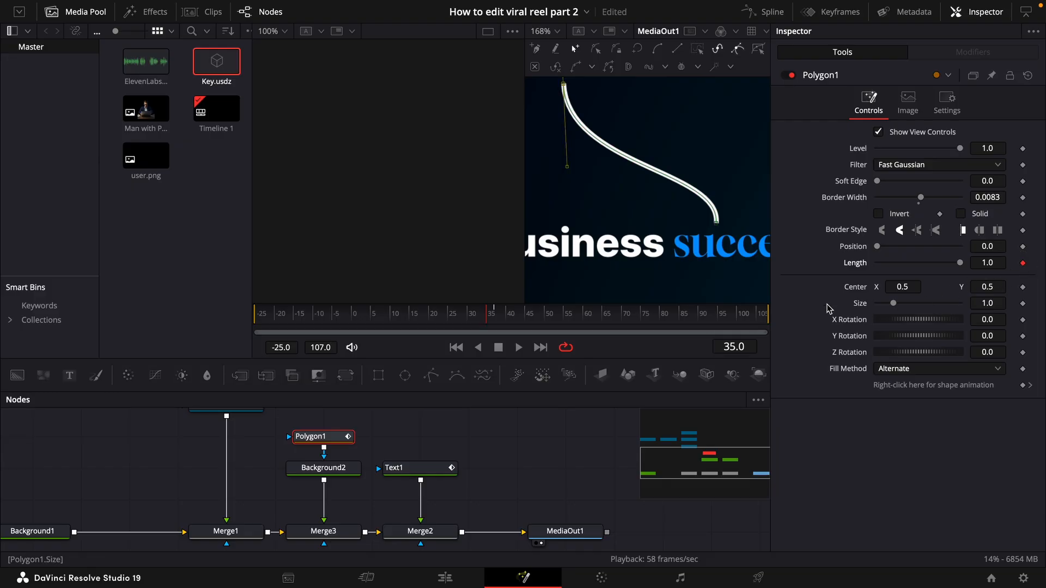
left_click(565, 320)
left_click(1023, 264)
left_click(1014, 263)
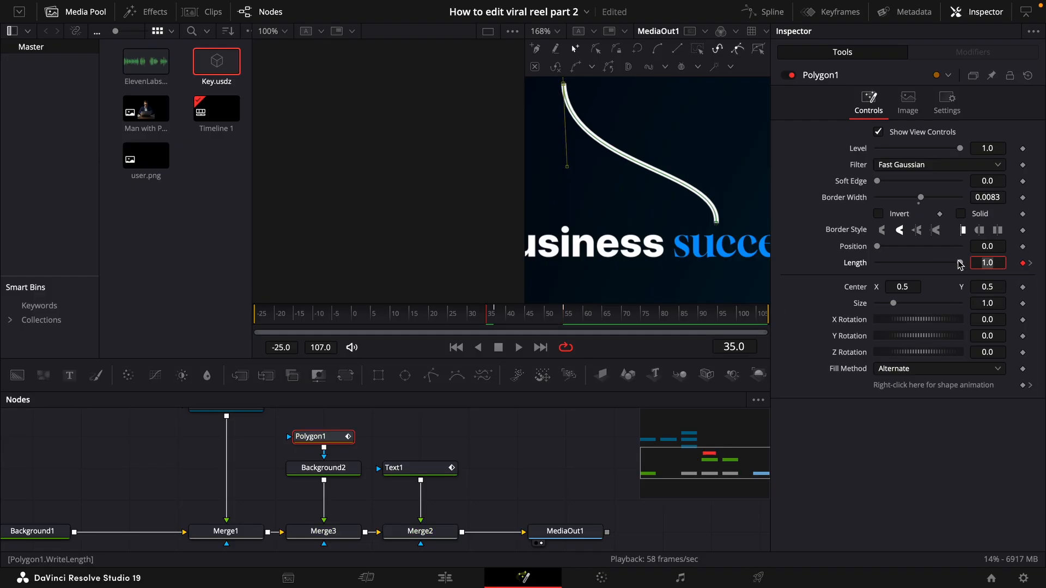
left_click_drag(960, 263, 701, 271)
key("space")
left_click(567, 310)
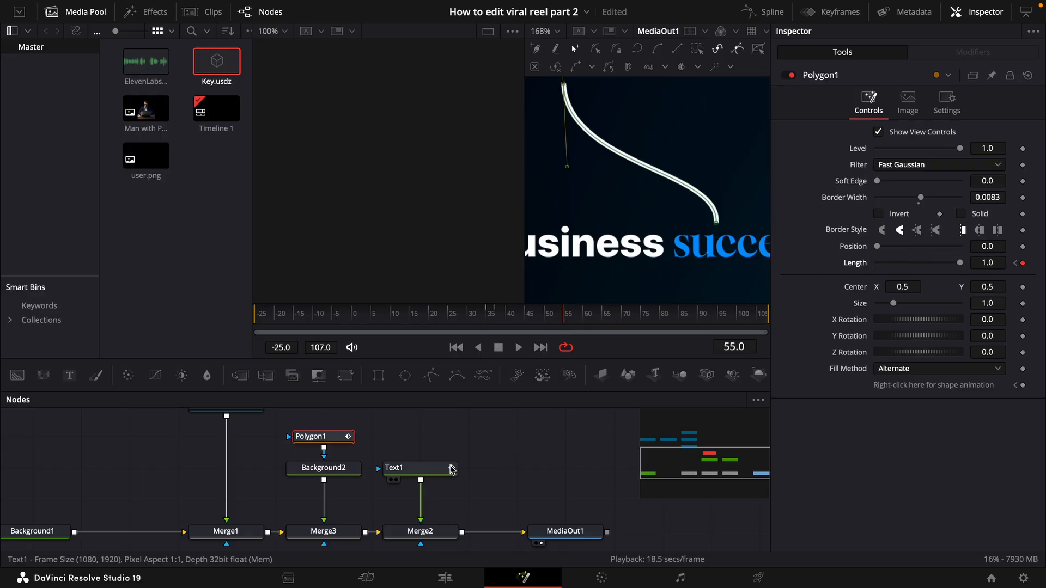
Step: Enable Motion Blur on Polygon1 and raise its quality
left_click(940, 115)
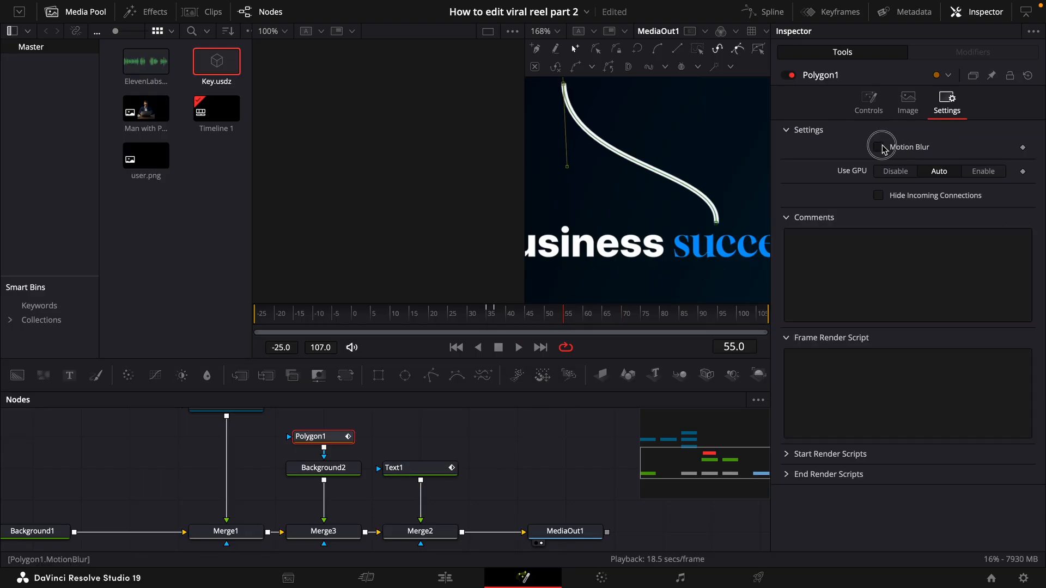
left_click(879, 146)
left_click_drag(894, 163, 976, 180)
Step: Insert a Follower modifier on Text1's text while keeping the existing character-level styling
left_click(420, 468)
left_click(821, 136)
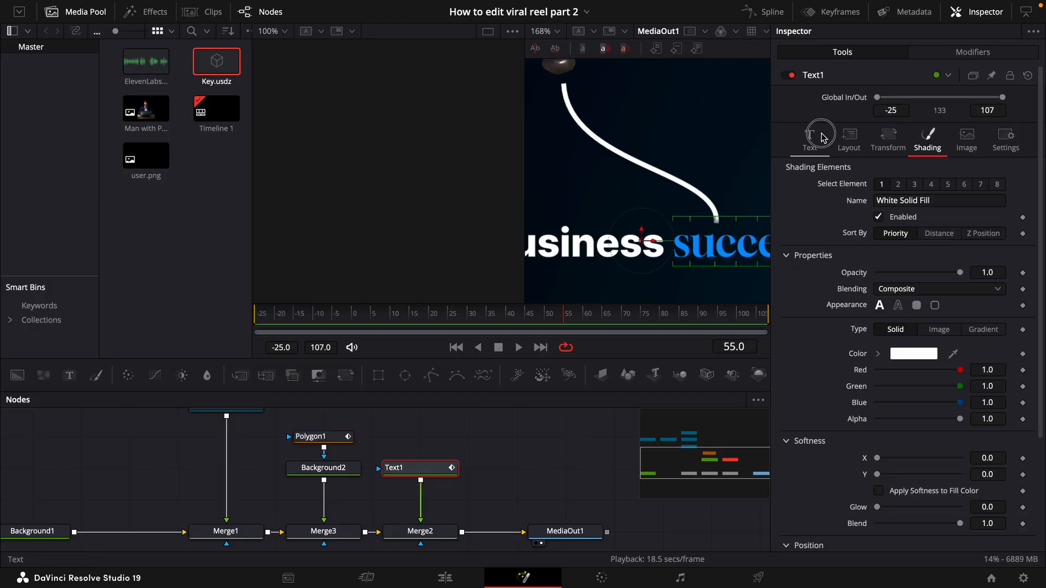
right_click(867, 203)
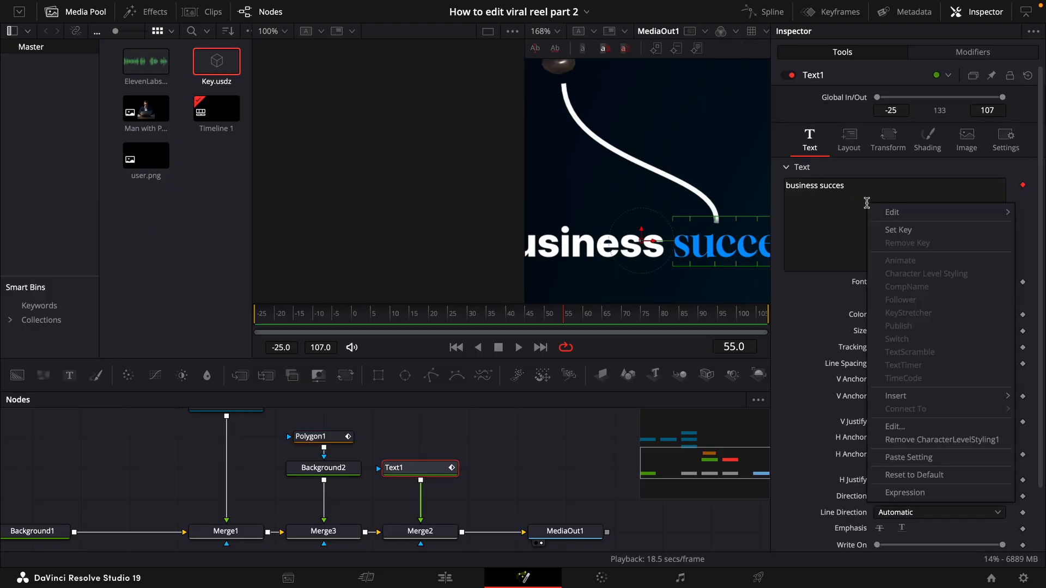
mouse_move(922, 400)
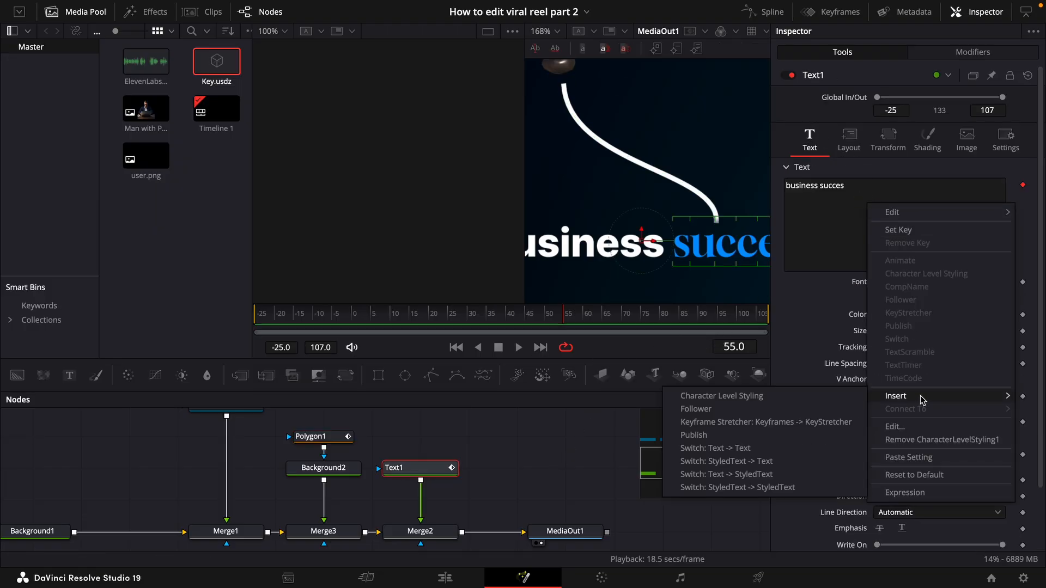
left_click(787, 413)
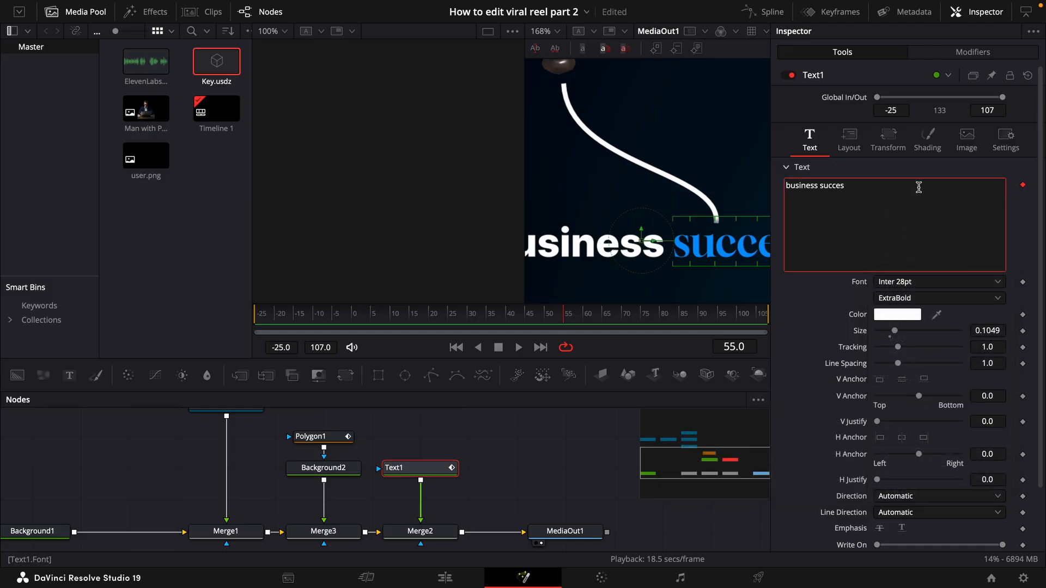
Step: Keyframe the Follower modifier's shading Opacity from 0.0 at frame 55 to 1.0 at frame 75
left_click_drag(688, 248, 739, 248)
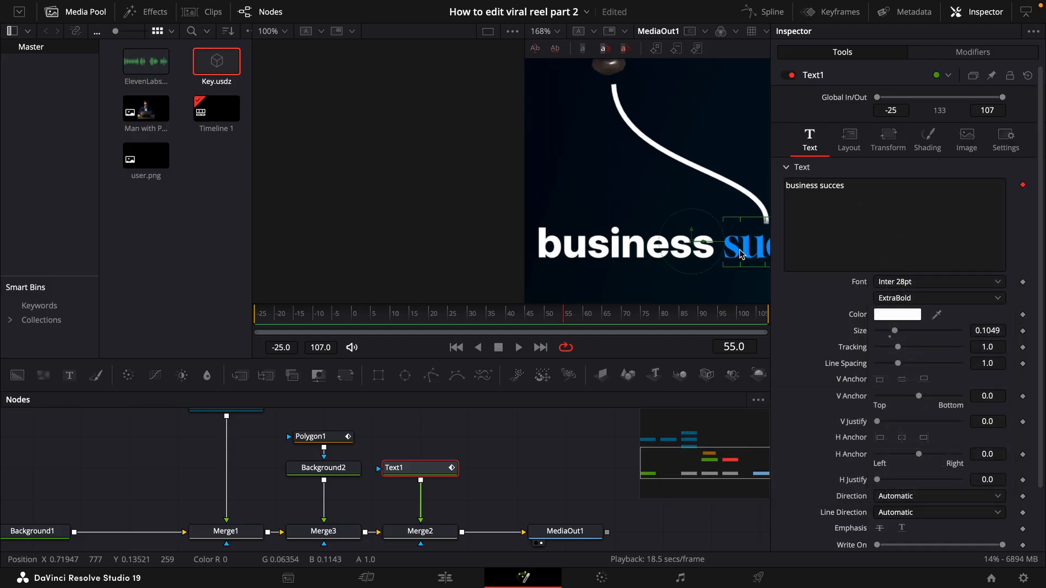
scroll(720, 236, "down", 2)
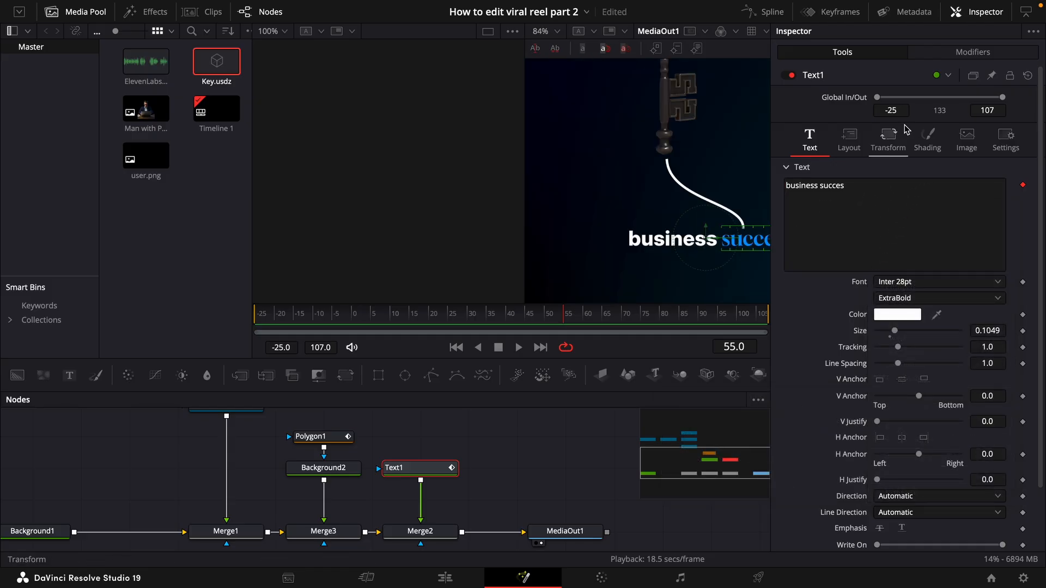
left_click(968, 54)
left_click(938, 134)
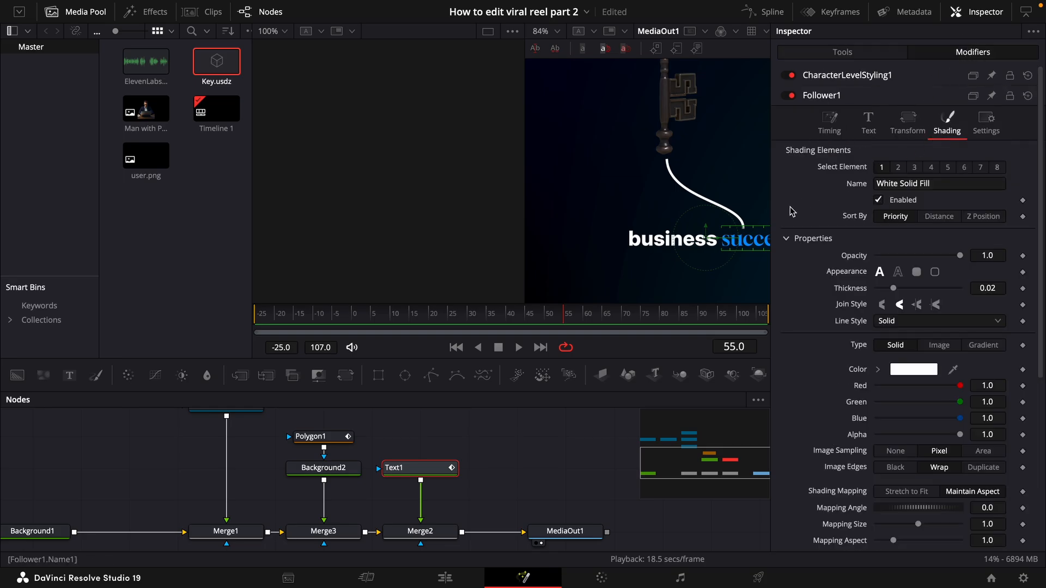
left_click(1022, 257)
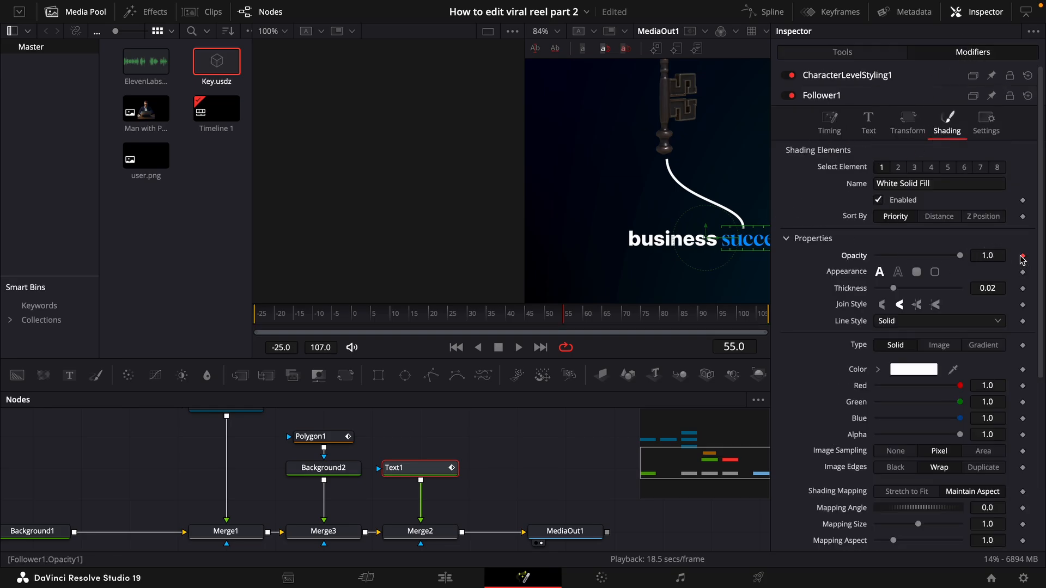
left_click(642, 313)
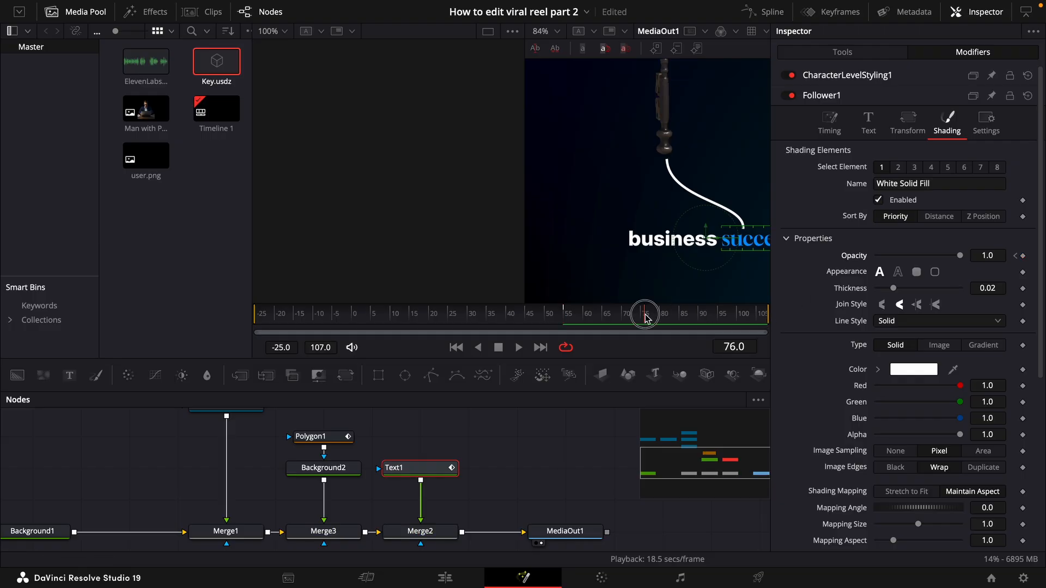
left_click(1016, 257)
left_click_drag(961, 256, 765, 256)
Step: Keyframe the Follower's character Y rotation from about -90 at frame 55 to 0.0 at frame 75
left_click(877, 126)
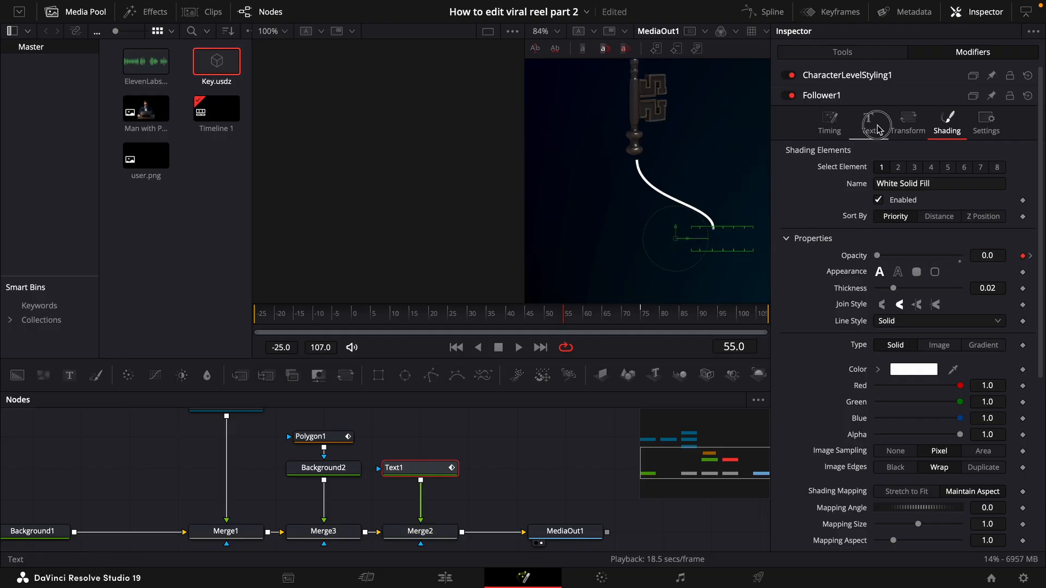
left_click(907, 124)
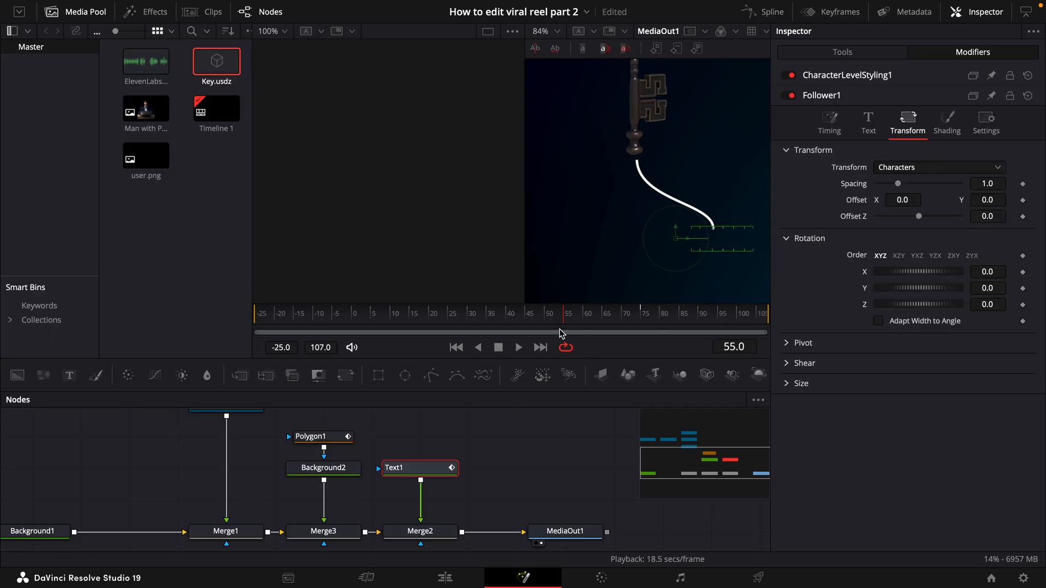
left_click(641, 313)
left_click_drag(921, 288, 894, 287)
left_click_drag(1004, 276, 983, 291)
key("super+z")
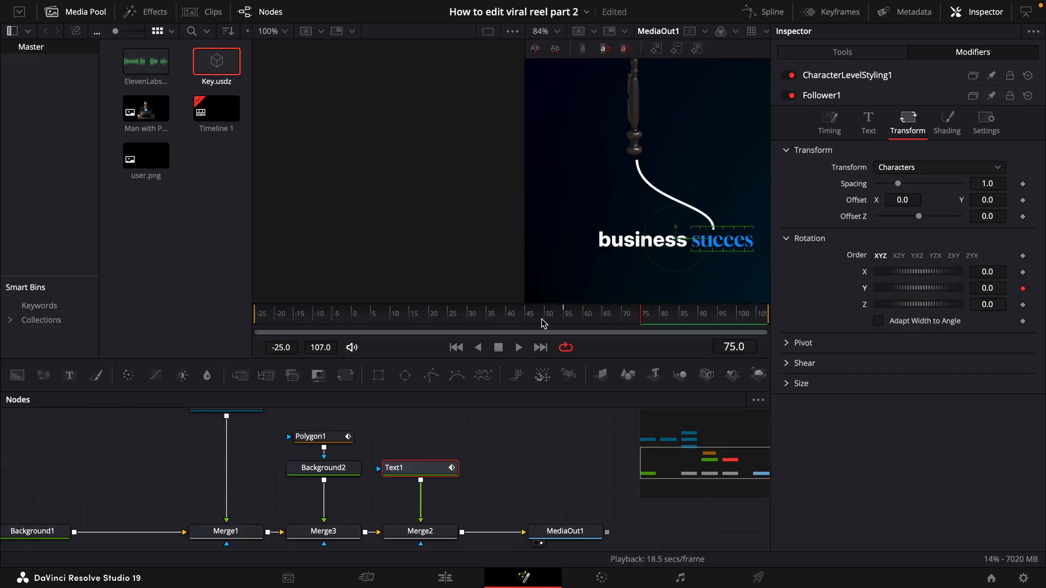
left_click(563, 315)
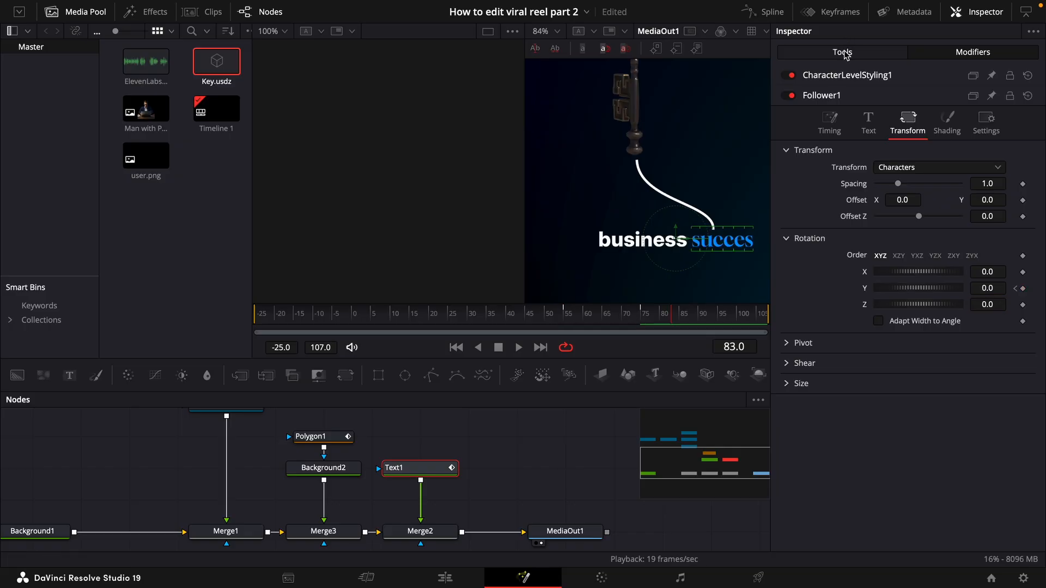
Step: Set the Follower's delay between each character to 1.53 and preview the text reveal
left_click(830, 122)
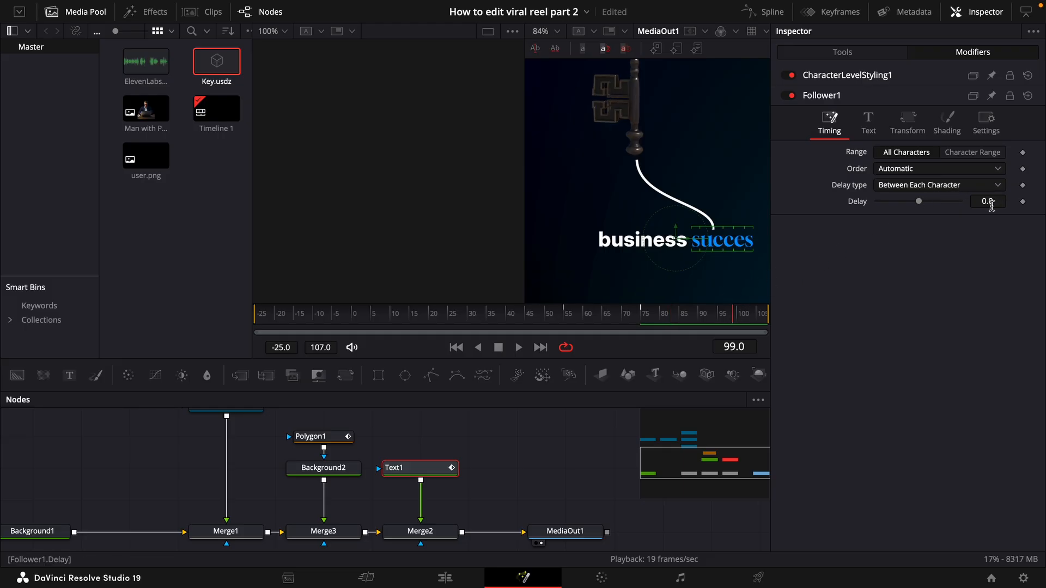
left_click_drag(993, 207, 997, 206)
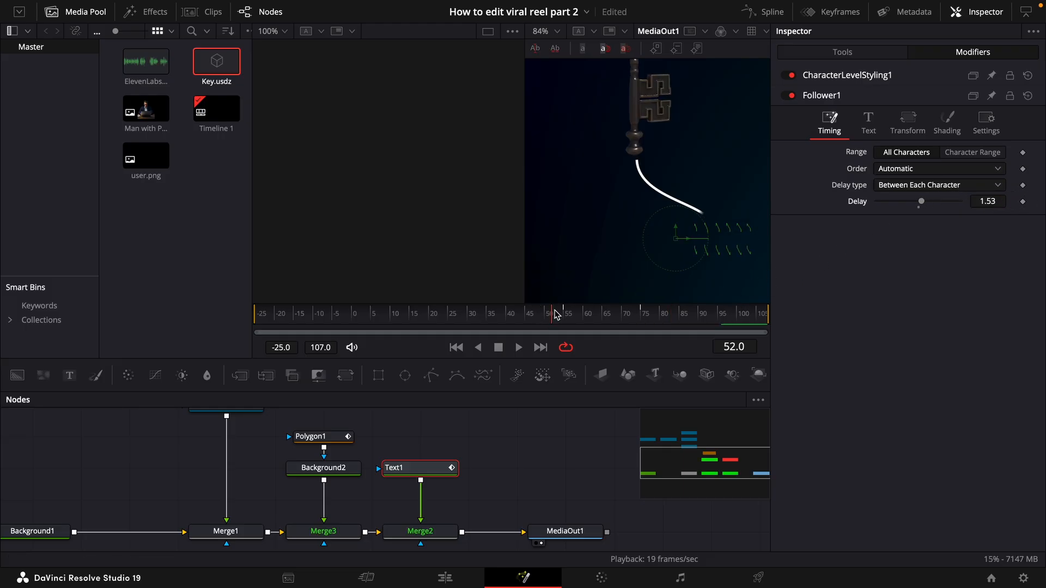
left_click(558, 312)
key("space")
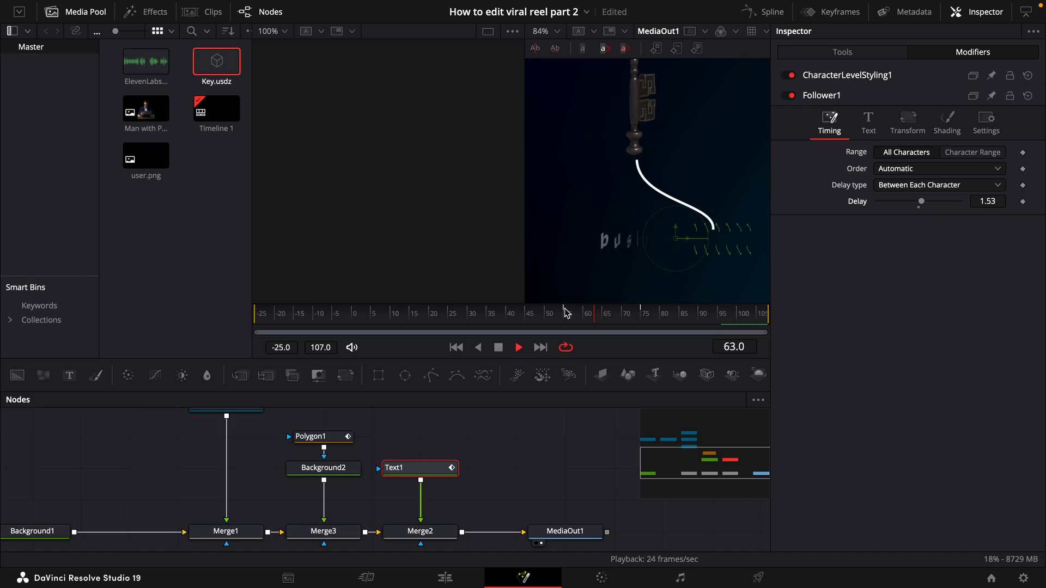
key("space")
Step: Apply Out Cubic easing to all of the Follower's Character Angle Y and Opacity keyframes in the Spline editor
left_click(762, 16)
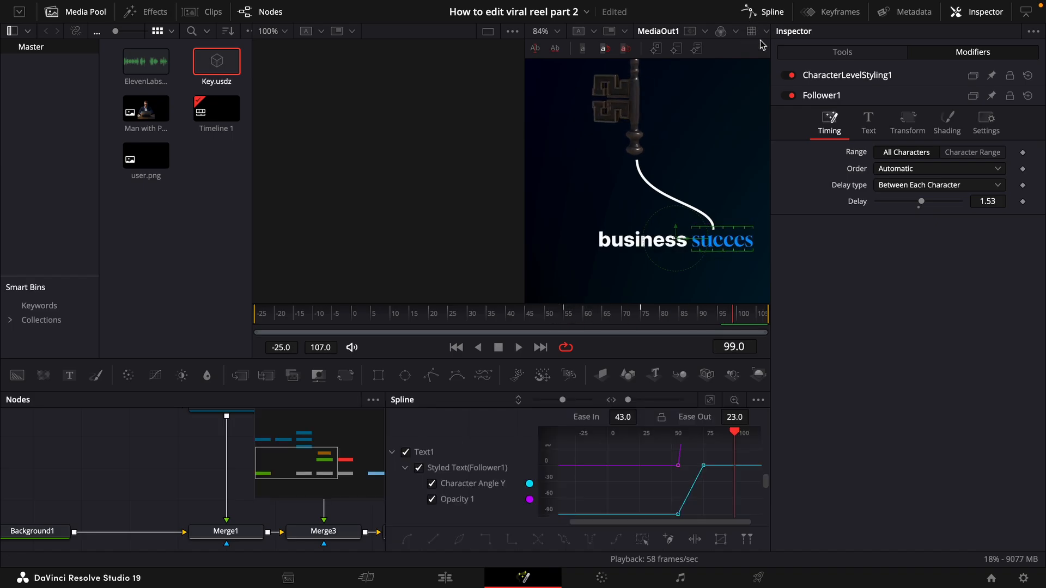
left_click(710, 400)
left_click_drag(749, 445, 561, 545)
right_click(707, 464)
mouse_move(762, 294)
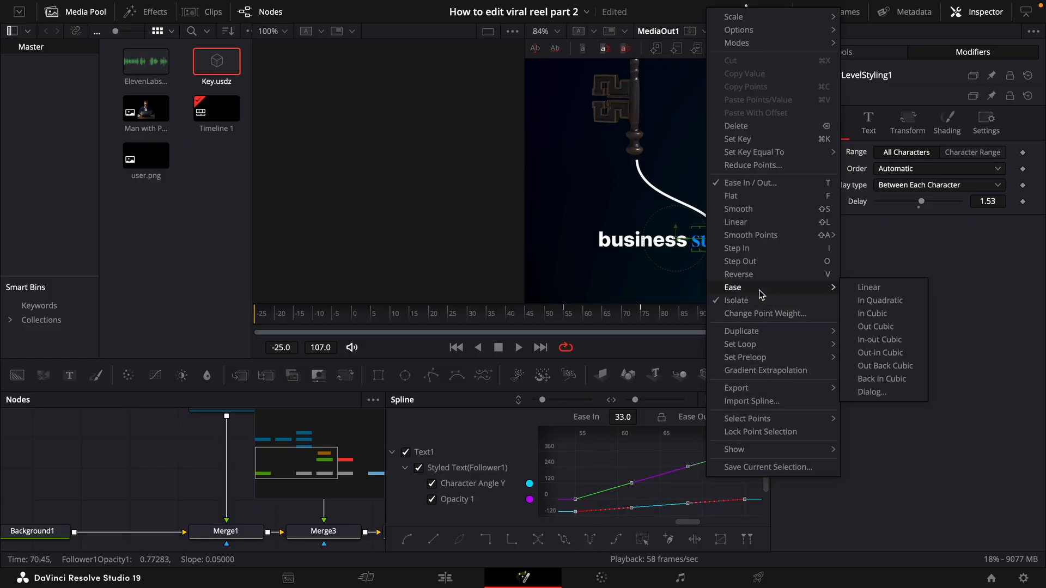
left_click(875, 326)
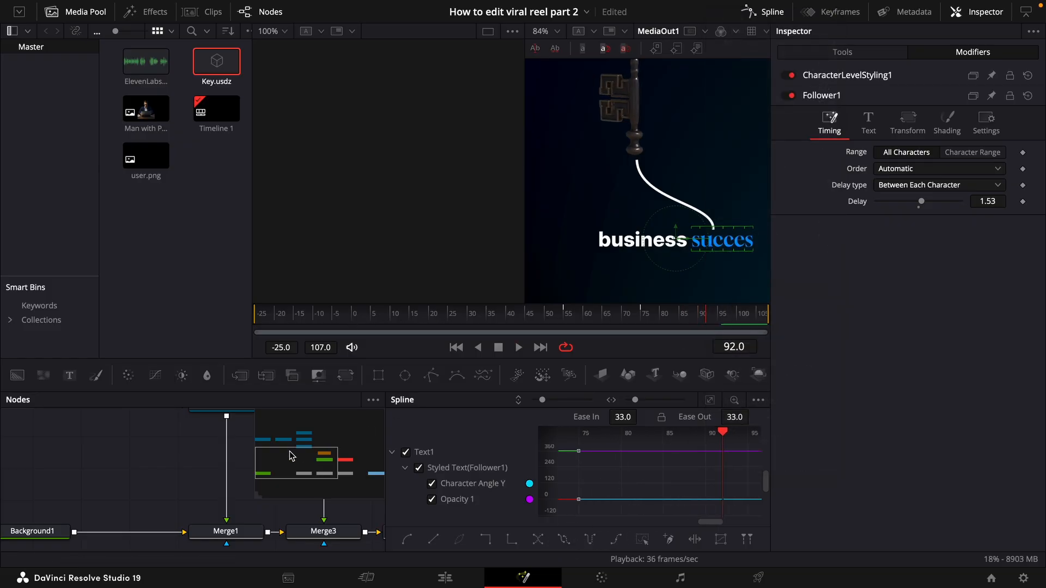
Step: Smooth Polygon1's Length keyframes in the Spline editor with Ease In 54.7 and Ease Out 57.4
scroll(245, 537, "right", 3)
left_click(196, 480)
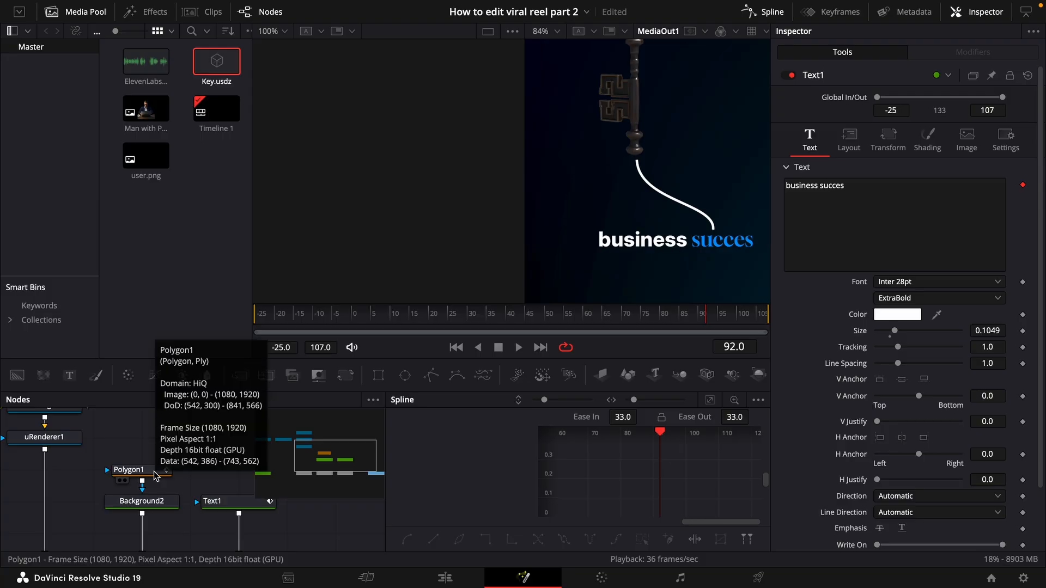
left_click(154, 472)
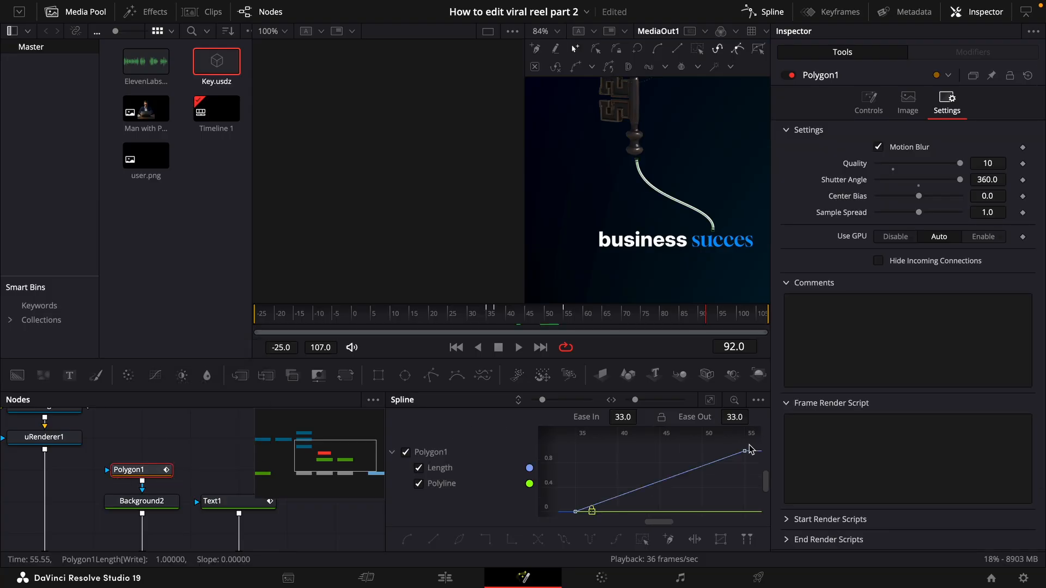
left_click_drag(752, 449, 510, 535)
key("s")
left_click_drag(630, 420, 632, 420)
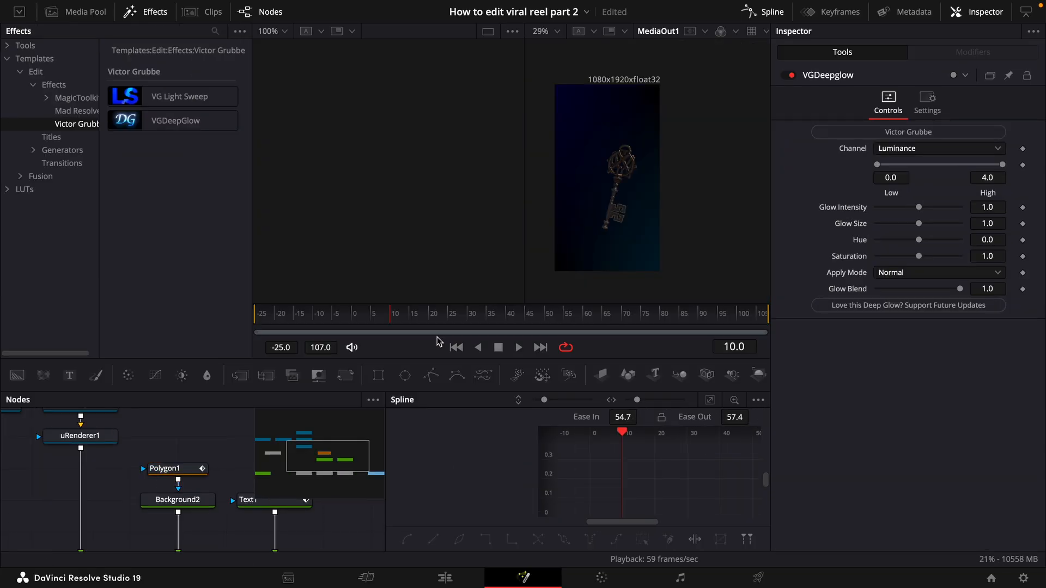
Step: Insert a Color Corrector after uRenderer1 and tint the key blue at Strength 1.0
key("shift+space")
type("UREND")
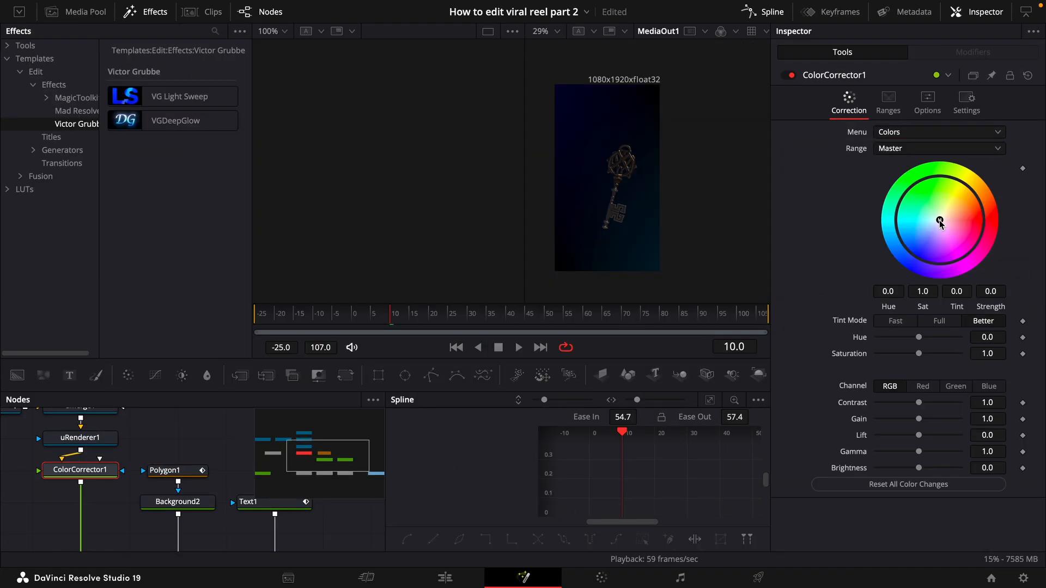
left_click_drag(940, 221, 842, 302)
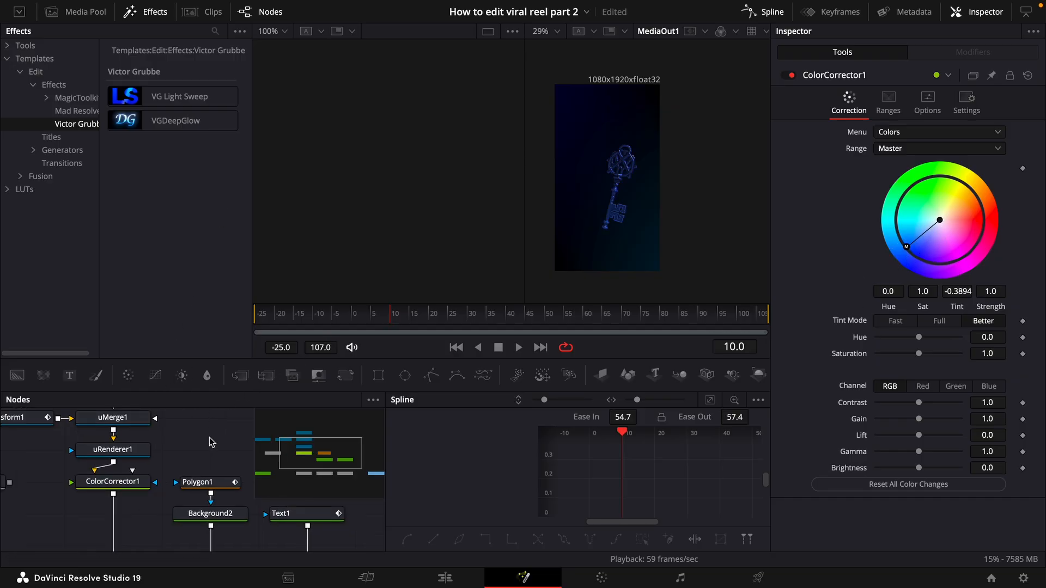
Step: Insert VGDeepGlow with Glow Size 1.83 between ColorCorrector1 and Merge1, and paste copies after Background2 and Text1
left_click(175, 121)
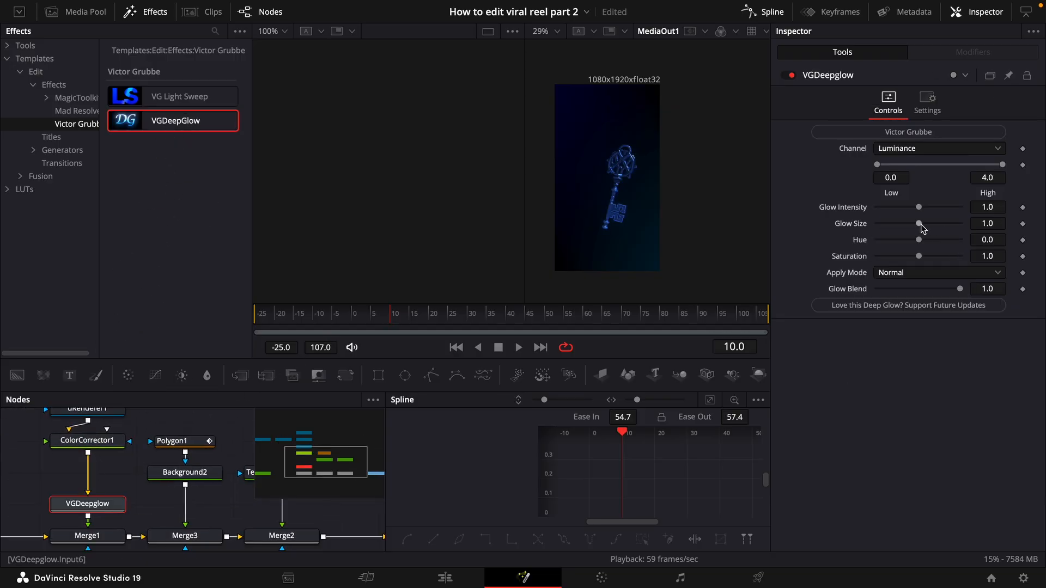
left_click_drag(923, 228, 936, 225)
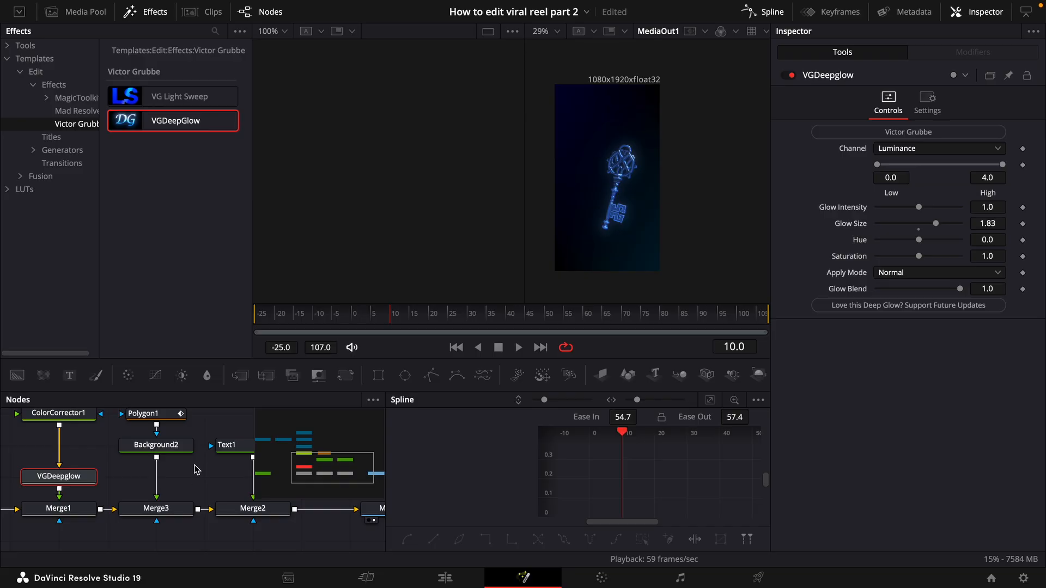
left_click(198, 475)
key("super+v")
left_click_drag(194, 479, 147, 478)
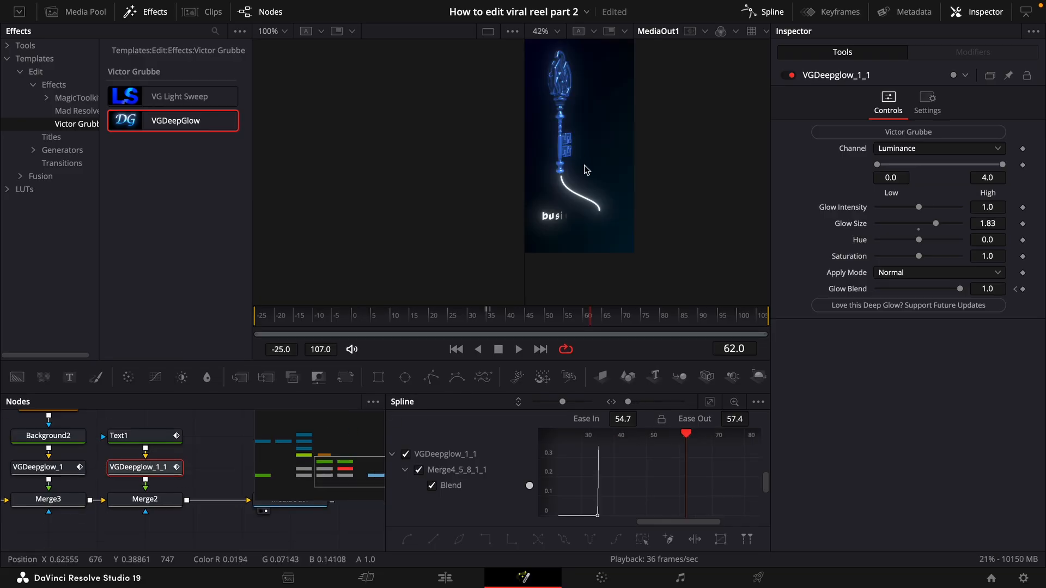
Step: Preview the text glow, try a lower Glow Intensity on Text1's VGDeepGlow copy and undo it
key("space")
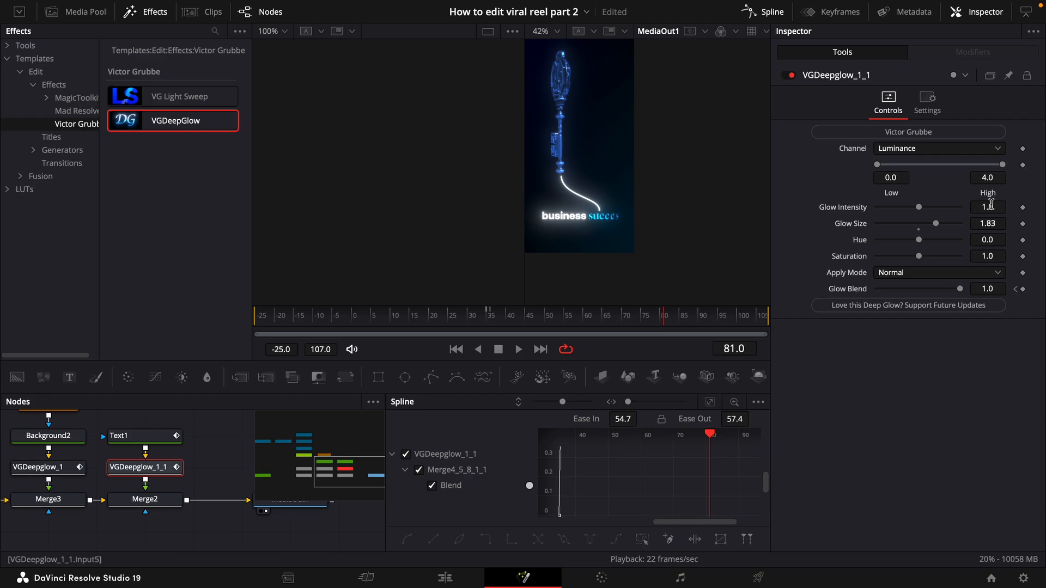
left_click_drag(990, 207, 822, 224)
key("super+z")
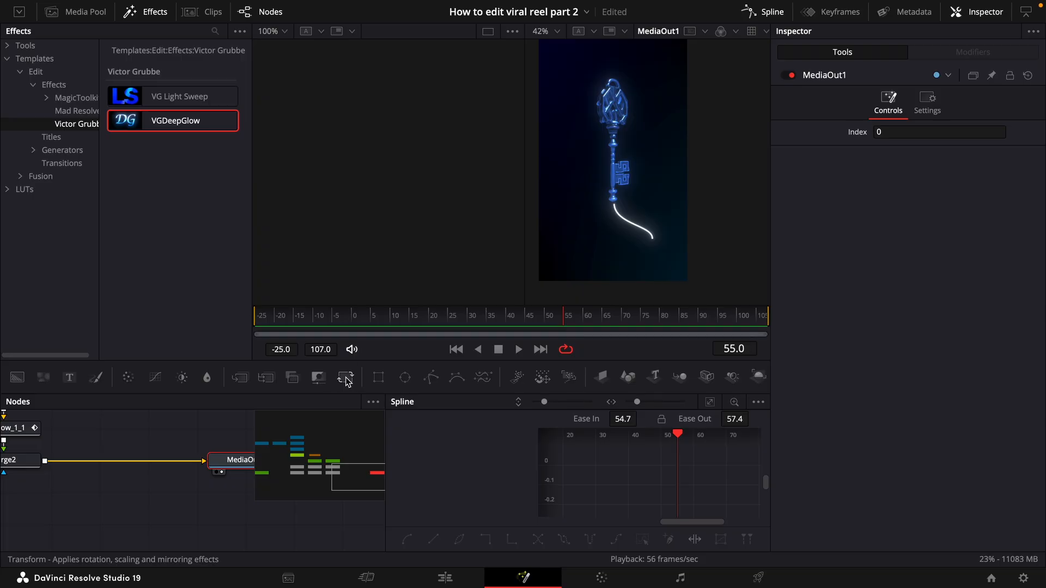
Step: Insert a Transform between Merge2 and MediaOut1 and keyframe its Size from 1.0 at frame -25 to 1.183 at frame 35
left_click_drag(346, 380, 114, 466)
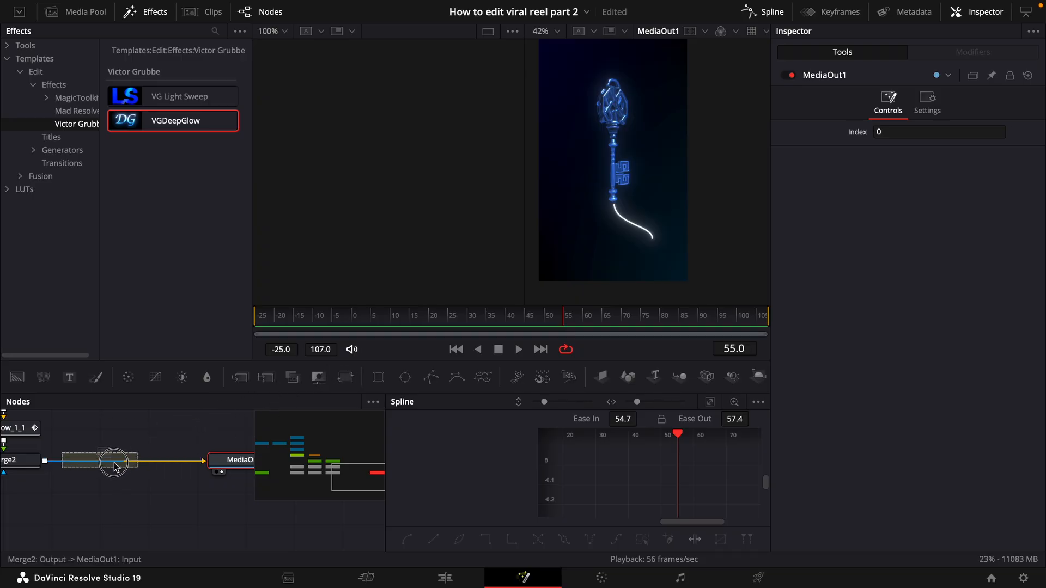
left_click_drag(115, 466, 114, 466)
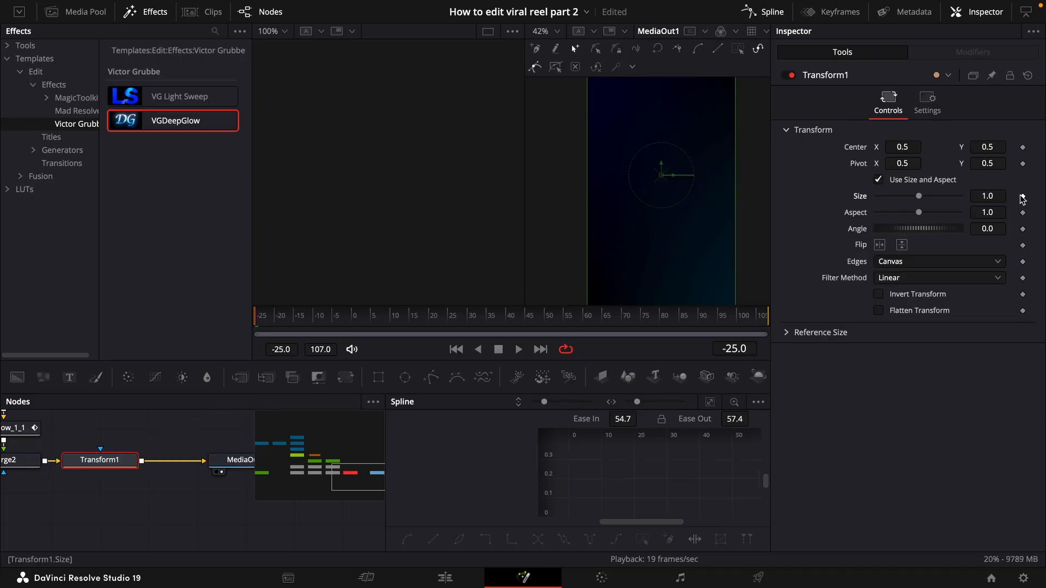
left_click(1023, 197)
left_click(491, 322)
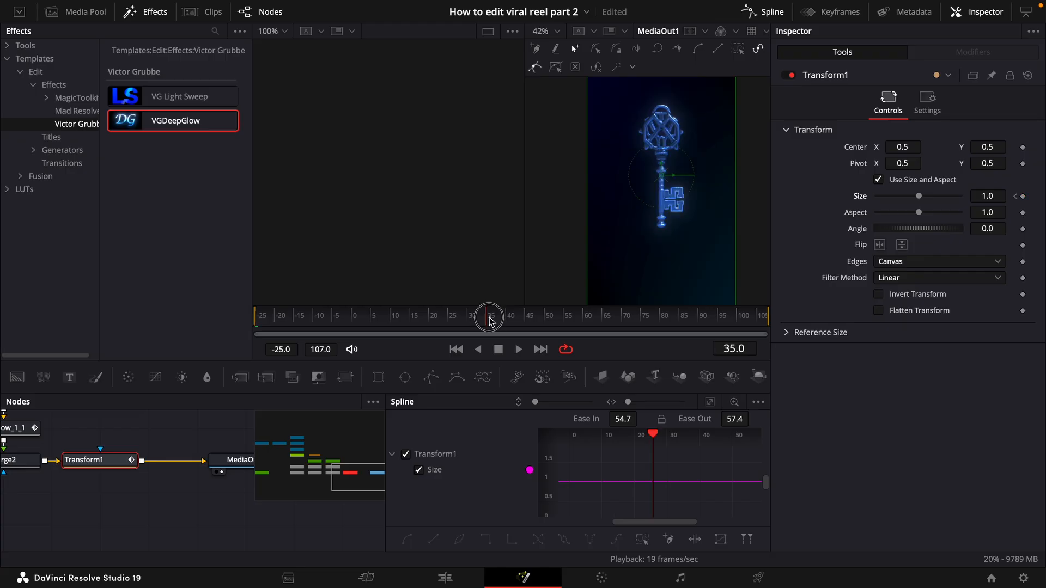
left_click_drag(990, 198, 1001, 178)
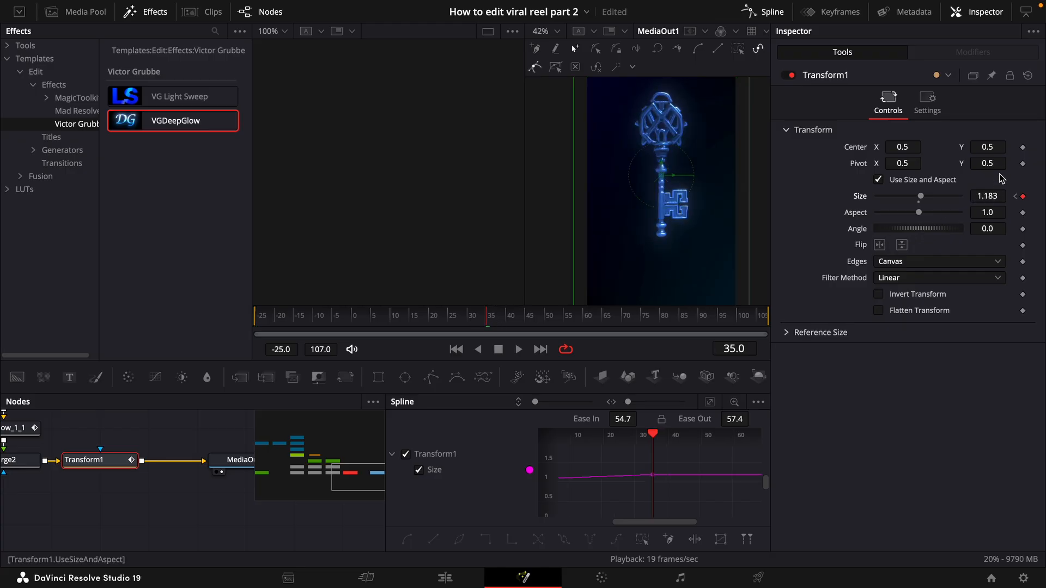
Step: Keyframe Transform1's Pivot from 0.5, 0.5 at frame 35 to 0.937, 0.184 at frame 55, with Size 1.385 at frame 55
left_click(1022, 164)
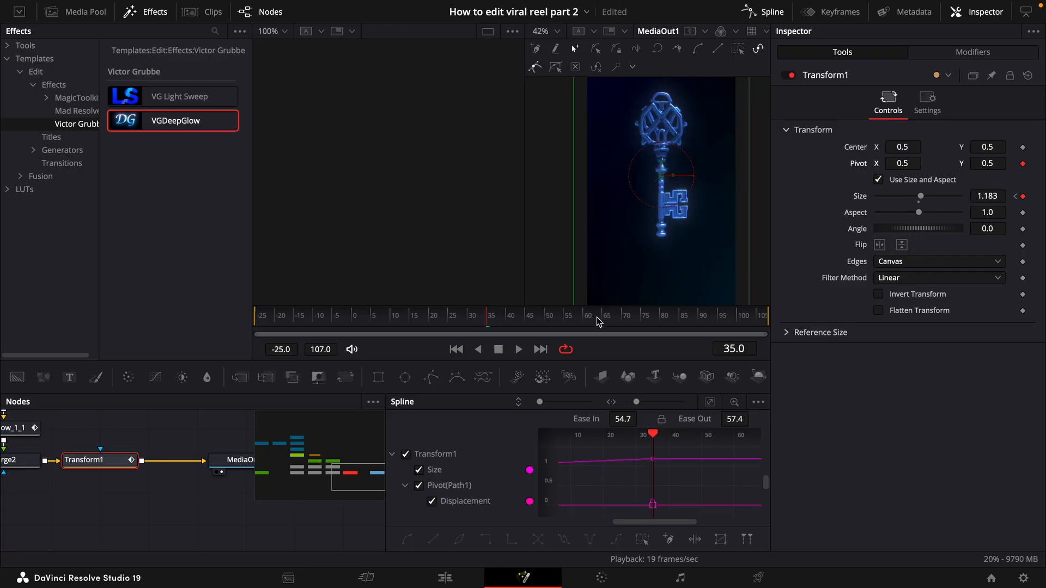
left_click(567, 322)
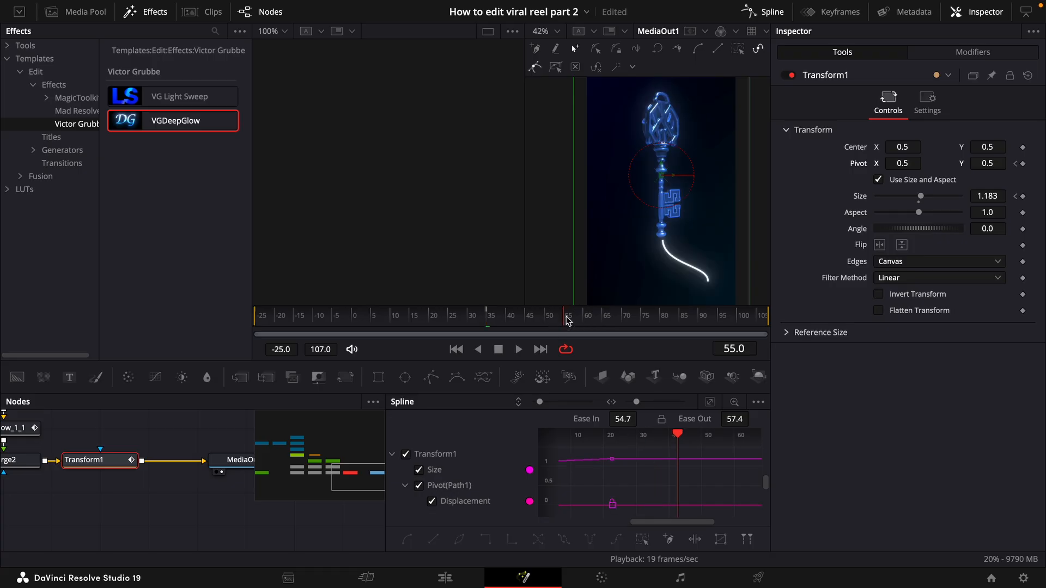
left_click(1024, 197)
left_click(1024, 165)
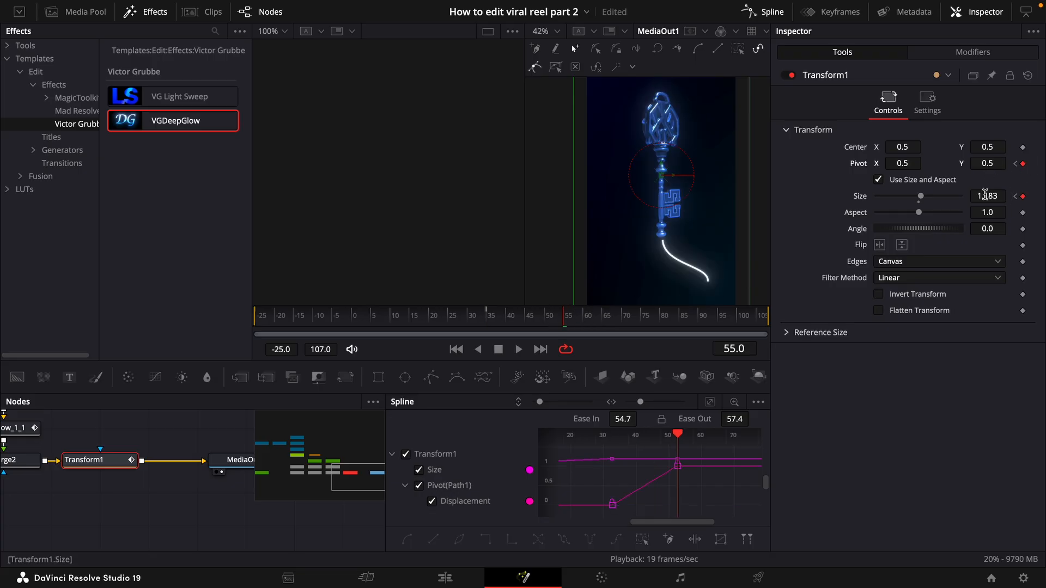
left_click_drag(988, 198, 588, 195)
left_click_drag(988, 164, 783, 190)
left_click_drag(901, 165, 672, 153)
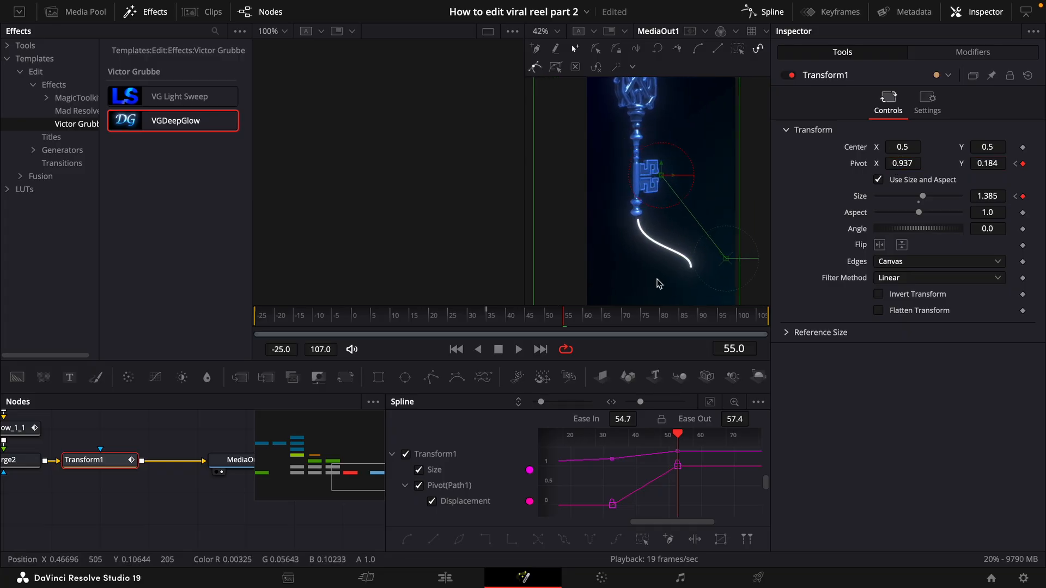
Step: Smooth all of Transform1's Size and Pivot keyframes in the spline and enable Motion Blur on Transform1
key("space")
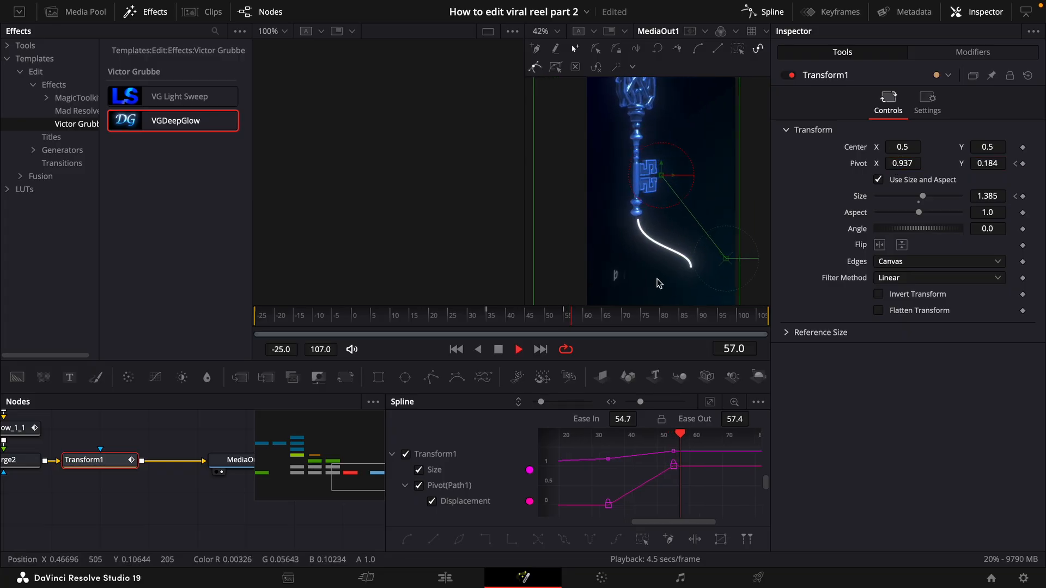
left_click(710, 405)
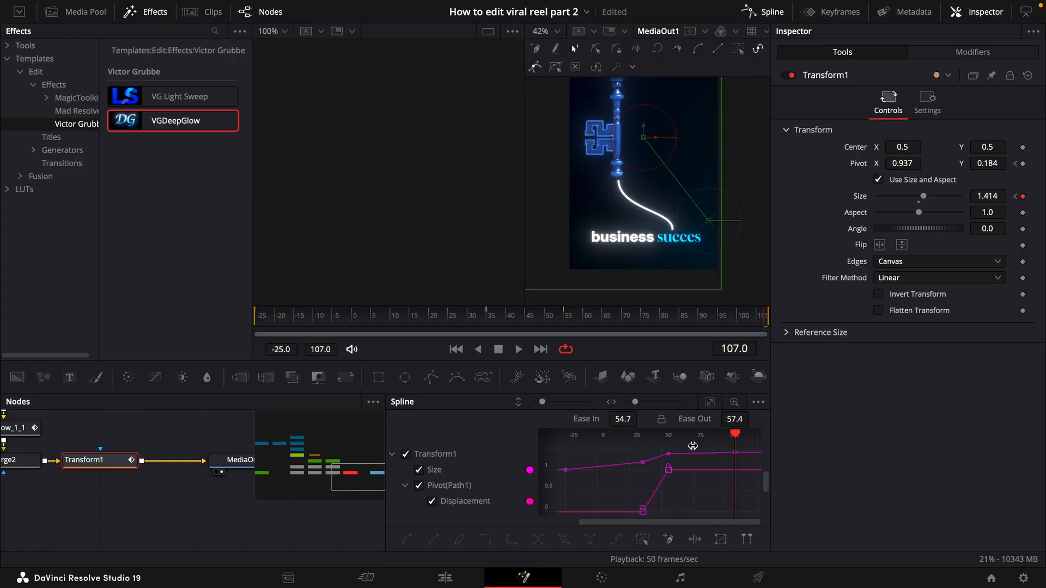
left_click_drag(696, 451, 515, 554)
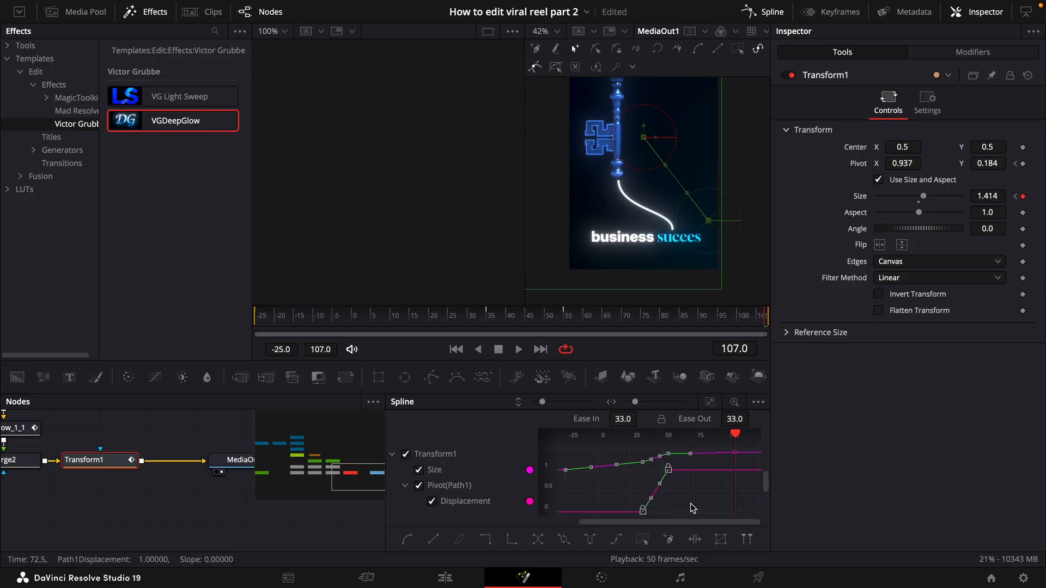
key("s")
left_click(928, 101)
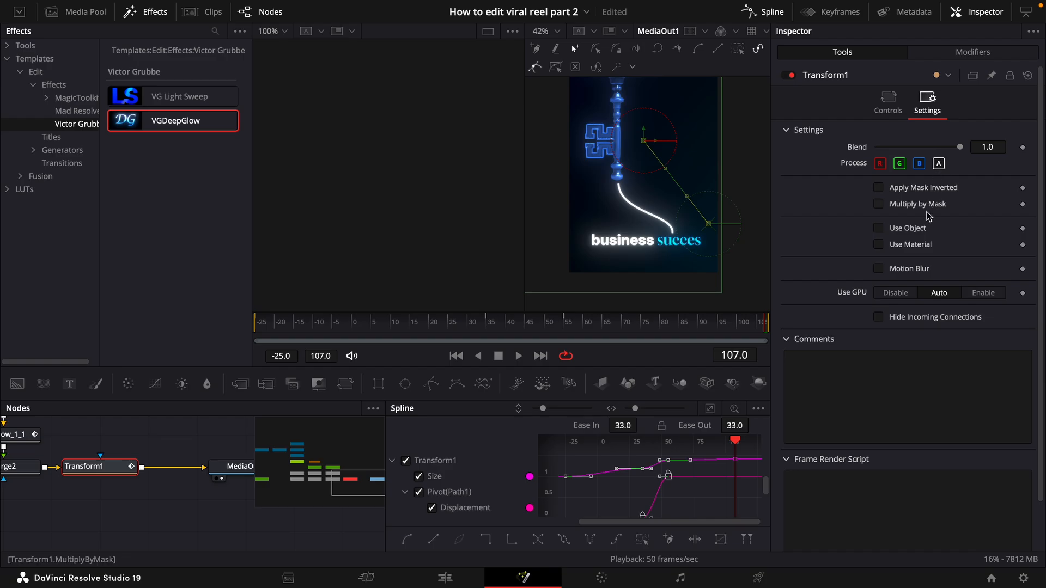
left_click(879, 269)
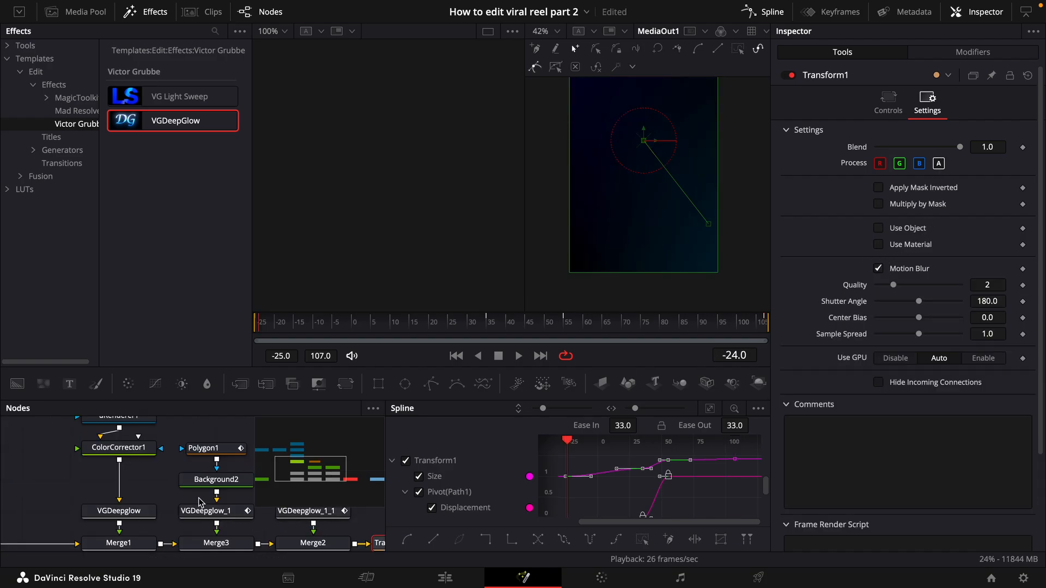
Step: Enable Motion Blur on uRenderer1 with a Shutter Angle of 360 and a higher Quality
left_click_drag(198, 498, 196, 526)
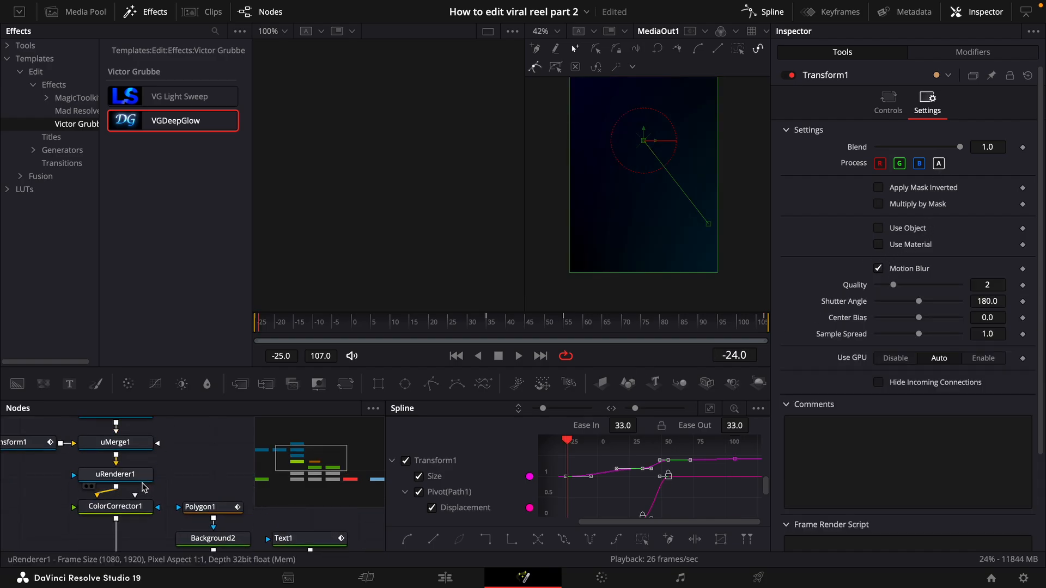
left_click(115, 474)
left_click(727, 321)
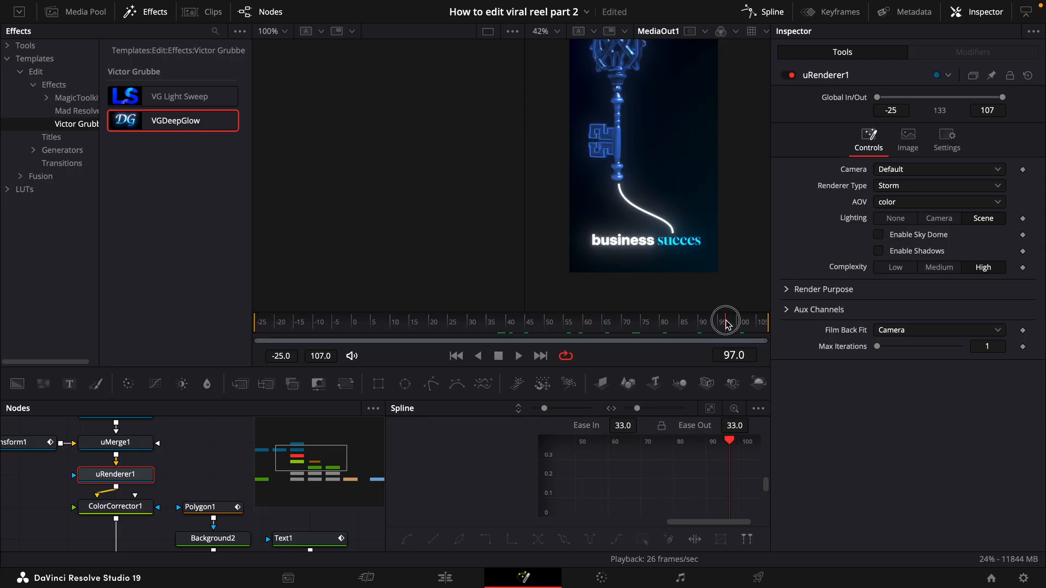
left_click(942, 142)
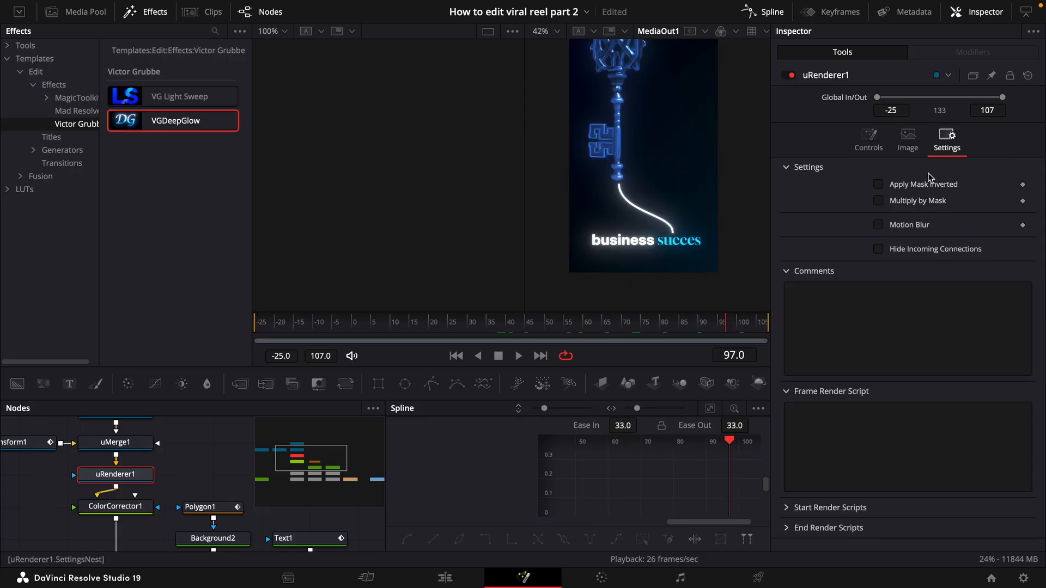
left_click(879, 224)
left_click_drag(703, 321, 372, 325)
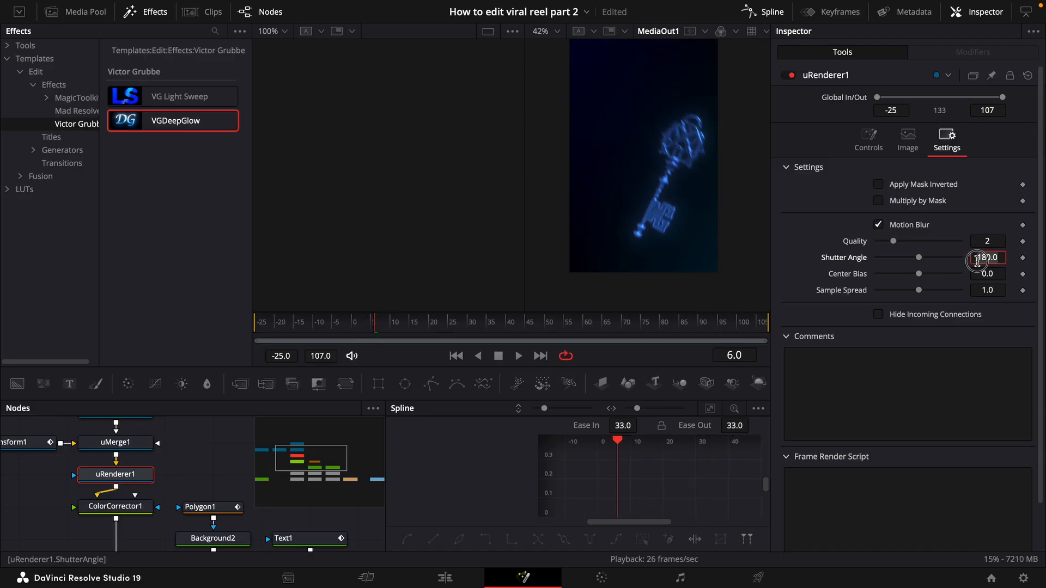
left_click(978, 259)
type("360")
key("Return")
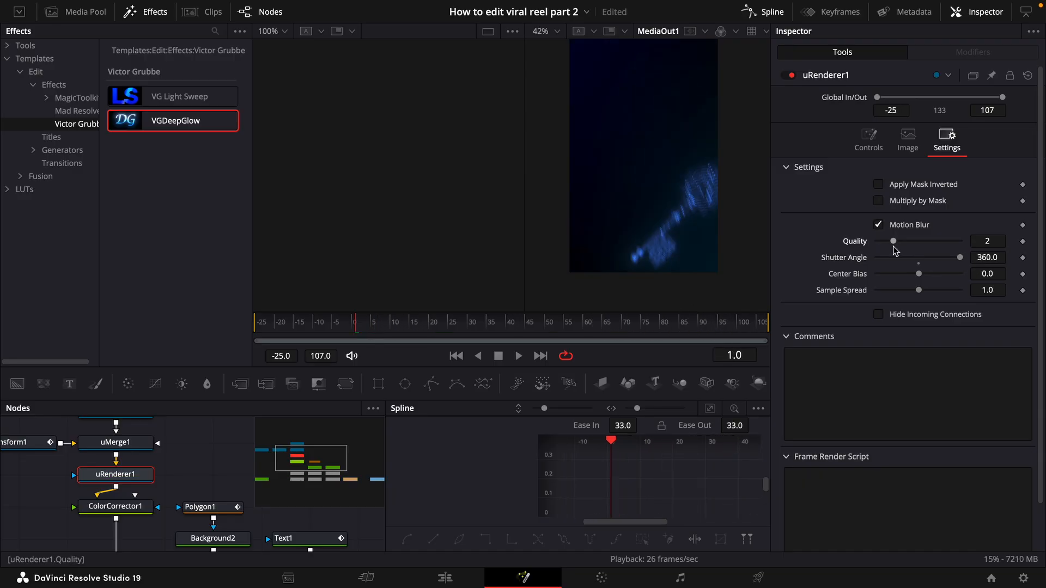
left_click_drag(895, 247, 946, 243)
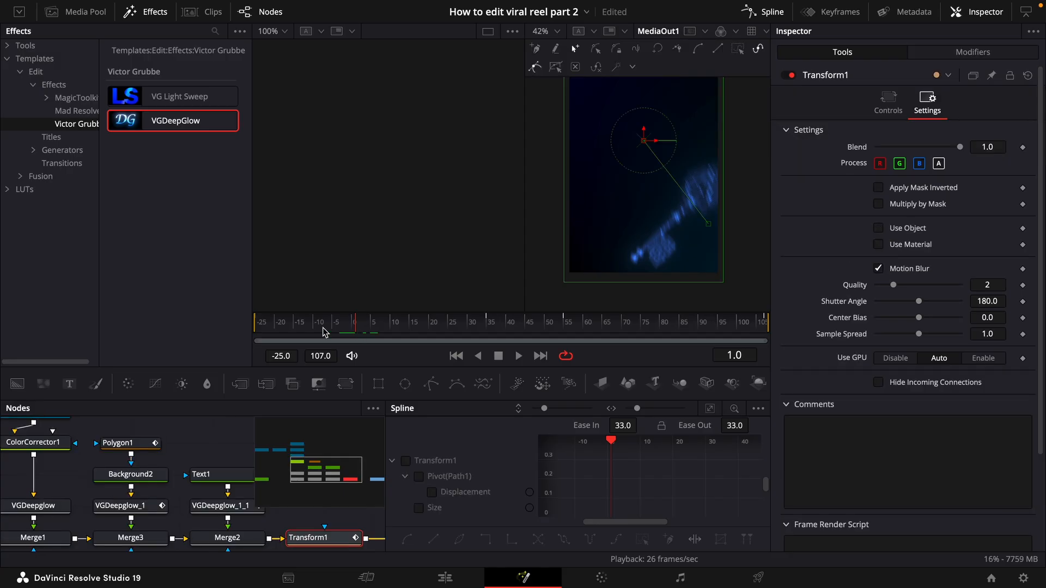
Step: Insert a Merge between Transform1 and MediaOut1 and connect a fully transparent Background to it
left_click(479, 573)
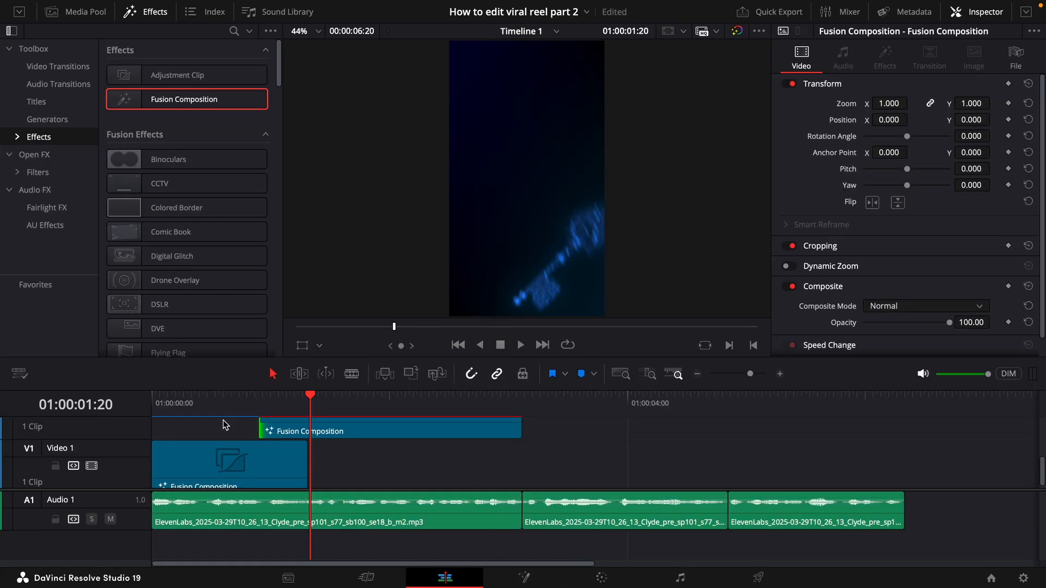
left_click(552, 578)
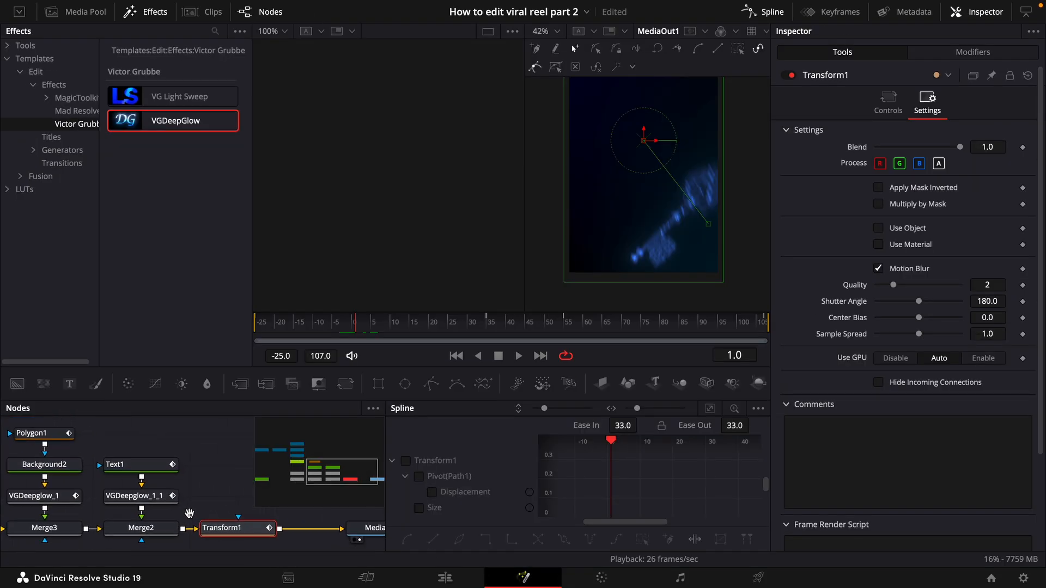
left_click_drag(142, 508, 269, 509)
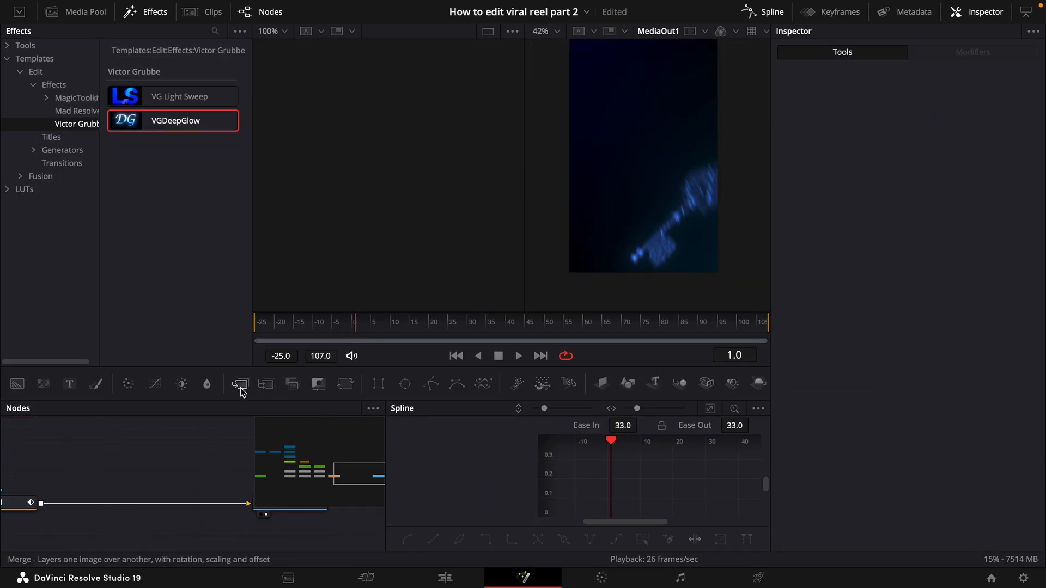
left_click_drag(240, 384, 96, 498)
left_click_drag(17, 384, 97, 492)
left_click_drag(959, 274, 875, 273)
left_click(207, 464)
scroll(207, 463, "down", 1)
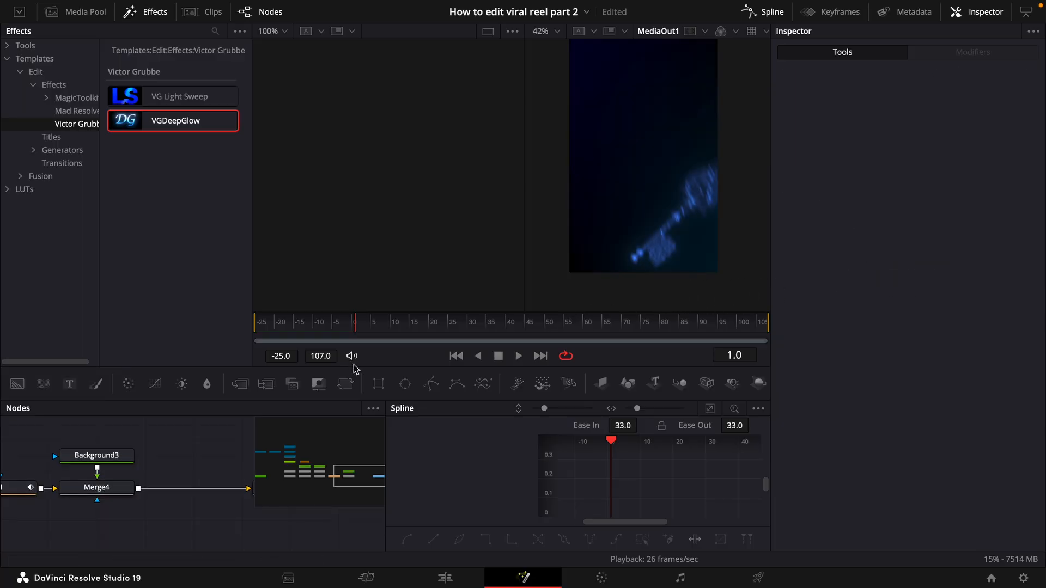
Step: Mask Merge4 with a new Ellipse and swap its inputs so Transform1 is the foreground over Background3
left_click_drag(400, 388, 117, 509)
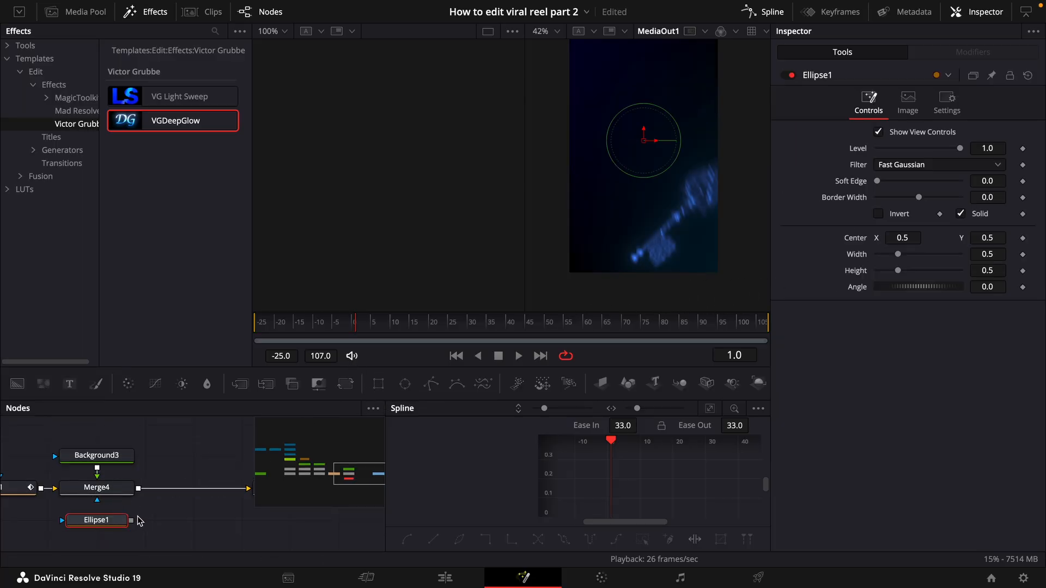
left_click(119, 495)
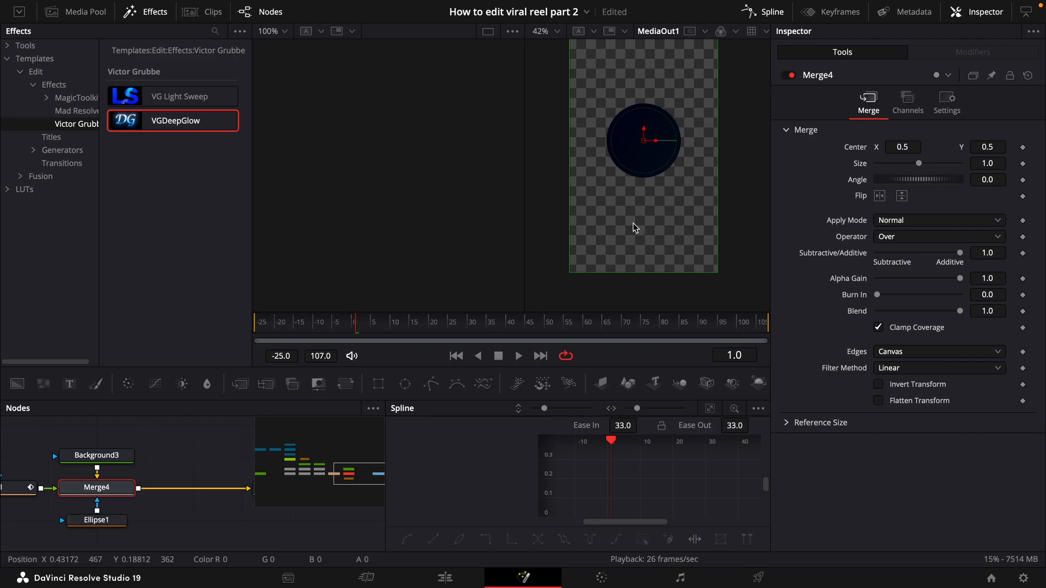
Step: Go to frame -25 and link Ellipse1's Height to its Width with an expression
left_click_drag(283, 330, 229, 324)
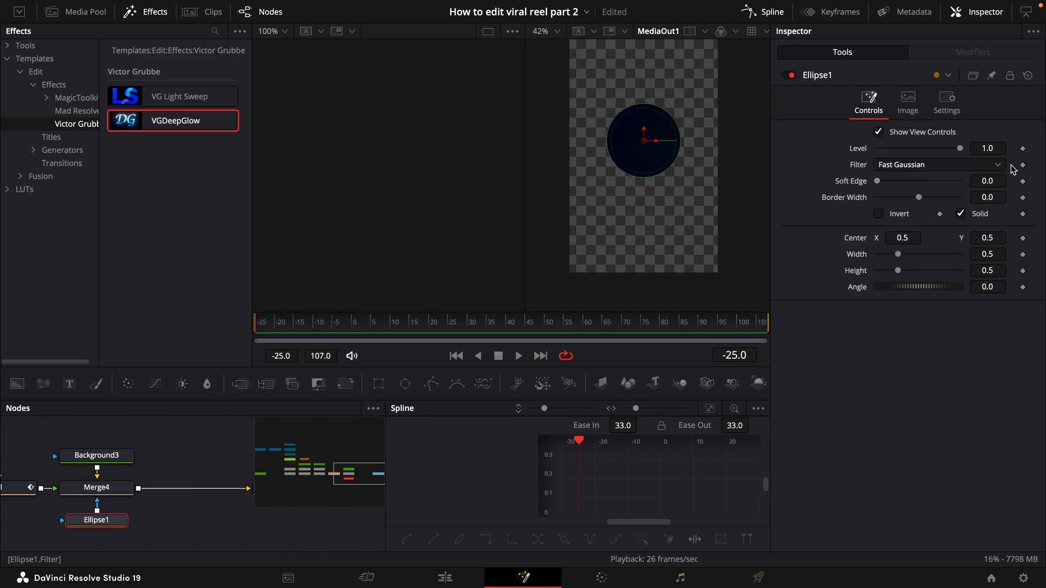
right_click(849, 274)
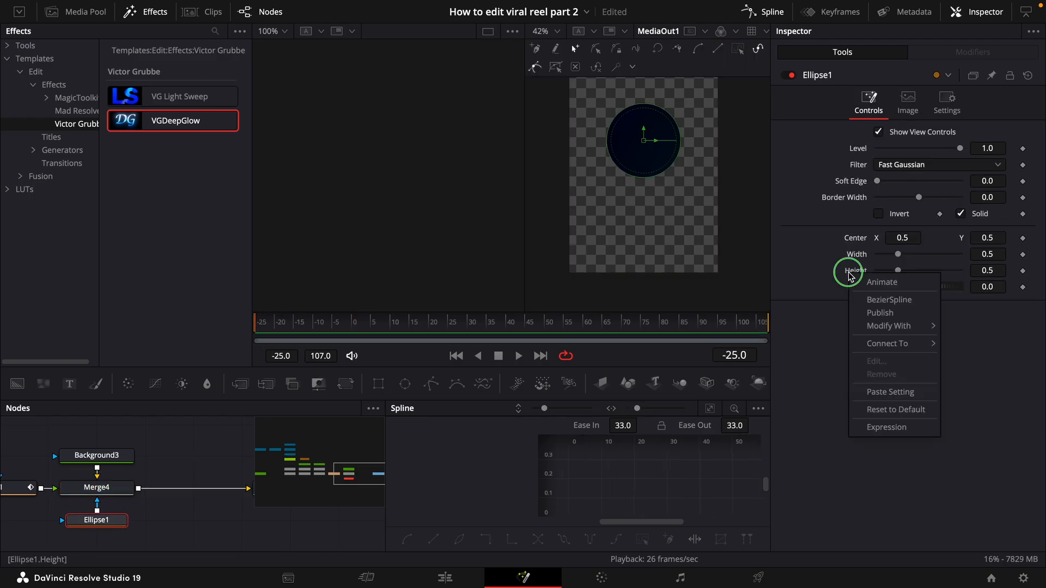
left_click(916, 427)
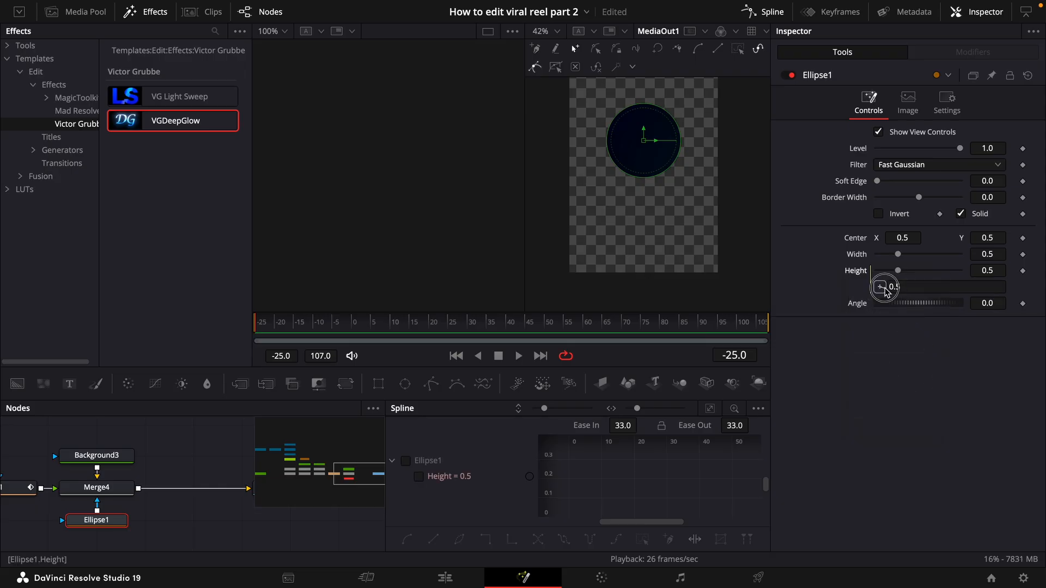
left_click_drag(879, 286, 857, 254)
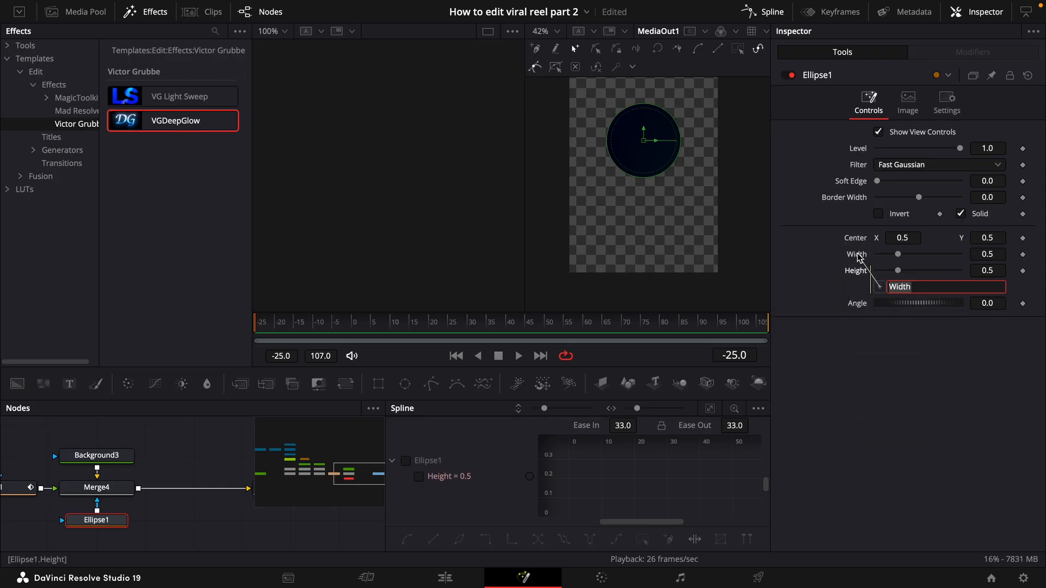
Step: Keyframe Ellipse1's Width 0.5 and Center 1.258, 1.085 at frame -25, and its Center 0.5, 0.5 at frame 0
left_click(1022, 254)
left_click(1023, 238)
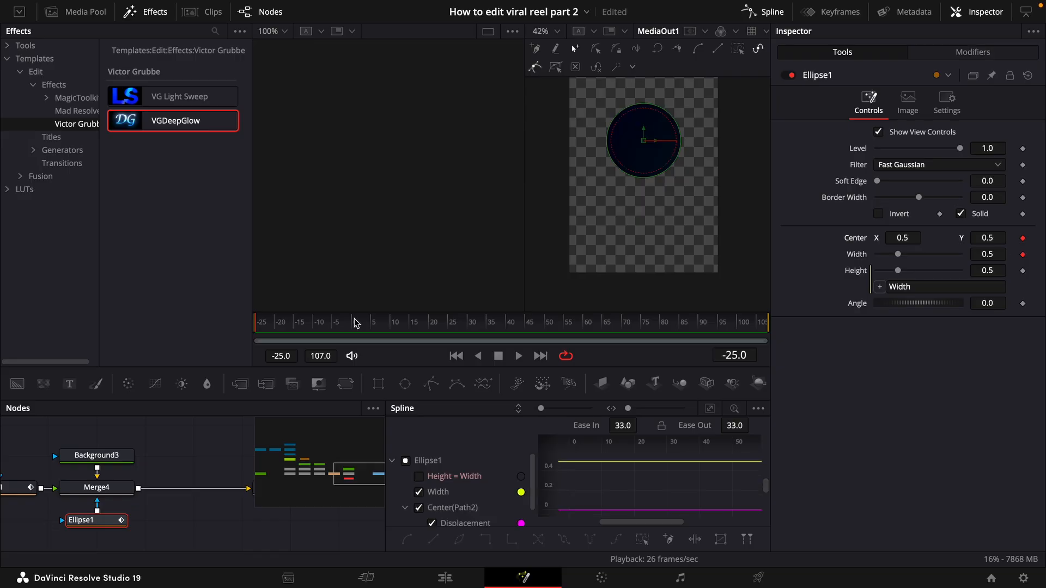
scroll(622, 214, "up", 3)
left_click_drag(899, 237, 1004, 220)
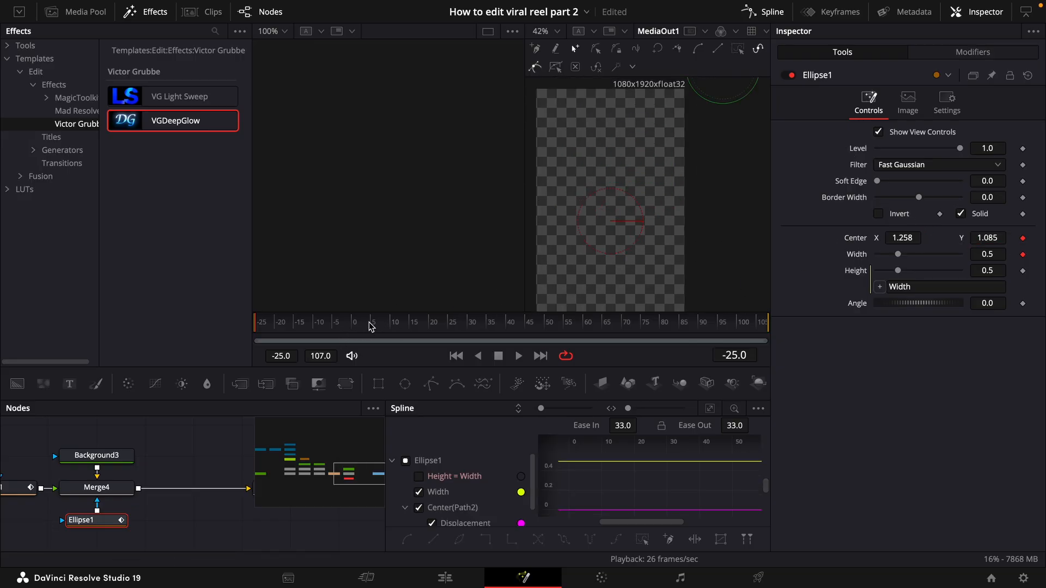
left_click_drag(370, 326, 354, 325)
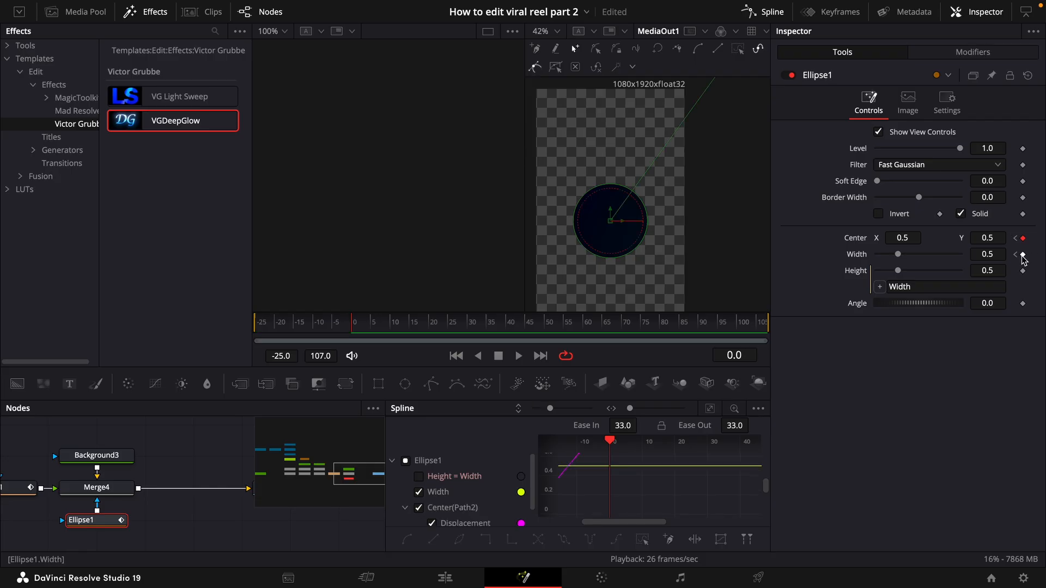
Step: Keyframe the ellipse mask's width at 2.0 on frame 0 and scrub through the reveal
left_click_drag(898, 255, 960, 254)
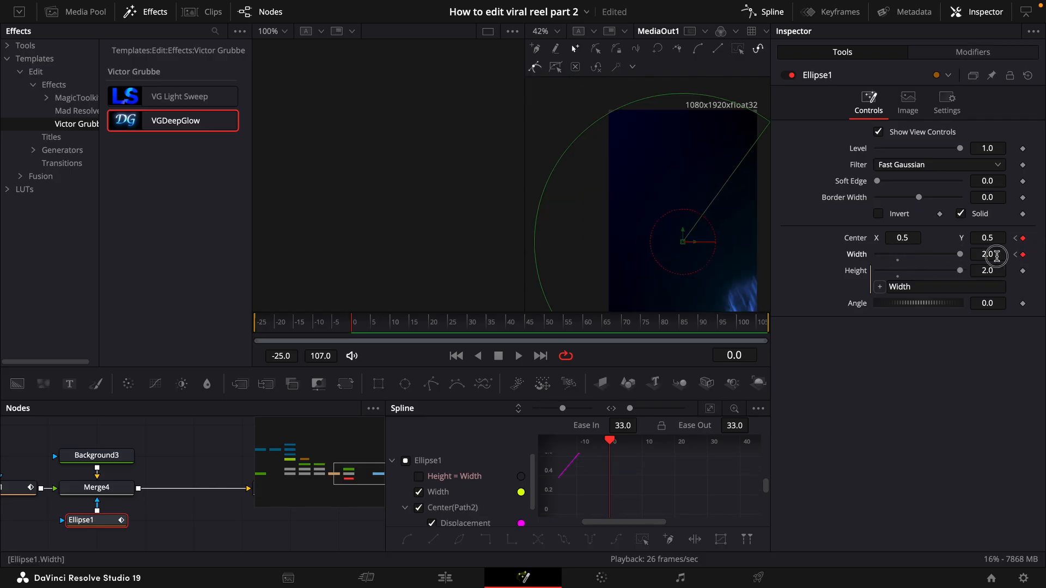
key("Return")
left_click_drag(262, 324, 327, 324)
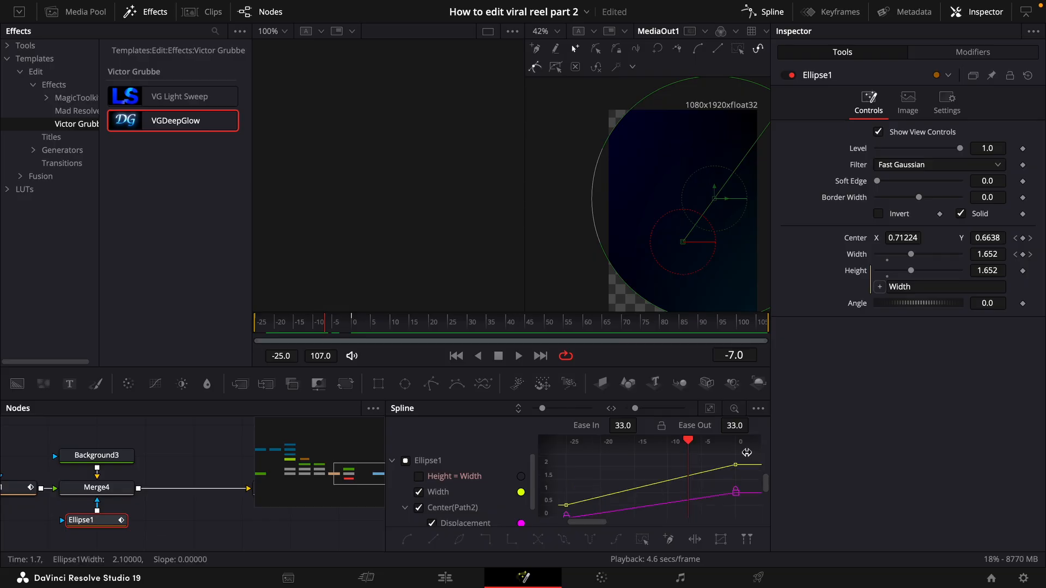
Step: Smooth the ellipse's width and center keyframes, with ease in about 57.4 and ease out about 53.3, and open the mask's settings
left_click_drag(744, 456, 544, 542)
key("f")
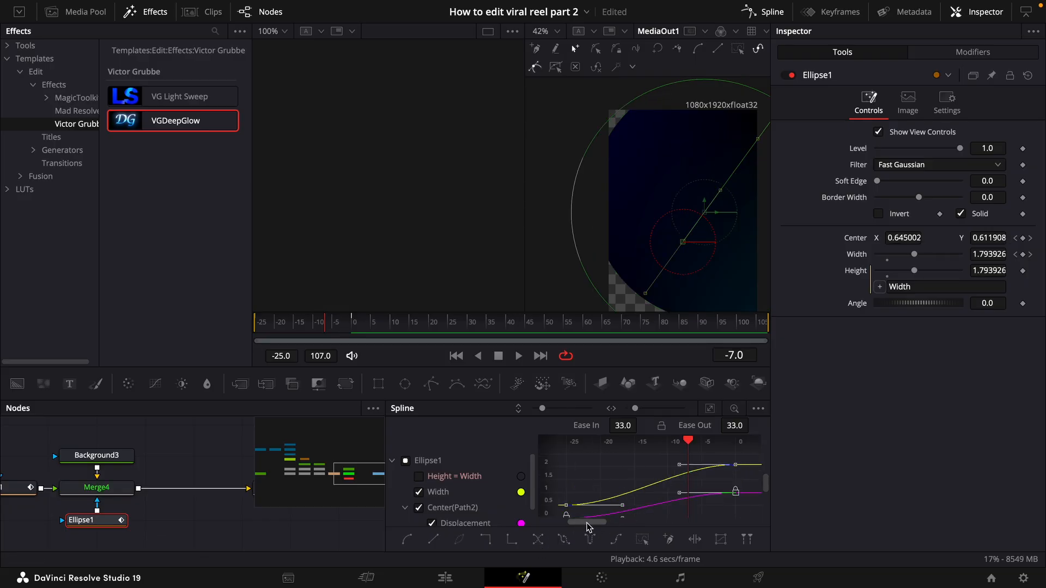
key("t")
key("t")
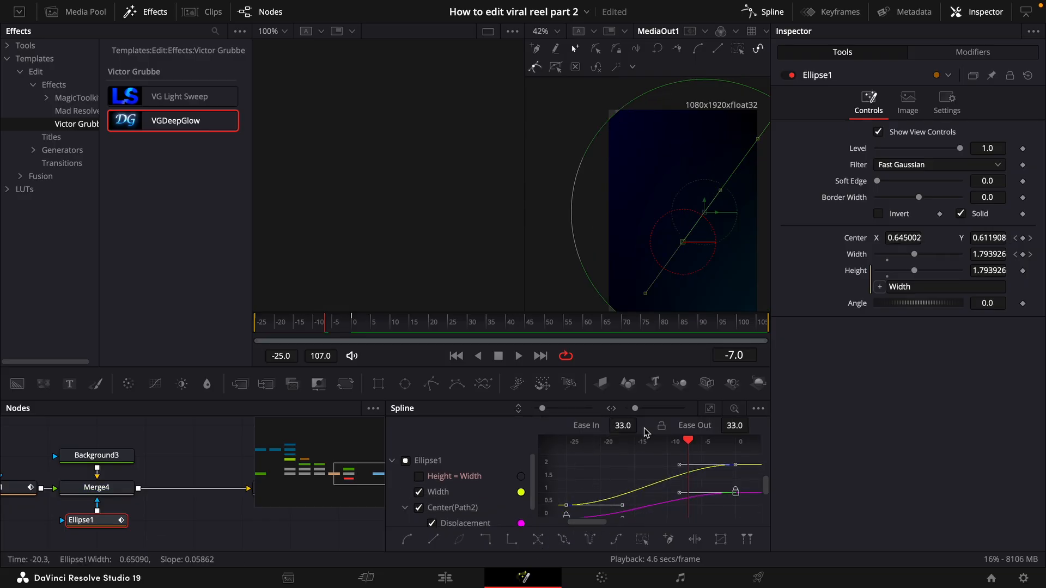
left_click_drag(622, 429, 780, 427)
left_click_drag(732, 427, 866, 424)
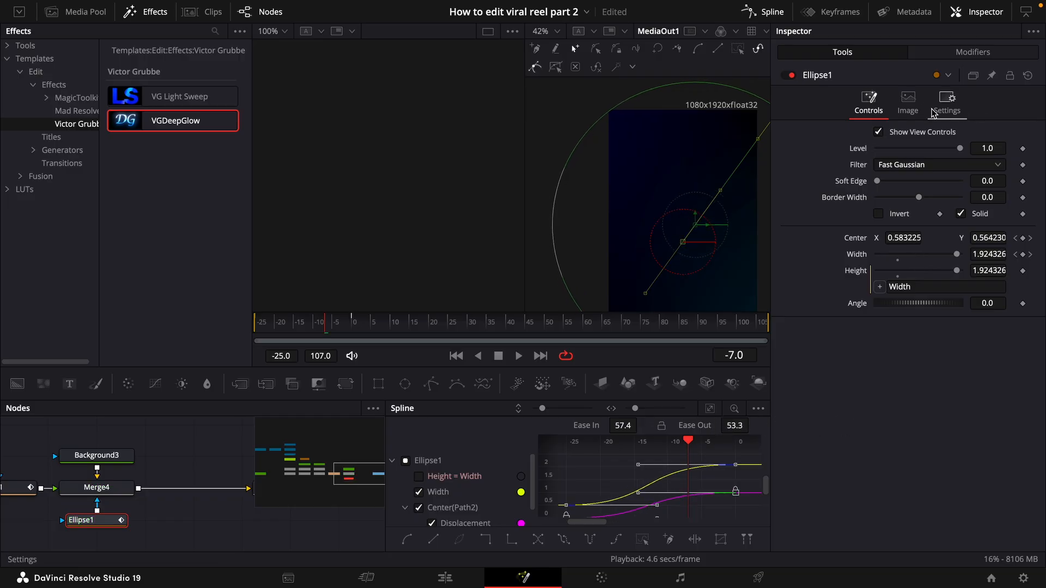
left_click(933, 113)
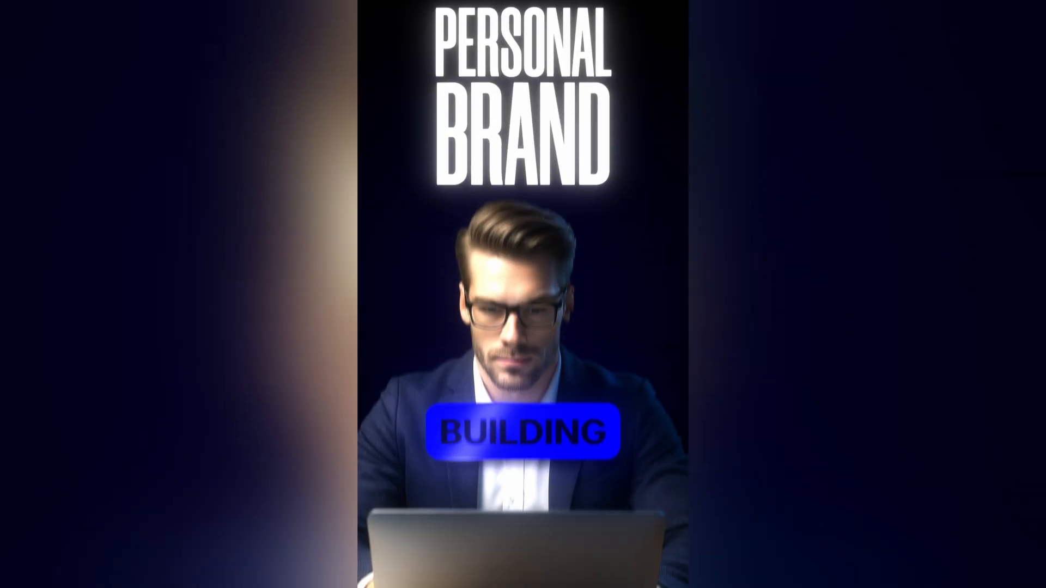
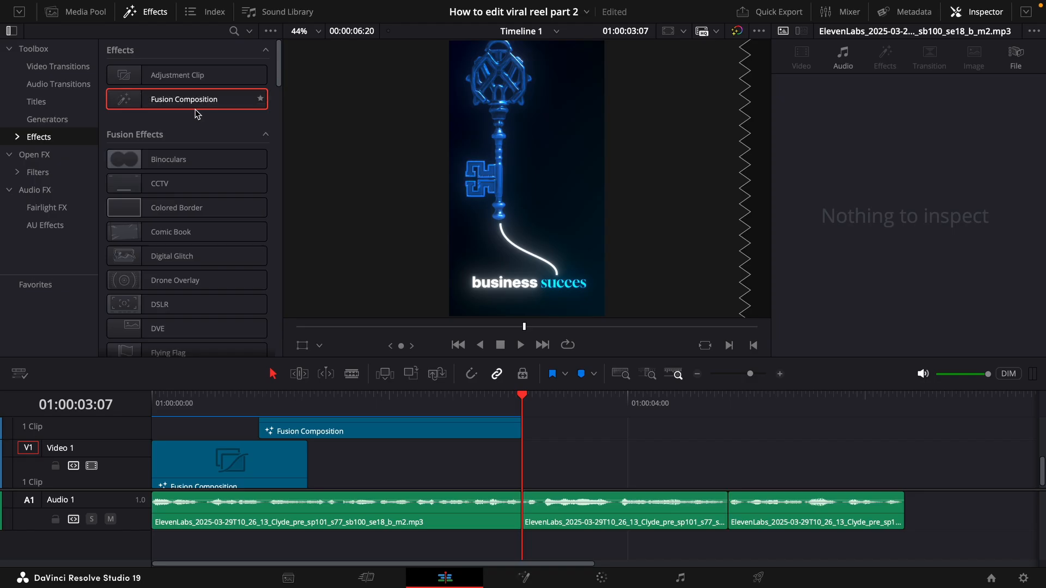
Step: Place a Fusion Composition on Video 1 from 01:00:03:07 to the end of the voice-over audio
left_click_drag(200, 107, 538, 410)
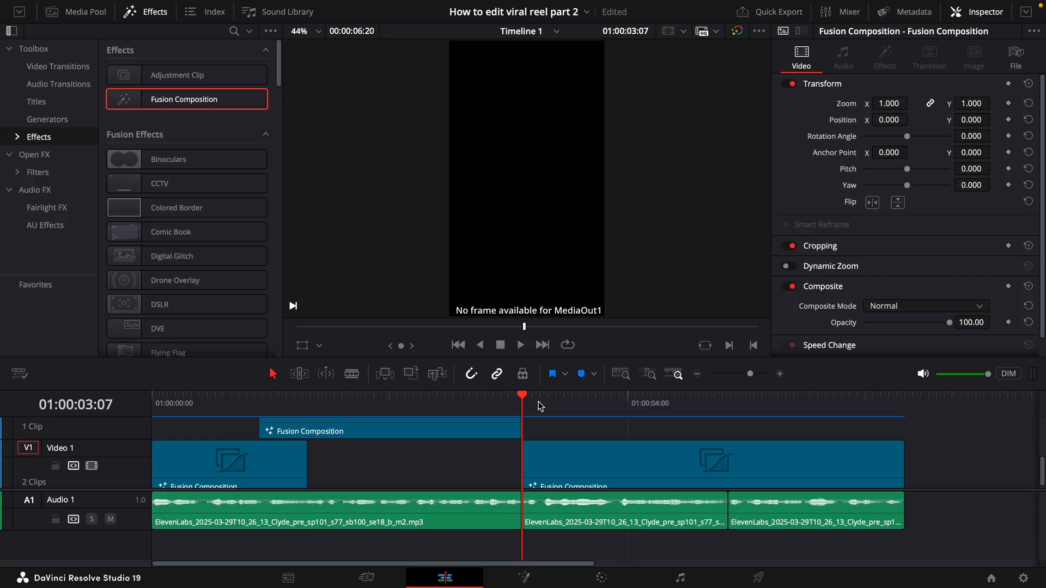
key("space")
key("space")
Step: Add markers to the new Fusion Composition clip at 01:00:03:17, 01:00:03:34 and 01:00:03:57
left_click(542, 401)
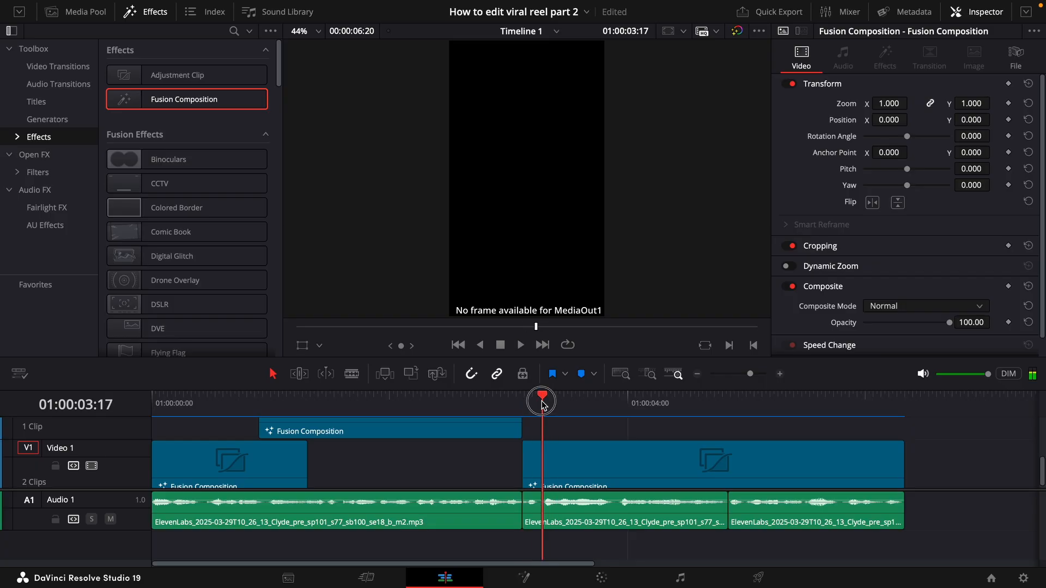
left_click(588, 470)
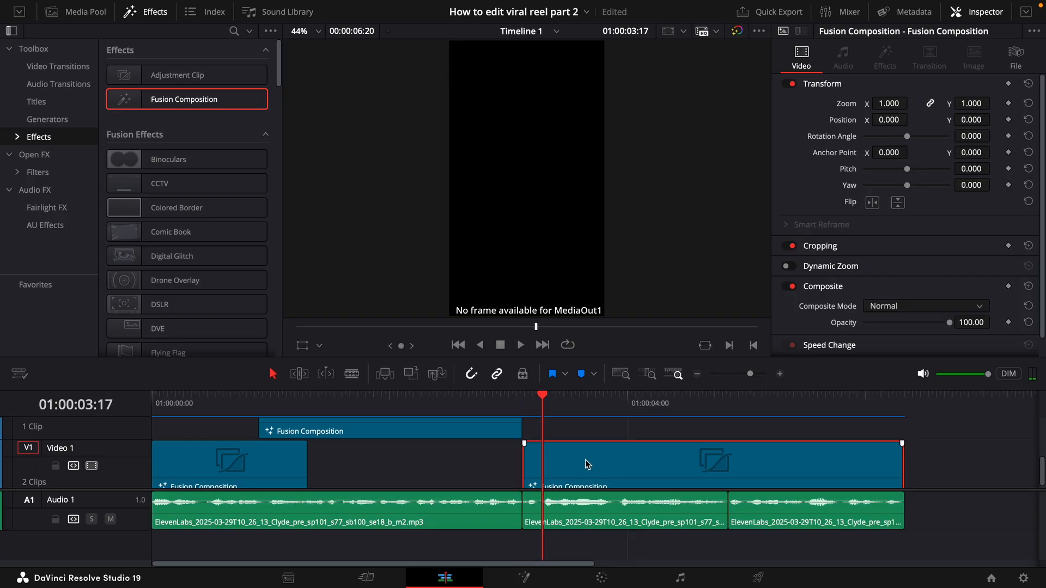
key("m")
left_click(576, 412)
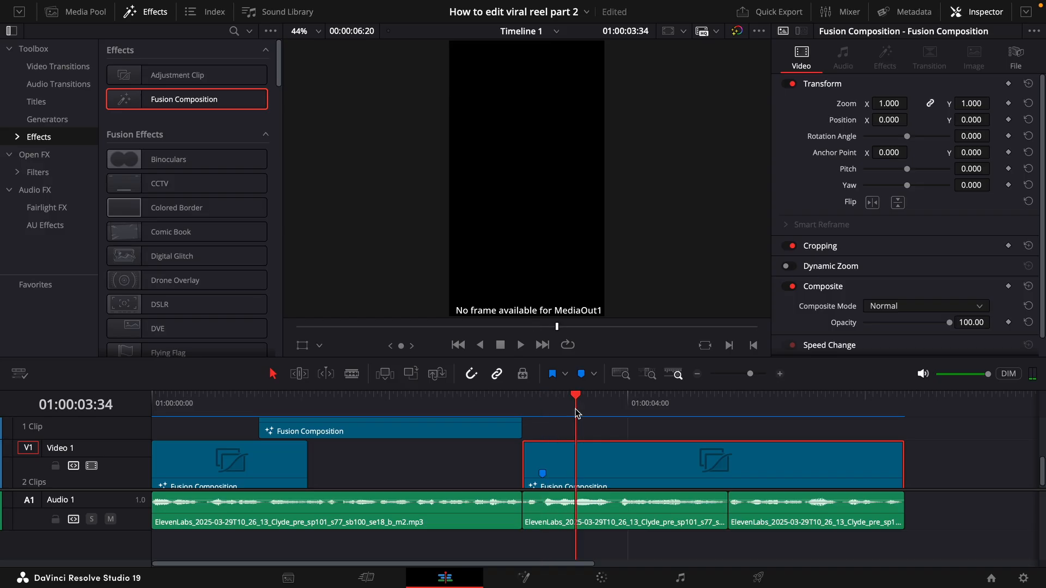
key("m")
left_click(621, 406)
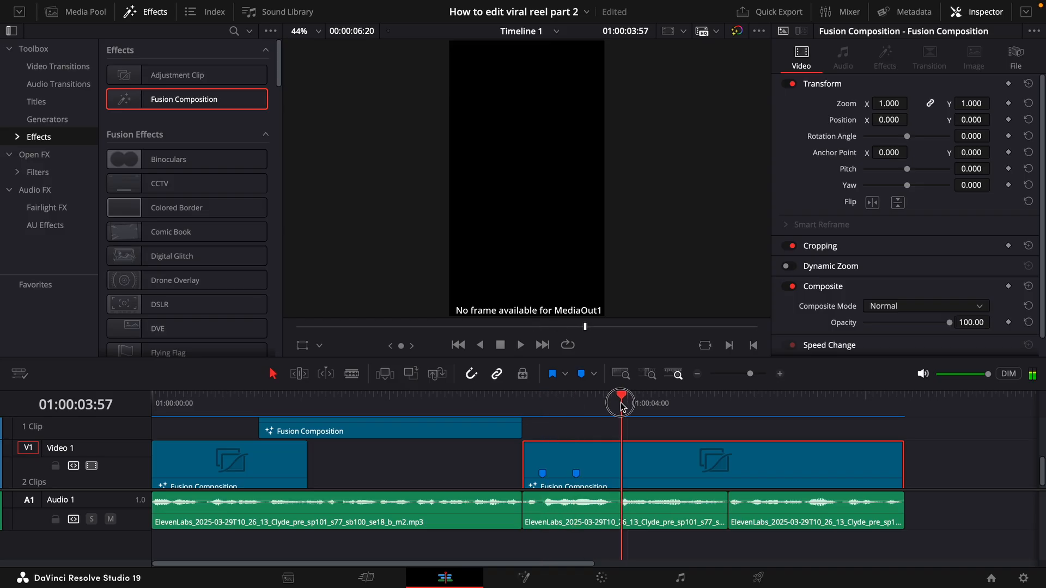
key("m")
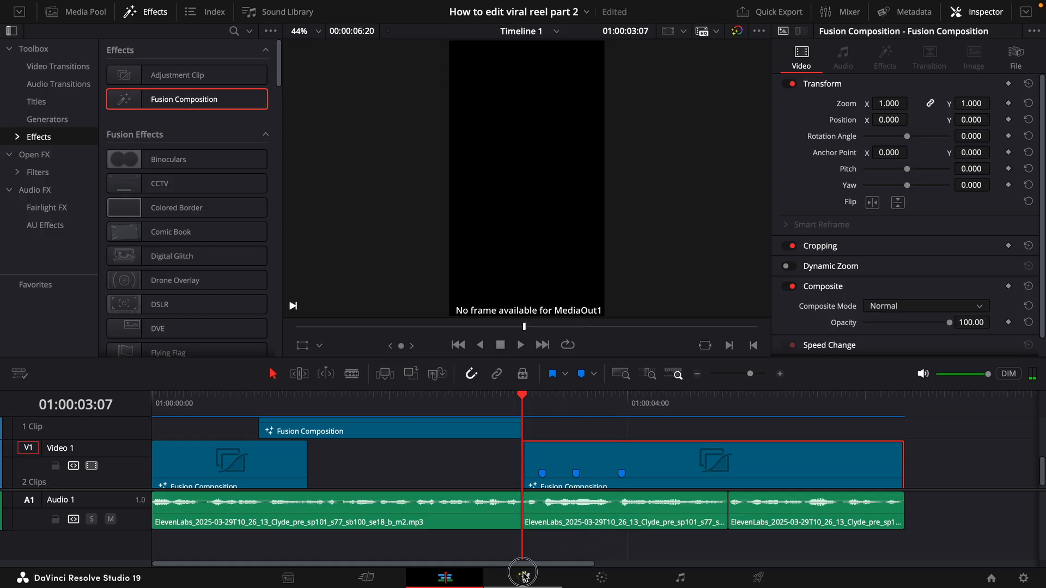
Step: Open the new composition in Fusion and connect a Background node with a radial gradient to MediaOut1
left_click(523, 577)
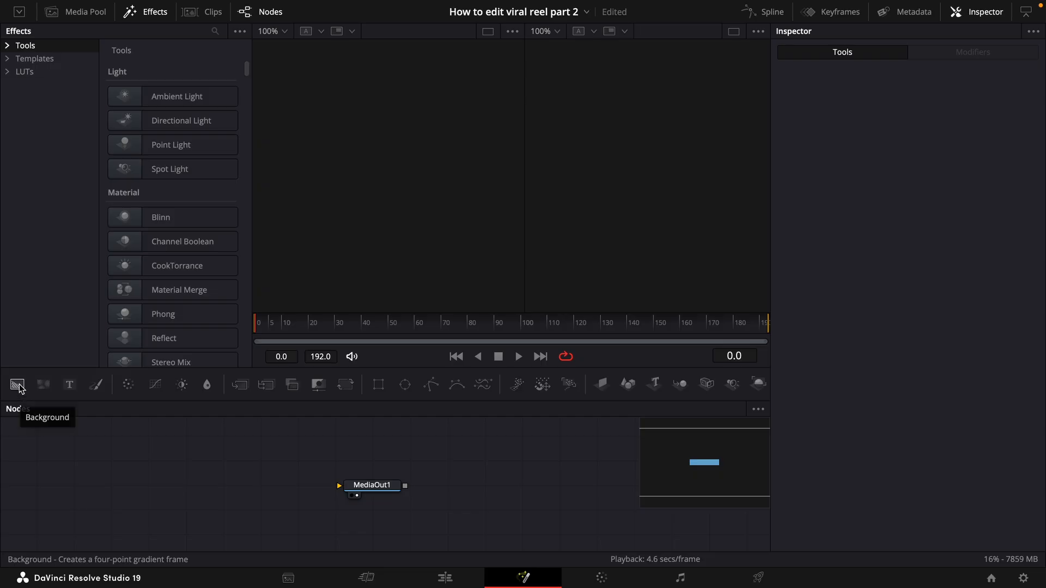
left_click_drag(17, 387, 388, 485)
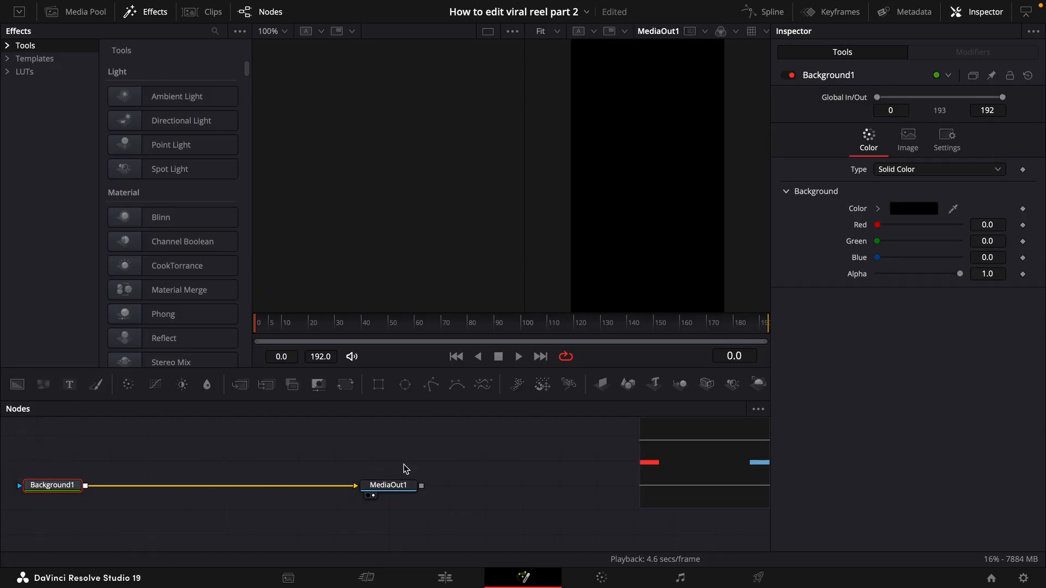
left_click(894, 170)
left_click(912, 246)
left_click(916, 207)
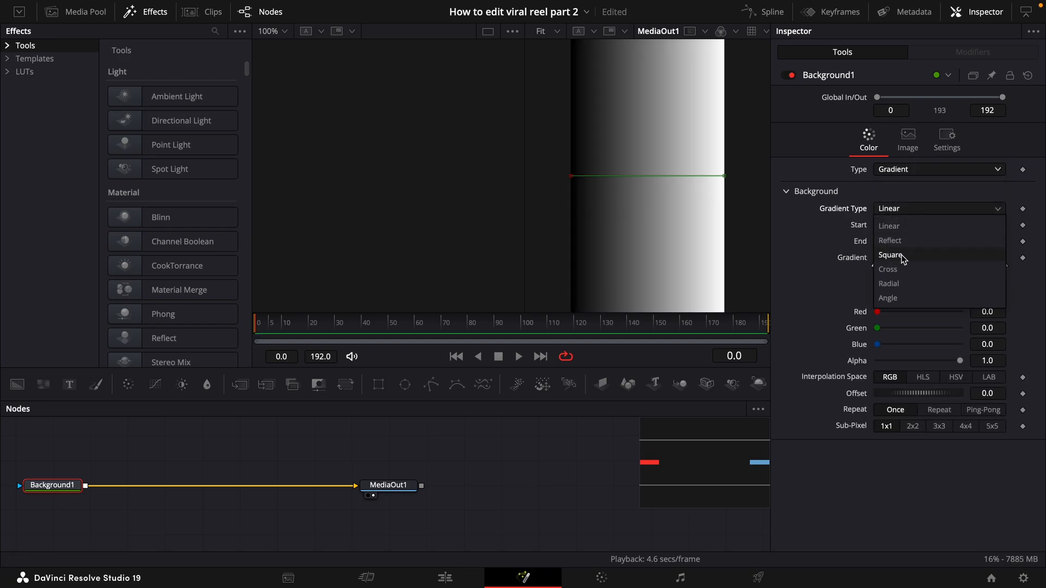
left_click(889, 283)
Step: Start the gradient near the frame's center, end it at about 1.84, 0.43, and color it from dark blue (blue 0.157) to black
left_click_drag(571, 176, 633, 175)
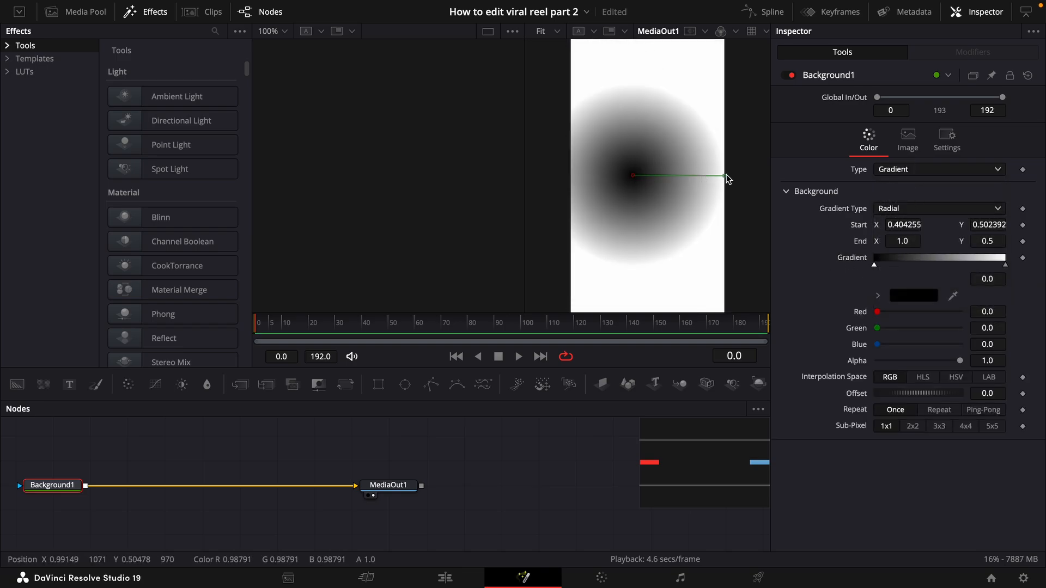
left_click_drag(728, 179, 854, 196)
left_click_drag(877, 344, 889, 347)
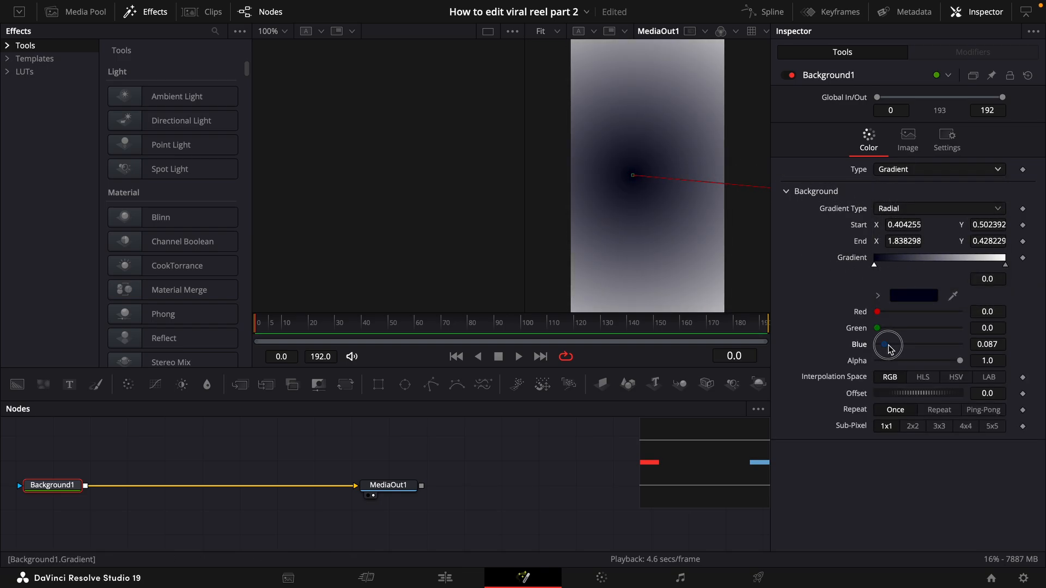
left_click(1004, 266)
left_click_drag(960, 344, 794, 351)
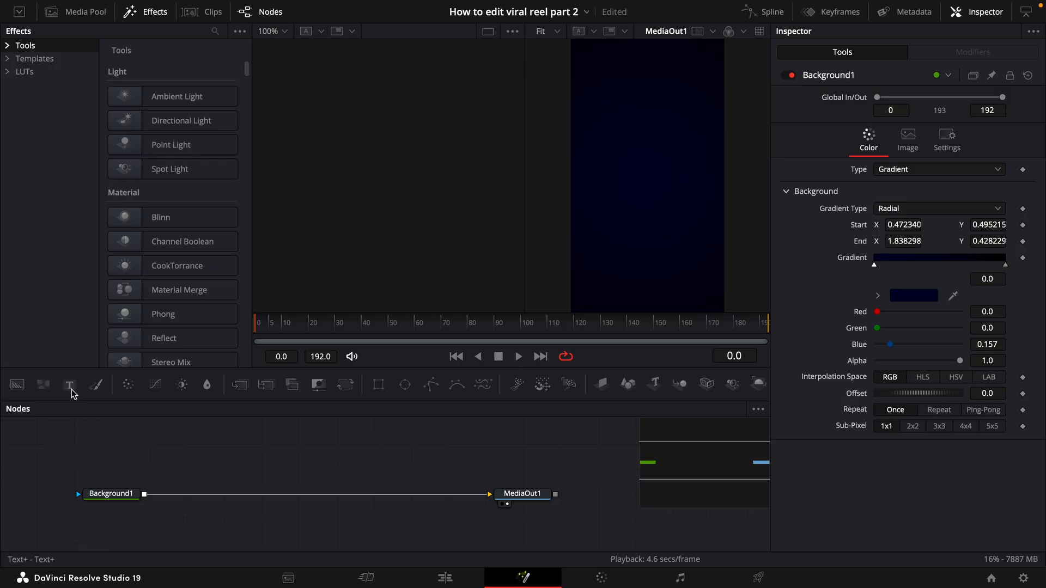
Step: Merge a Text+ node reading PEOPLE over the background and set its font to Inter 28pt
left_click_drag(73, 393, 146, 495)
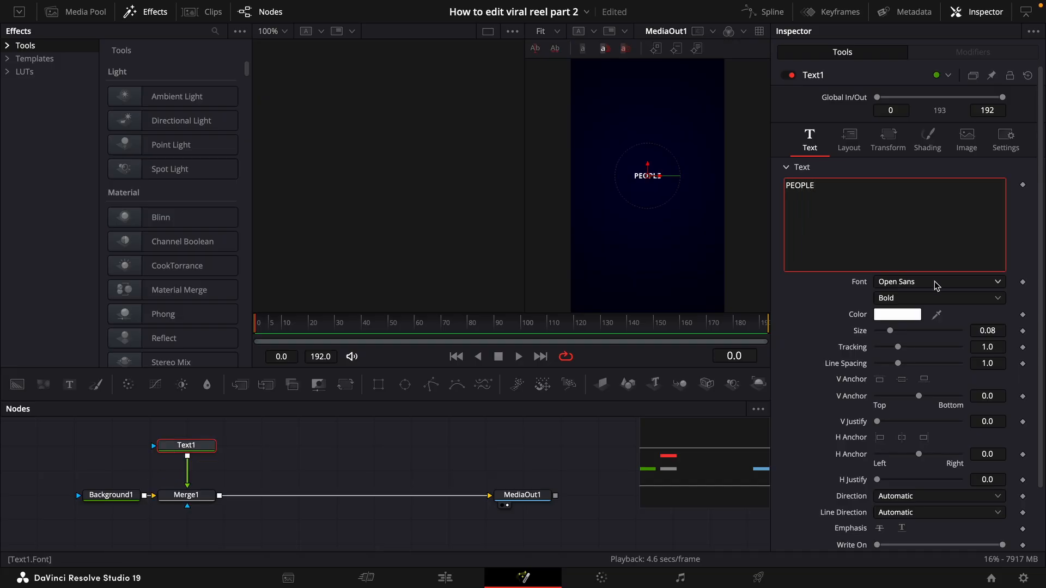
left_click(937, 284)
scroll(930, 353, "down", 3)
scroll(927, 372, "up", 15)
scroll(932, 392, "up", 15)
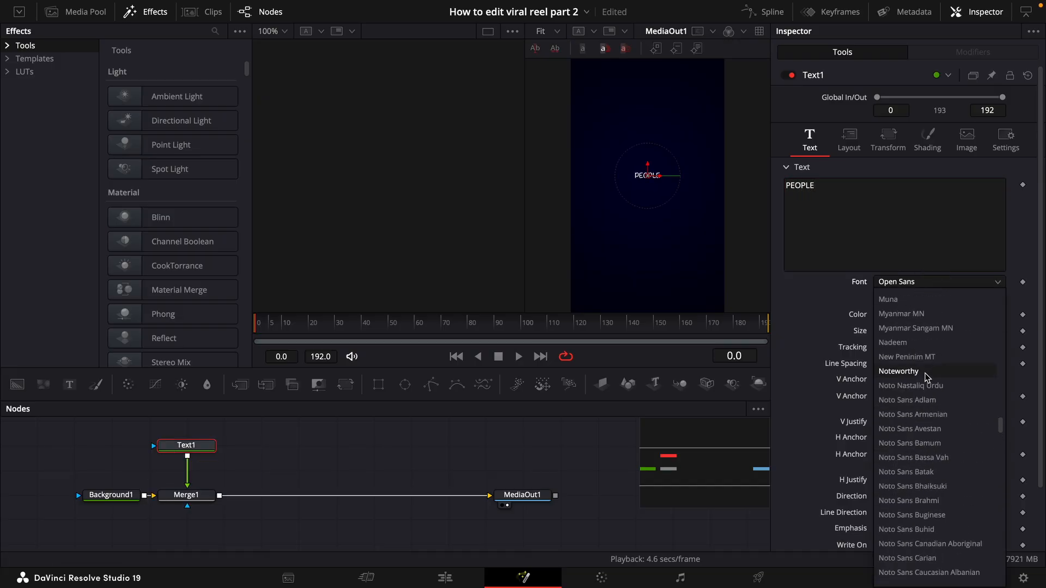
scroll(934, 403, "up", 3)
left_click(926, 331)
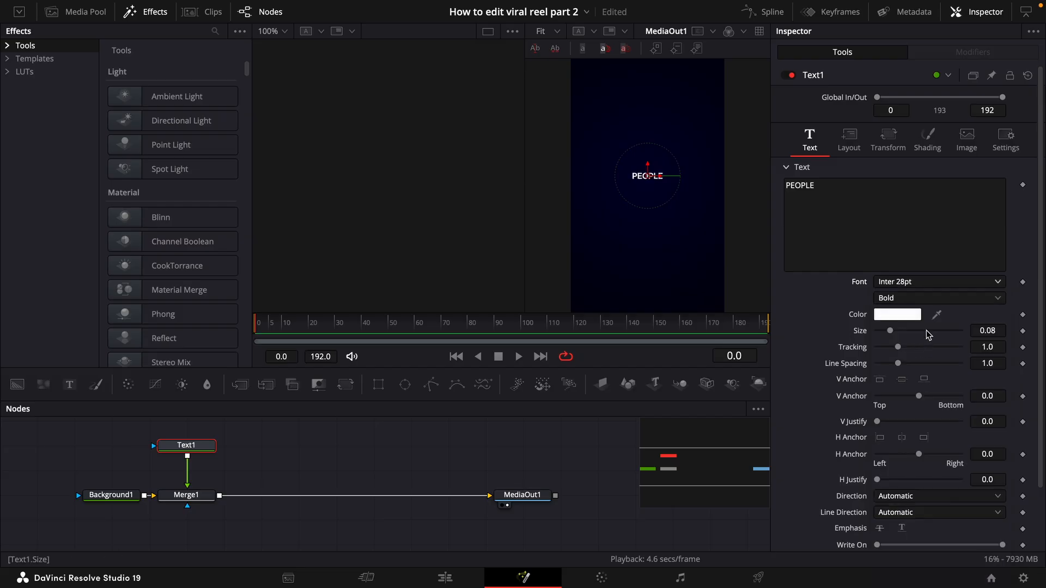
Step: Give the PEOPLE text a heavier font style and enlarge it slightly
left_click(910, 298)
left_click(925, 423)
mouse_move(890, 331)
left_mouse_down()
mouse_move(905, 337)
mouse_move(897, 332)
left_mouse_up()
Step: Keyframe the PEOPLE text's opacity from 0 on frame 0 to 1.0 on frame 25
left_click(848, 141)
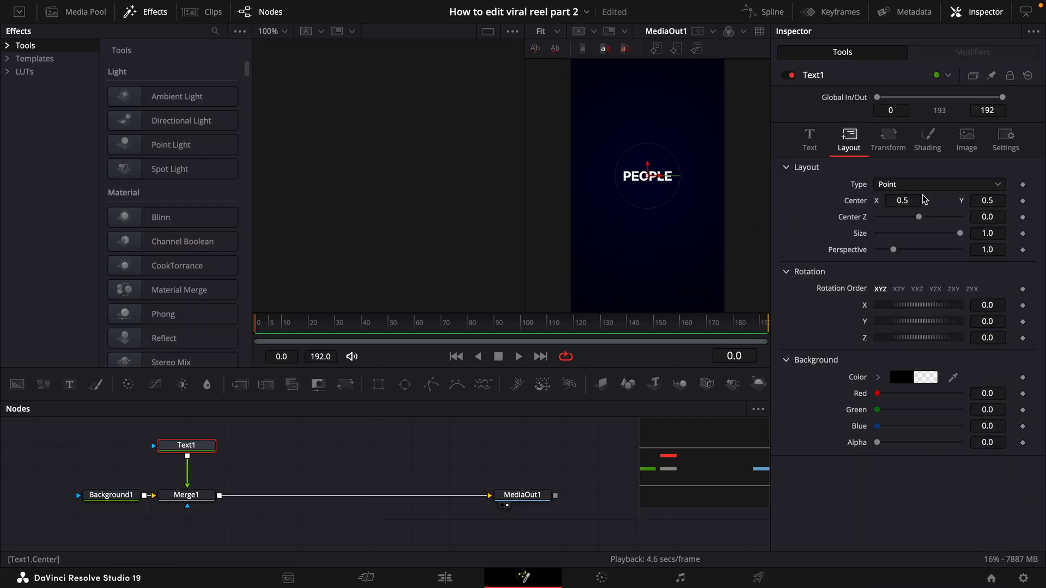
left_click(322, 329)
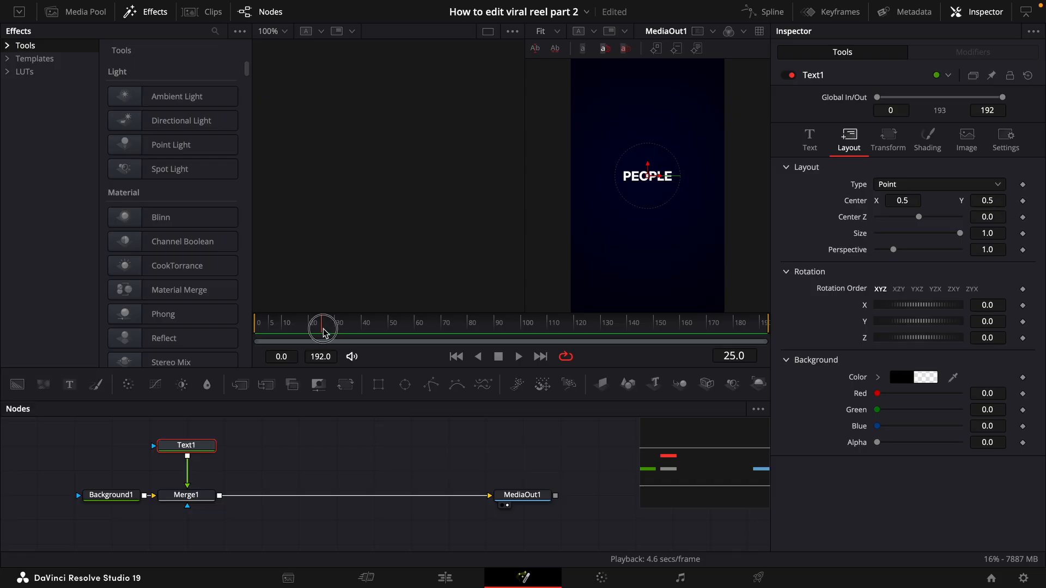
left_click(937, 149)
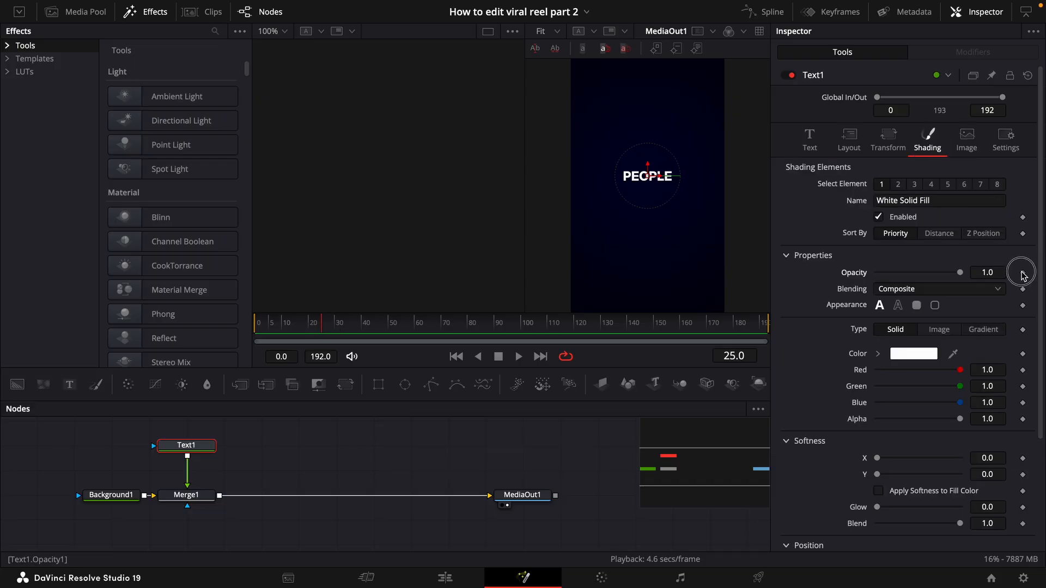
left_click(1022, 275)
left_click_drag(268, 322, 257, 322)
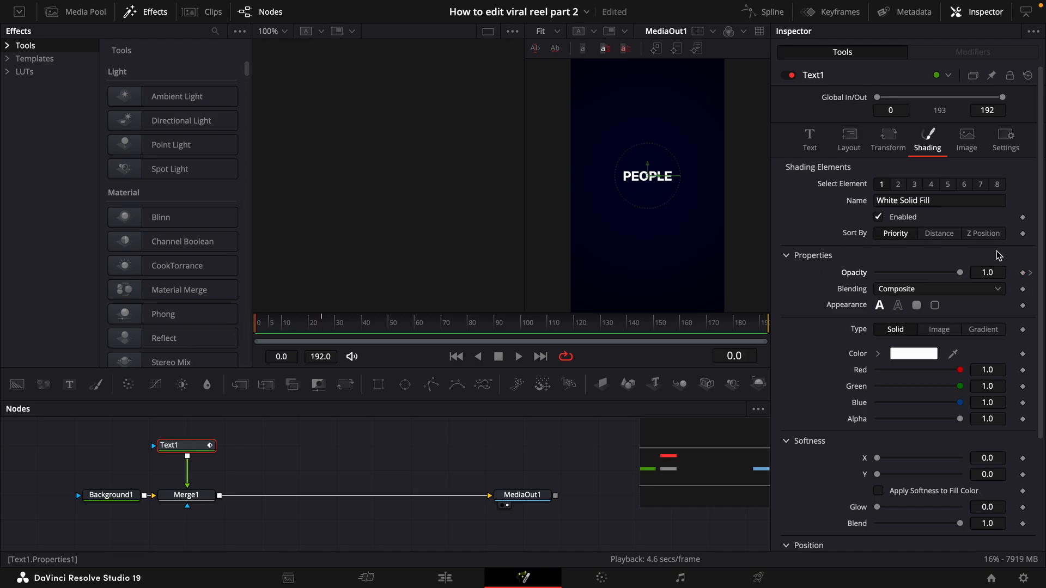
left_click_drag(961, 272, 845, 273)
Step: Keyframe the PEOPLE text's layout center to rise from slightly lower on frame 0 to Y 0.5 on frame 25, and play the animation
left_click(889, 142)
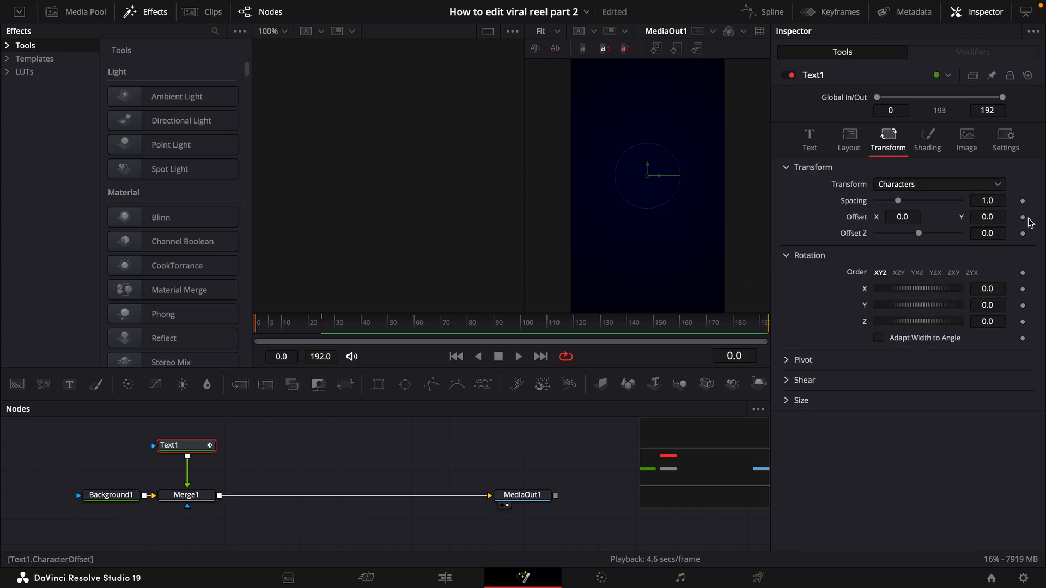
left_click(849, 143)
key("]")
left_click(1023, 200)
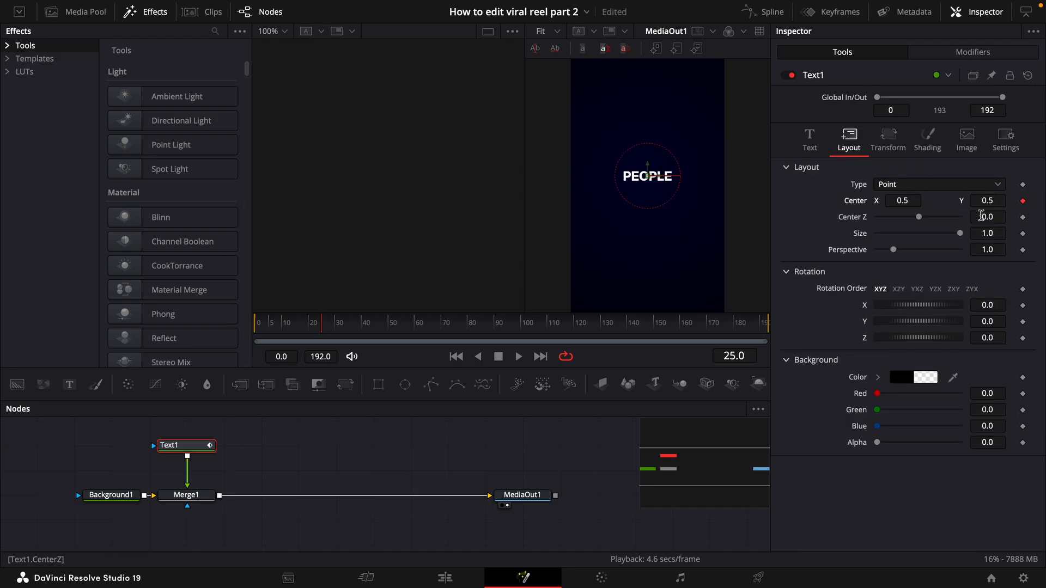
key("[")
left_click_drag(992, 199, 960, 202)
key("space")
key("space")
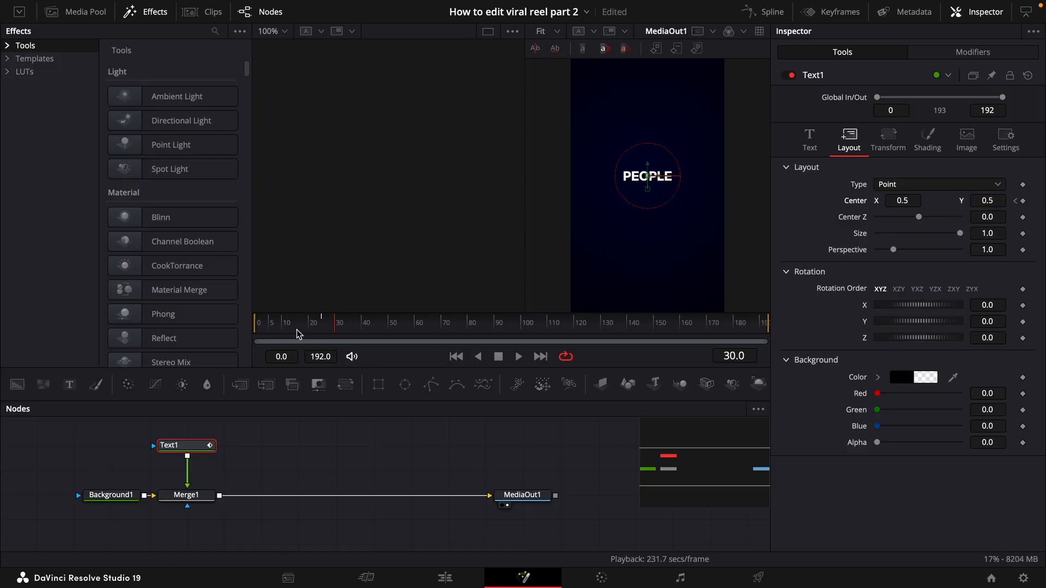
left_click_drag(297, 334, 255, 334)
key("space")
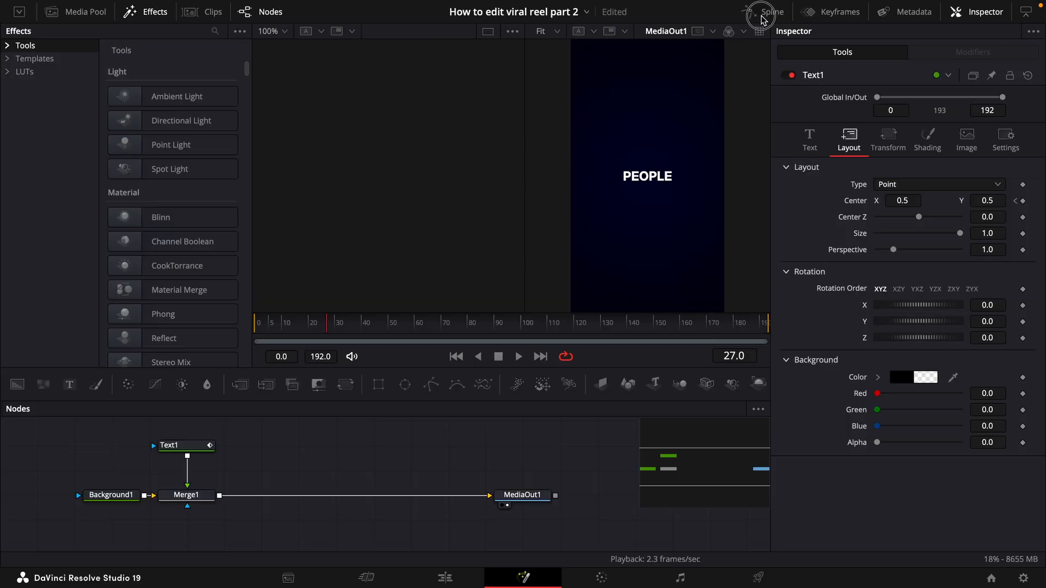
Step: Fit Text1's curves in the Spline editor and apply easing to its position and opacity keyframes
left_click(761, 19)
left_click(714, 409)
left_click(542, 530)
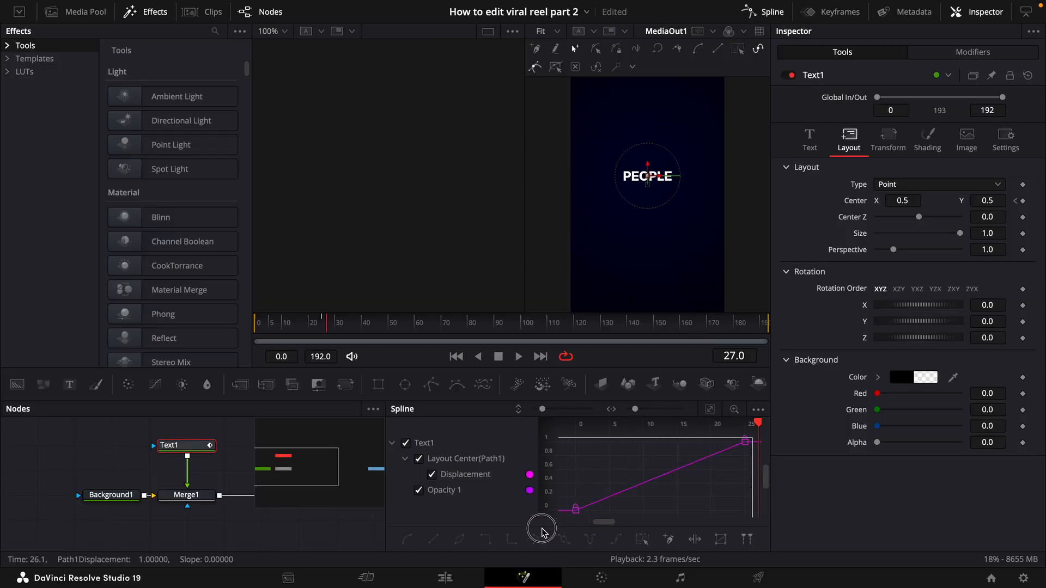
right_click(706, 474)
mouse_move(730, 292)
left_click(818, 334)
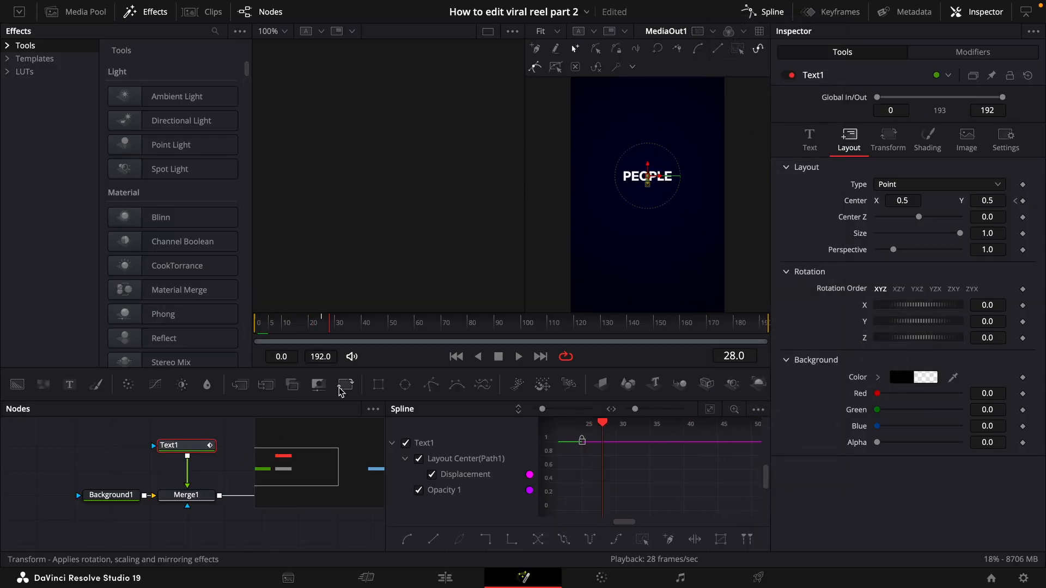
Step: Insert a Transform node between Text1 and Merge1, and duplicate the text, transform and merge nodes into the flow after Merge1
left_click_drag(346, 384, 188, 471)
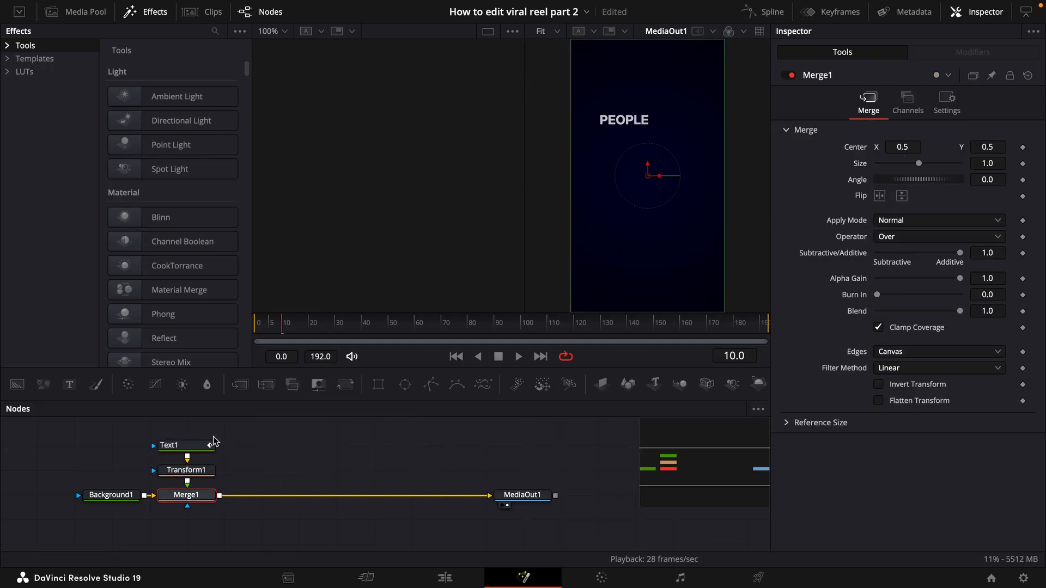
left_click_drag(217, 431, 207, 458)
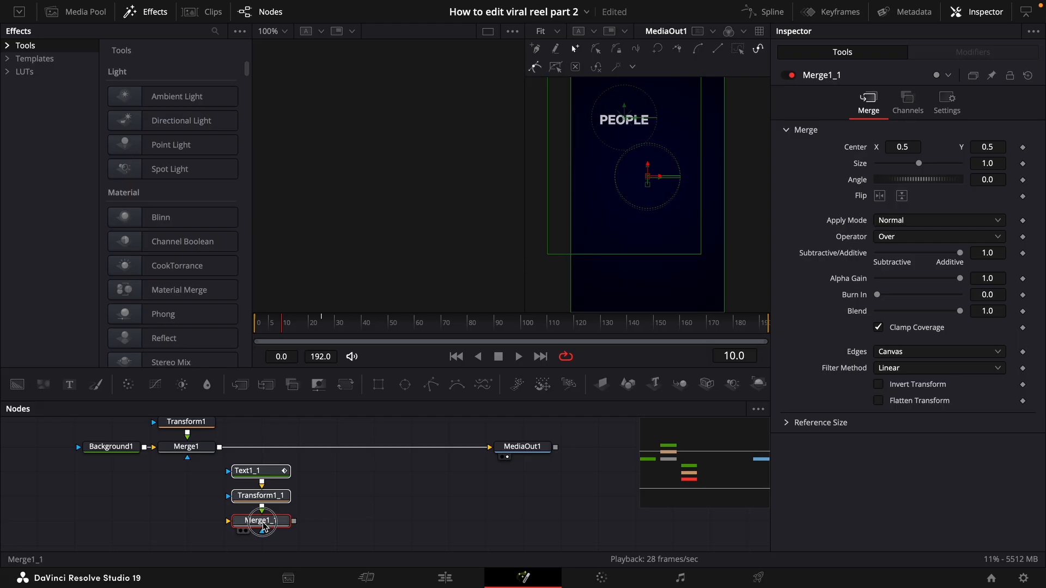
left_click_drag(263, 526, 262, 447)
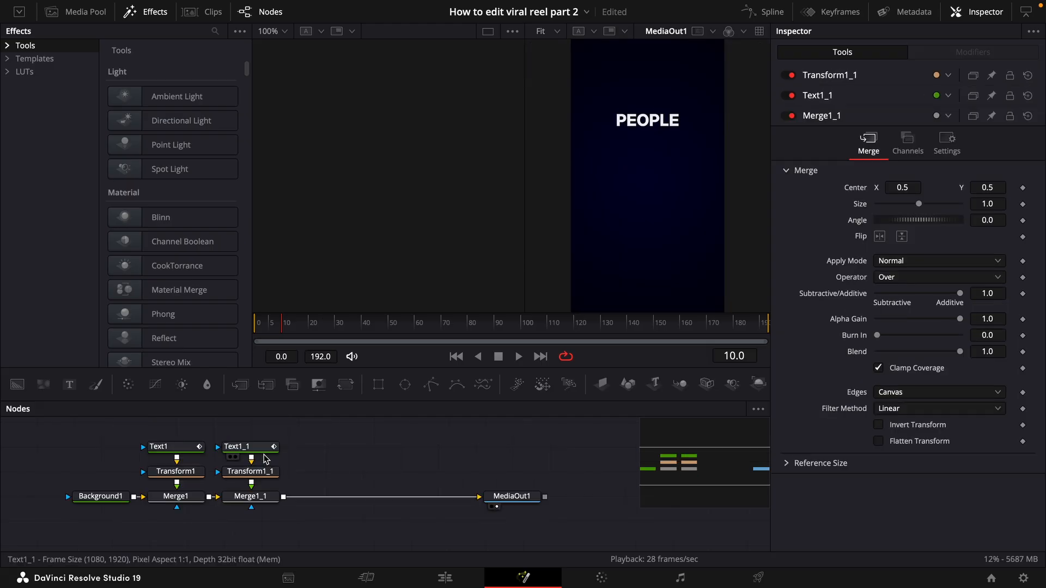
Step: Change the duplicated text to WILL and place it directly below PEOPLE, with transform center about X 0.435, Y 0.648
left_click(266, 447)
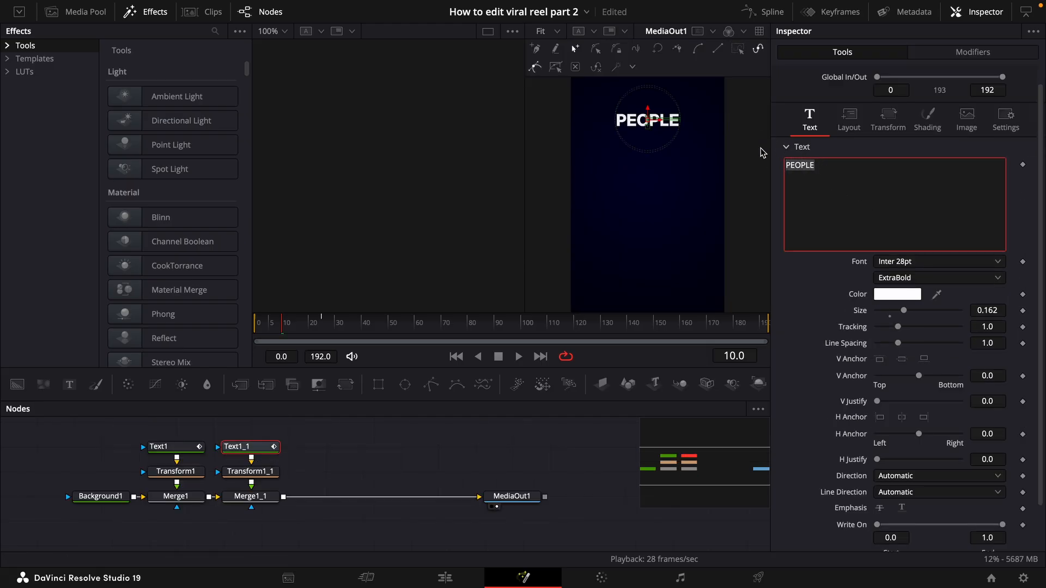
type("WE")
left_click(849, 116)
left_click(252, 472)
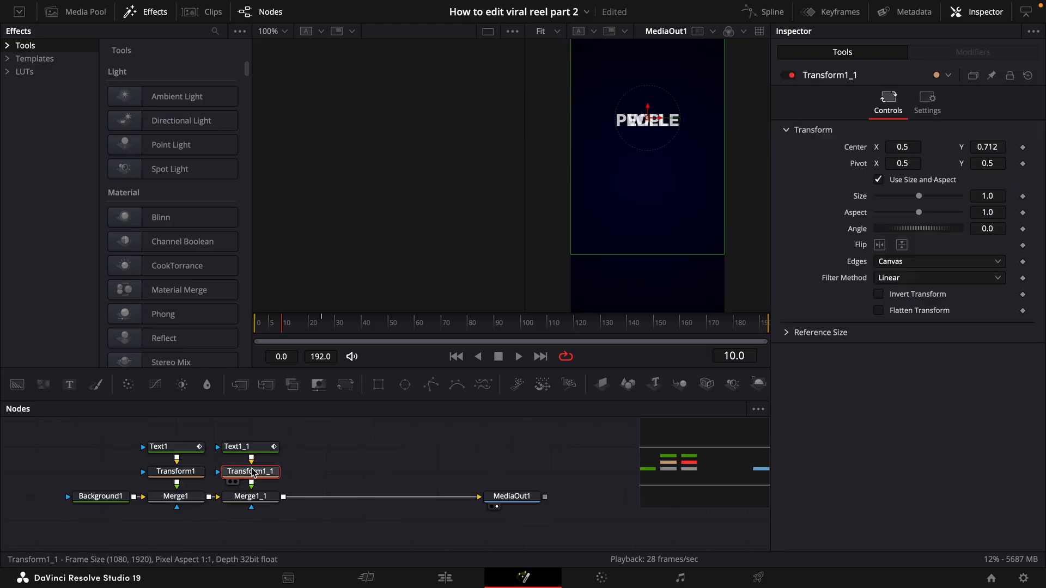
left_click_drag(987, 147, 859, 147)
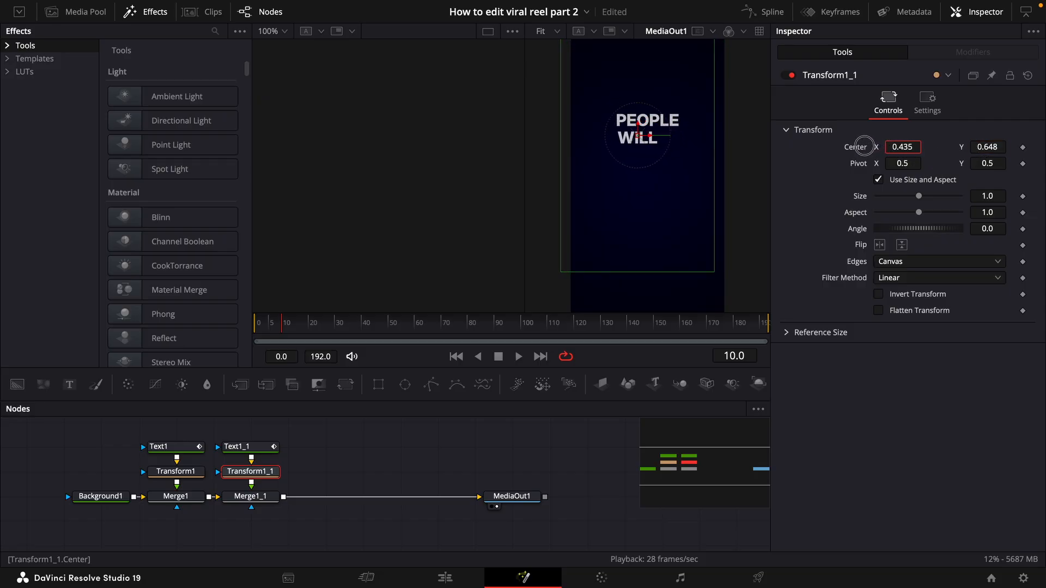
Step: Shift the WILL text's position and opacity keyframes in the Spline editor so its animation starts at frame 9
left_click(842, 16)
left_click(444, 492)
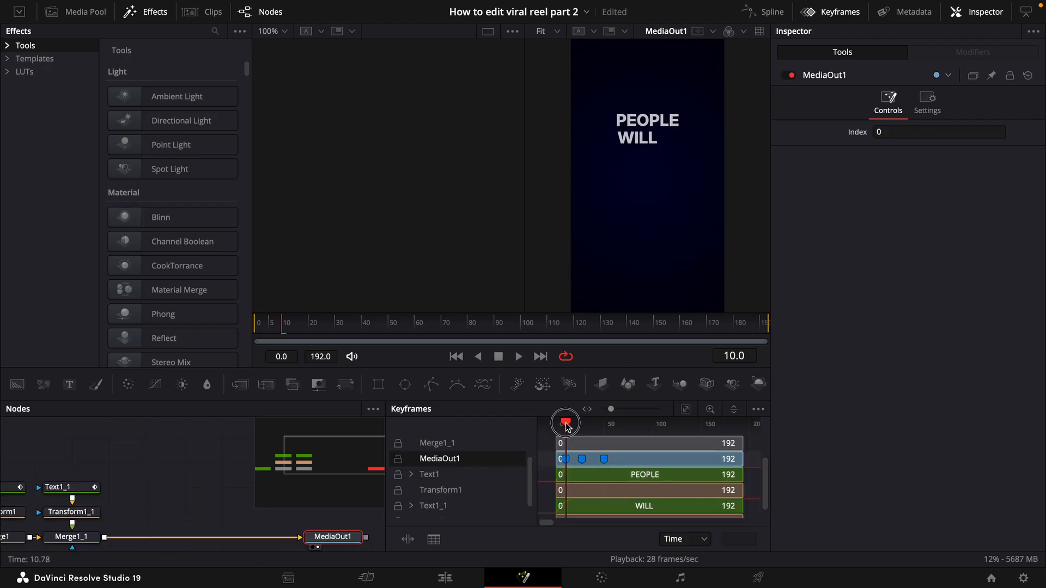
left_click_drag(565, 425, 564, 425)
left_click(73, 510)
left_click(81, 486)
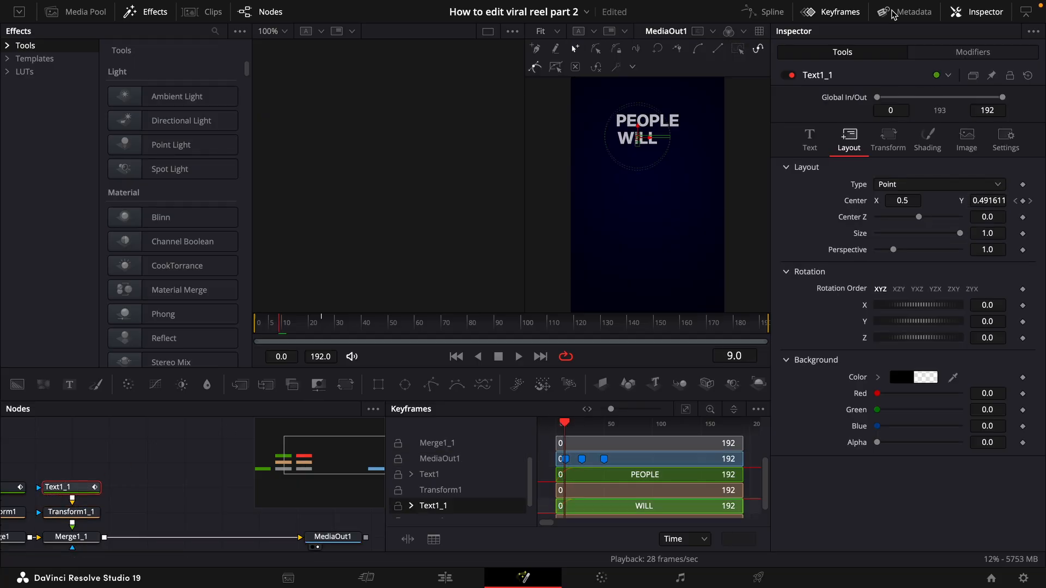
left_click(771, 13)
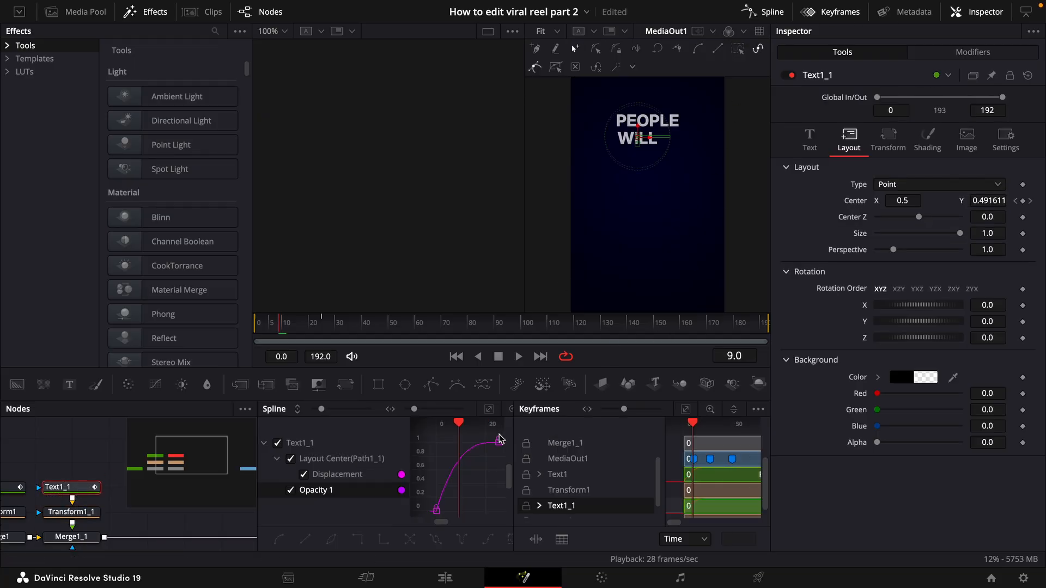
left_click_drag(500, 436, 454, 512)
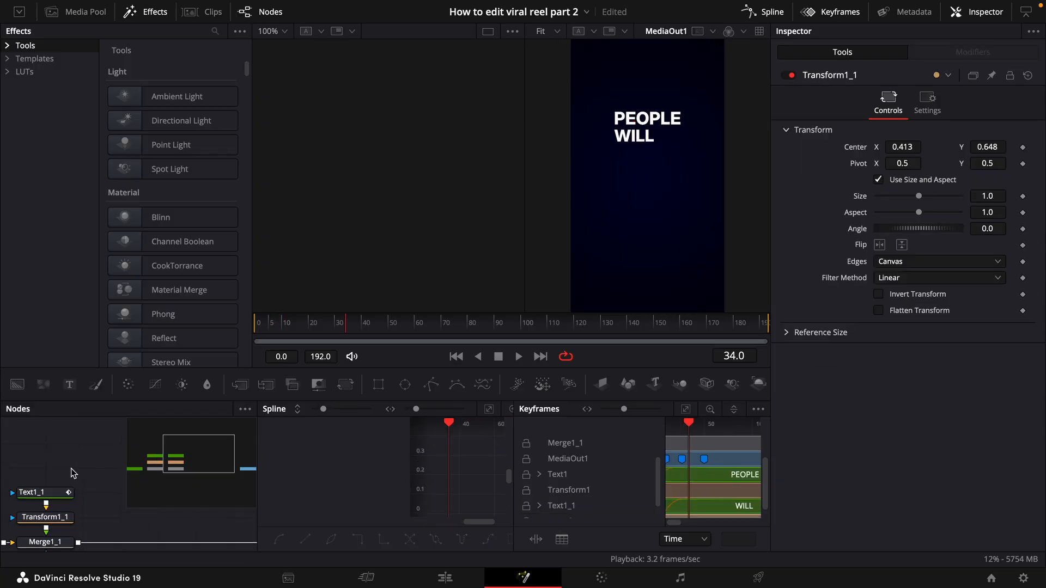
Step: Duplicate the WILL text, transform and merge nodes and insert the copies into the flow after Merge1_1
left_click_drag(76, 449, 51, 557)
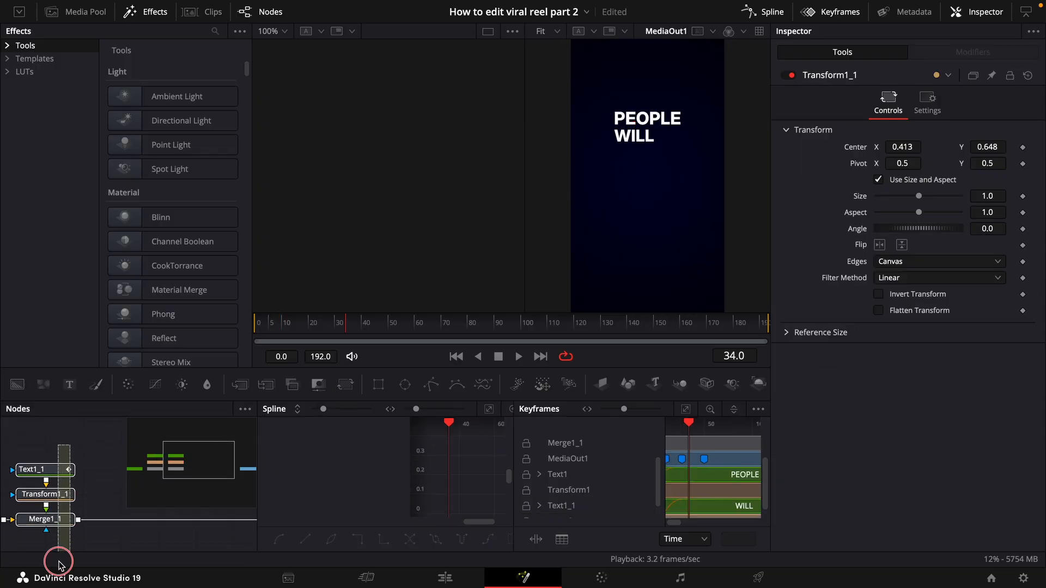
left_click(115, 537)
key("ctrl+v")
left_click_drag(119, 535, 119, 461)
scroll(109, 464, "right", 2)
Step: Change the newest duplicated text to Only and set its font to Great Vibes
left_click(76, 446)
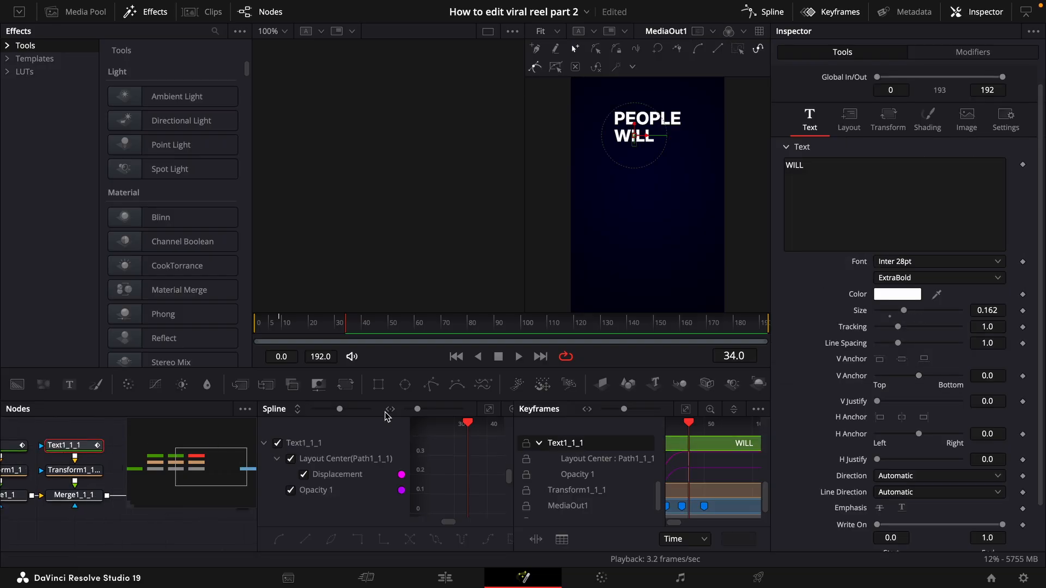
left_click_drag(875, 205, 782, 154)
type("ONLY")
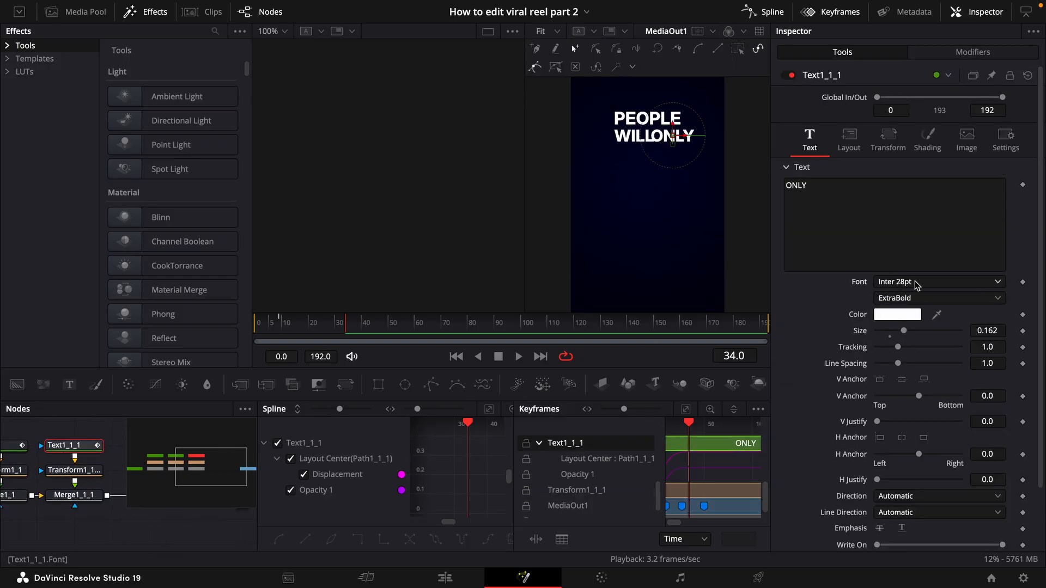
left_click(918, 281)
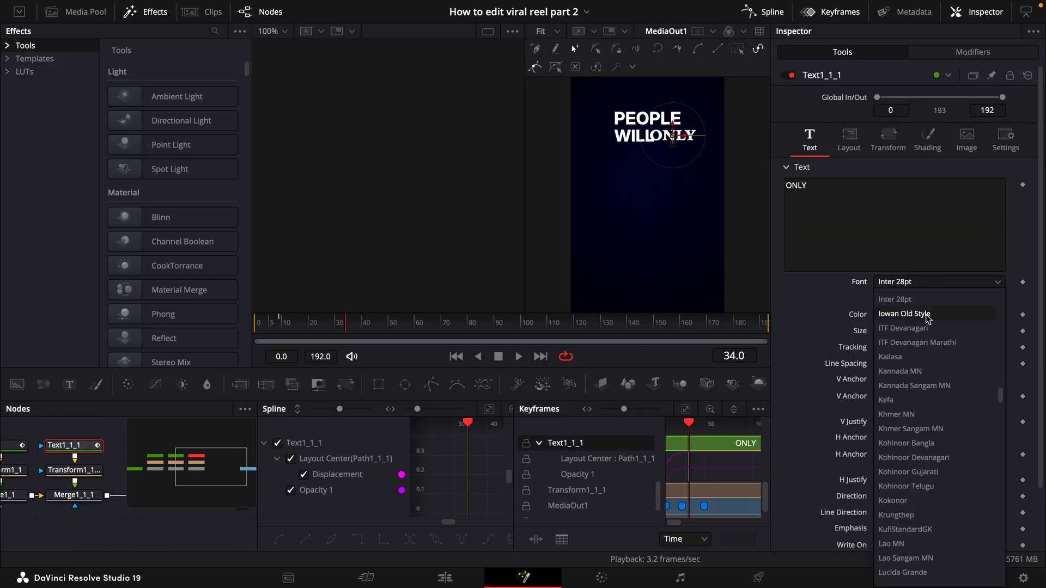
scroll(924, 332, "up", 10)
scroll(923, 332, "up", 3)
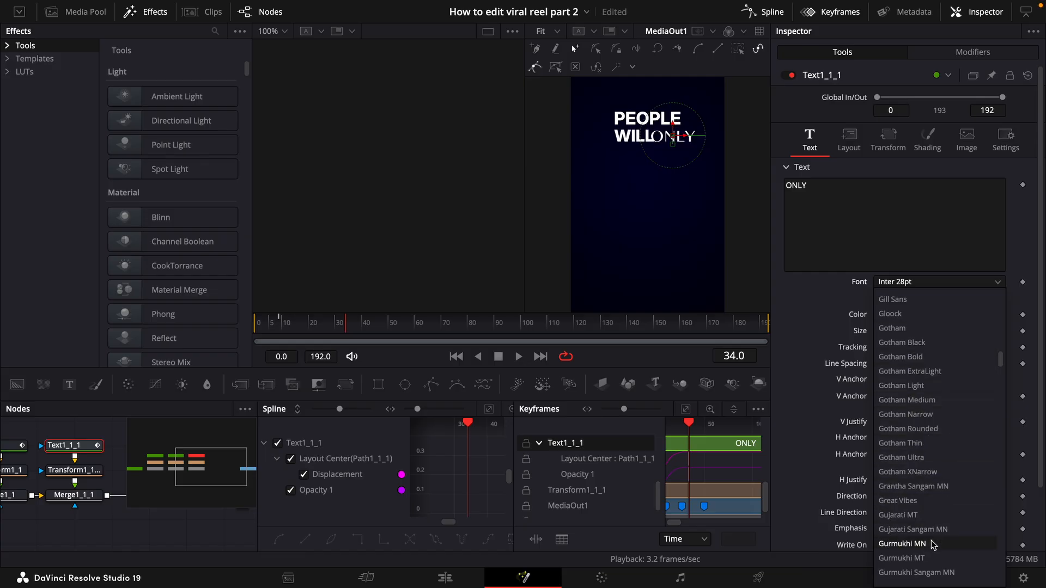
left_click(927, 500)
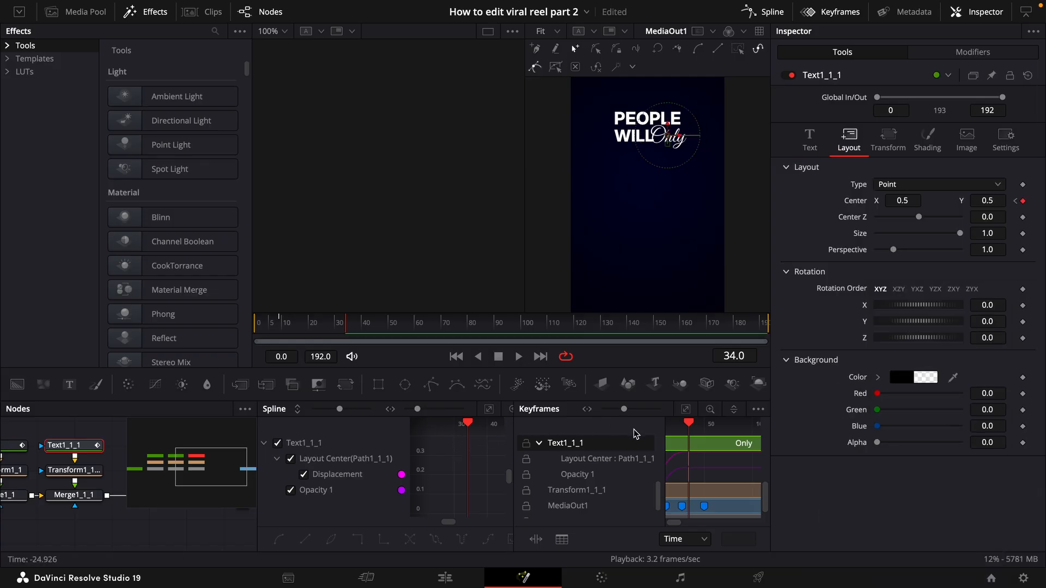
Step: Shift the Only text's position and opacity keyframes in the Spline editor so its animation starts at frame 26
left_click_drag(687, 428, 680, 431)
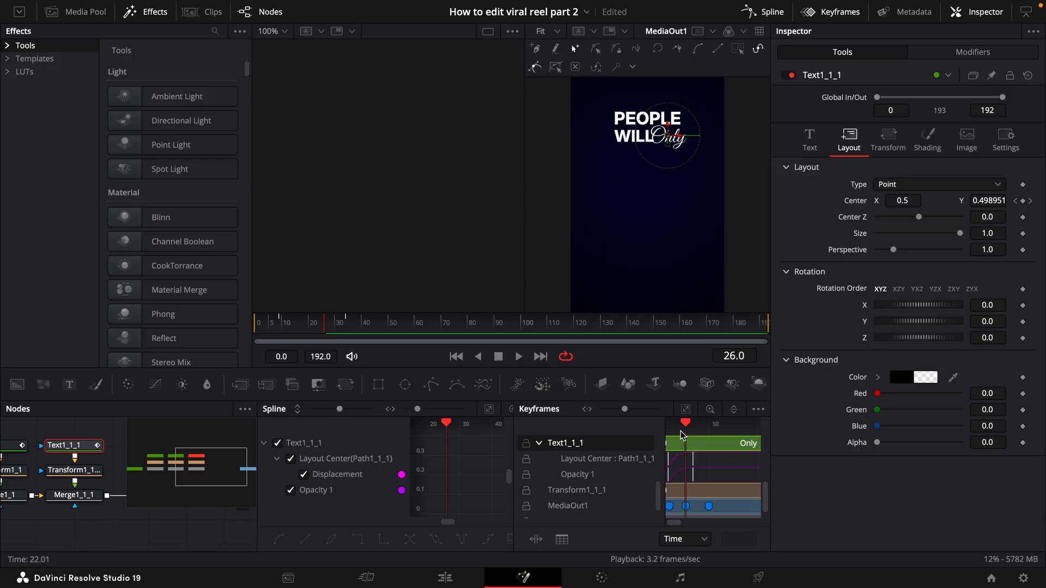
left_click(490, 413)
left_click_drag(430, 517, 474, 518)
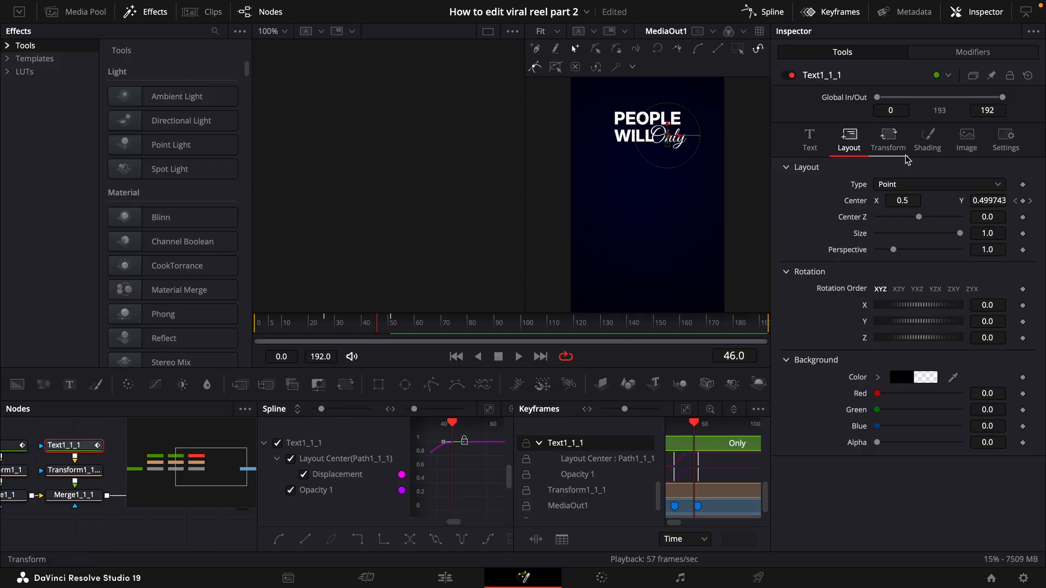
Step: Shade the Only text with a gradient running from Blueberry blue to a lighter blue
left_click(927, 142)
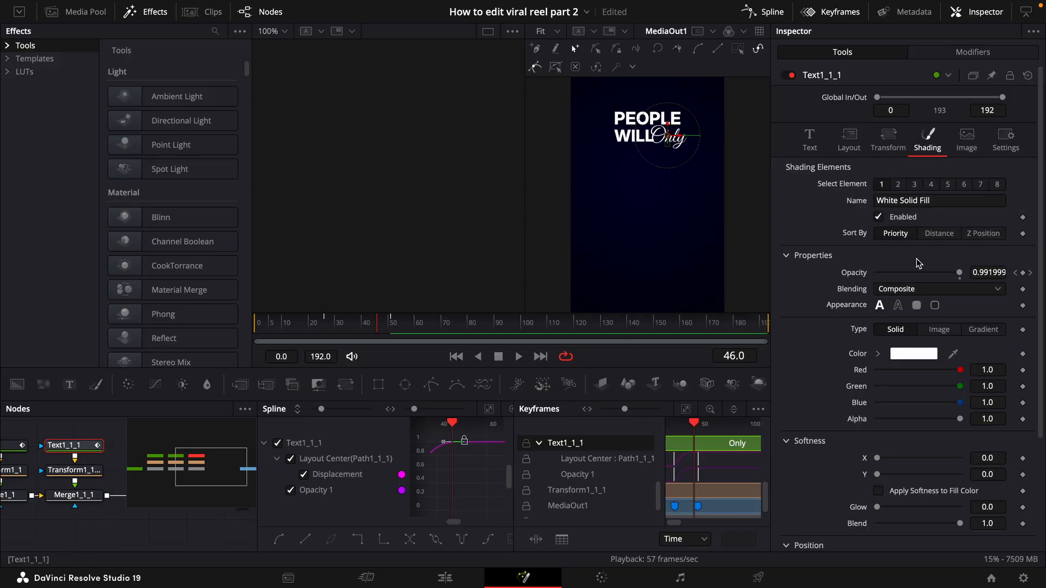
left_click(985, 332)
left_click(906, 391)
left_click(244, 380)
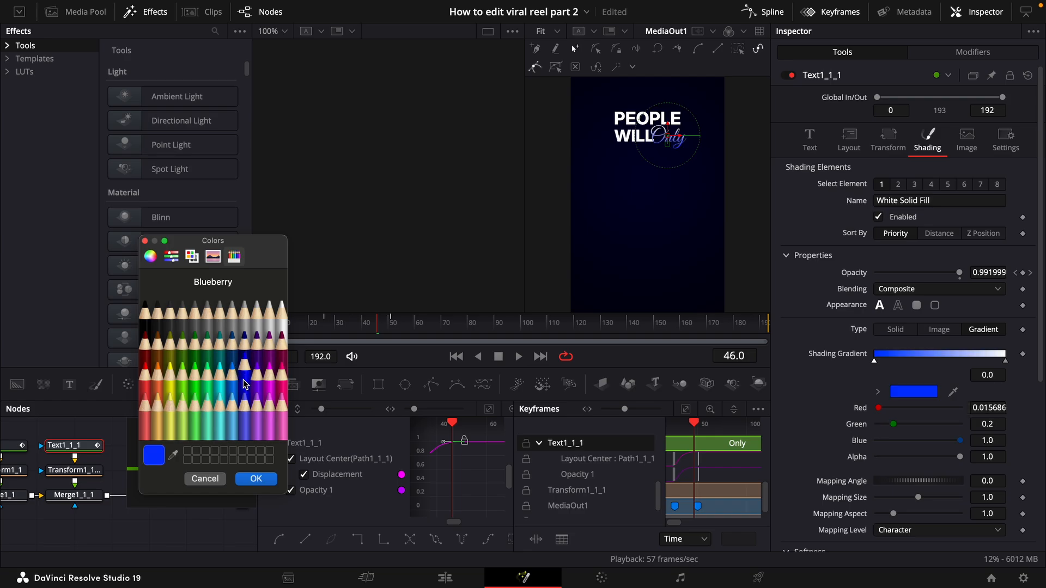
left_click(250, 479)
left_click(1005, 360)
left_click(912, 391)
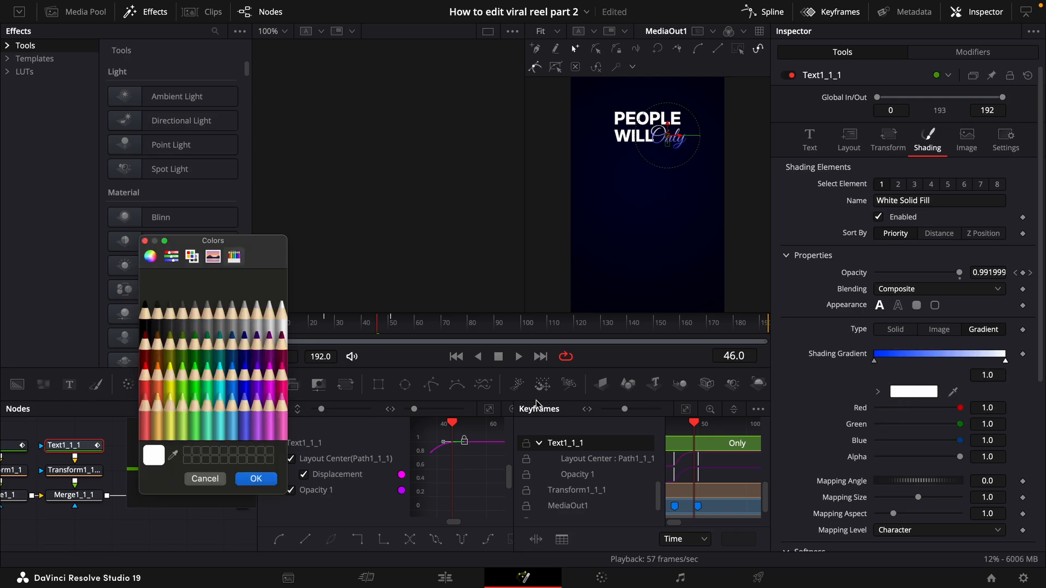
left_click(242, 379)
left_click(256, 479)
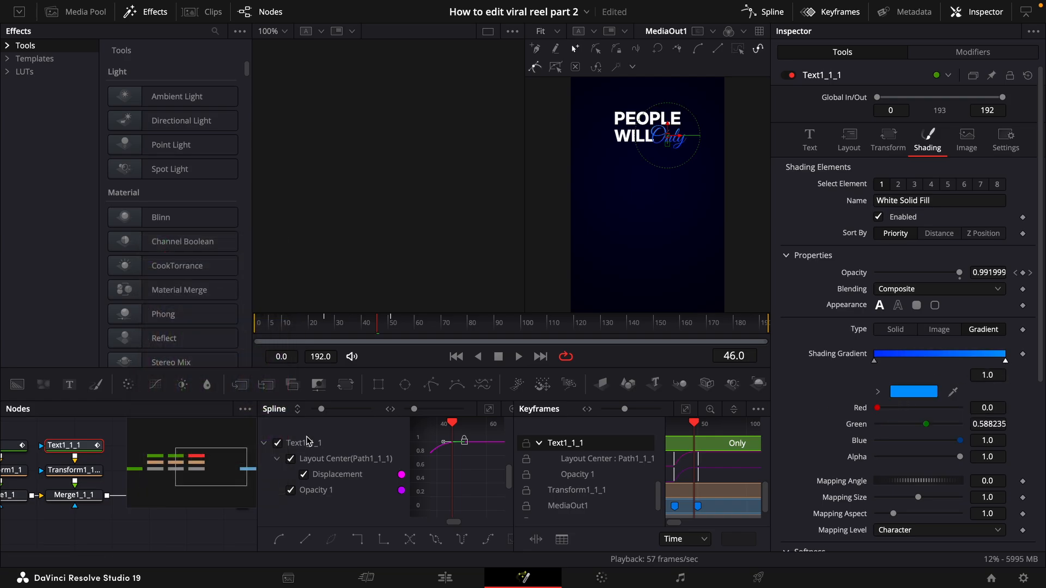
Step: Play through the three-word text animation, stop at frame 50, and close the Keyframes editor
left_click(225, 490)
mouse_move(225, 490)
left_mouse_down()
mouse_move(35, 502)
mouse_move(229, 502)
left_mouse_up()
left_click_drag(599, 465, 652, 464)
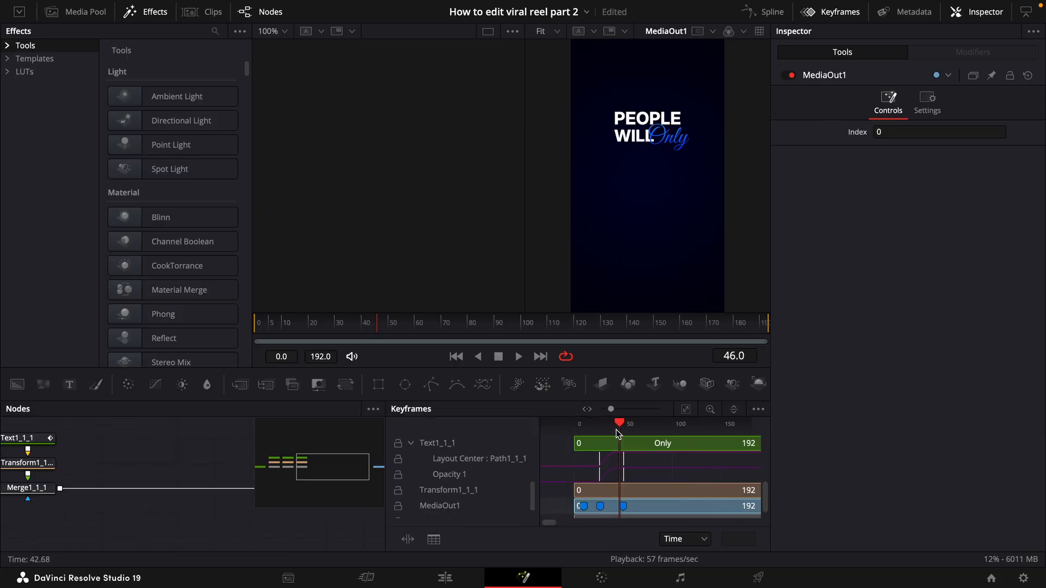
left_click_drag(618, 429, 599, 436)
key("space")
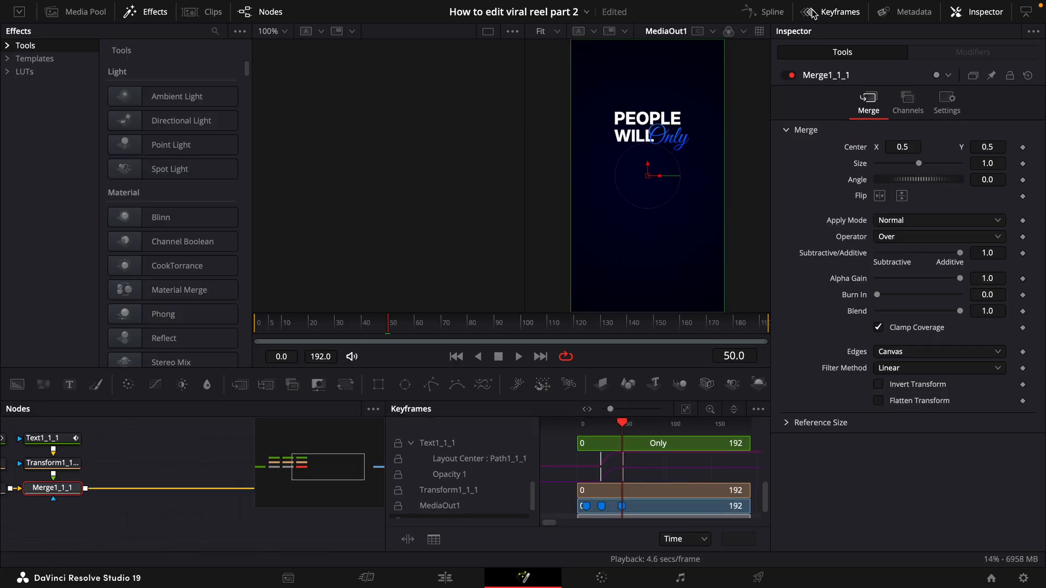
left_click(839, 14)
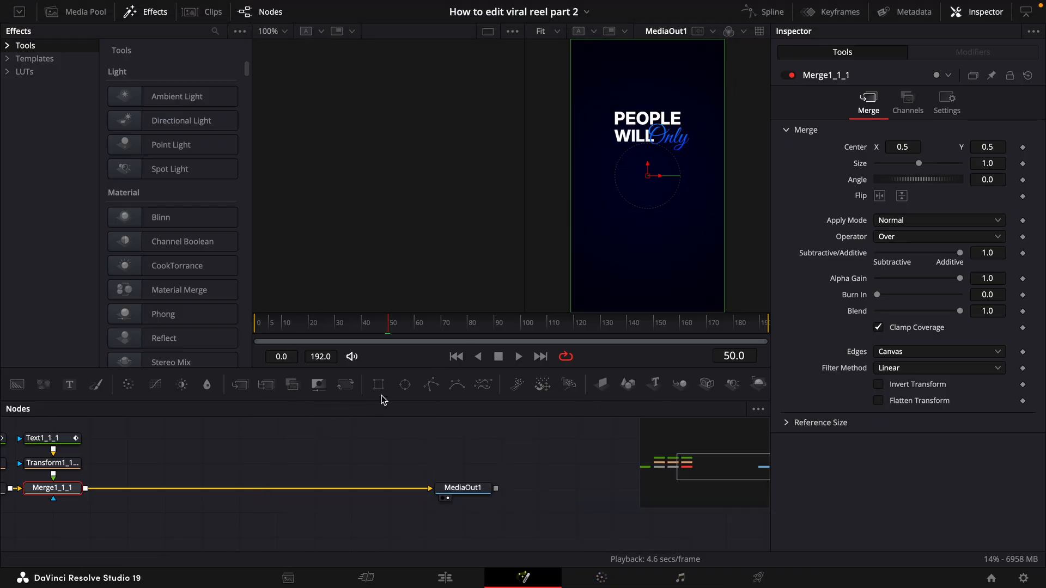
Step: Add a Background node, make it solid white, and merge it over the output of Merge1_1_1
left_click(17, 384)
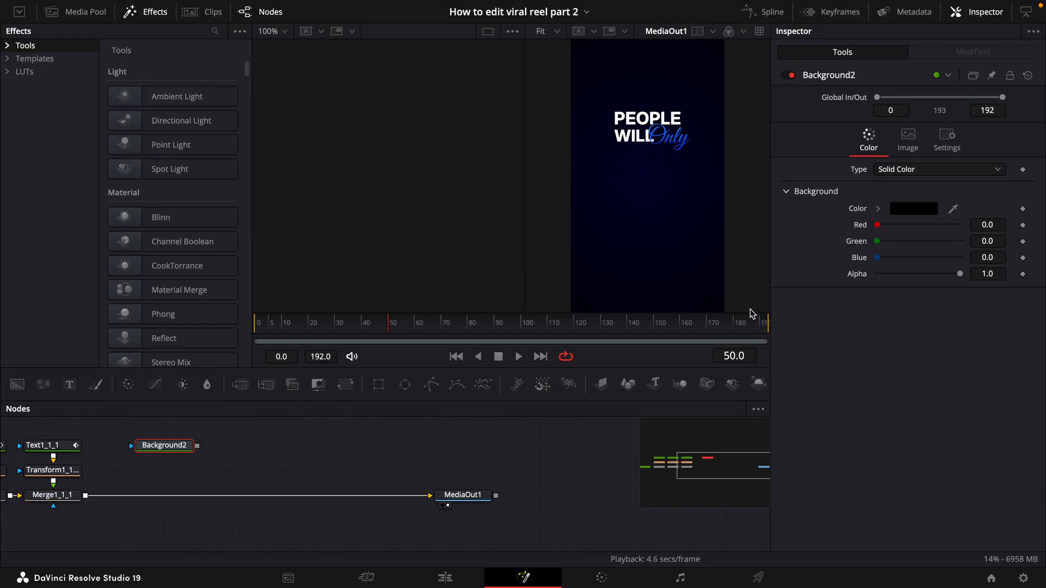
left_click(914, 209)
left_click(263, 317)
left_click(256, 476)
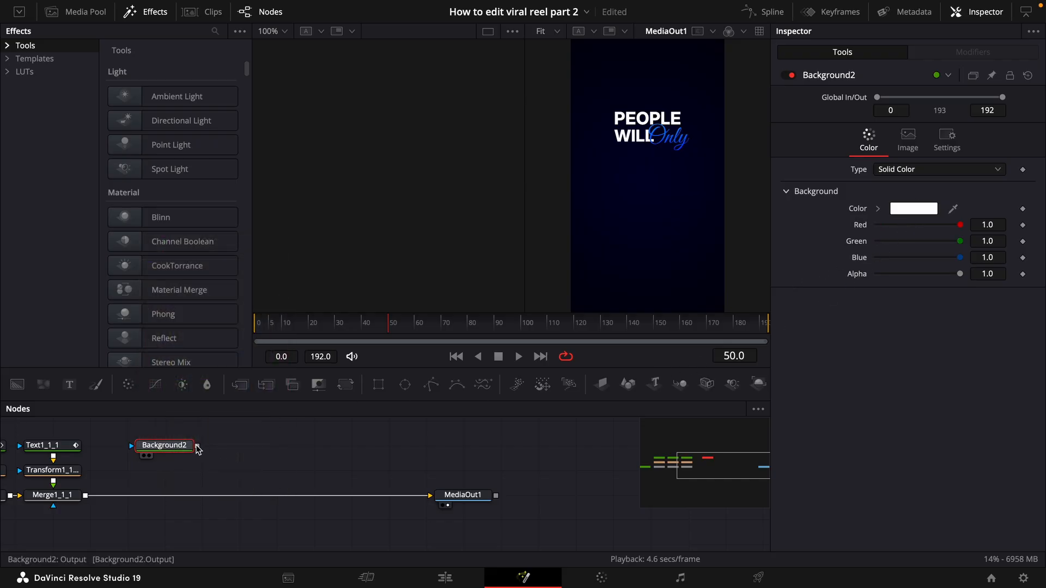
left_click_drag(198, 446, 93, 495)
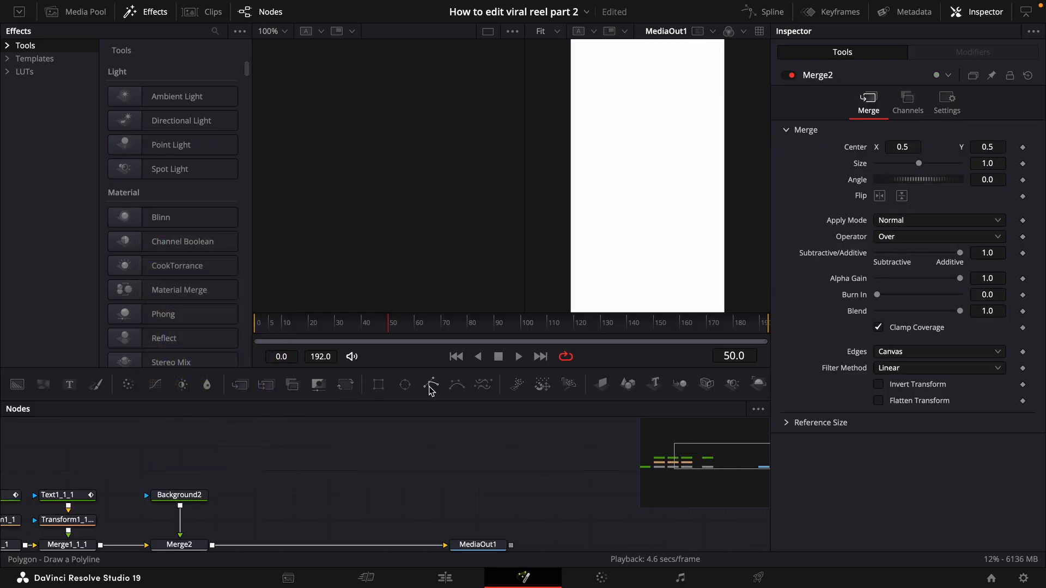
Step: Add a Polygon mask node and connect it to the white Background2 node
left_click_drag(431, 384, 205, 475)
left_click_drag(206, 472, 180, 495)
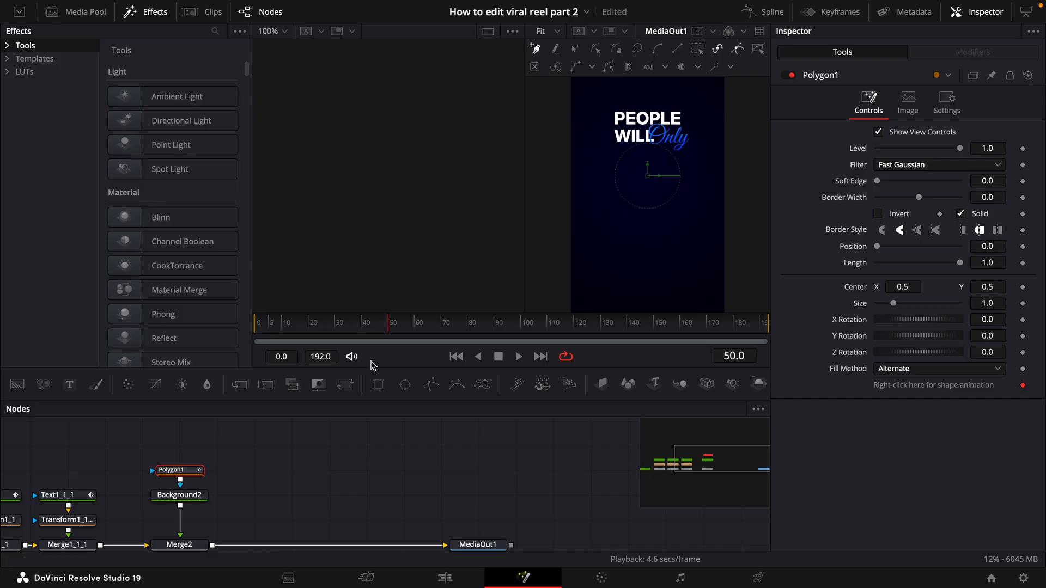
key("super+Tab")
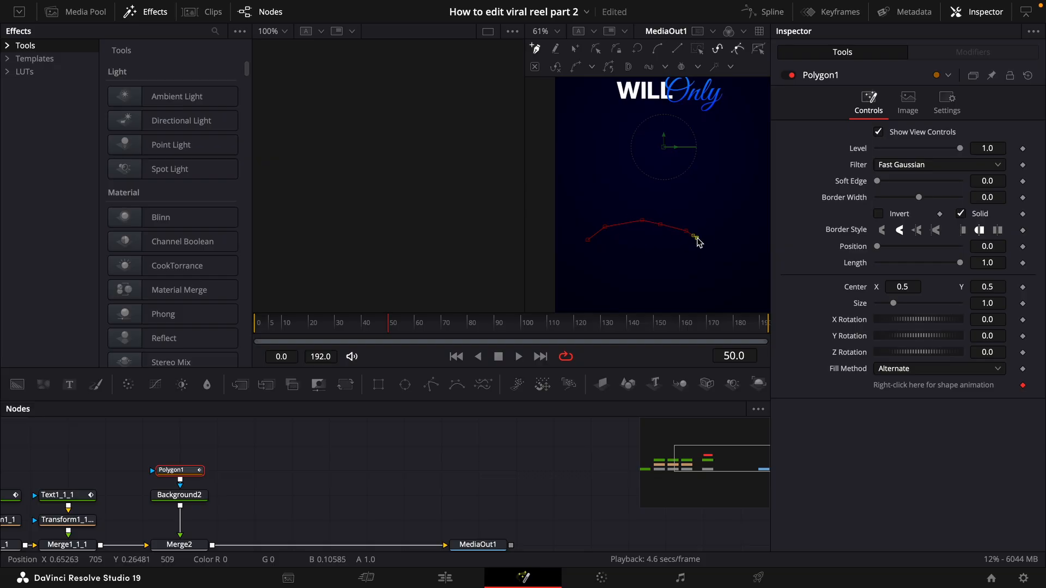
Step: Draw a closed, eye-shaped polygon mask in the lower half of the frame and pull its pointed corner slightly outward
left_click(693, 229)
left_click(717, 244)
left_click(705, 272)
left_click(669, 278)
left_click(644, 279)
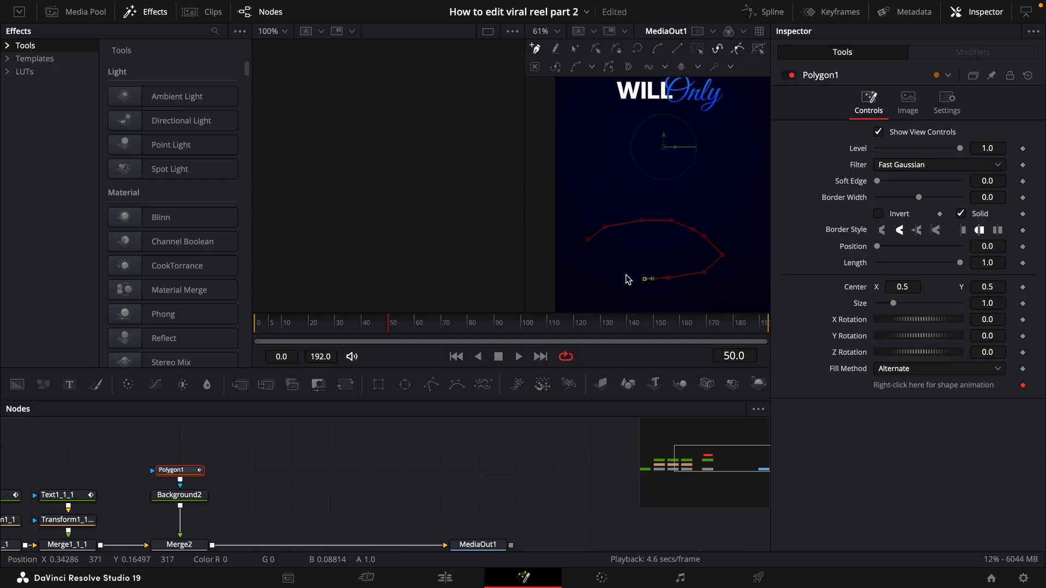
left_click(620, 273)
left_click(592, 259)
left_click(588, 245)
left_click(588, 240)
left_click_drag(723, 255, 729, 255)
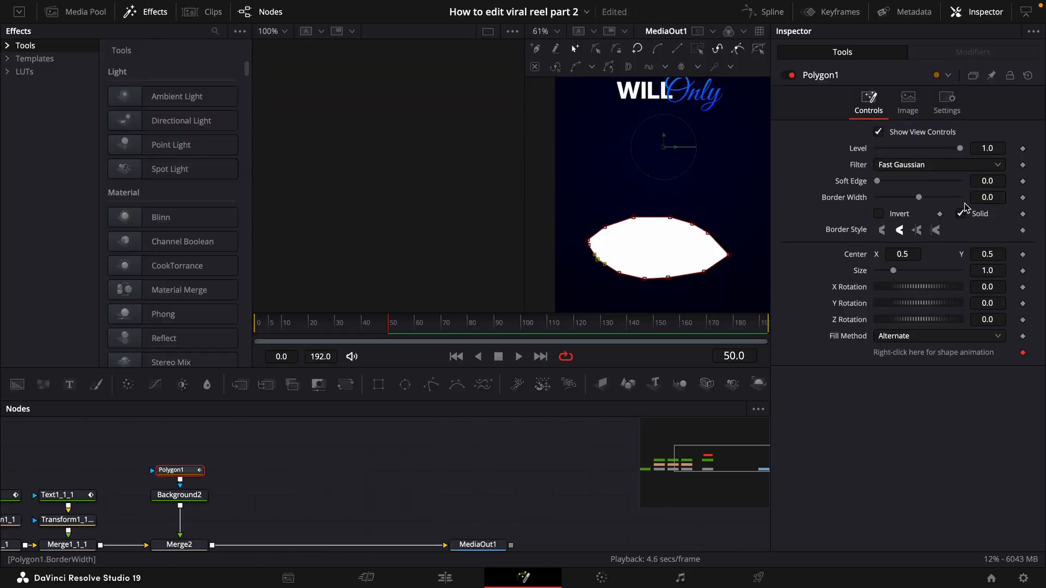
Step: Turn the polygon into an unfilled outline with Border Width 0.0121, flat ends and sharp mitred corners
left_click(962, 215)
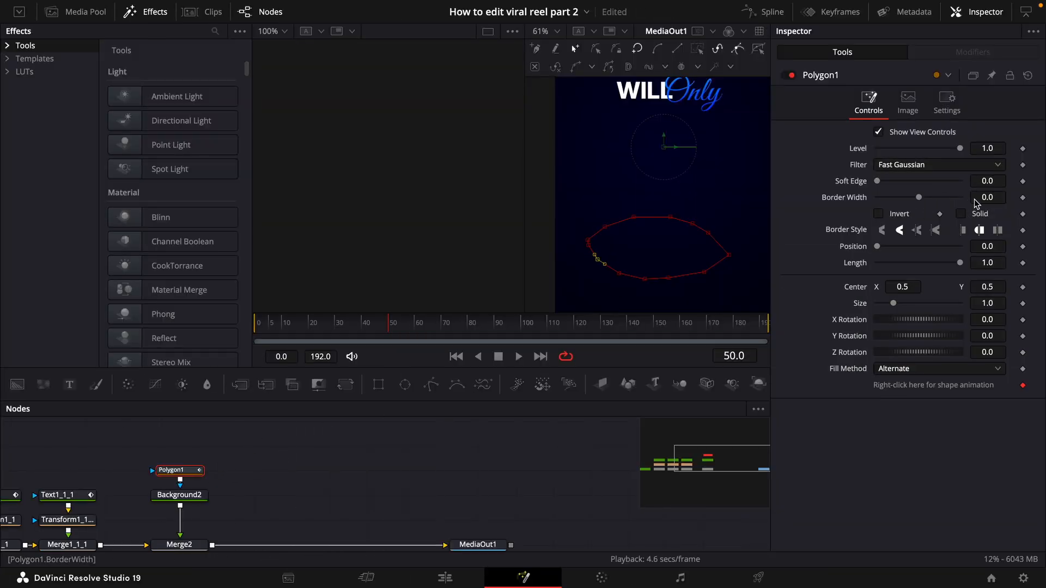
left_click_drag(980, 199, 548, 189)
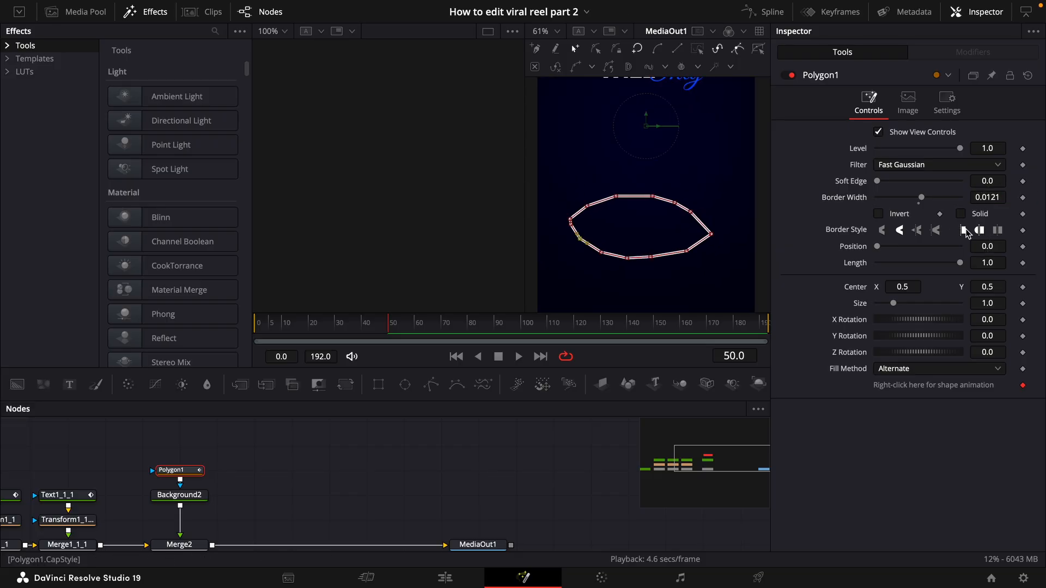
left_click(965, 230)
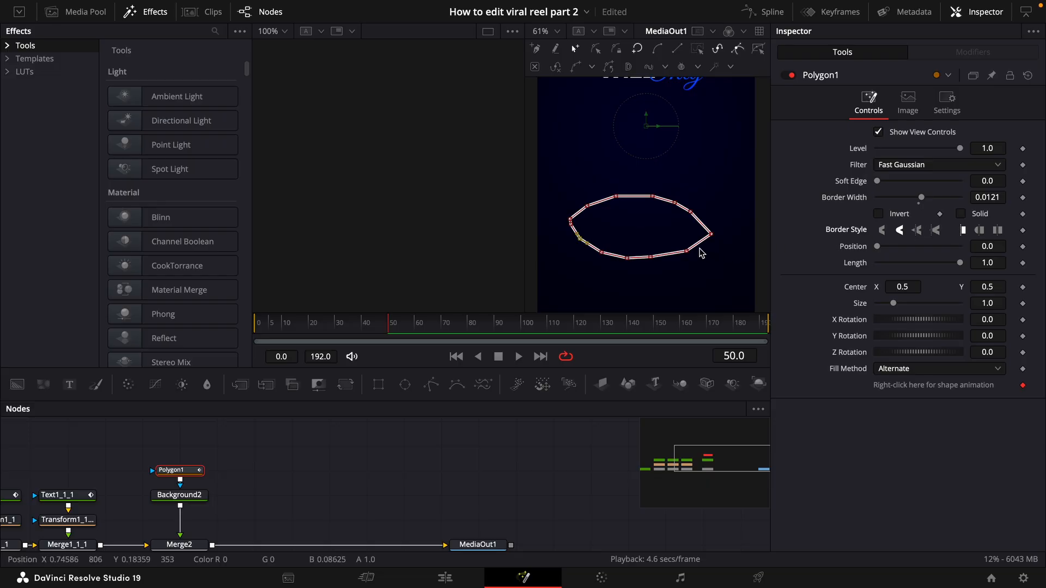
scroll(701, 252, "up", 10)
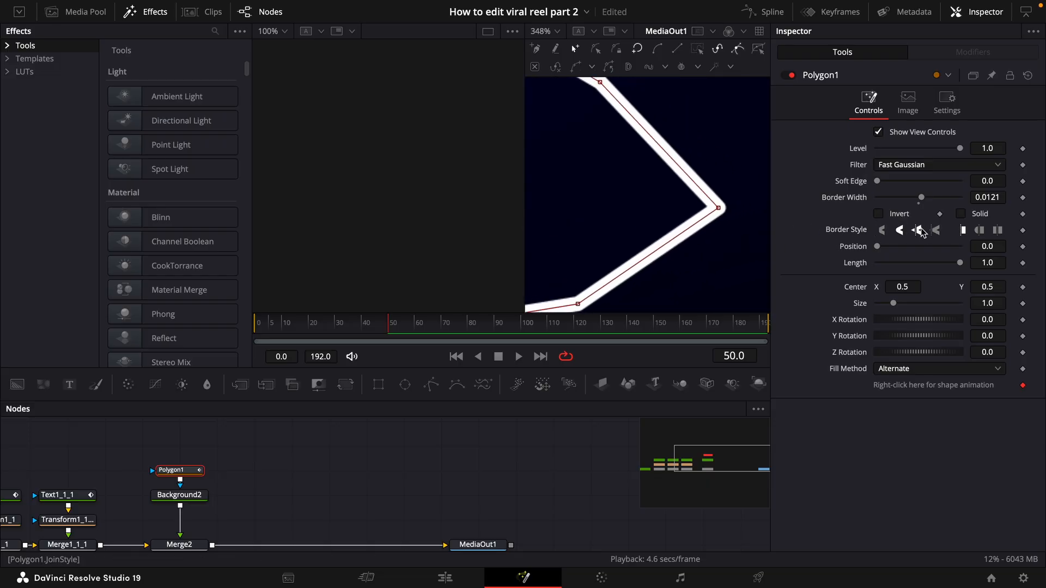
left_click(936, 230)
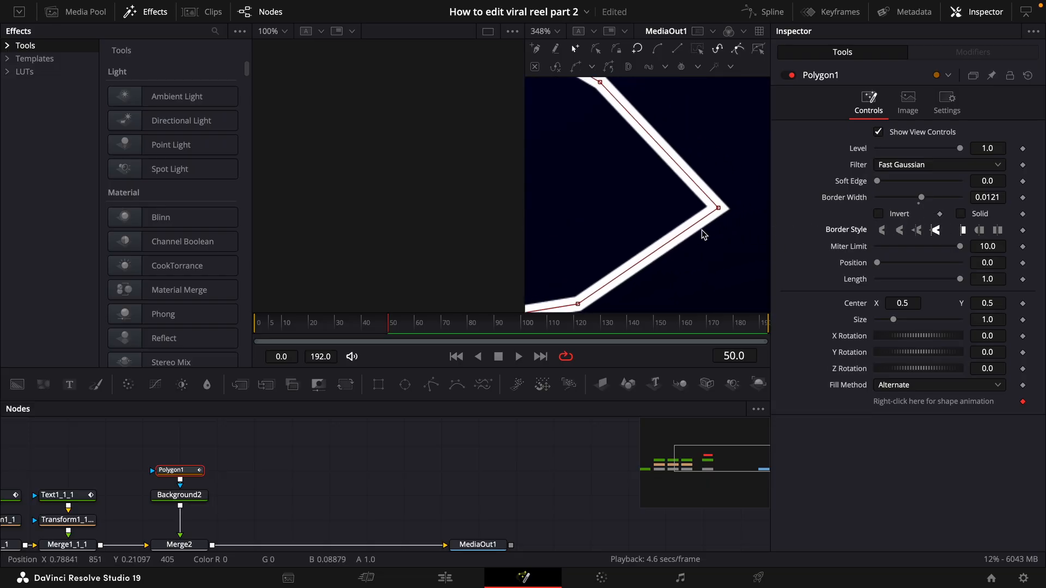
scroll(701, 235, "down", 7)
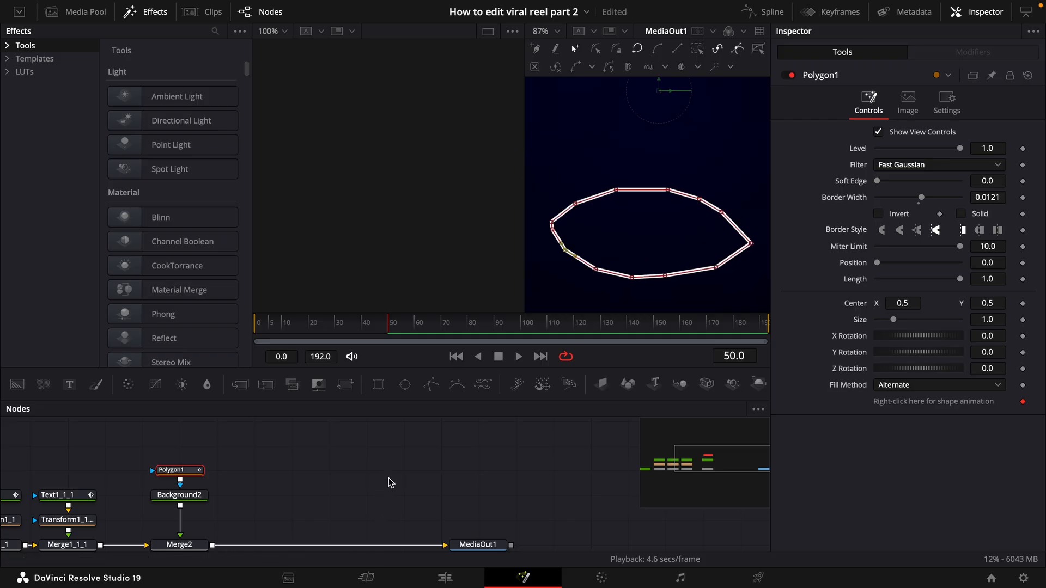
Step: Move Background2 and its polygon mask higher in the node graph, then duplicate Background2 and merge the copy over it
left_click_drag(234, 433, 158, 501)
left_click_drag(180, 495, 180, 470)
left_click(313, 483)
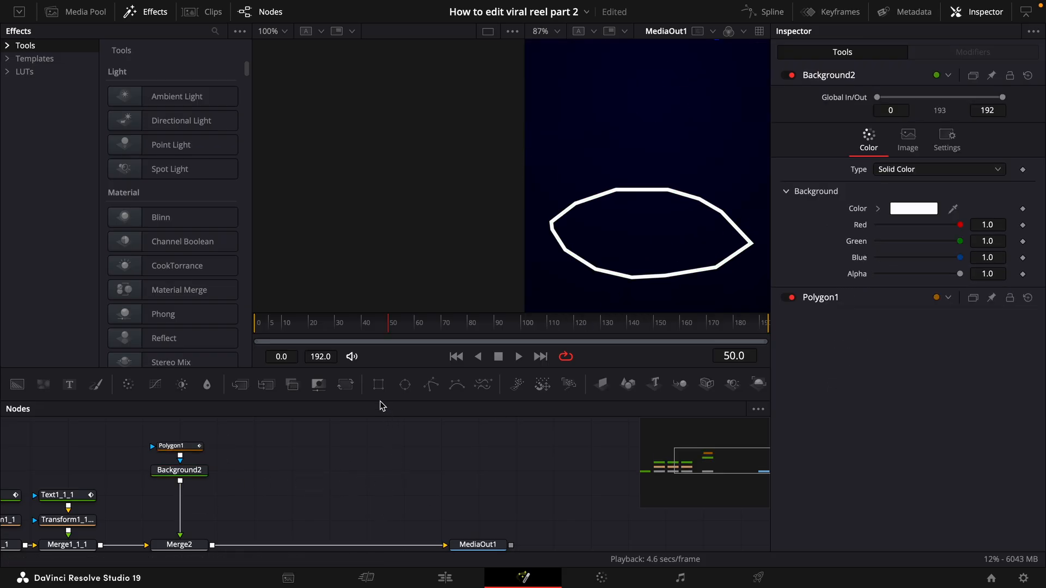
left_click(179, 470)
key("ctrl+c")
key("ctrl+v")
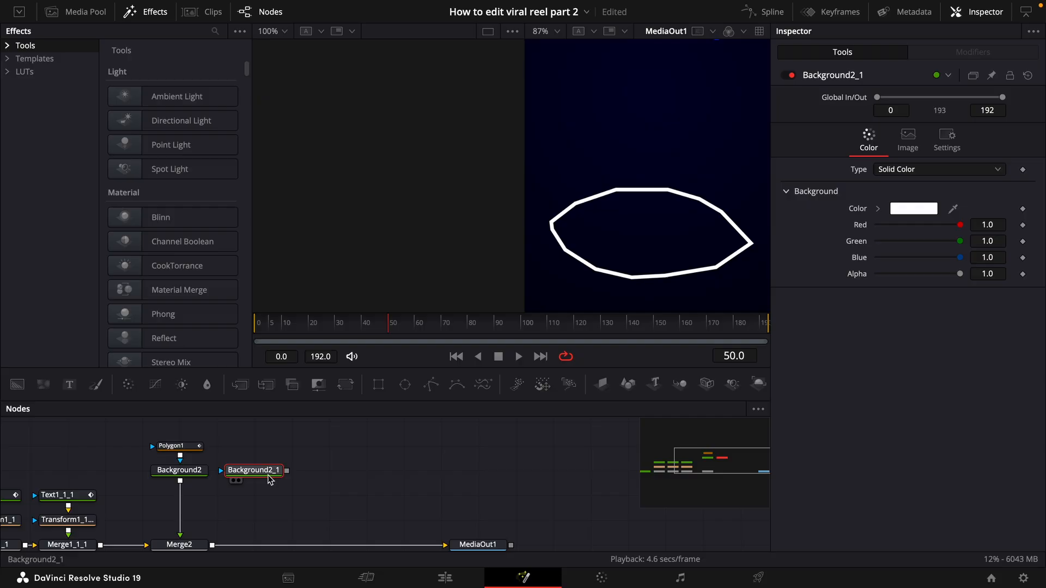
left_click_drag(268, 479, 213, 470)
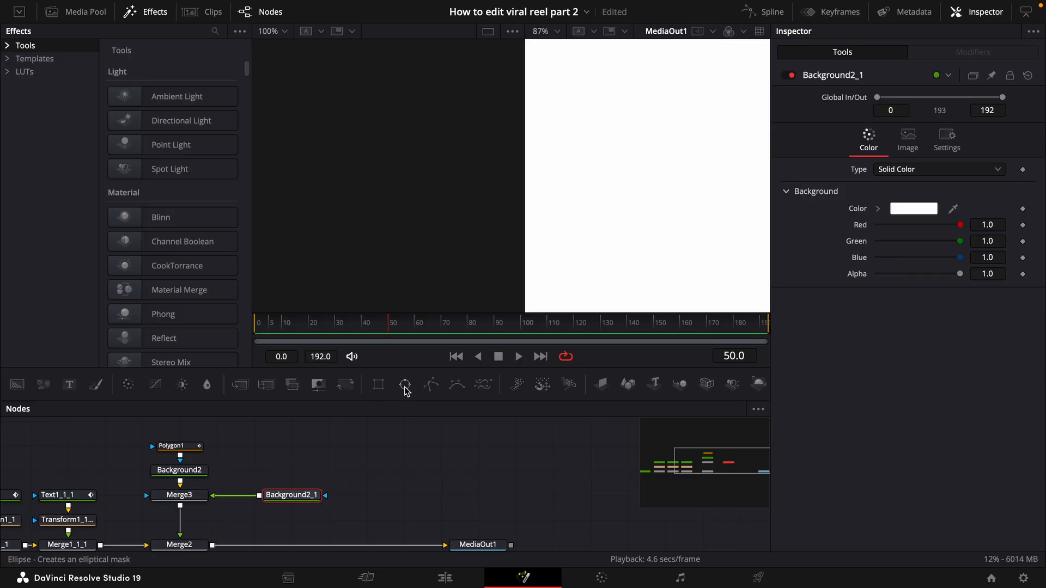
Step: Mask the duplicated background with an Ellipse and make it an unfilled outline with Border Width 0.0083
left_click(405, 384)
left_click_drag(314, 469, 338, 495)
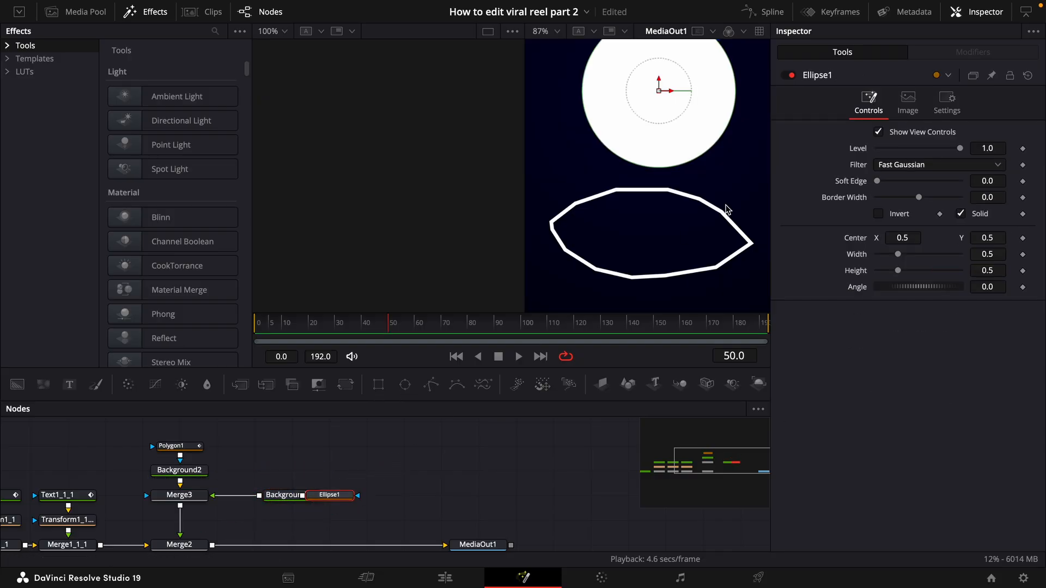
left_click(960, 214)
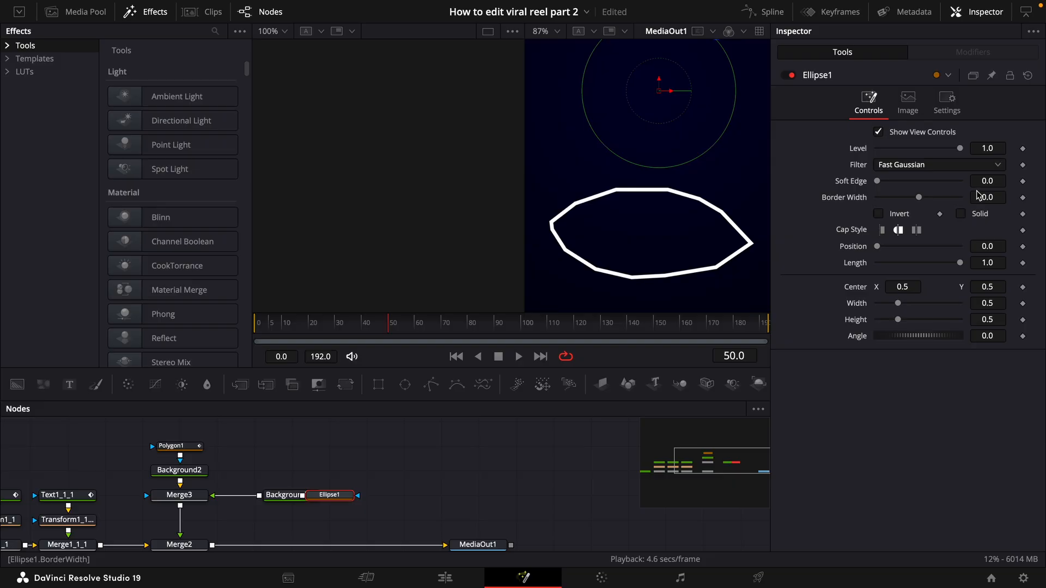
left_click_drag(982, 197, 524, 194)
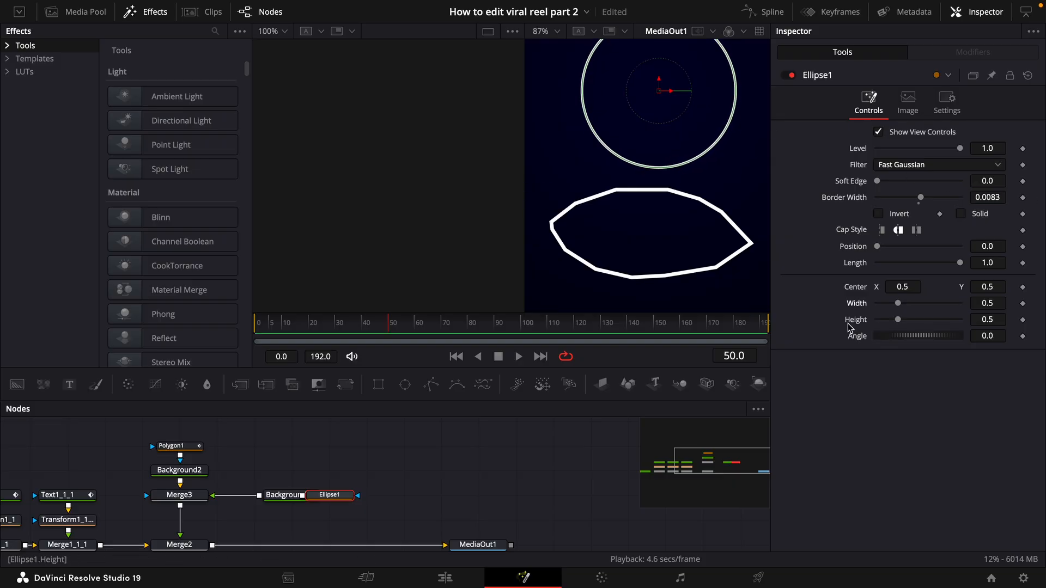
Step: Link the ellipse's Height to its Width with an expression
right_click(850, 325)
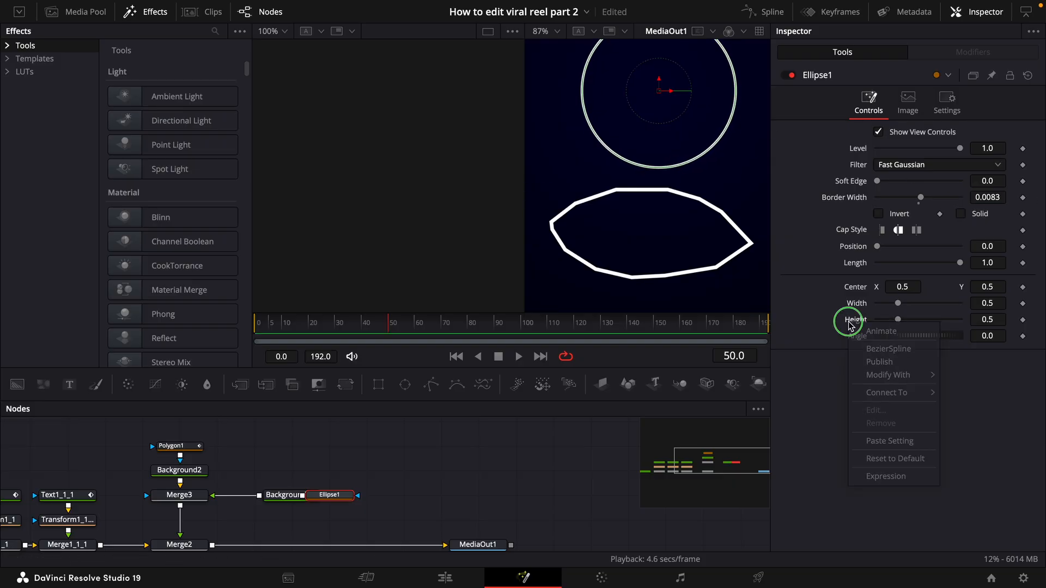
left_click(893, 475)
left_click_drag(879, 335, 898, 305)
Step: Fit the circle inside the eye with Width 0.315 and Center Y 0.240215, and shift Polygon1 to Center X 0.534
left_click_drag(985, 288, 829, 386)
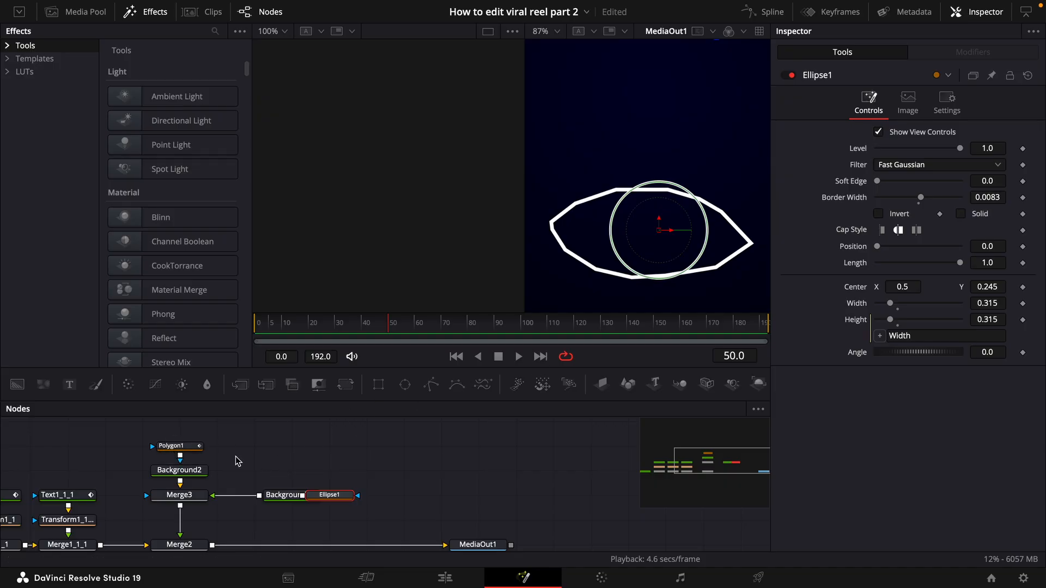
left_click(193, 446)
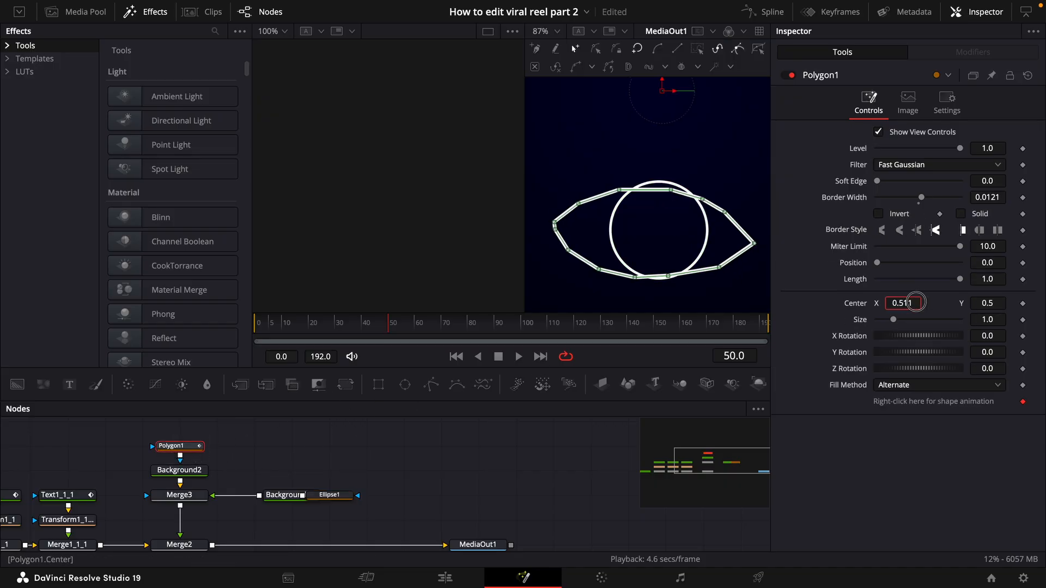
left_click(659, 223)
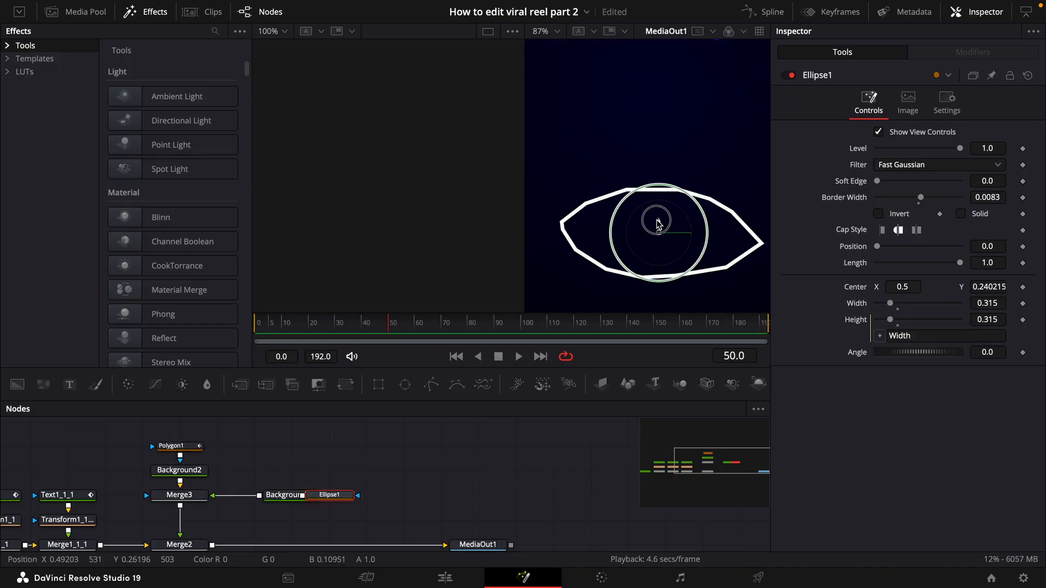
Step: Duplicate Polygon1, connect the copy as the mask of Merge3, and make it solid so it clips the circle
left_click(174, 446)
key("ctrl+v")
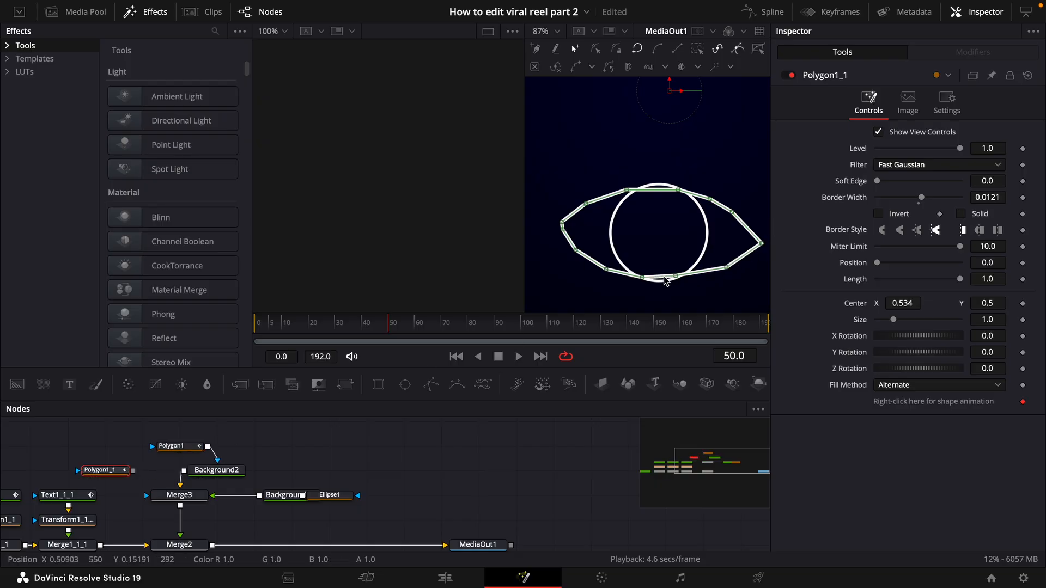
left_click_drag(133, 470, 153, 496)
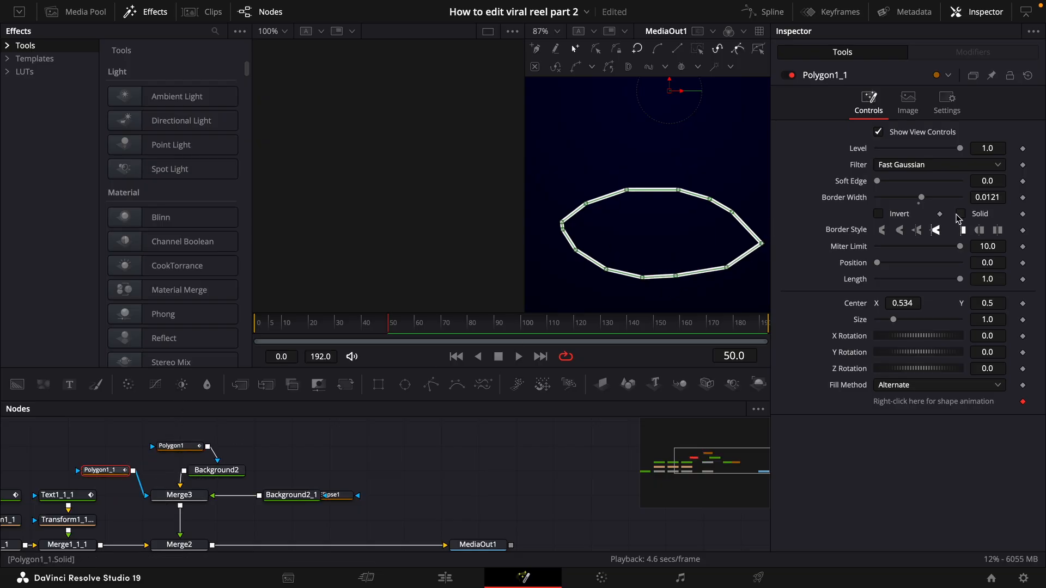
left_click(959, 214)
Step: Duplicate Background2_1 together with Ellipse1 and merge the copies after Merge3
left_click_drag(442, 491, 285, 493)
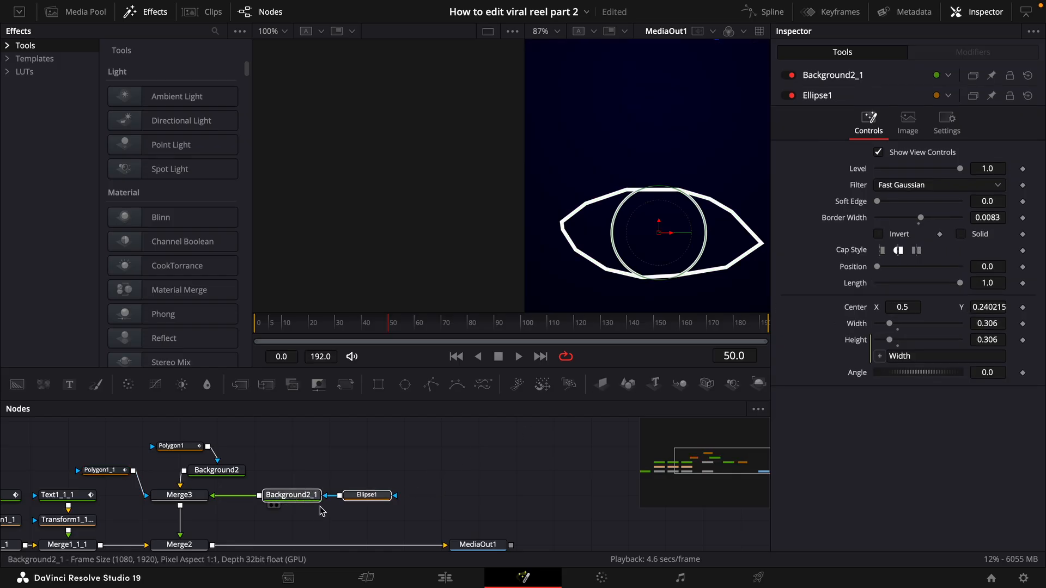
key("ctrl+c")
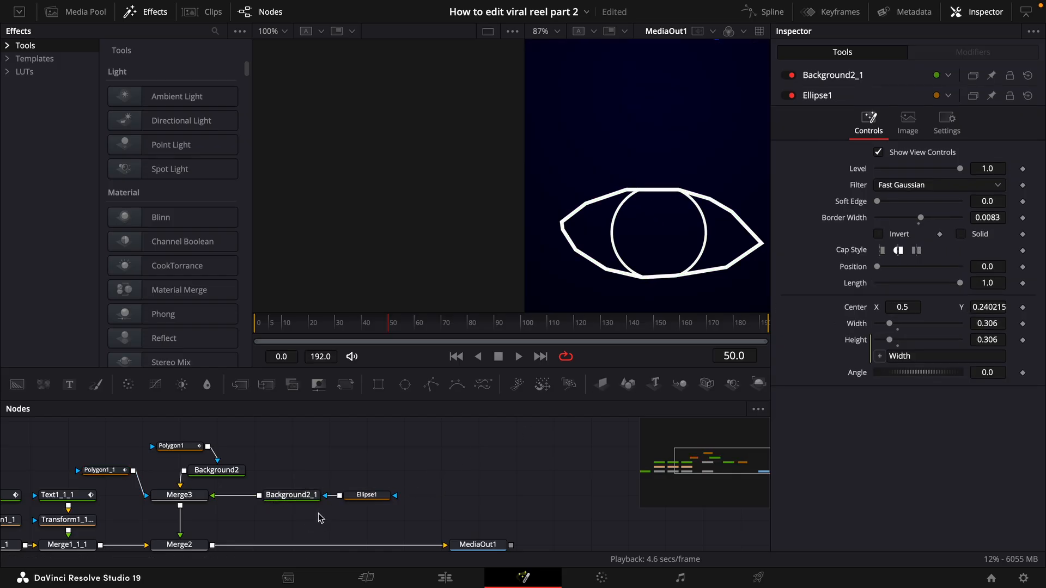
key("ctrl+v")
left_click_drag(293, 530, 151, 521)
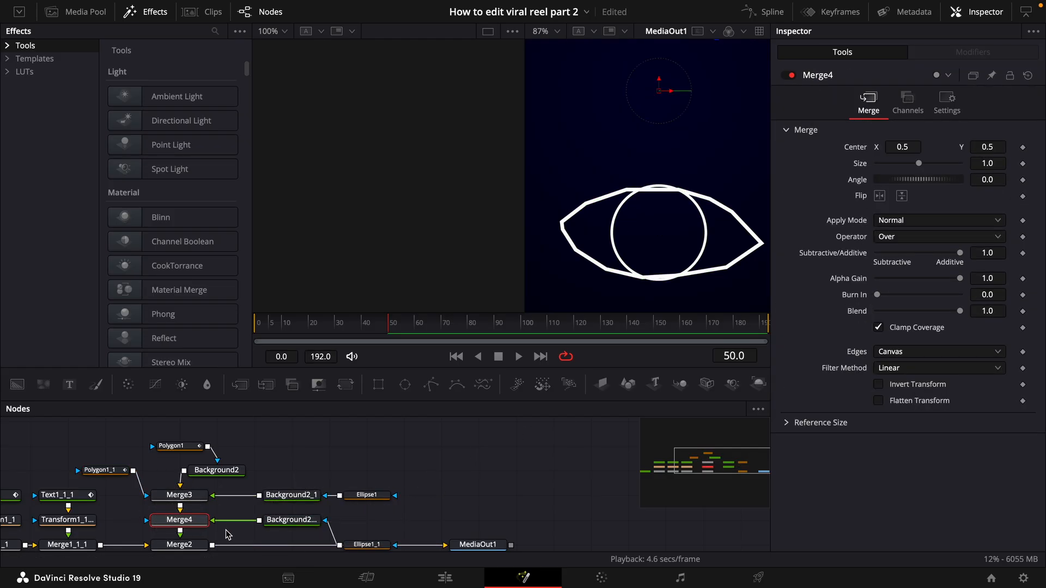
Step: Align Ellipse1_1 beside its background node, then make it a solid pupil with Width 0.16
left_click_drag(367, 545, 366, 519)
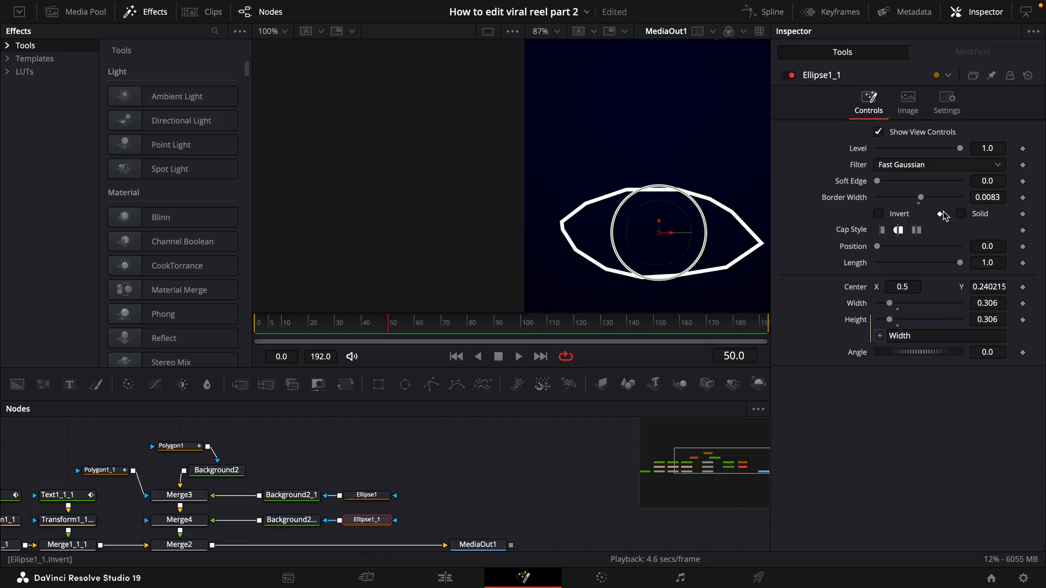
left_click(960, 213)
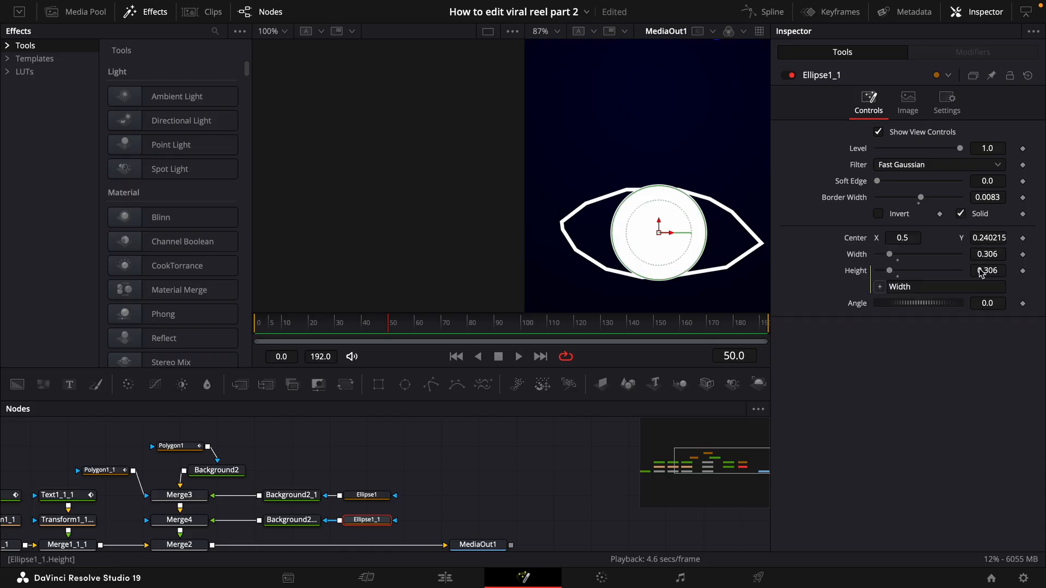
scroll(991, 265, "down", 10)
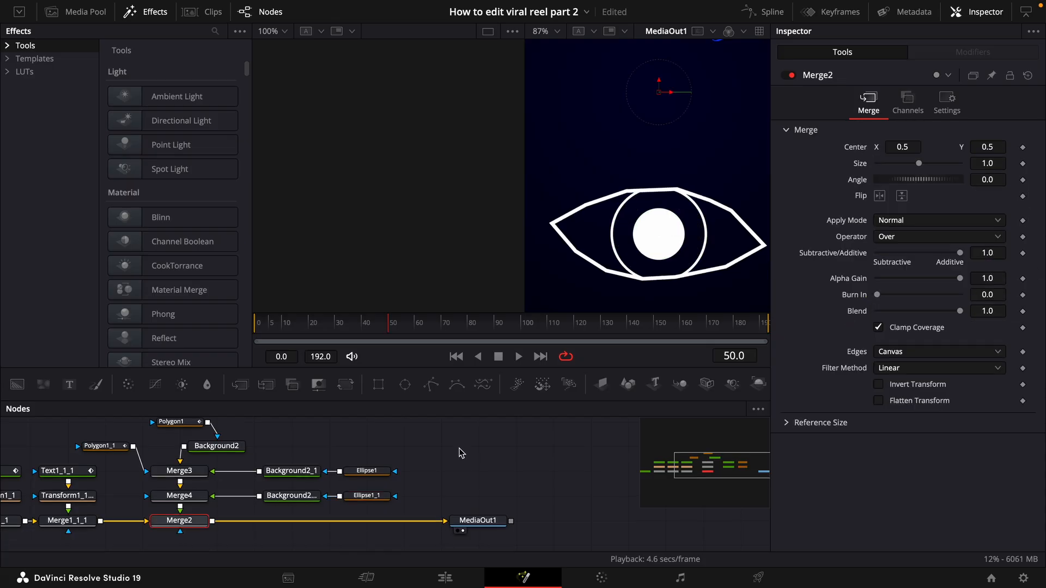
Step: Keyframe Polygon1's Length from 0 at frame 50 to 1.0 at frame 90 and play back the animation
left_click(183, 423)
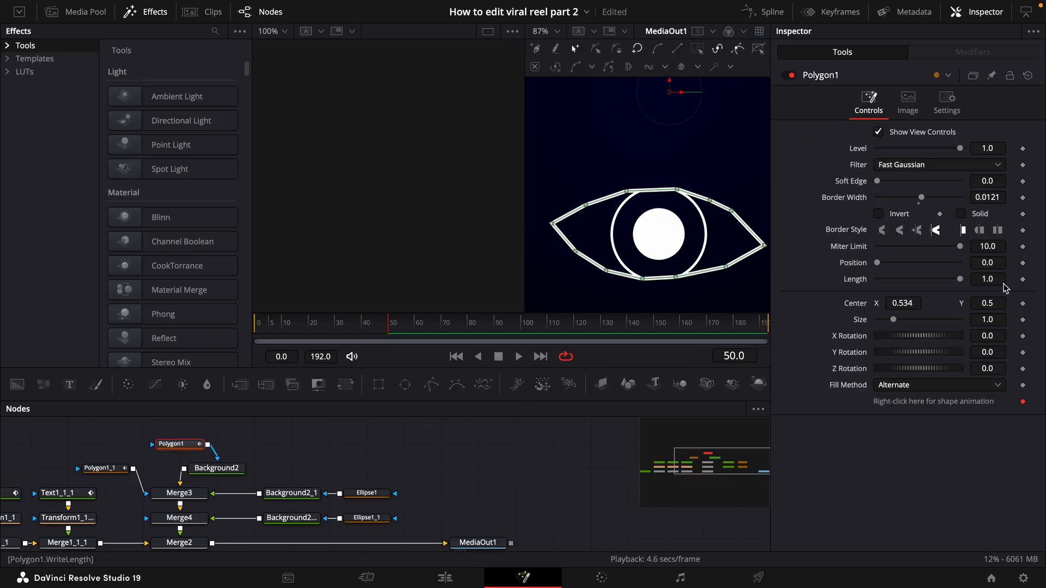
left_click(1022, 281)
left_click(1016, 279)
left_click_drag(959, 279, 632, 285)
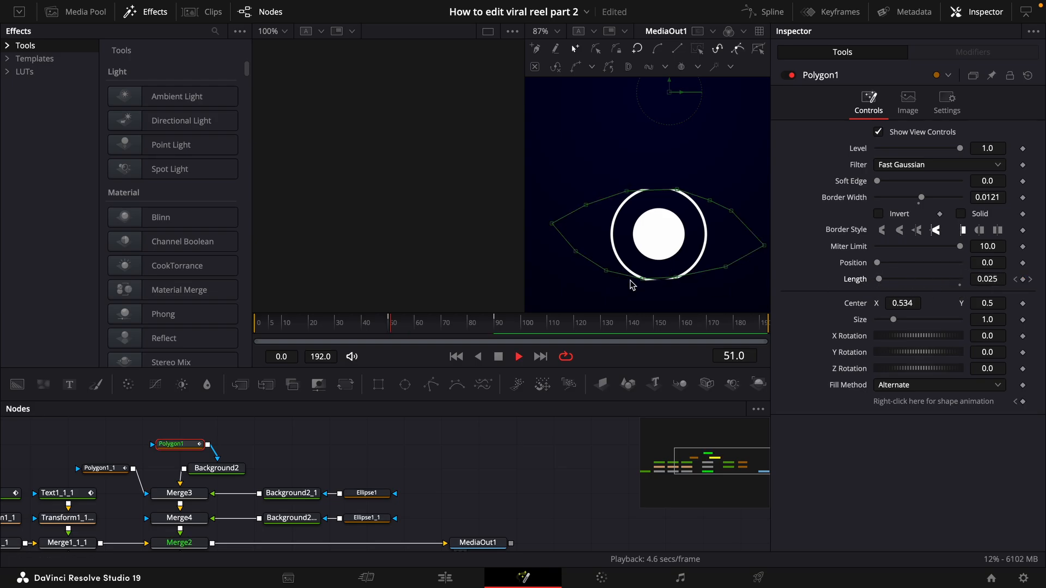
key("space")
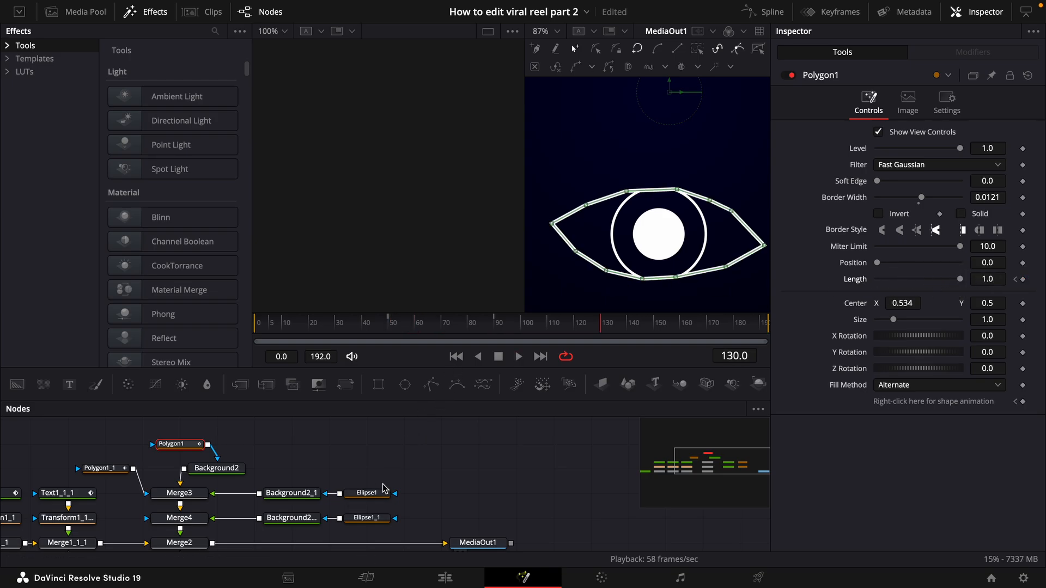
Step: Keyframe Ellipse1's Length so the circle draws on from frame 50 and reaches 1.0 at frame 90
left_click(383, 488)
left_click(392, 325)
left_click(388, 325)
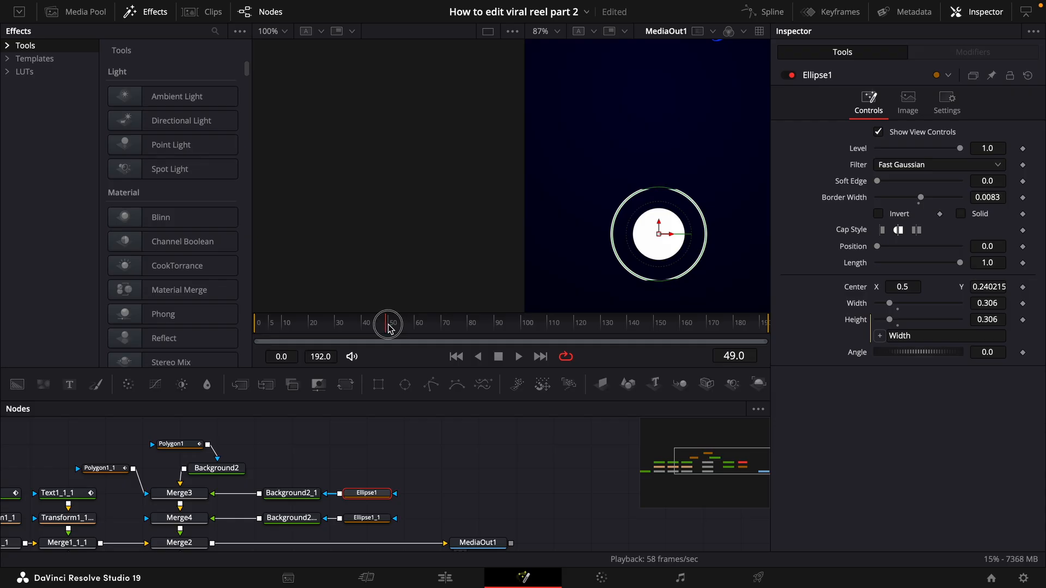
left_click(1023, 263)
left_click(496, 325)
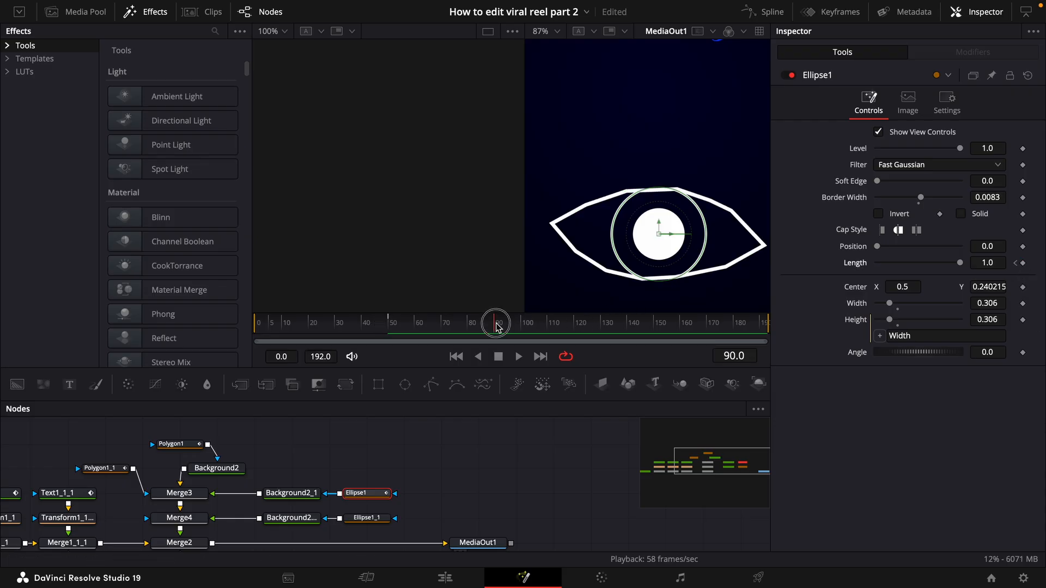
left_click(1023, 263)
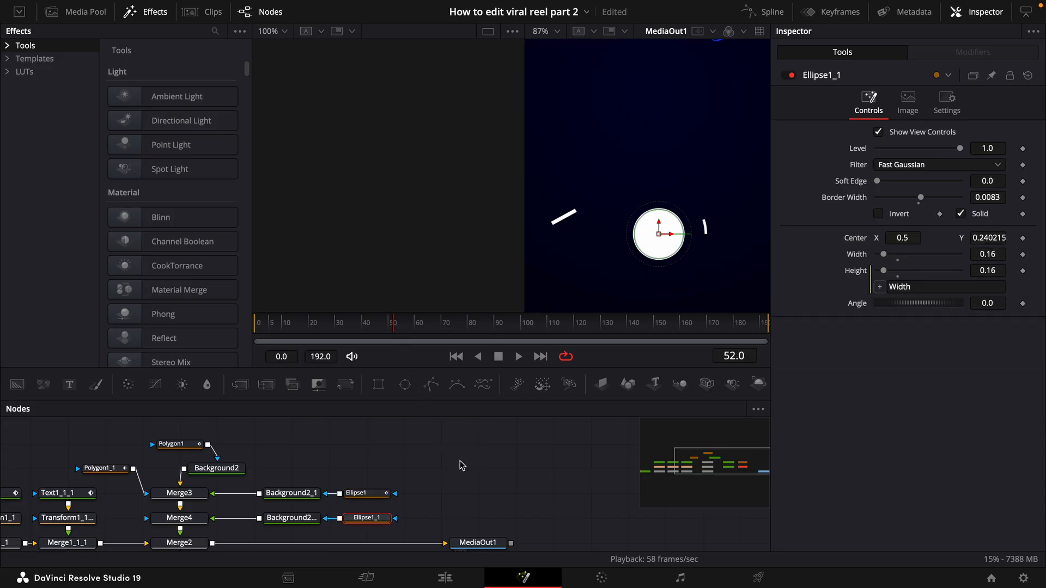
Step: Keyframe Ellipse1_1's Width from 0.0 at frame 50 to 0.16 at frame 90 and play back the growing pupil
left_click(460, 460)
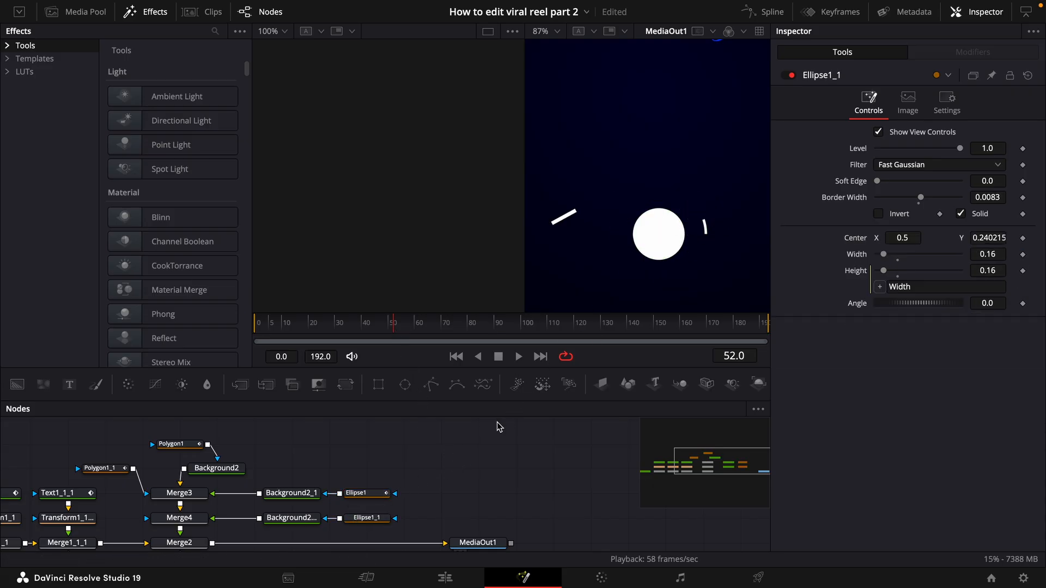
left_click(370, 517)
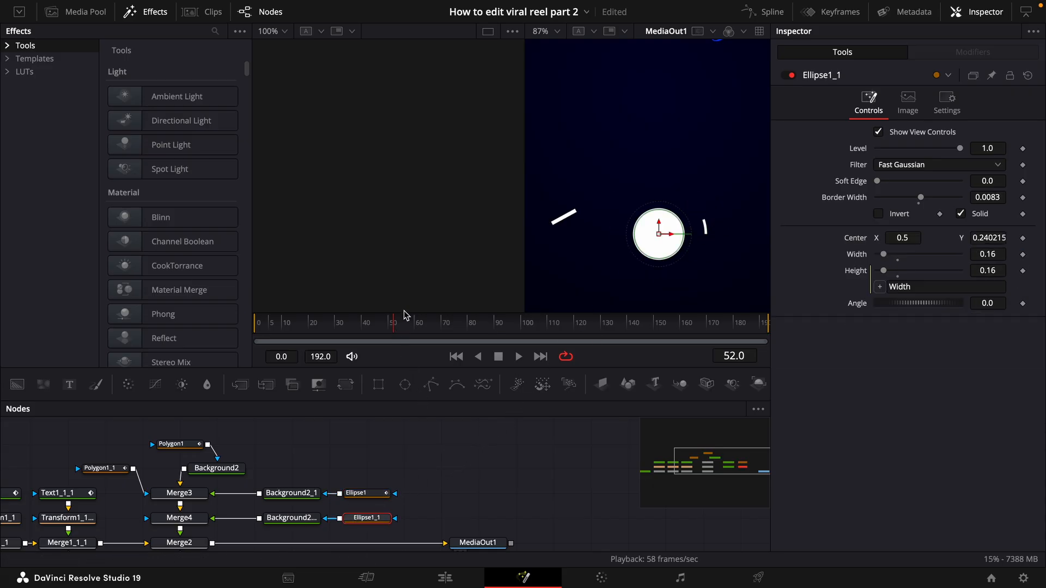
left_click(1023, 254)
left_click(495, 321)
right_click(767, 318)
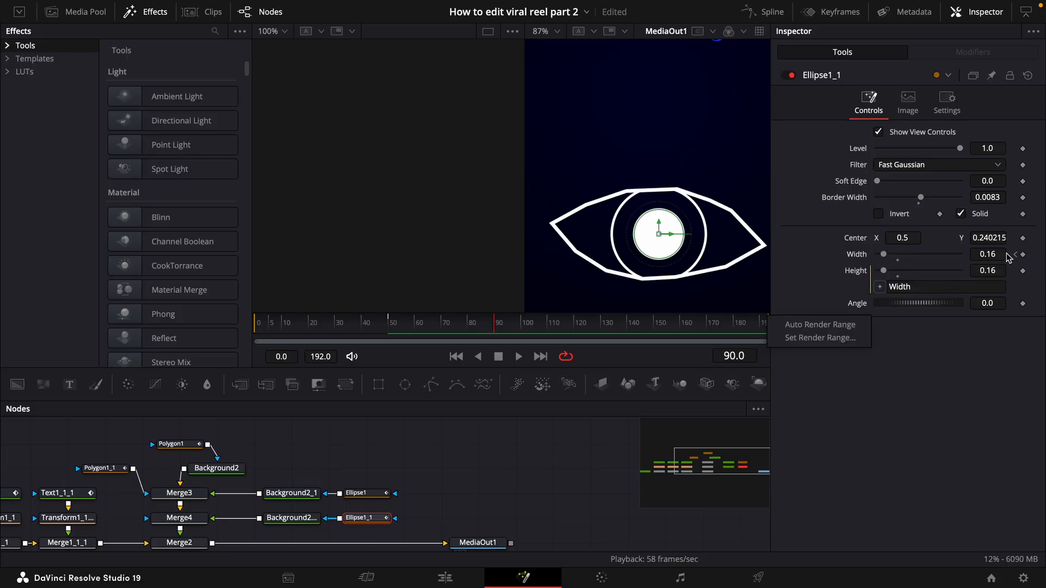
left_click(1023, 255)
left_click(1015, 255)
left_click_drag(883, 254, 822, 256)
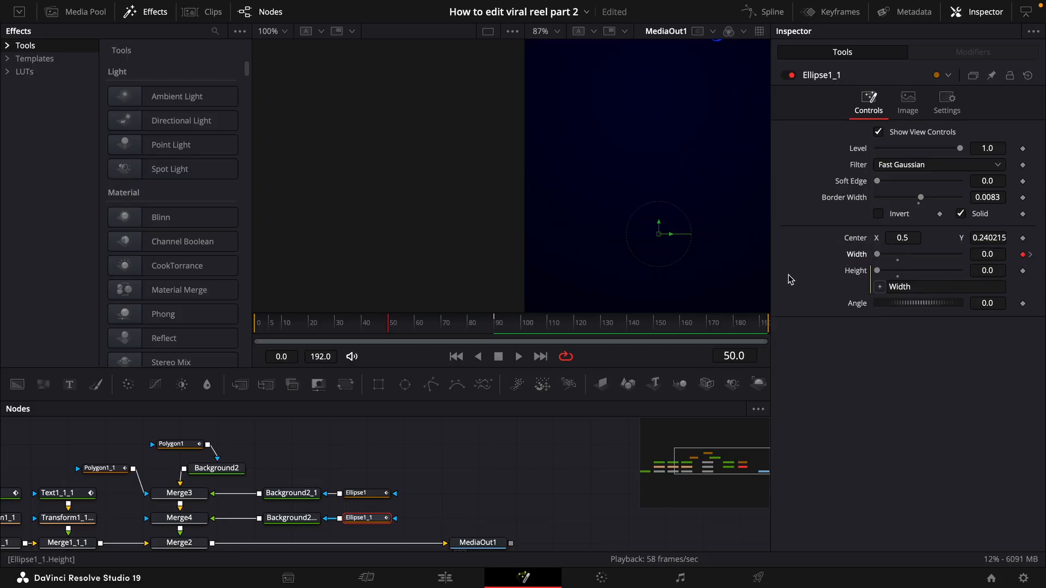
key("space")
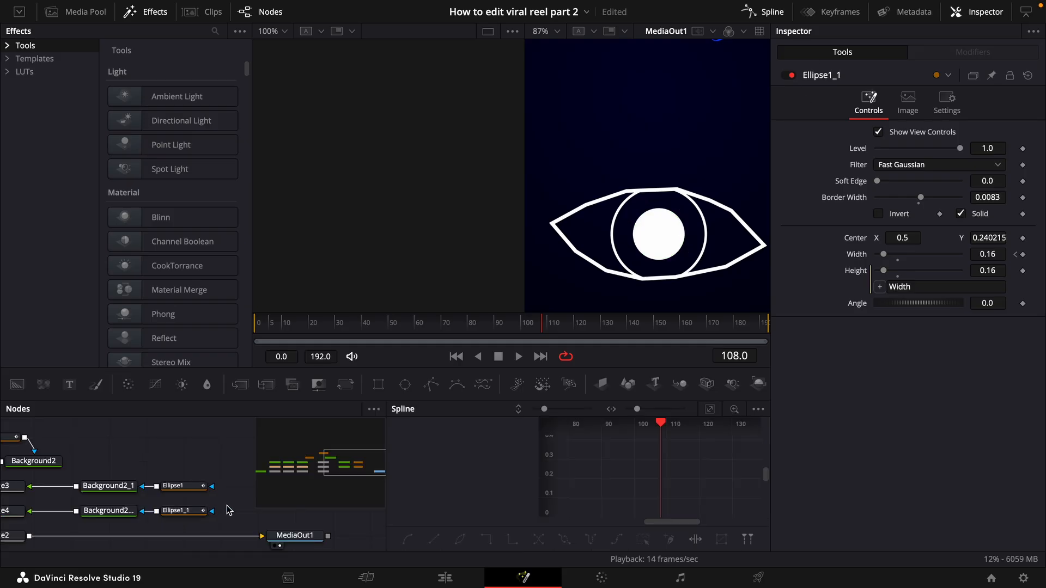
Step: Show the animation curves of Polygon1, Ellipse1 and Ellipse1_1 together in the Spline editor and fit them to the view
left_click(178, 511)
left_click(175, 486, "ctrl")
left_click(9, 437, "ctrl")
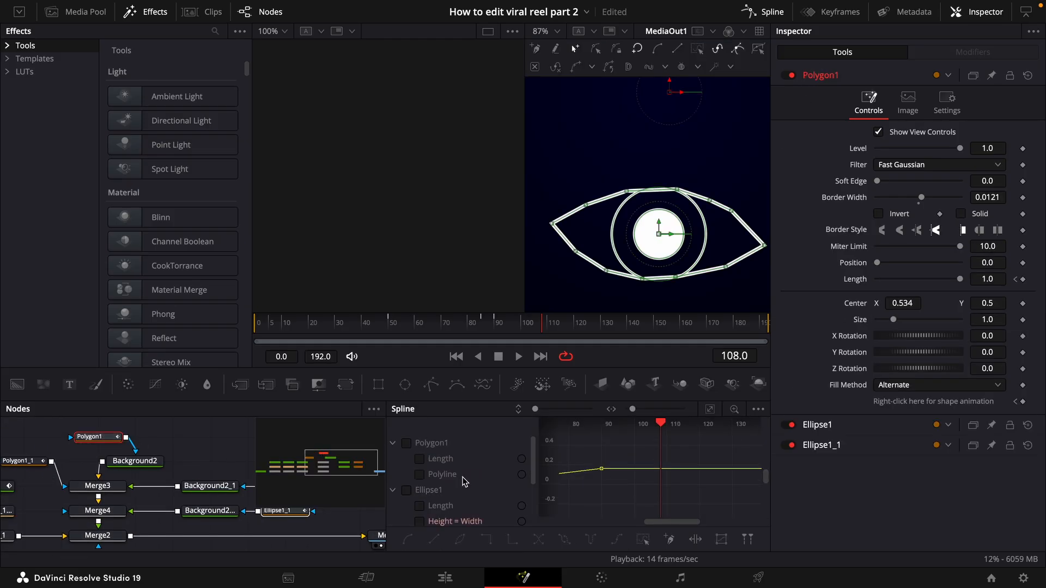
left_click(405, 491)
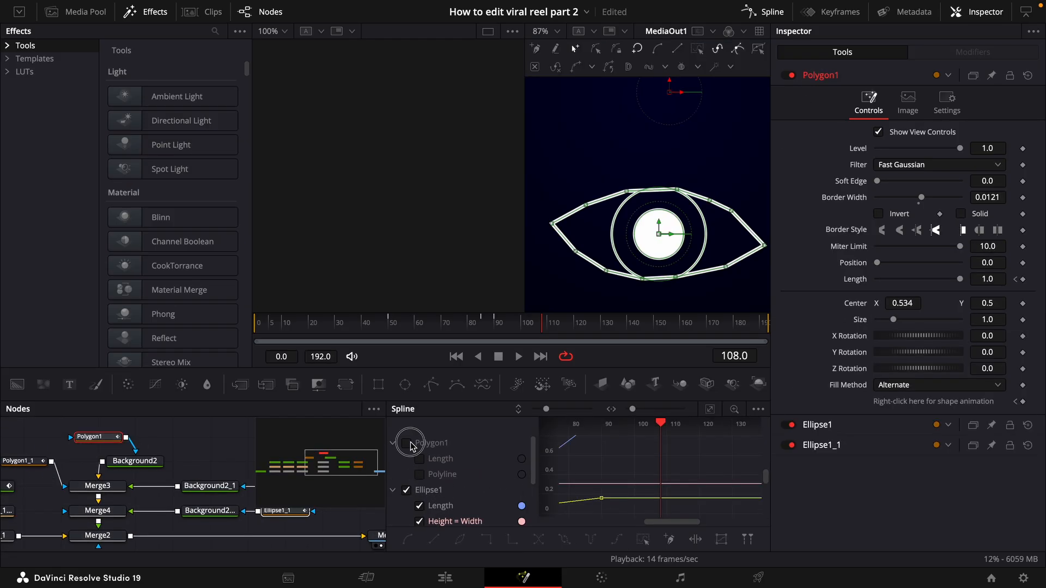
left_click(409, 442)
scroll(460, 482, "down", 3)
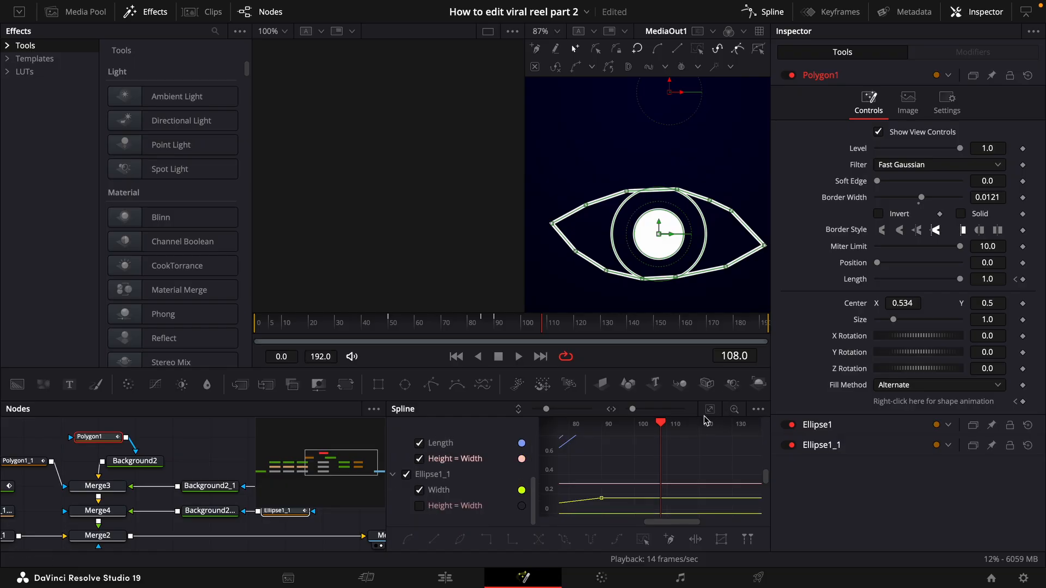
left_click(708, 411)
Step: Smooth the animation curves' keyframes and set their easing to Ease In 52.7 and Ease Out 55.9
right_click(722, 470)
key("Escape")
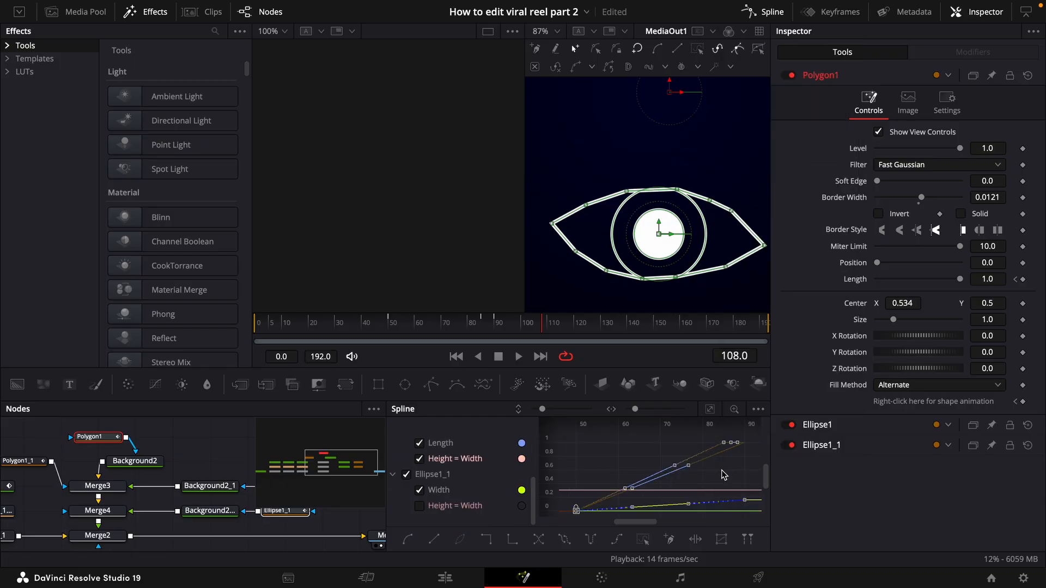
key("shift+s")
key("t")
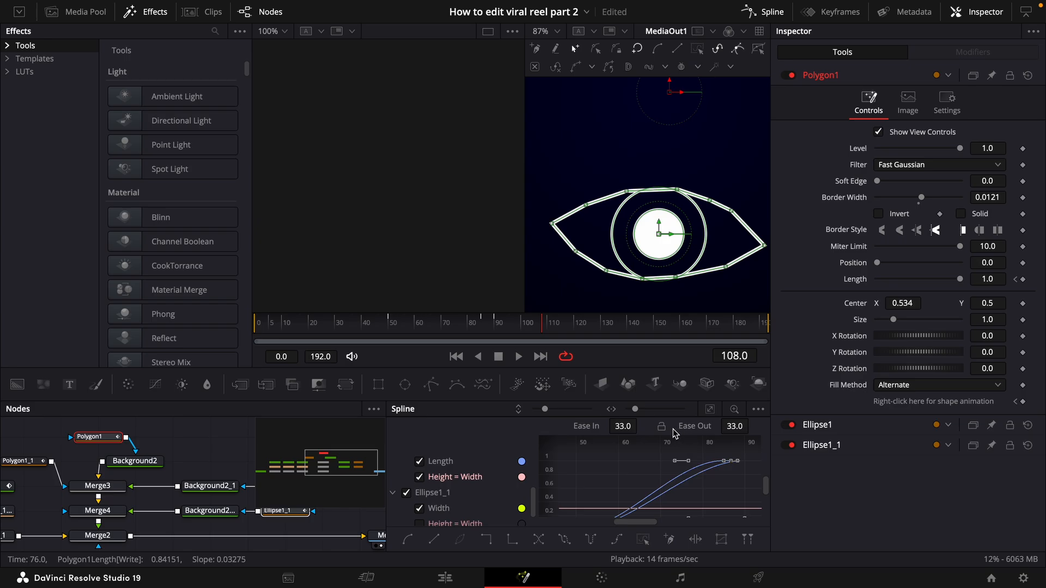
left_click_drag(620, 428, 888, 427)
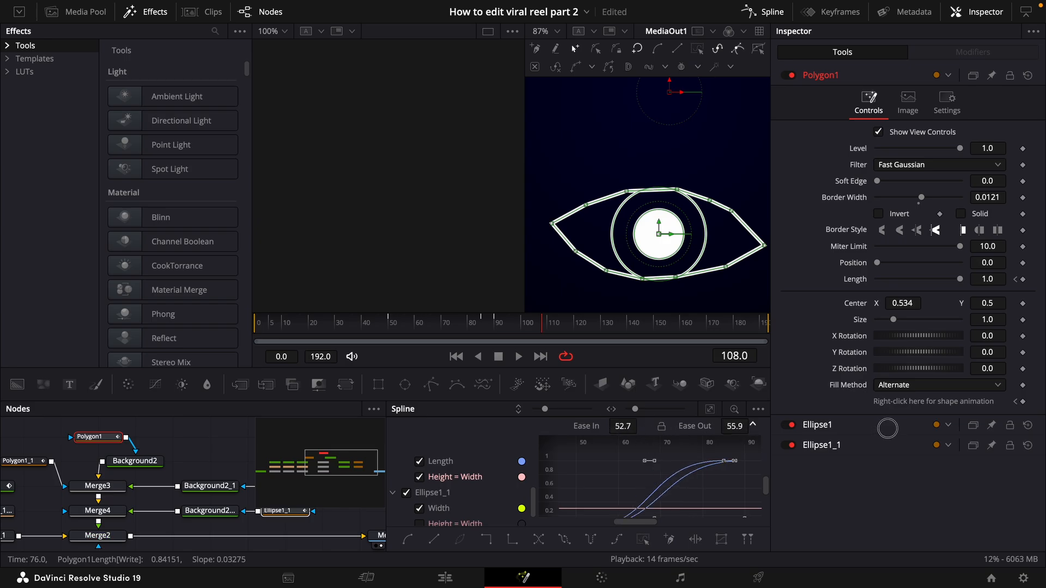
Step: Play back the eye's draw-on animation from about frame 17 and park the playhead at frame 90
left_click(298, 324)
key("space")
left_click(299, 320)
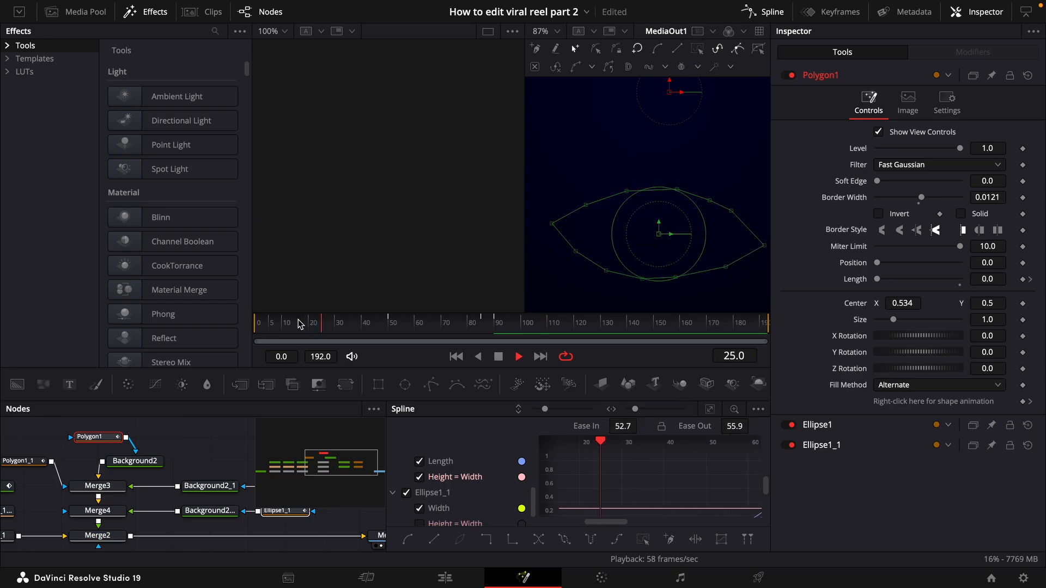
left_click(495, 328)
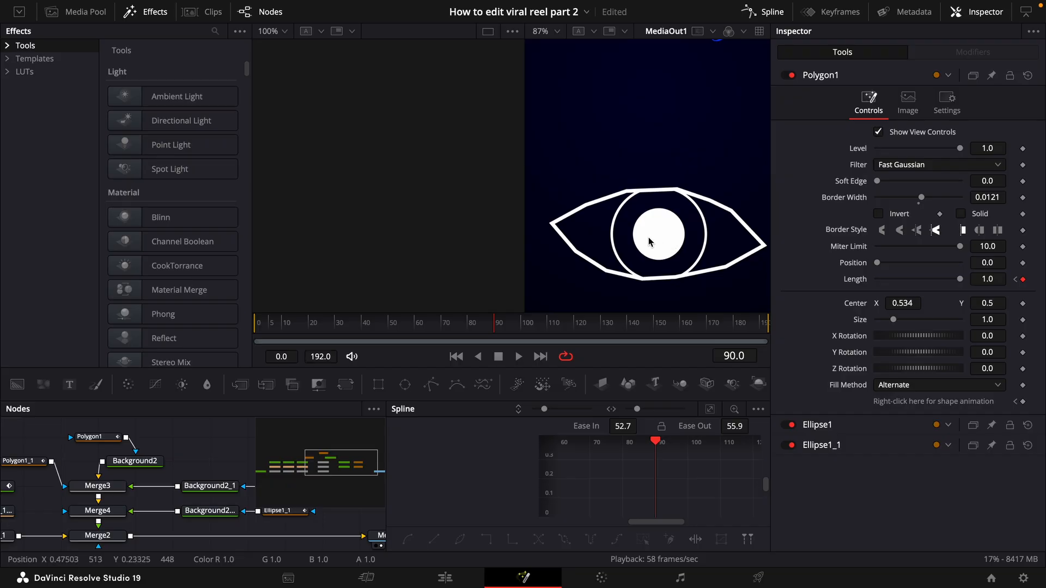
Step: Add Center keyframes to Ellipse1 at frames 110 and 130
scroll(222, 532, "right", 3)
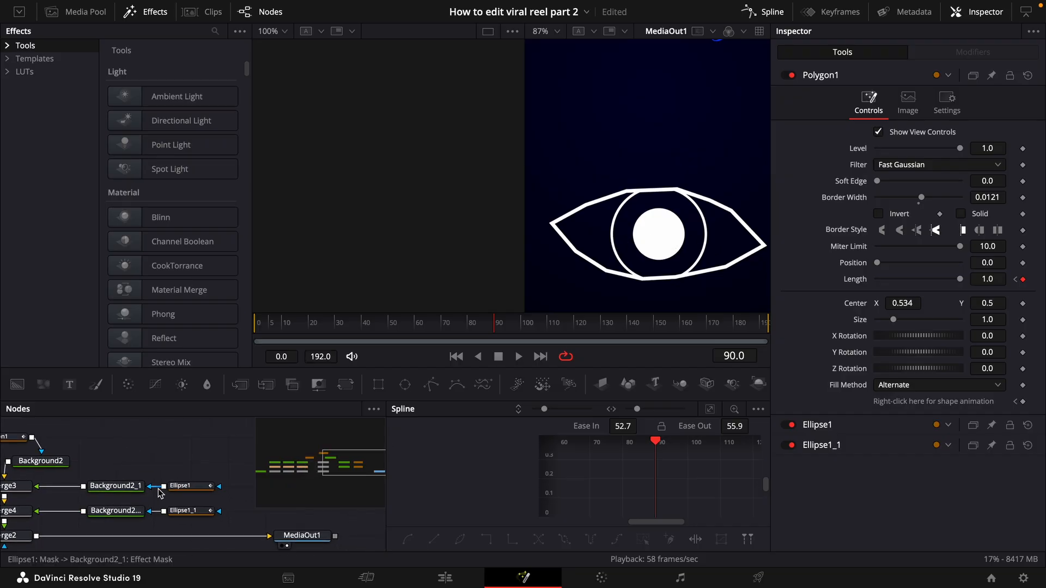
left_click(186, 488)
left_click(497, 325)
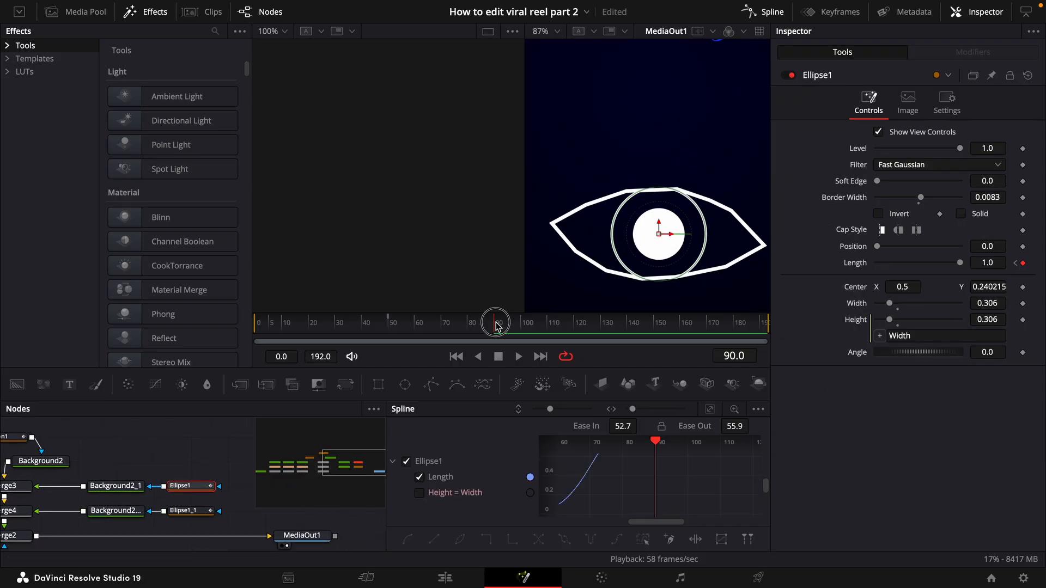
left_click_drag(496, 327, 551, 327)
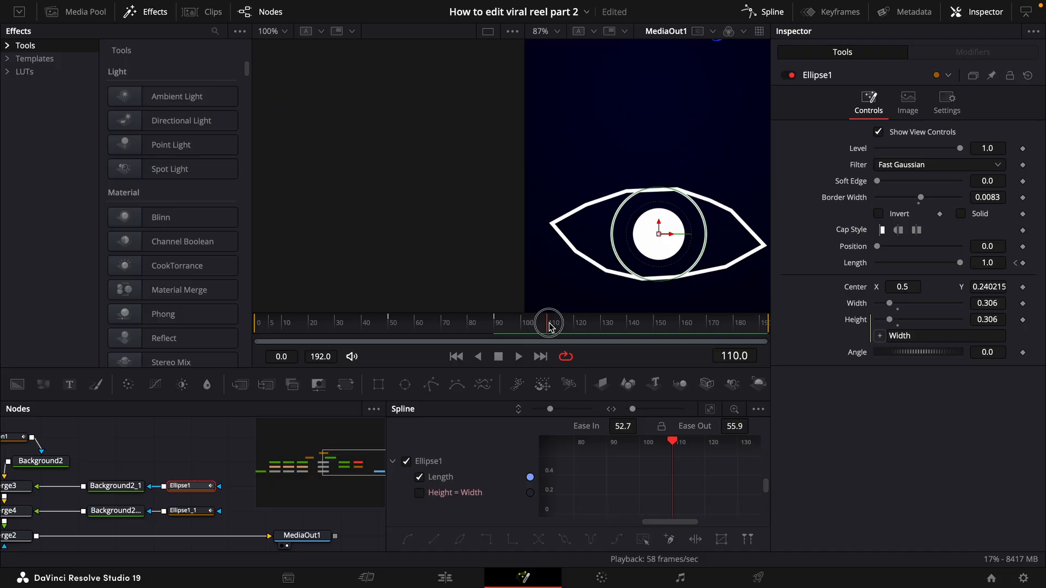
left_click(1024, 287)
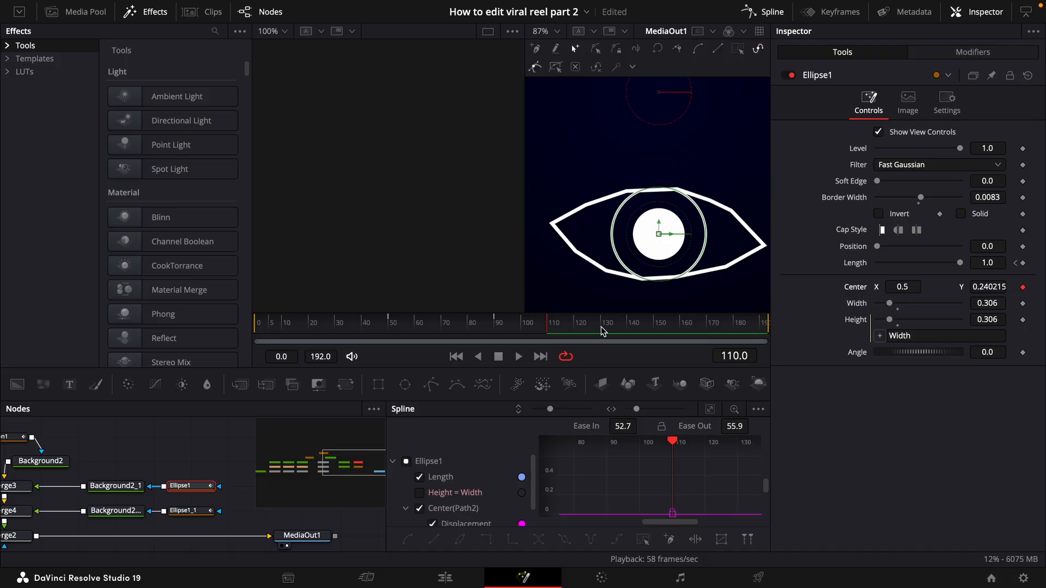
left_click(602, 329)
left_click(1023, 287)
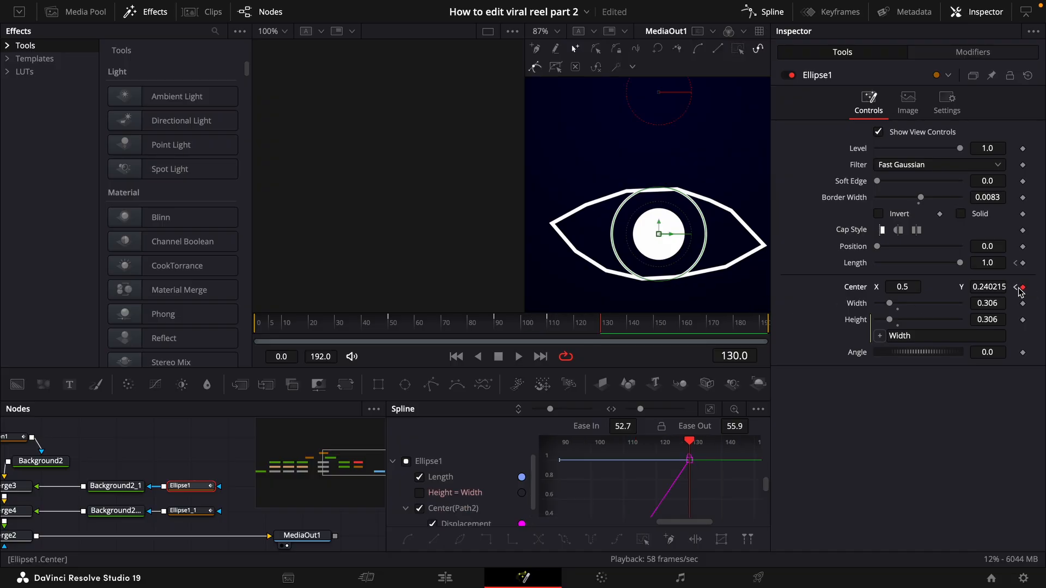
Step: Keyframe Ellipse1's Center X at 0.5 on frame 90, 0.399 on frame 110, and toward the eye's right corner on frame 130
left_click(1016, 287)
left_click_drag(911, 289, 856, 287)
left_click_drag(599, 325, 602, 323)
left_click(1016, 288)
left_click(1023, 288)
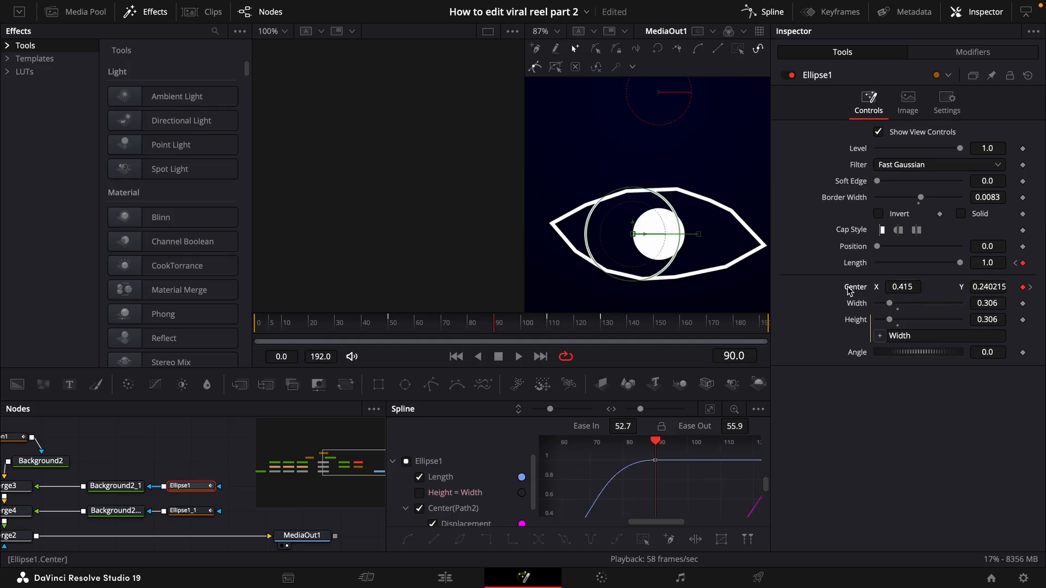
key("Tab")
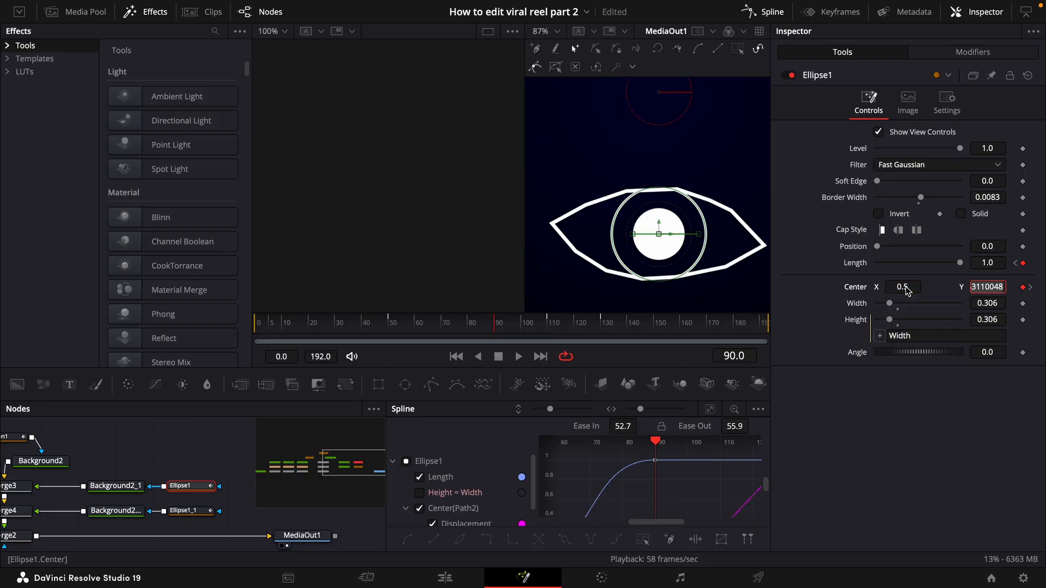
key("space")
key("space")
left_click(547, 323)
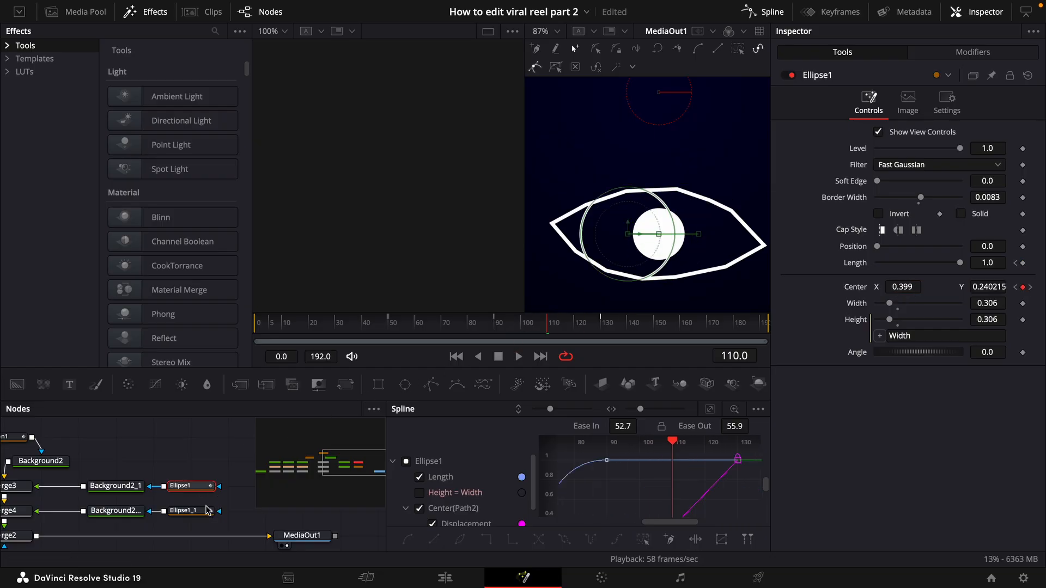
Step: Add Center keyframes to the pupil mask Ellipse1_1 at frames 90, 110 and 130
left_click(198, 511)
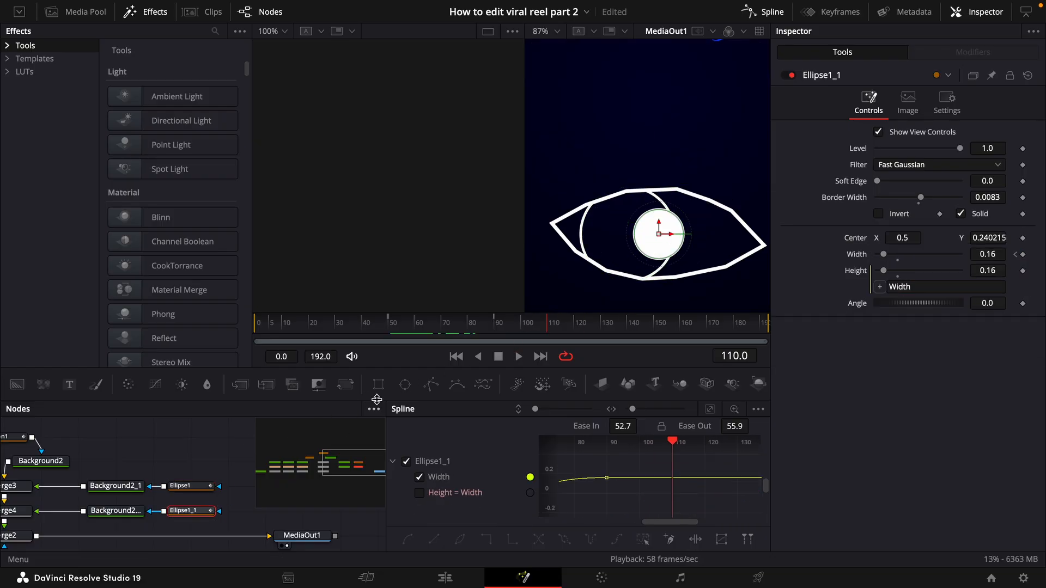
left_click(495, 324)
left_click(1023, 238)
left_click_drag(553, 324, 600, 324)
left_click(1023, 238)
left_click(1015, 238)
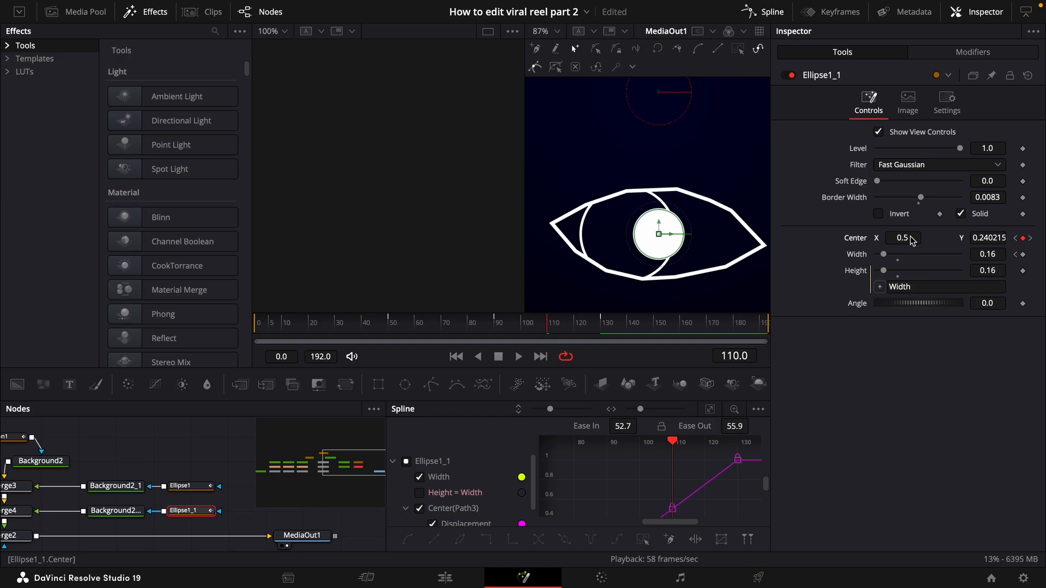
Step: Set Ellipse1_1's Center X to 0.362 at frame 110 and 0.64 at frame 130, and play back the movement
left_click_drag(909, 238, 823, 243)
key("alt+]")
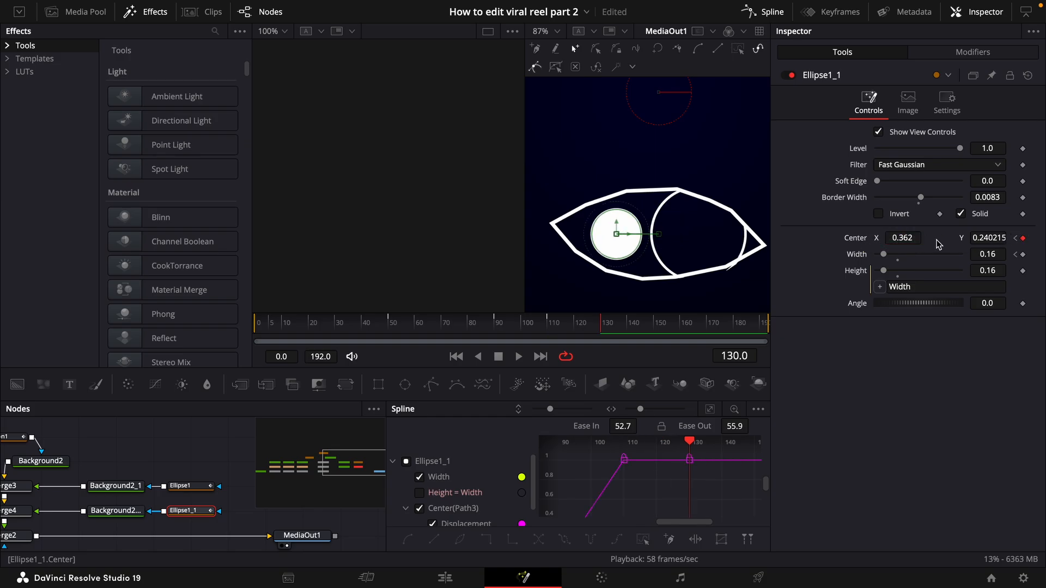
key("alt+[")
left_click(1028, 240)
left_click(933, 251)
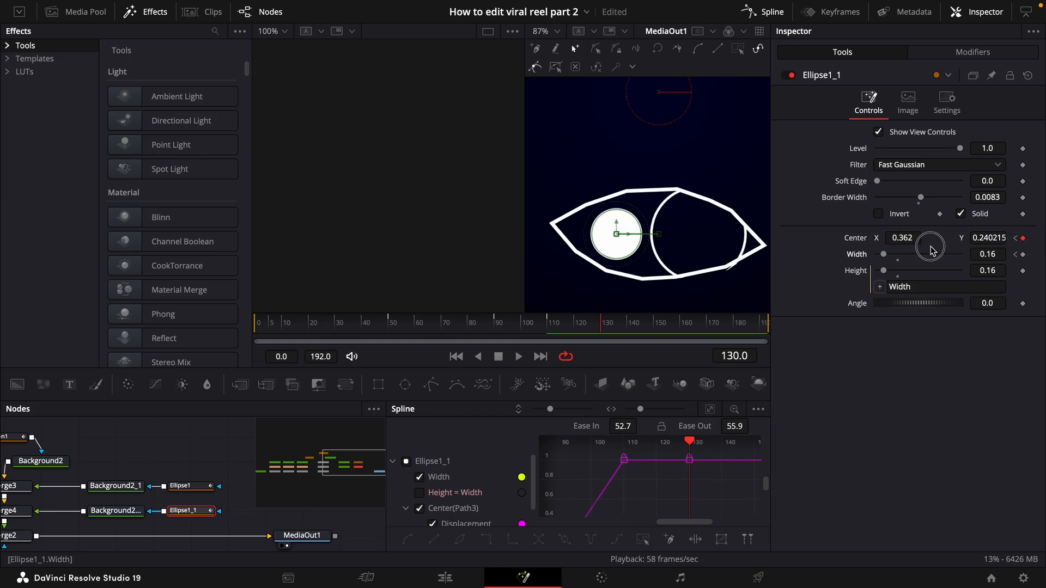
double_click(909, 239)
type("0.64")
key("Return")
left_click(577, 238)
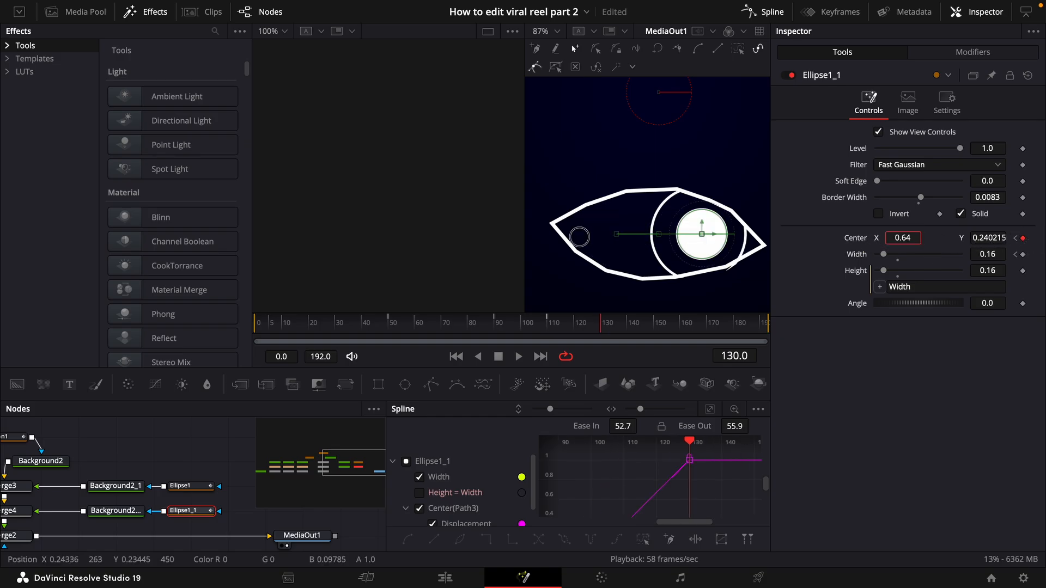
key("space")
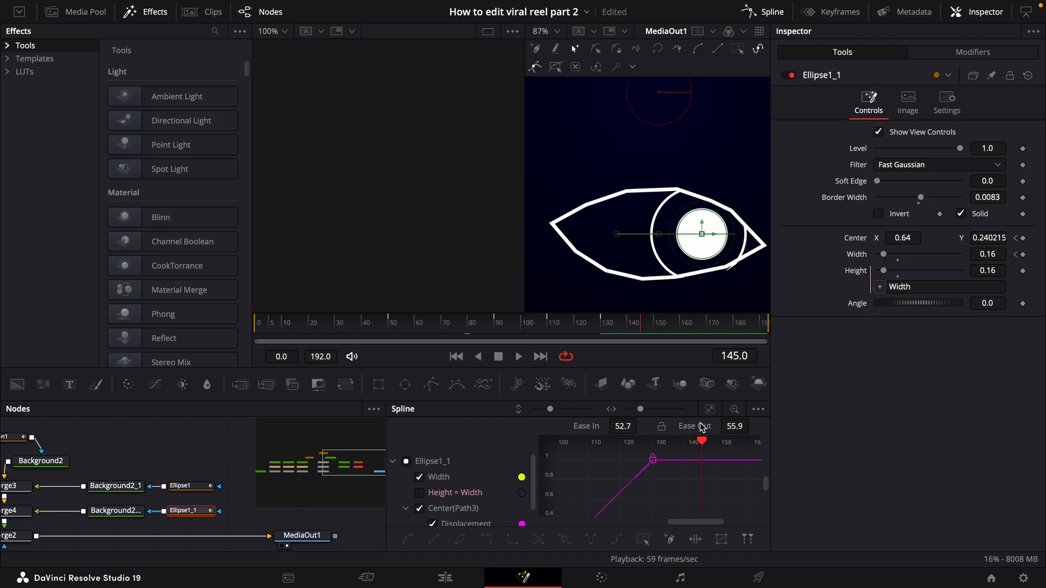
Step: Show the curves of Ellipse1 and Ellipse1_1 fitted in the Spline editor, hiding Ellipse1's Length and displaying its Center Displacement
left_click(184, 489, "ctrl")
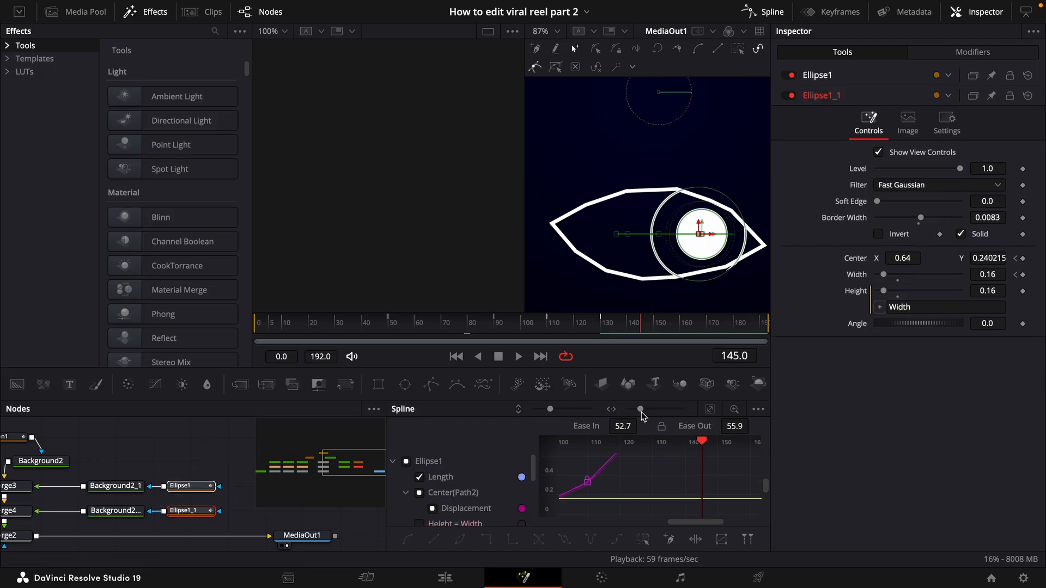
left_click(708, 411)
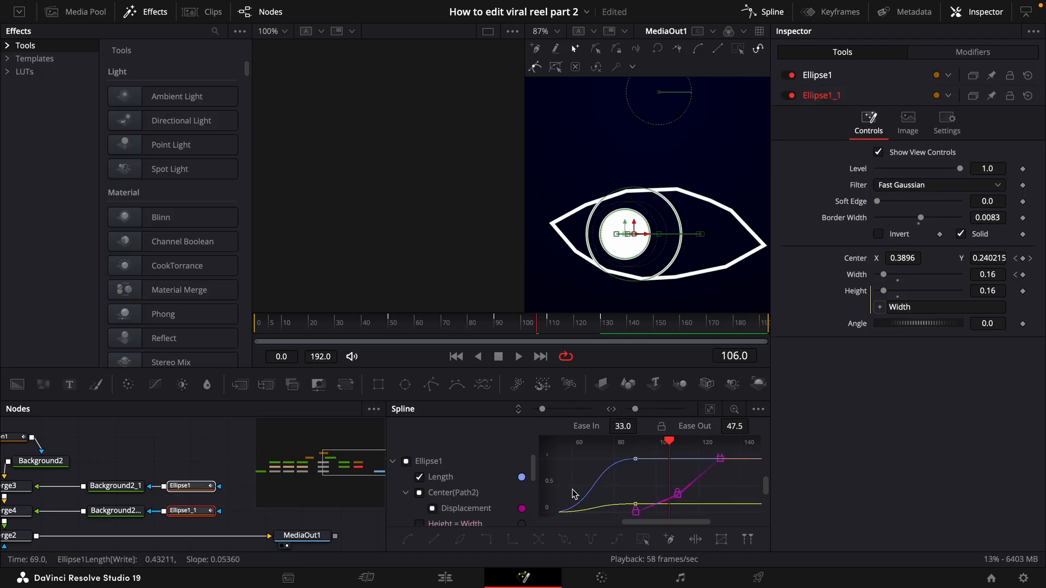
left_click(420, 477)
left_click(466, 508)
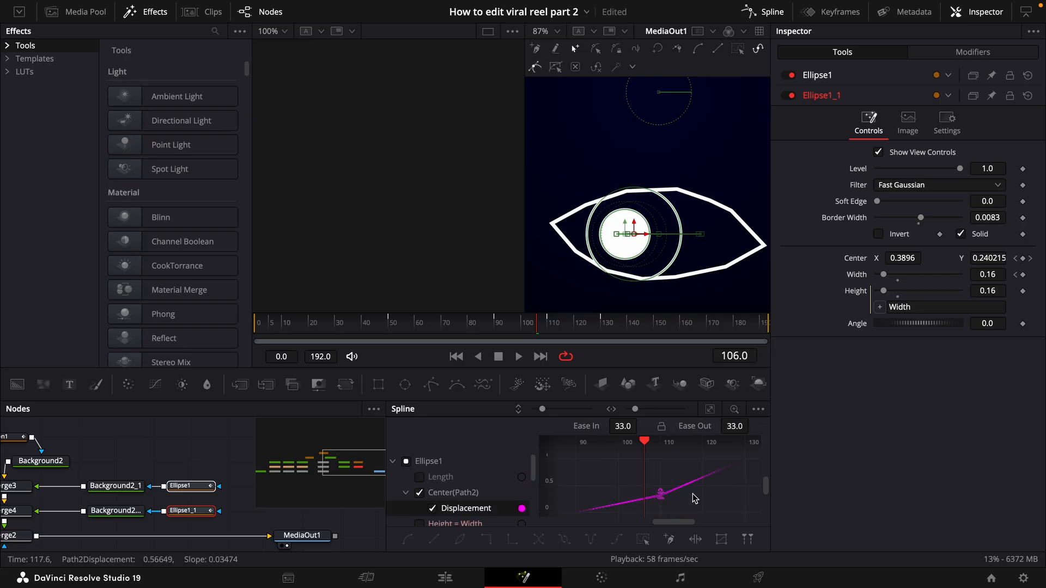
Step: Smooth the Center displacement keyframes, set Ease In to 53.2 and Ease Out to 61.5, and play back the eye movement
key("f")
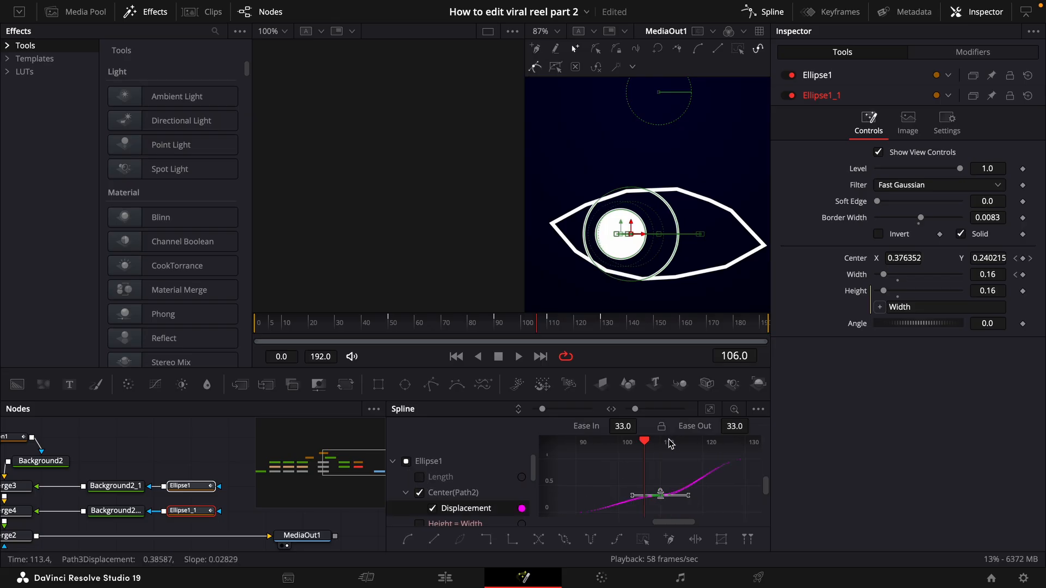
key("t")
key("t")
left_click_drag(627, 428, 923, 428)
key("space")
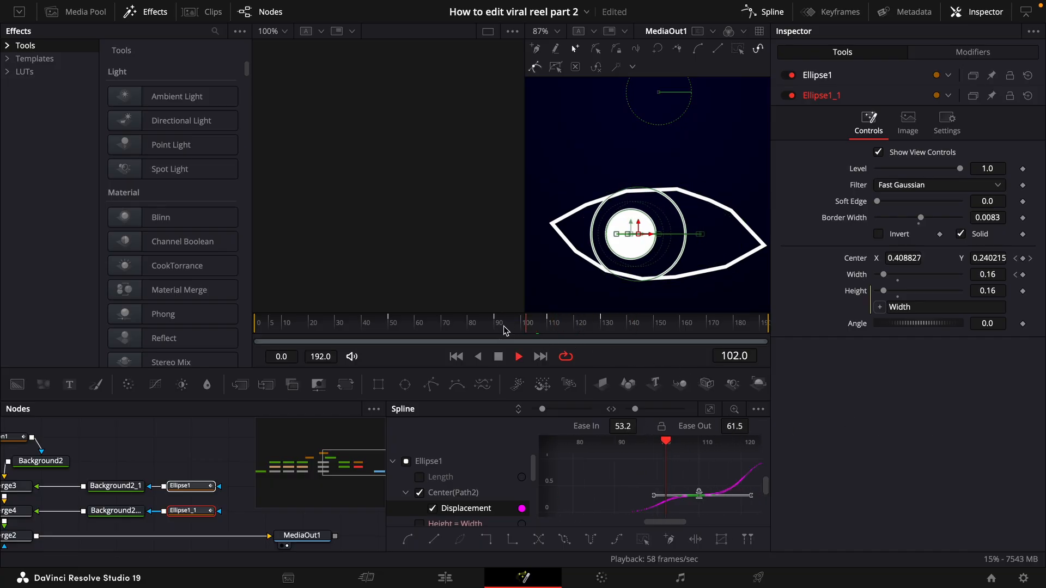
key("space")
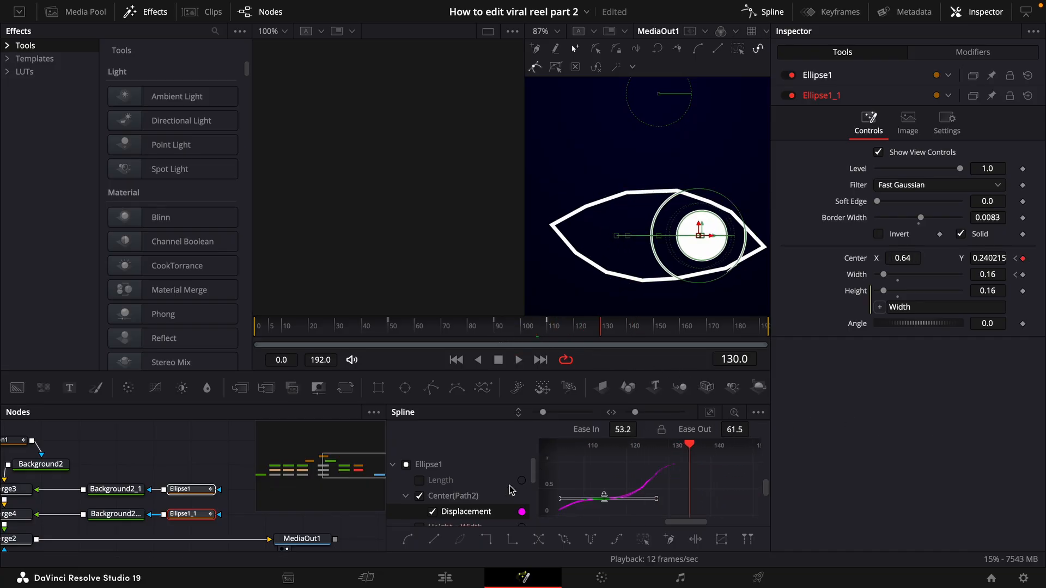
left_click(446, 578)
left_click(747, 403)
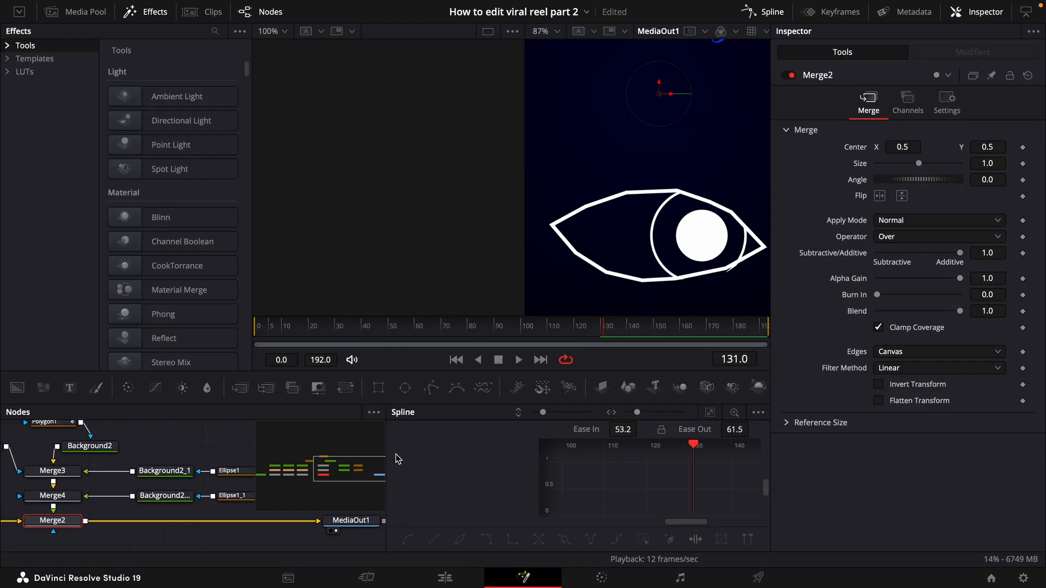
left_click_drag(223, 517, 4, 495)
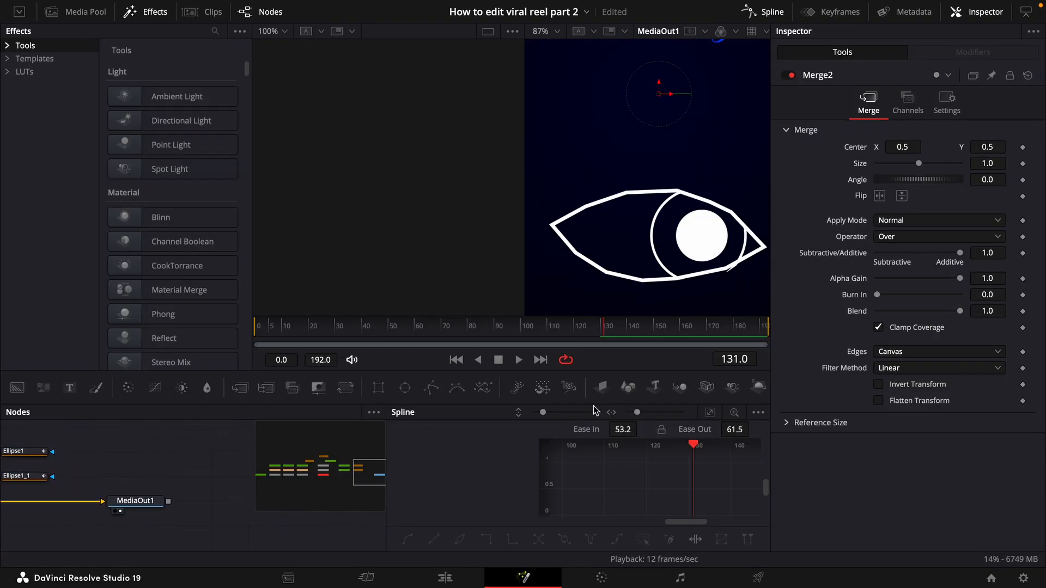
left_click(158, 464)
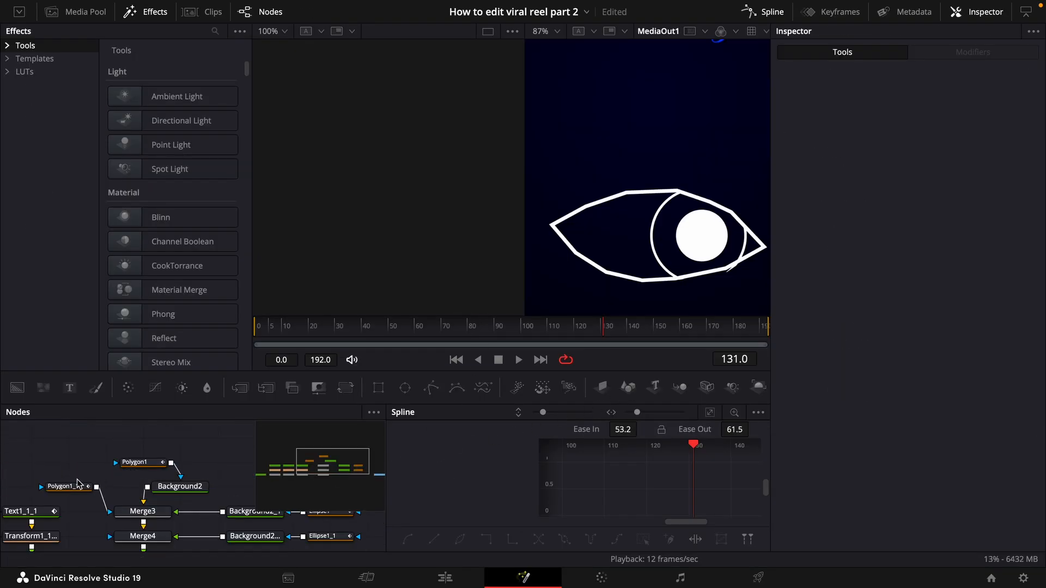
Step: Replace Polygon1_1 with a fresh copy of the eye polygon, connect it as the mask of Merge3, and make it Solid
left_click(77, 486)
key("Delete")
key("super+v")
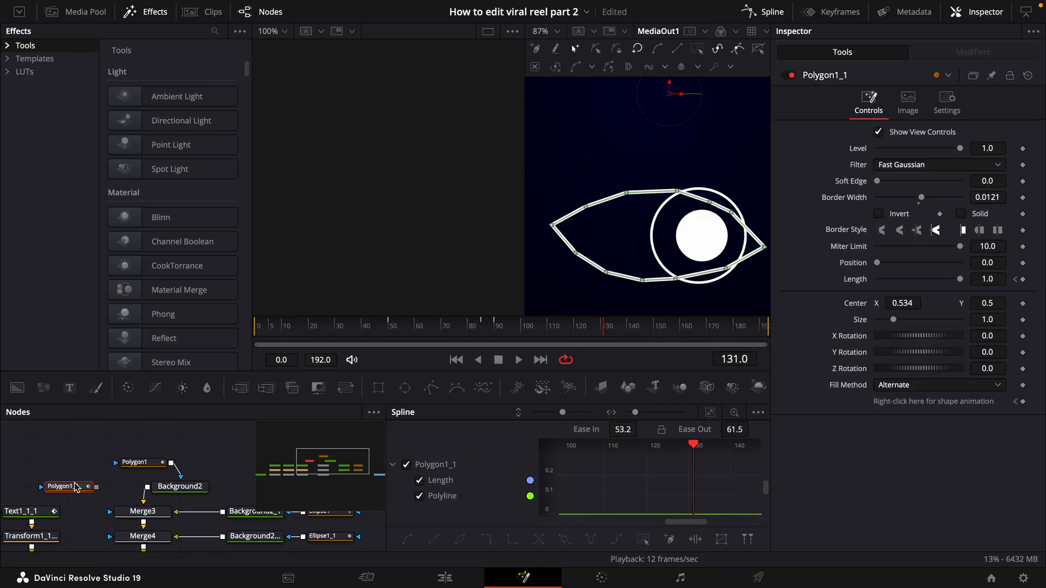
left_click_drag(96, 487, 126, 512)
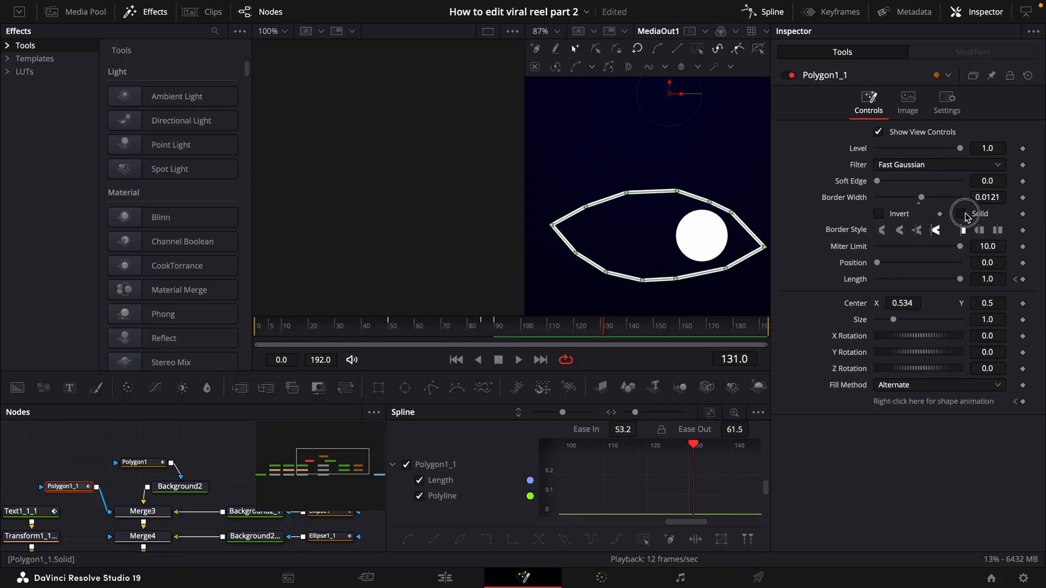
left_click(963, 213)
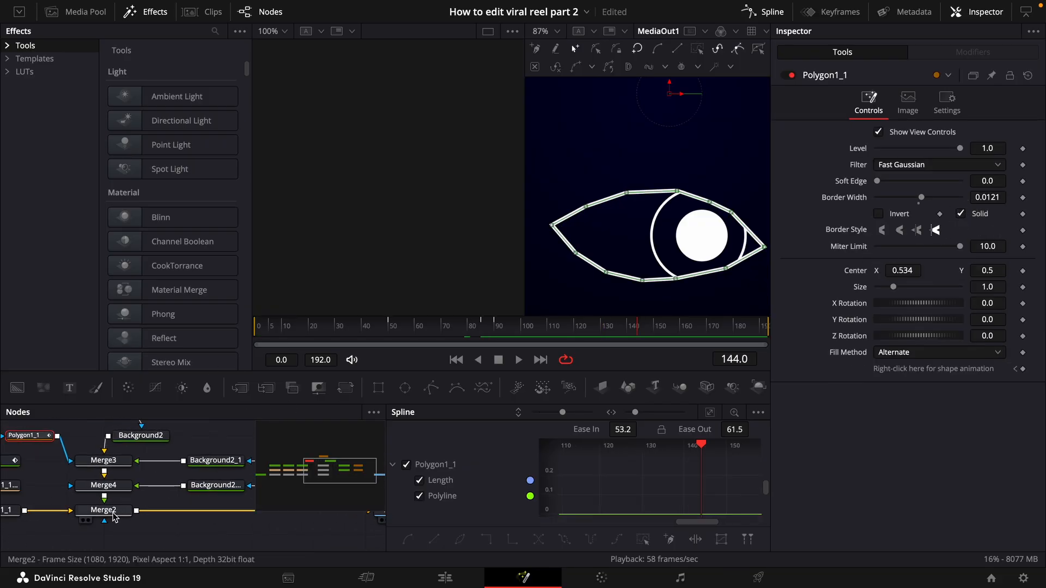
Step: Keyframe Merge2's Blend from 1.0 at frame 130 to 0.0 at frame 140 so the eye fades out
left_click(106, 511)
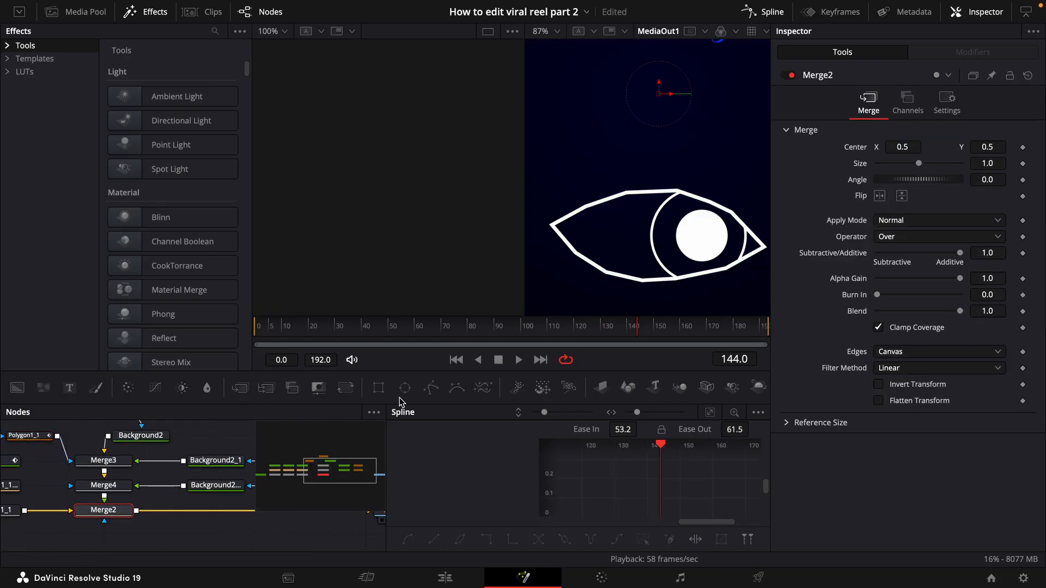
left_click_drag(605, 334, 604, 332)
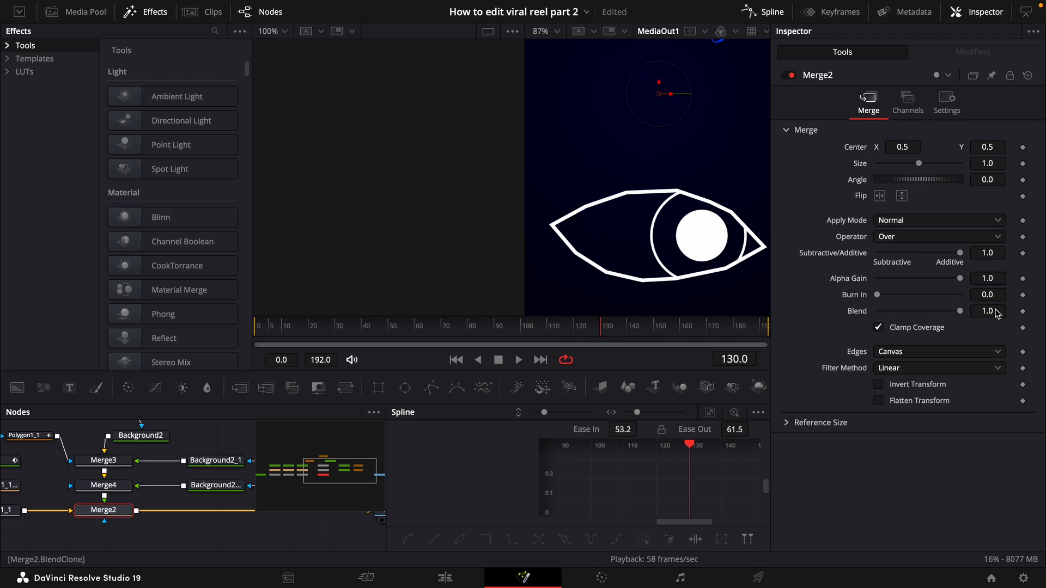
left_click(1023, 312)
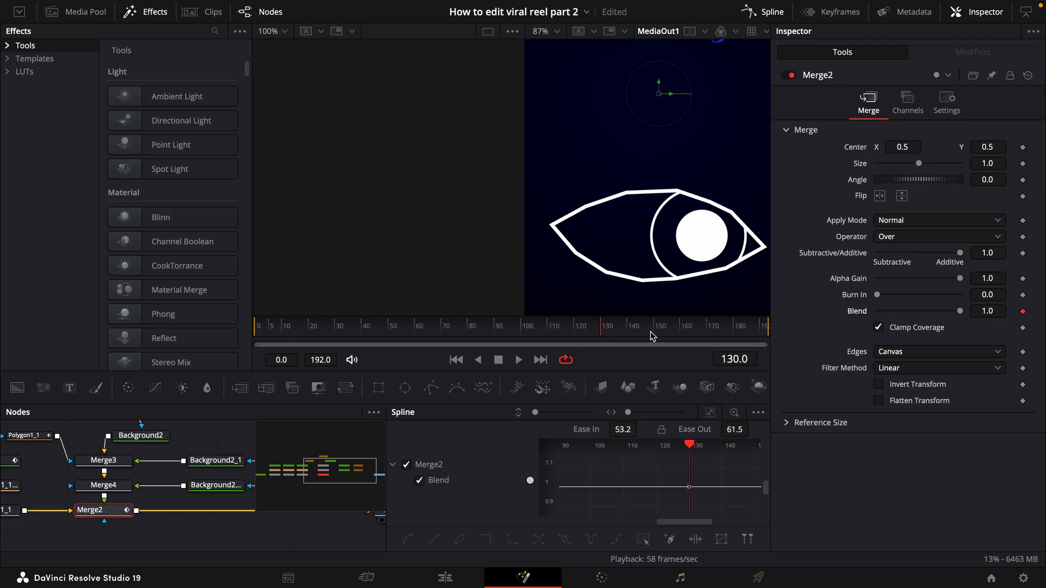
left_click_drag(638, 334, 634, 332)
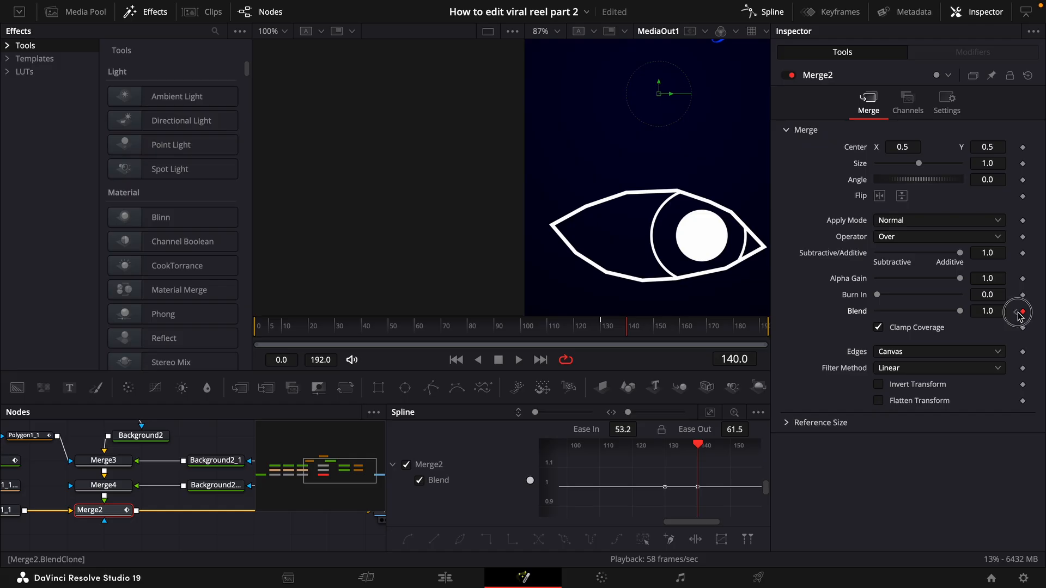
left_click(1017, 312)
key("]")
left_click_drag(960, 312, 648, 311)
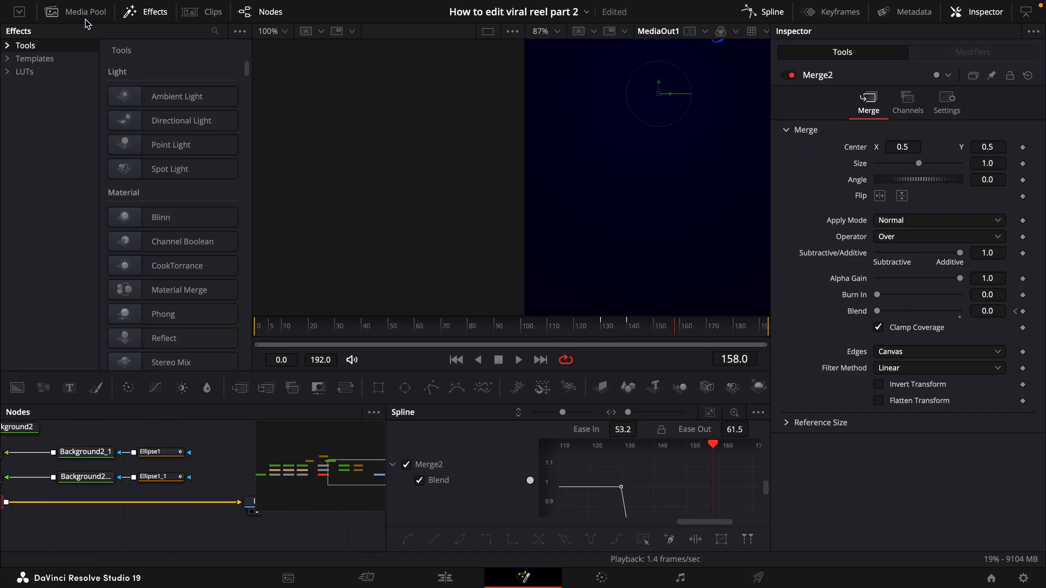
Step: Add user.png from the Media Pool to the composition as a new node and move MediaOut1 farther right
left_click(81, 12)
left_click_drag(157, 162, 218, 451)
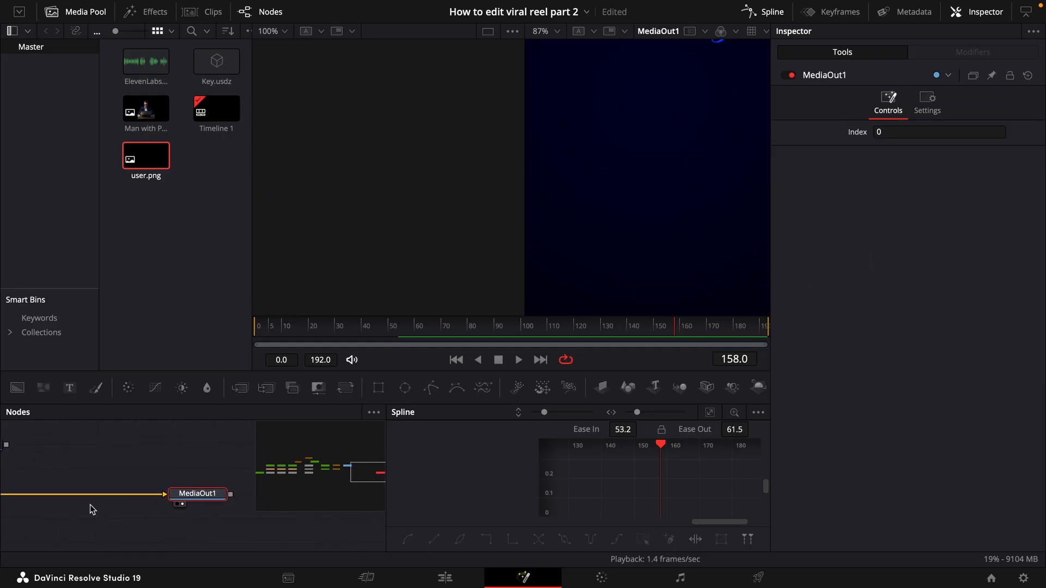
left_click_drag(184, 495, 220, 498)
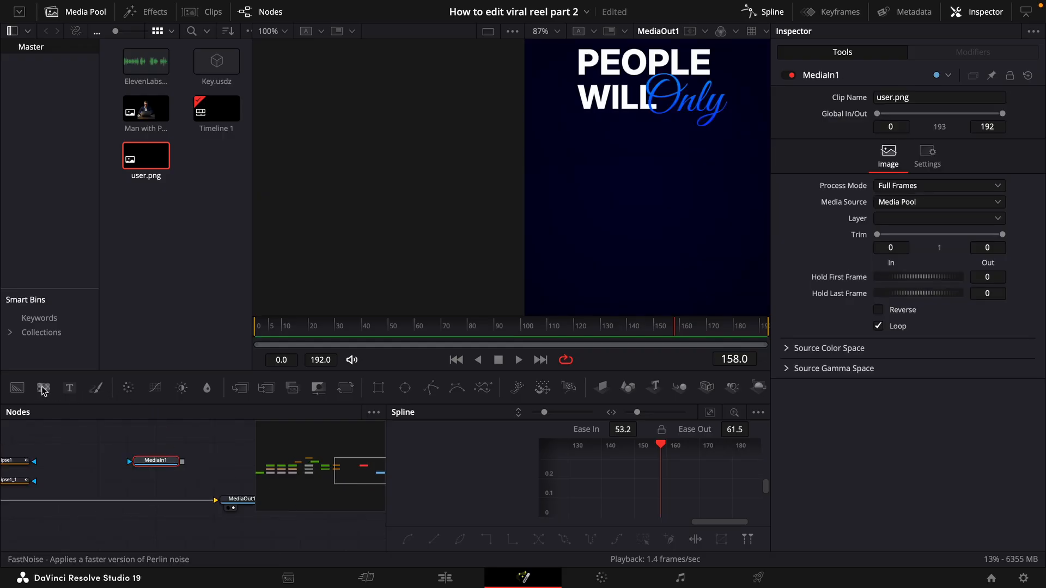
Step: Add a Snow white Background node masked by MediaIn1 and merge it into the main line before MediaOut1
left_click_drag(19, 388, 95, 461)
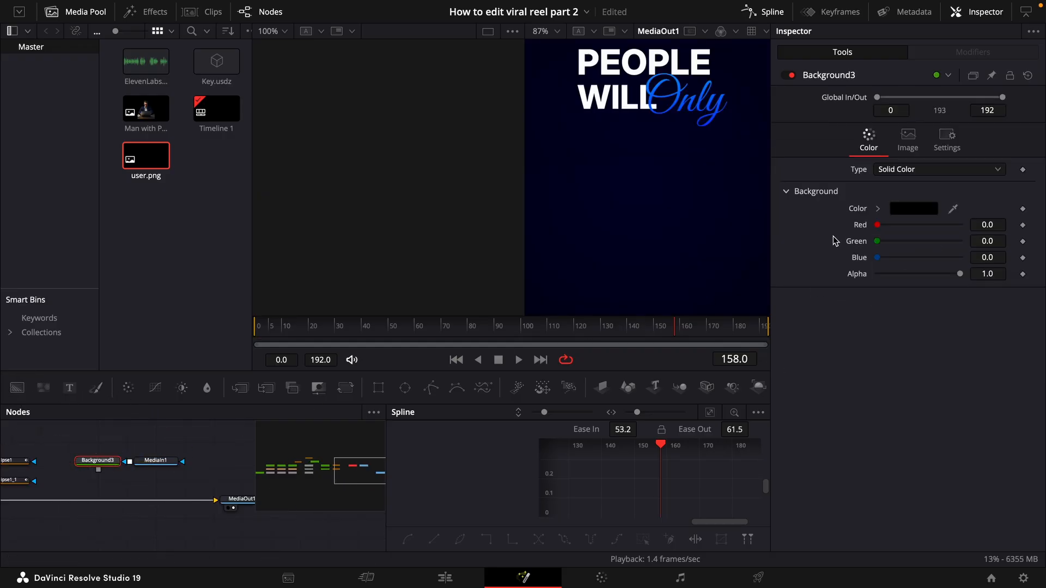
left_click(898, 211)
left_click(281, 313)
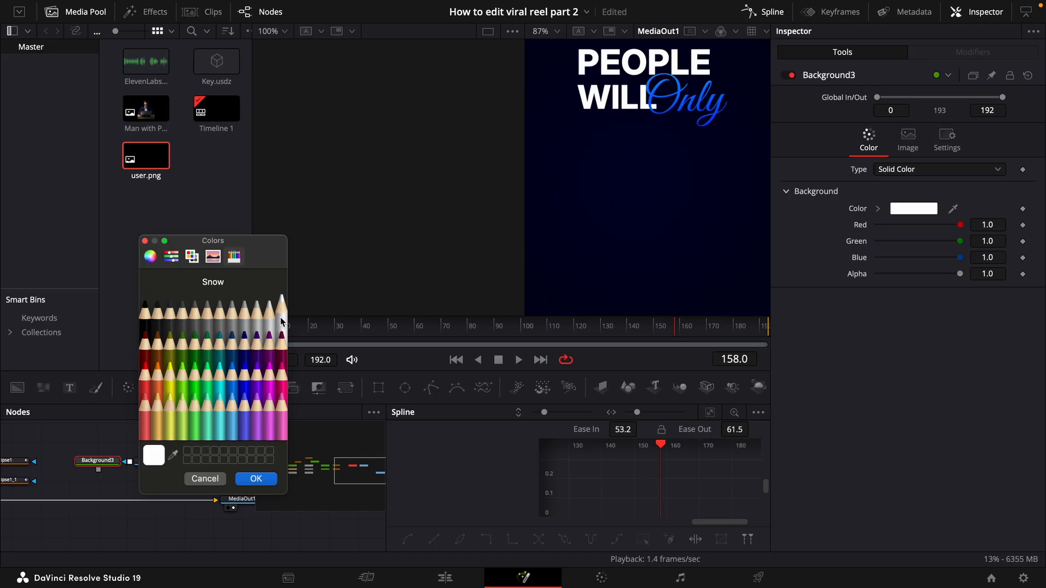
left_click(264, 479)
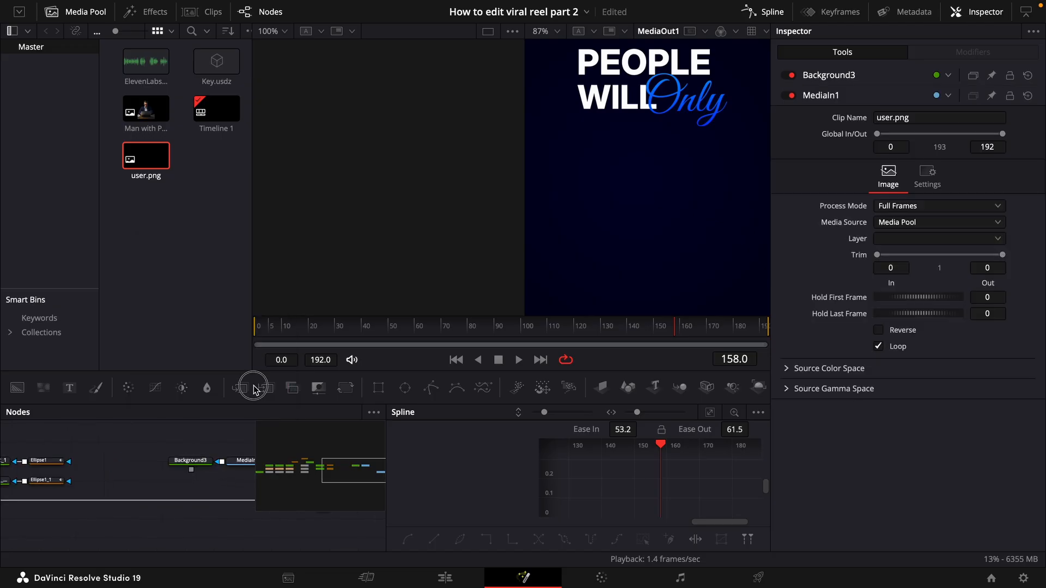
left_click_drag(244, 389, 142, 504)
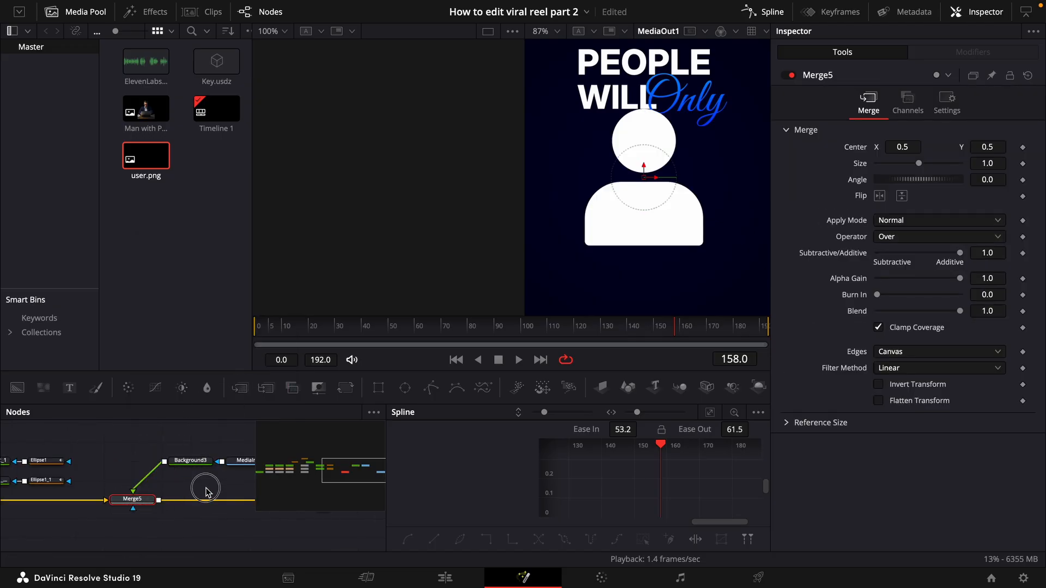
Step: Insert a Transform node and a Drop Shadow node between Background3 and Merge5
left_click_drag(345, 390, 98, 485)
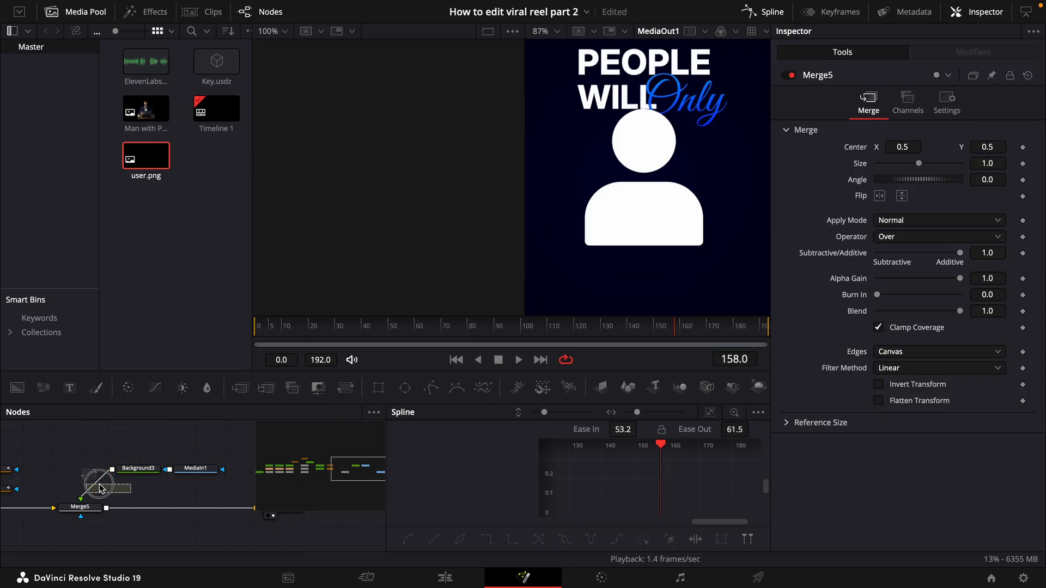
key("shift+space")
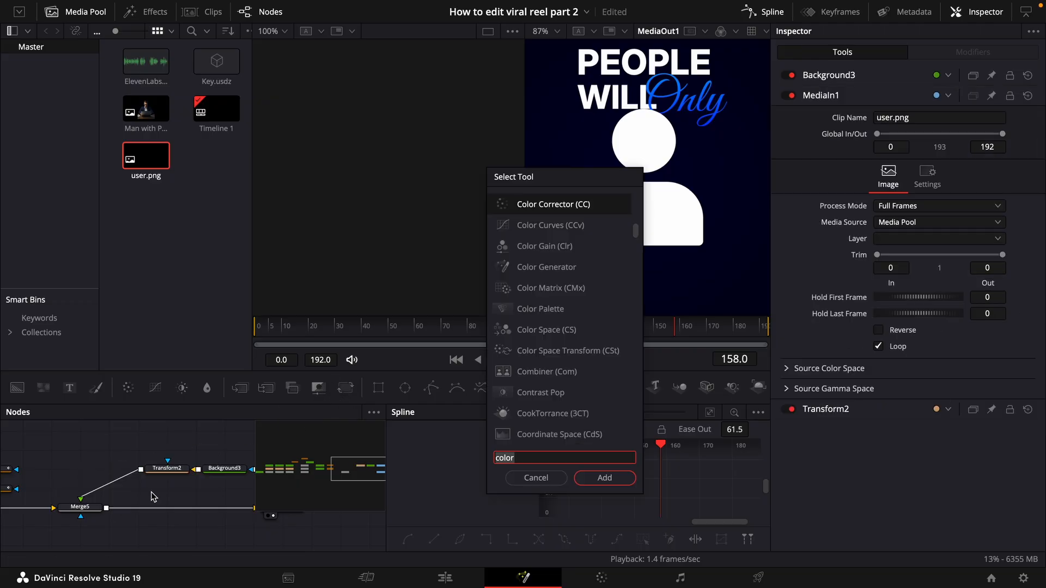
type("drop")
key("Return")
Step: Set DropShadow1's Blur to 0.0 and reduce its Drop Distance
scroll(696, 238, "up", 4)
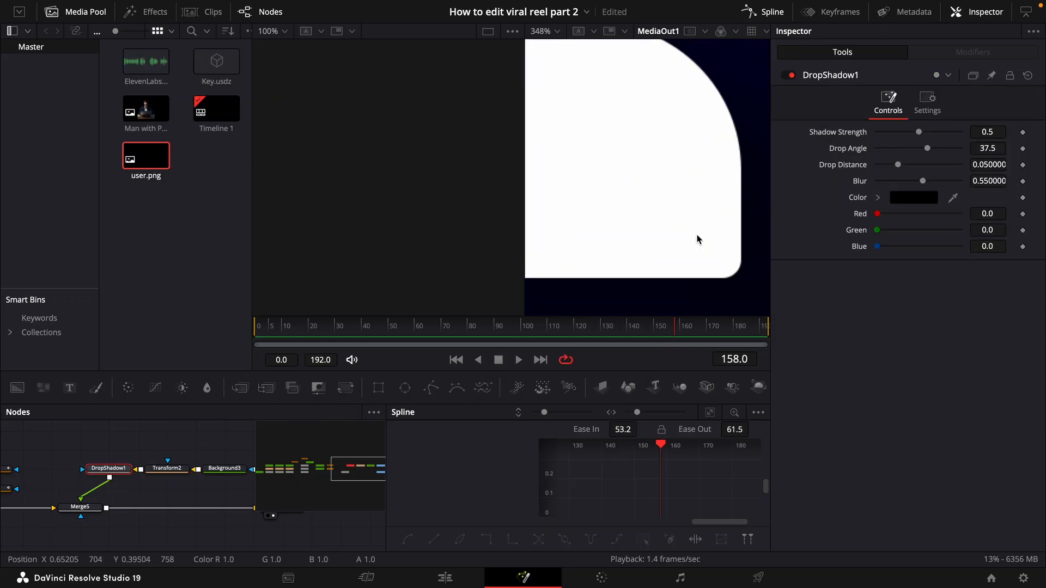
left_click_drag(923, 182, 816, 177)
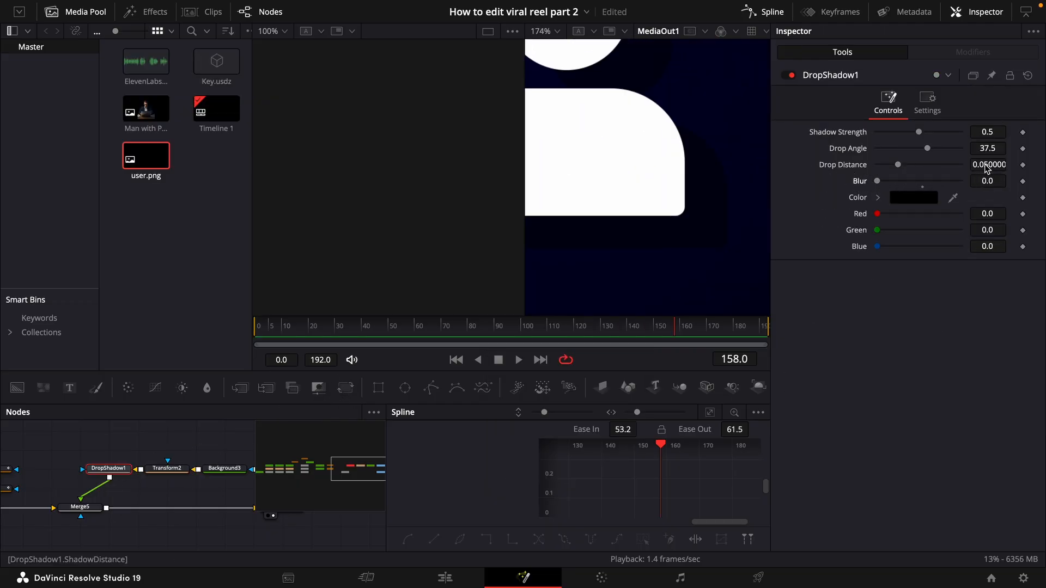
left_click_drag(997, 166, 620, 175)
Step: Fit the user icon over the eye's pupil at frame 131 with Transform2's Center at X 0.639, Y 0.187 and Size 0.833
scroll(597, 249, "down", 2)
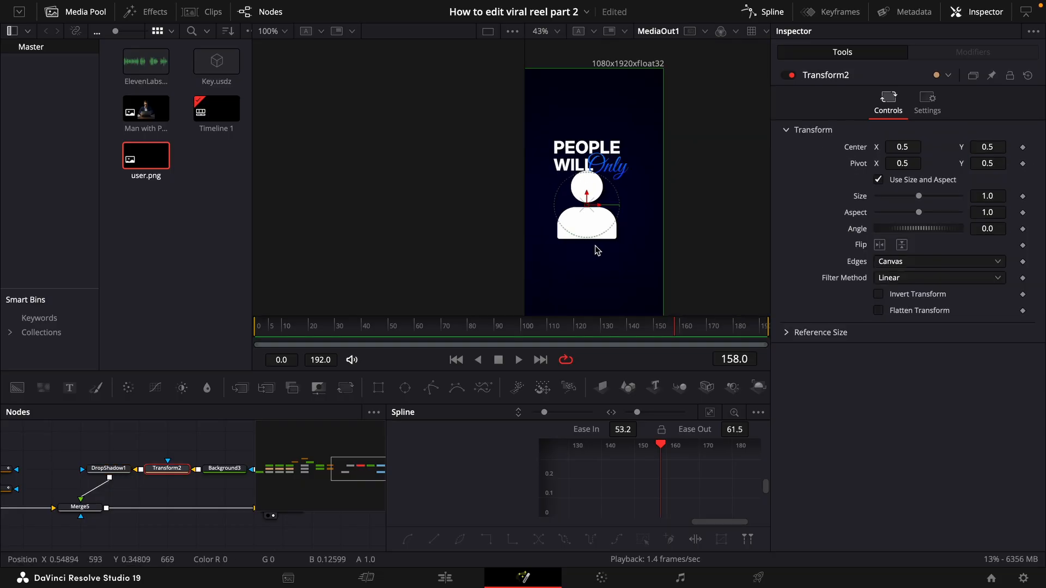
left_click_drag(596, 249, 624, 246)
left_click_drag(618, 330, 605, 330)
left_click_drag(987, 196, 710, 191)
left_click_drag(987, 145, 800, 201)
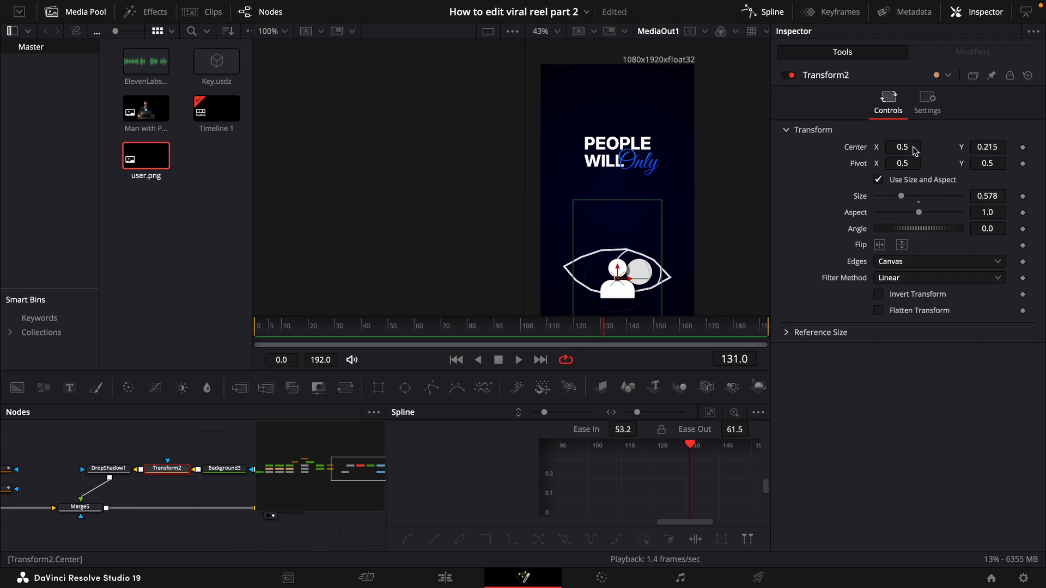
left_click_drag(913, 147, 998, 142)
scroll(632, 274, "down", 3)
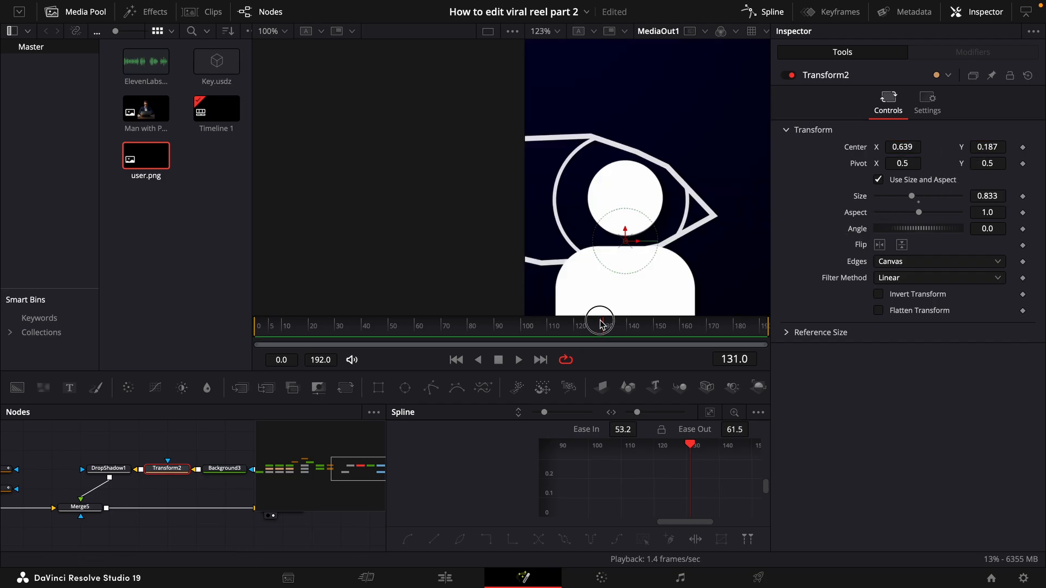
Step: Keyframe Merge5's Blend from 0.0 at frame 130 to 1.0 at frame 140 so the user icon fades in
left_click_drag(602, 326, 609, 326)
left_click(80, 506)
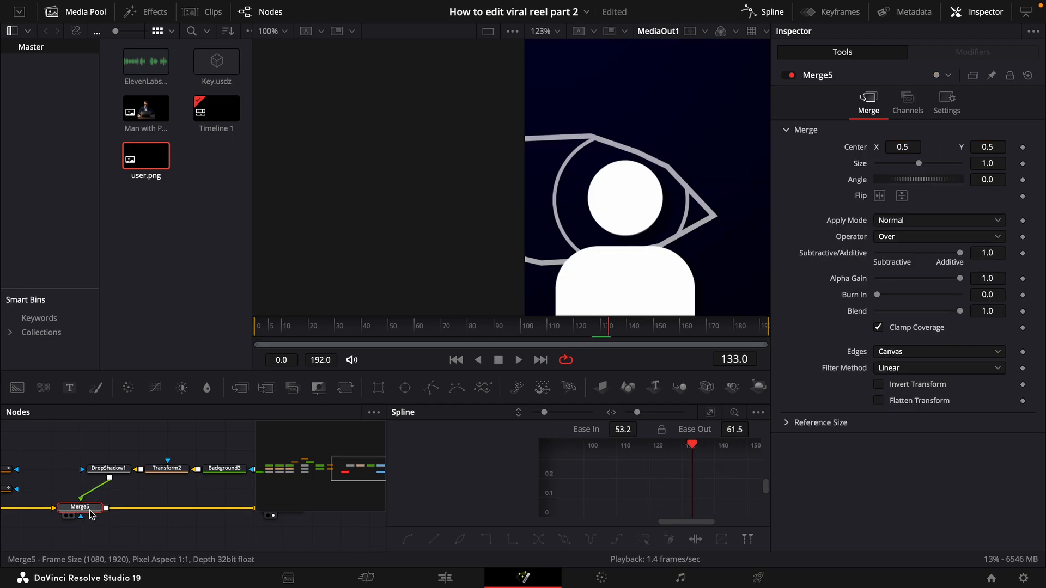
key("Left")
key("Left")
key("Left")
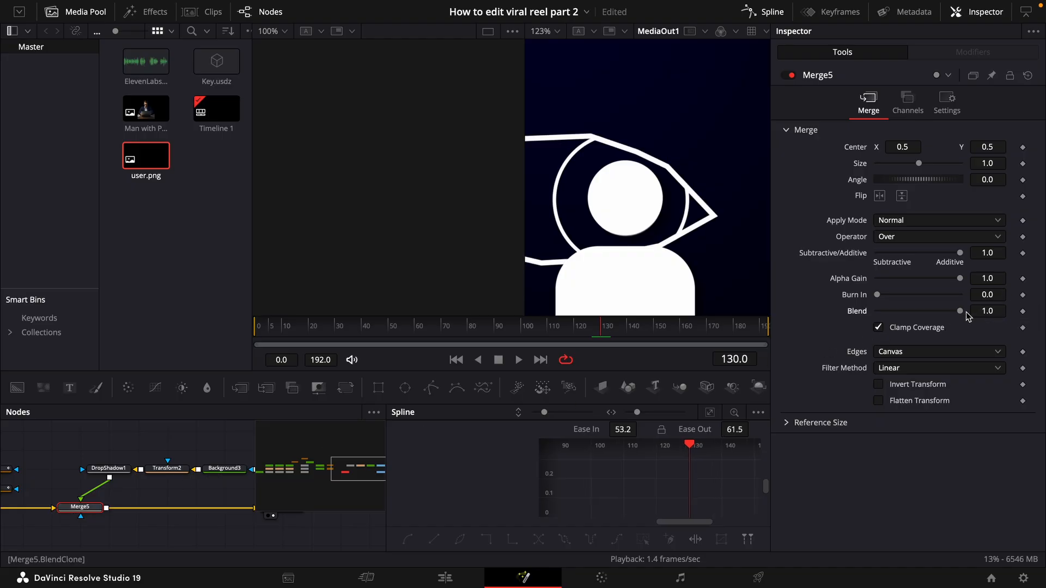
left_click(1022, 311)
left_click_drag(961, 315, 872, 314)
left_click(630, 330)
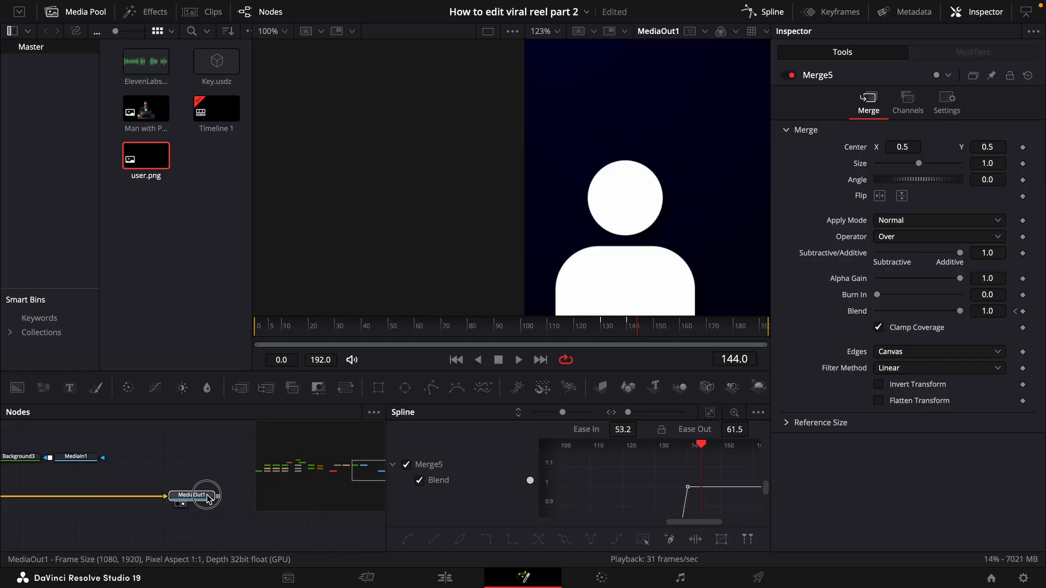
Step: Move the three text chains with their merges above the main line and combine them over Background1 through a new merge
scroll(109, 467, "left", 5)
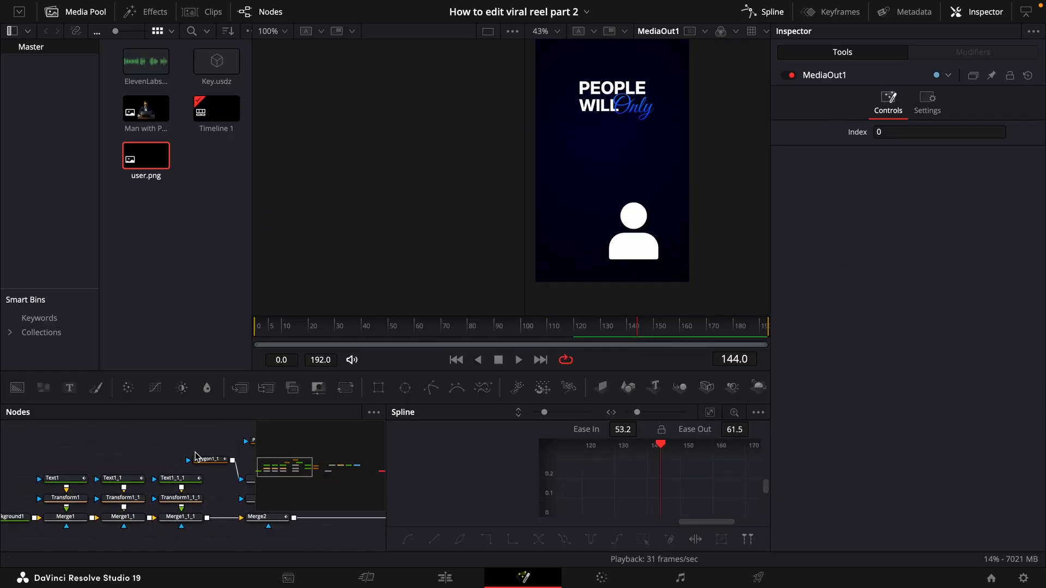
left_click_drag(197, 531, 51, 470)
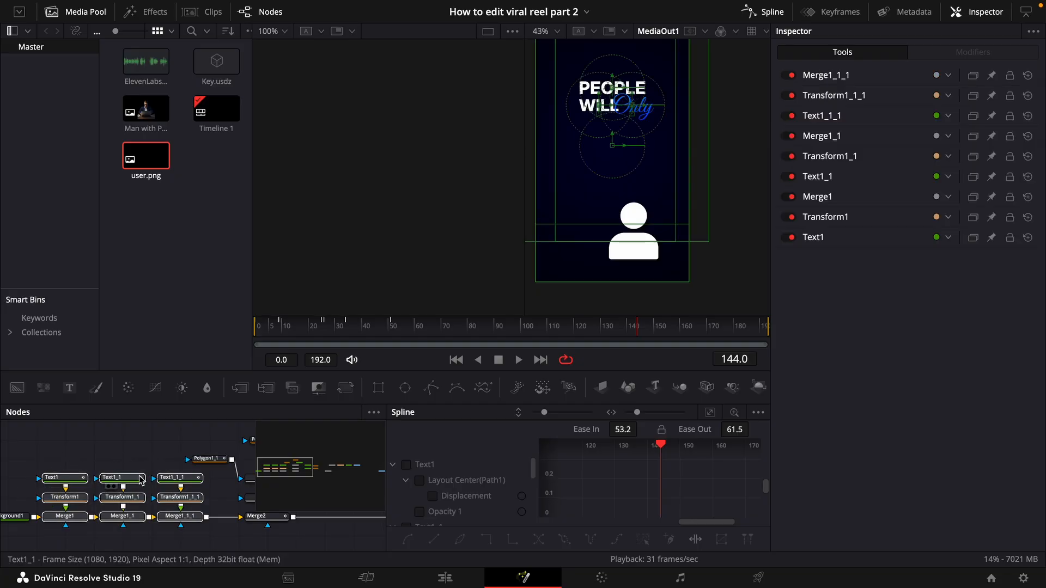
left_click_drag(164, 479, 106, 440, "shift")
left_click_drag(150, 481, 111, 479)
scroll(68, 517, "left", 5)
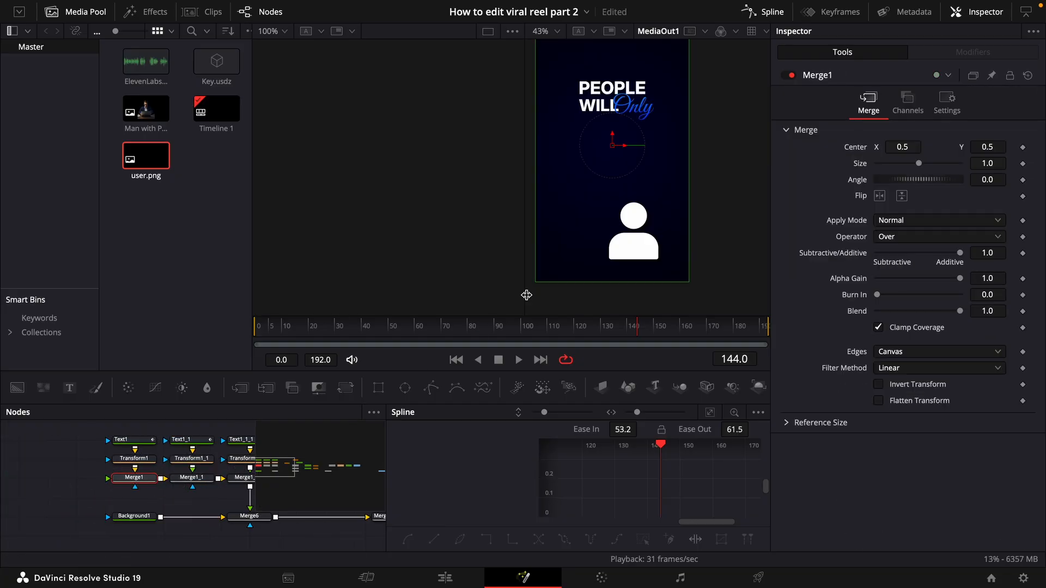
Step: Keyframe Merge6's Blend from 1.0 at frame 130 to 0.0 at frame 140 to fade out the text, and play it back
scroll(199, 474, "right", 4)
left_click(142, 498)
left_click_drag(610, 333, 601, 333)
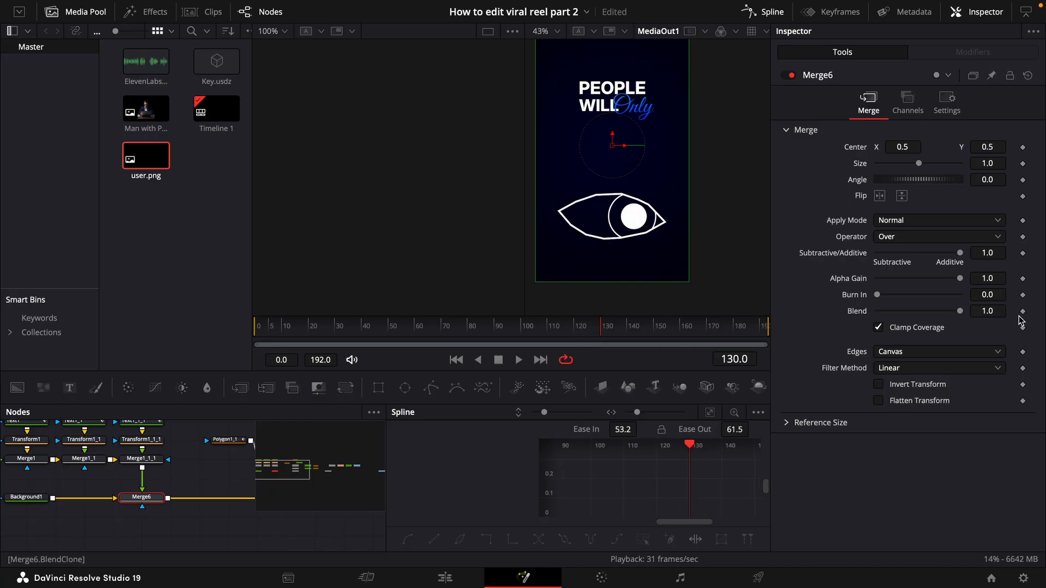
left_click(1022, 311)
left_click(627, 327)
left_click(1023, 312)
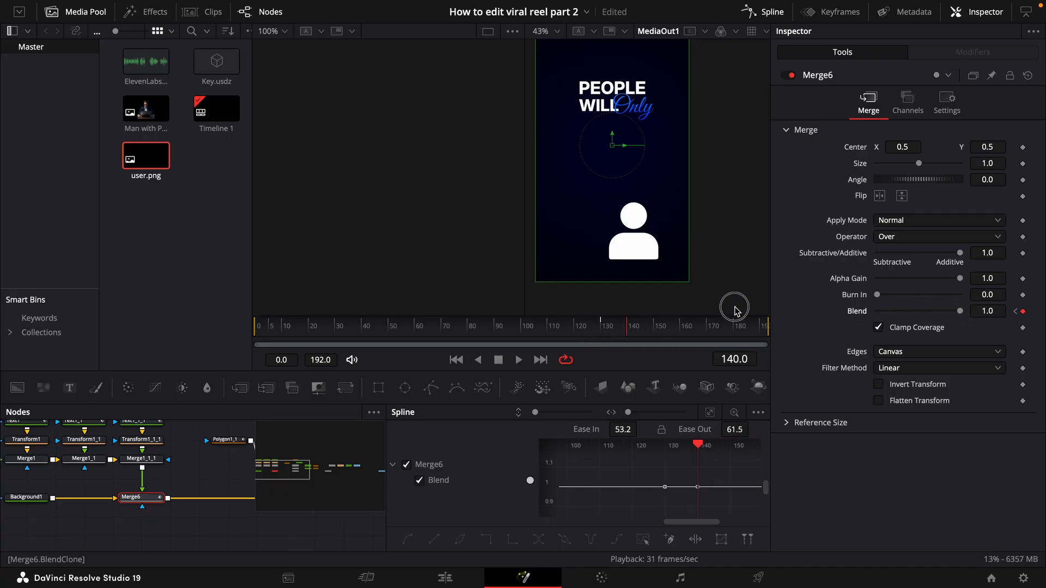
left_click_drag(960, 311, 876, 312)
left_click_drag(622, 327, 552, 331)
key("space")
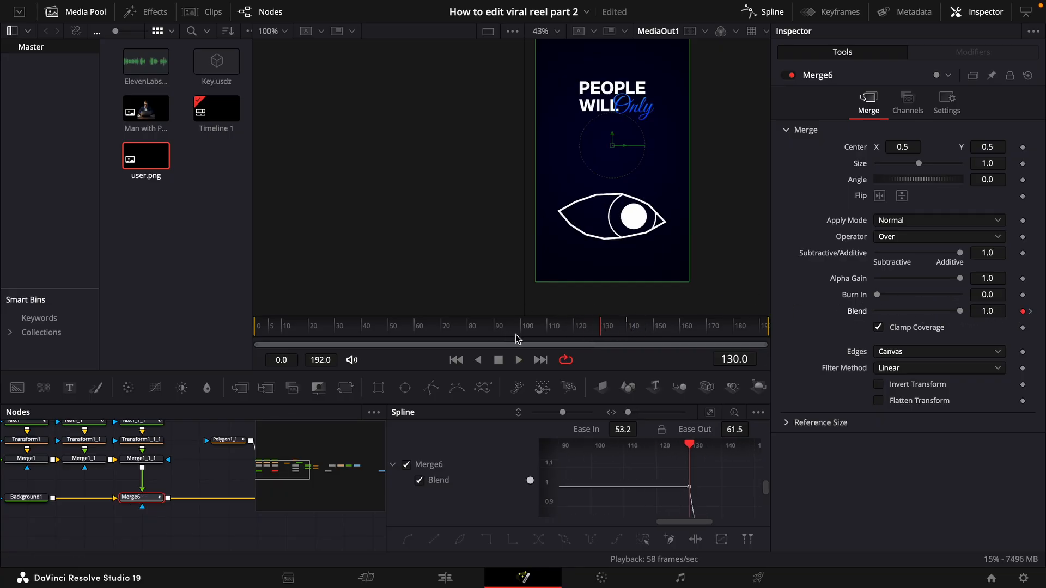
key("space")
Step: Keyframe Merge6's Center from Y 0.5 at frame 130 to Y 0.674 at frame 140 so the text moves up
left_click(602, 325)
left_click(629, 329)
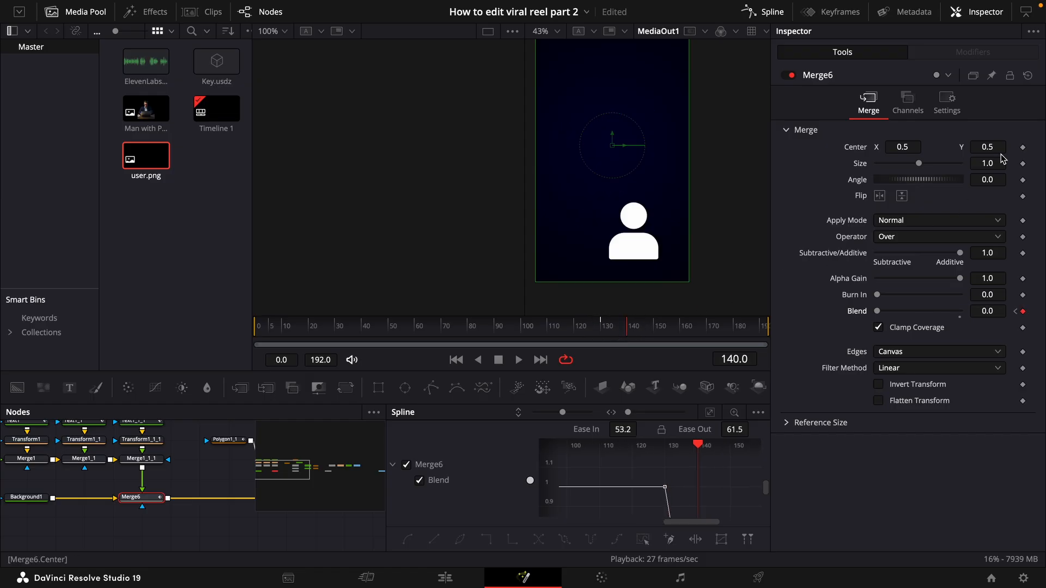
left_click(1023, 147)
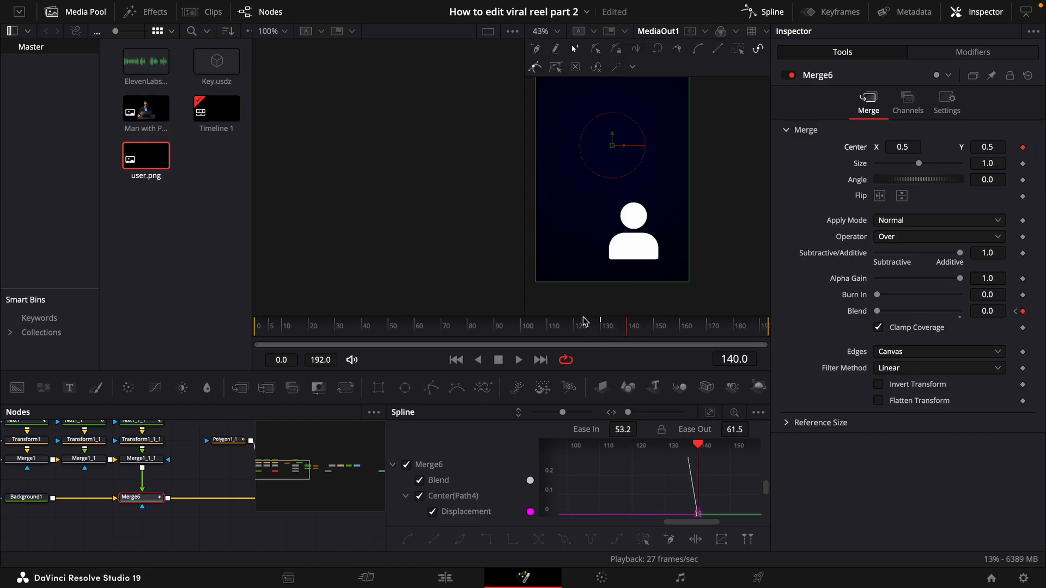
left_click(1022, 148)
left_click(1030, 148)
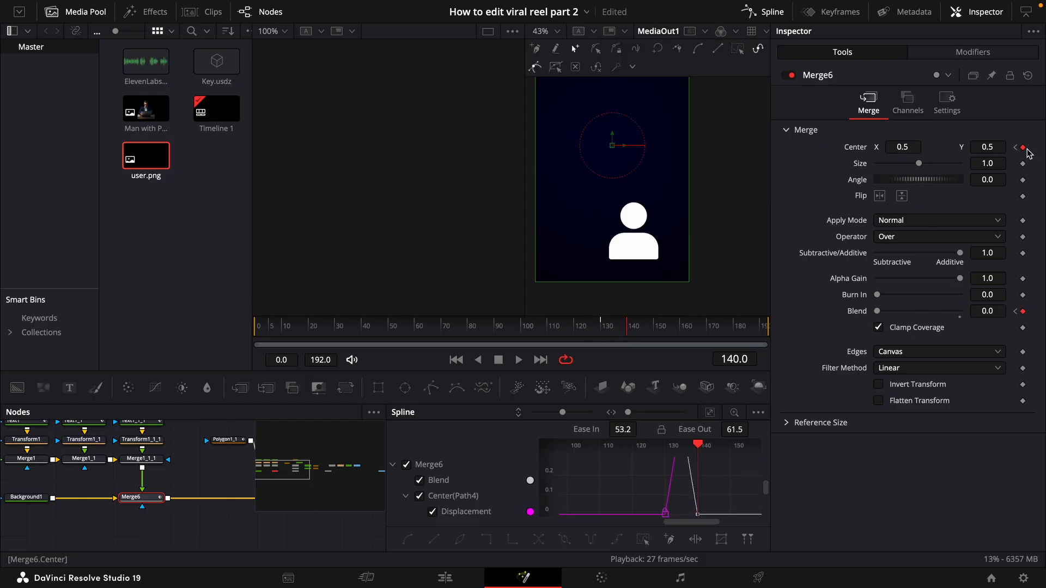
left_click(1026, 149)
left_click_drag(1000, 148, 1018, 144)
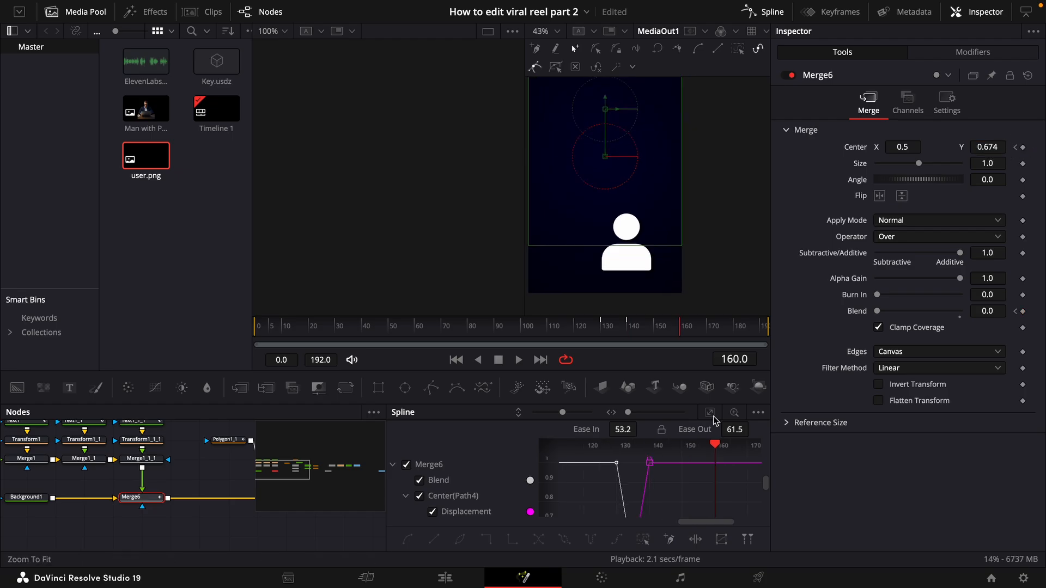
Step: Smooth all of Merge6's Blend and Center displacement keyframes, keeping Ease In at 33.0 and setting Ease Out to 70.8
left_click(710, 412)
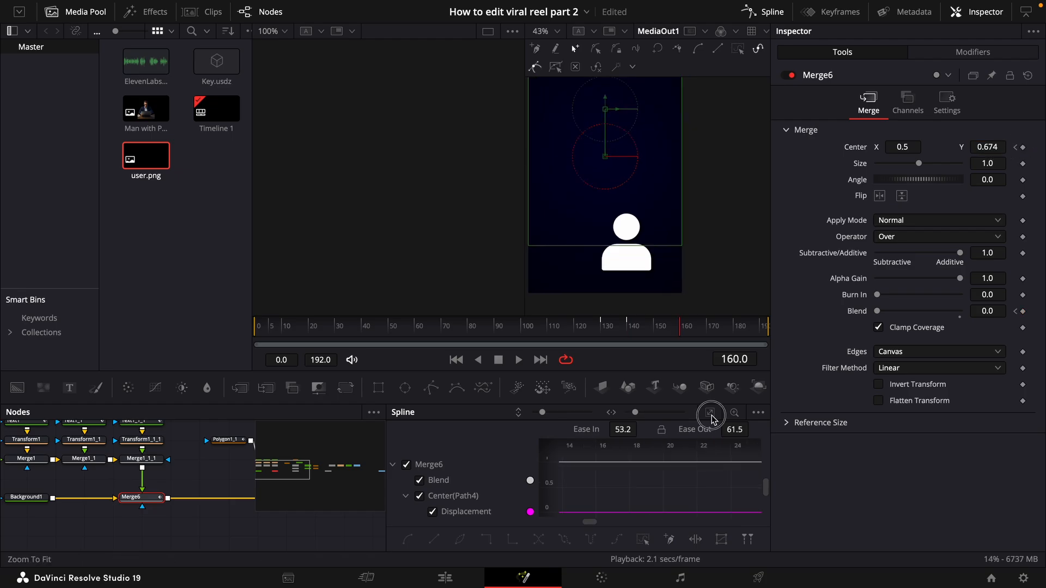
left_click(753, 458)
key("super+a")
scroll(677, 456, "up", 3)
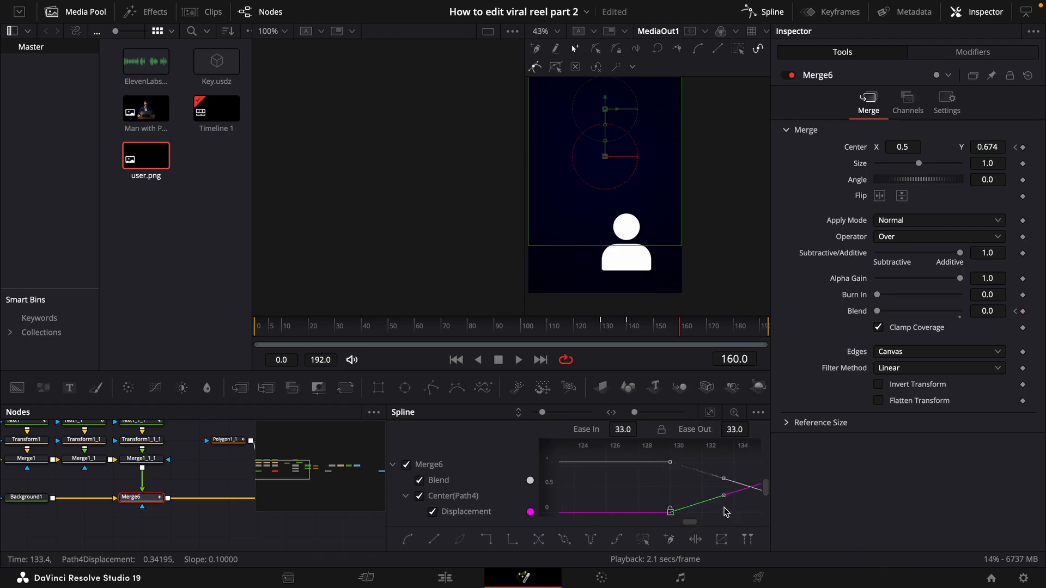
left_click_drag(736, 508, 677, 497)
key("f")
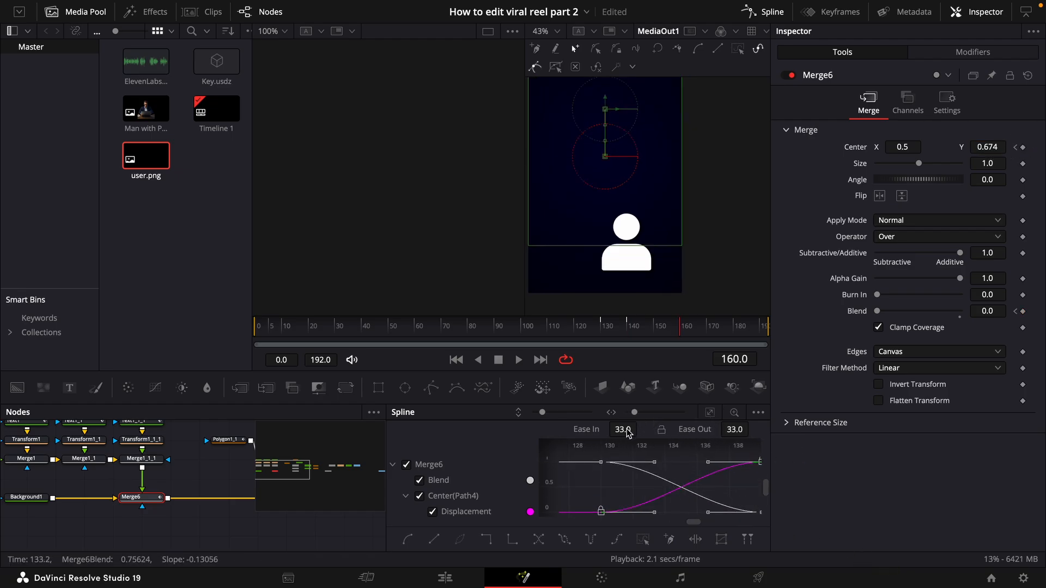
left_click_drag(627, 429, 635, 429)
key("super+z")
left_click_drag(746, 430, 639, 287)
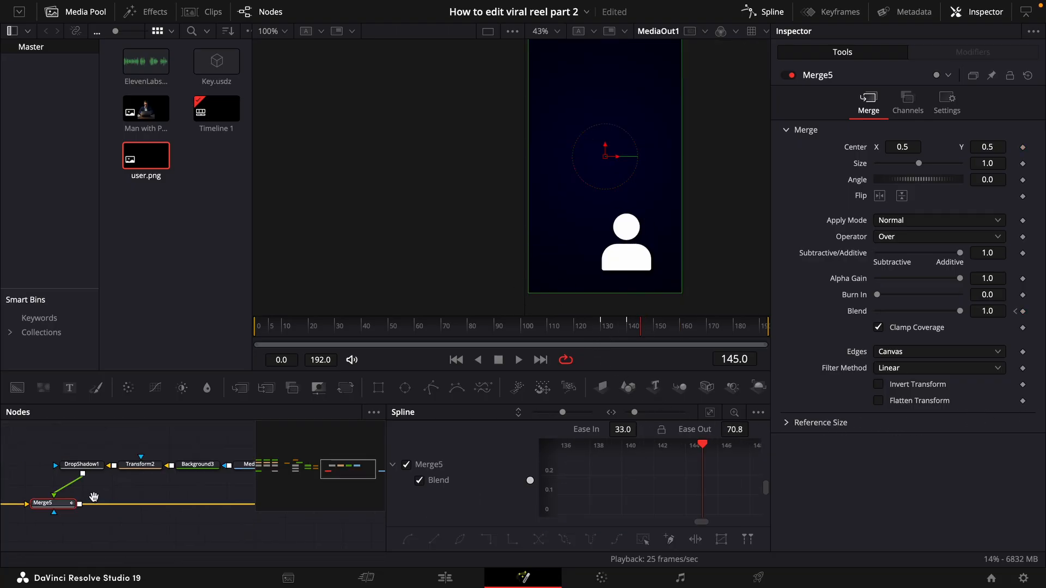
Step: Duplicate the user icon chain from MediaIn1 to DropShadow1 above the original and combine both chains through merges feeding Merge5
scroll(94, 498, "right", 2)
left_click_drag(234, 455, 41, 479)
scroll(60, 485, "up", 2)
left_click(134, 470)
key("super+v")
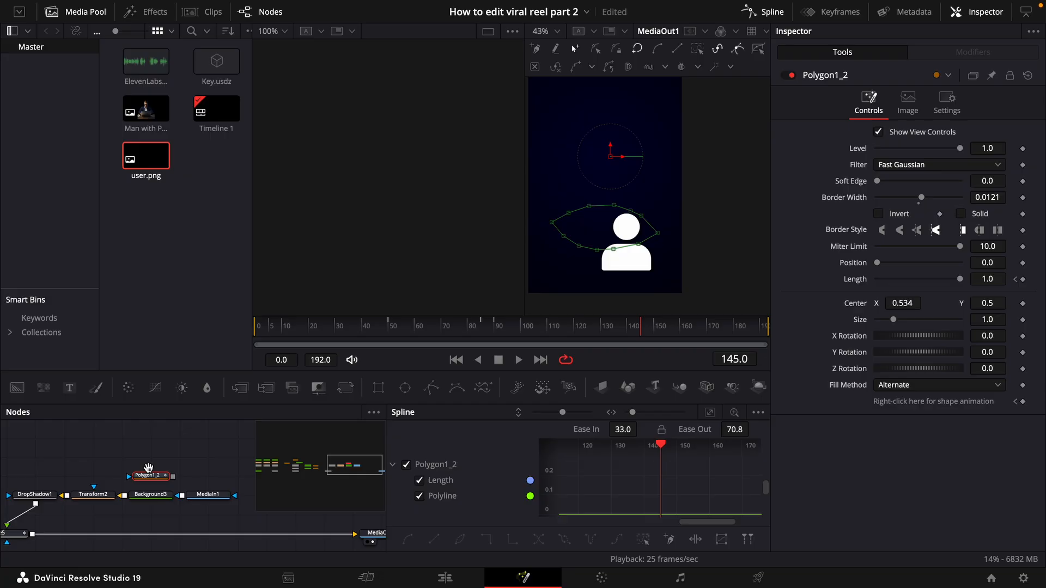
key("super+v")
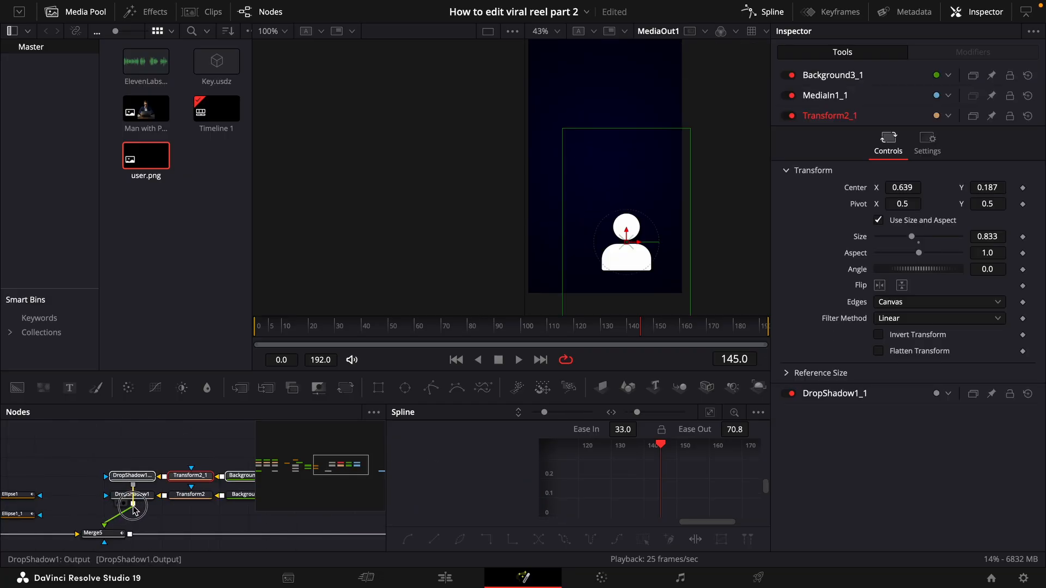
left_click_drag(133, 507, 67, 510)
key("super+t")
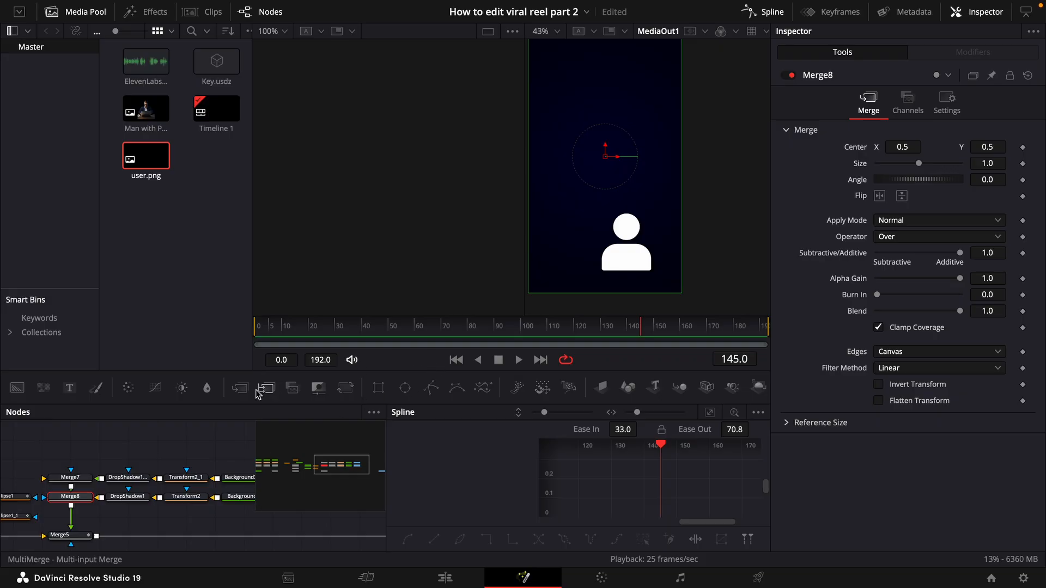
left_click(186, 477)
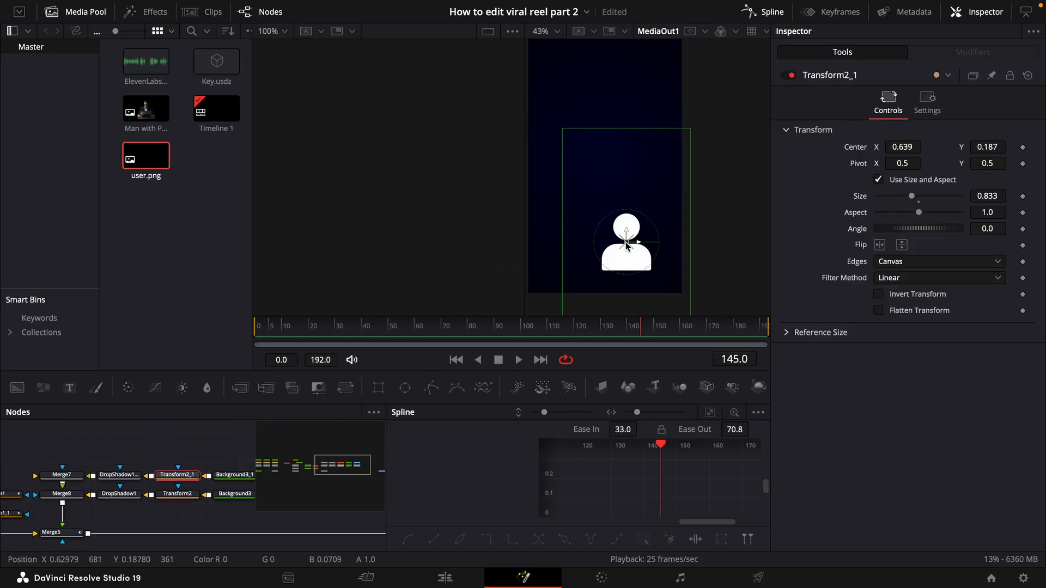
left_click_drag(627, 244, 612, 234)
key("super+z")
left_click(69, 477)
scroll(116, 475, "right", 1)
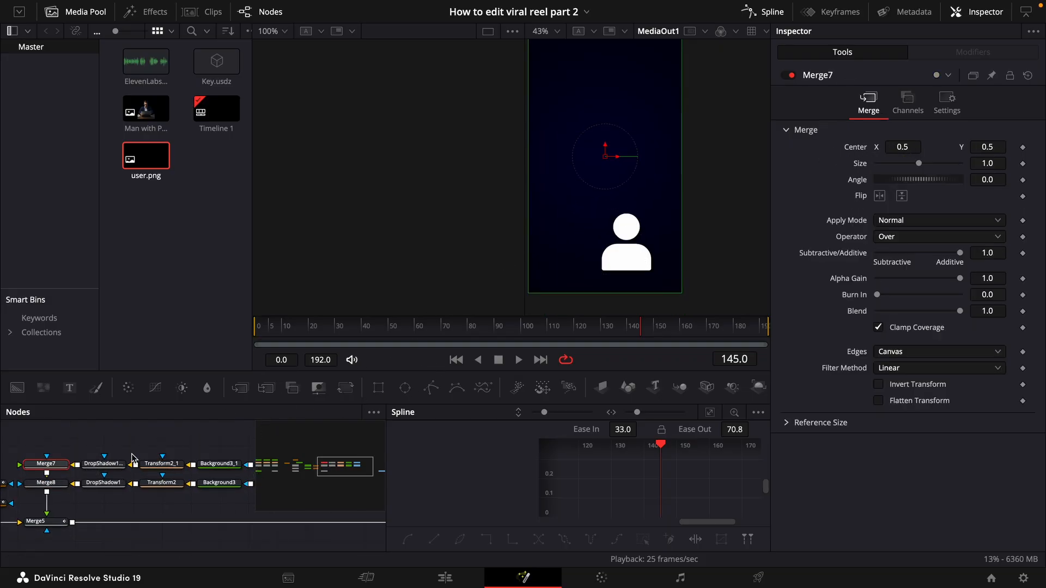
Step: Offset the duplicated user icon beside the original by setting Transform2_1's Center to X 0.318, Y 0.213
left_click(162, 464)
left_click_drag(993, 152, 540, 133)
left_click_drag(909, 147, 730, 148)
left_click_drag(998, 147, 958, 148)
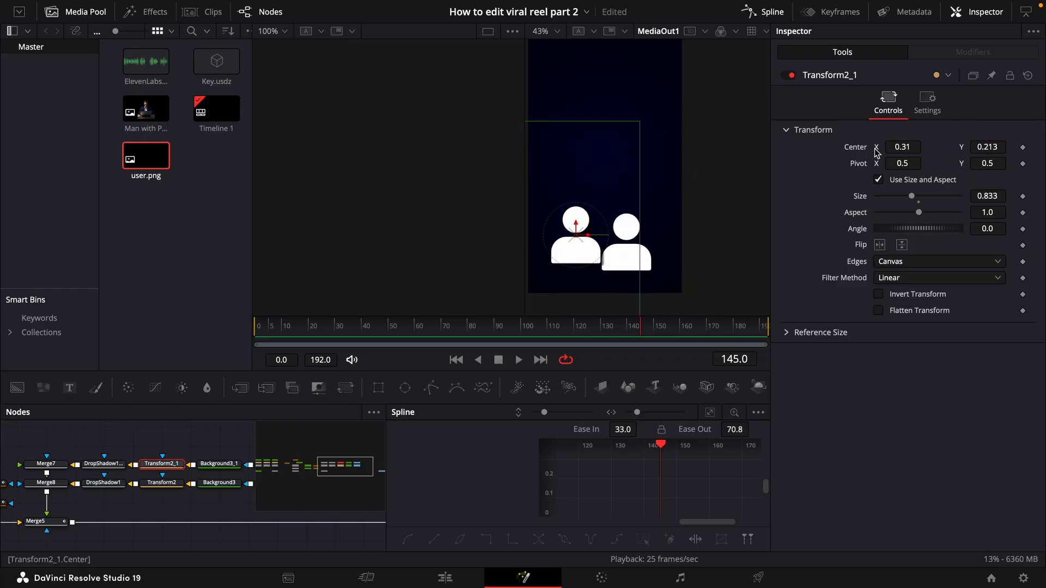
left_click_drag(892, 149, 906, 145)
scroll(119, 453, "right", 2)
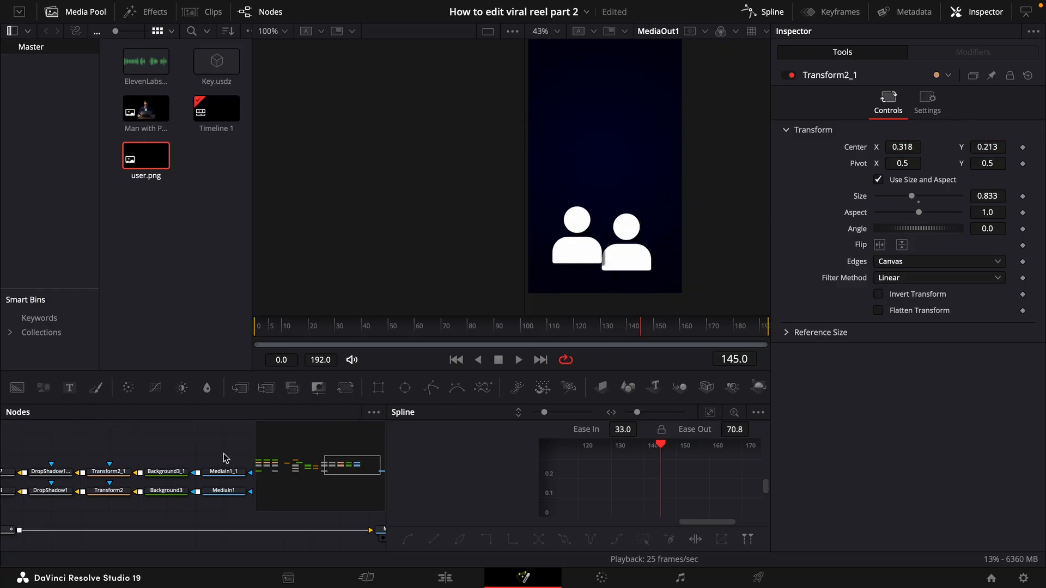
Step: Keyframe Merge8's Blend from 0.0 at frame 140 to 1.0 at frame 150 so its user icon fades in
scroll(224, 460, "left", 4)
left_click(115, 489)
left_click(628, 327)
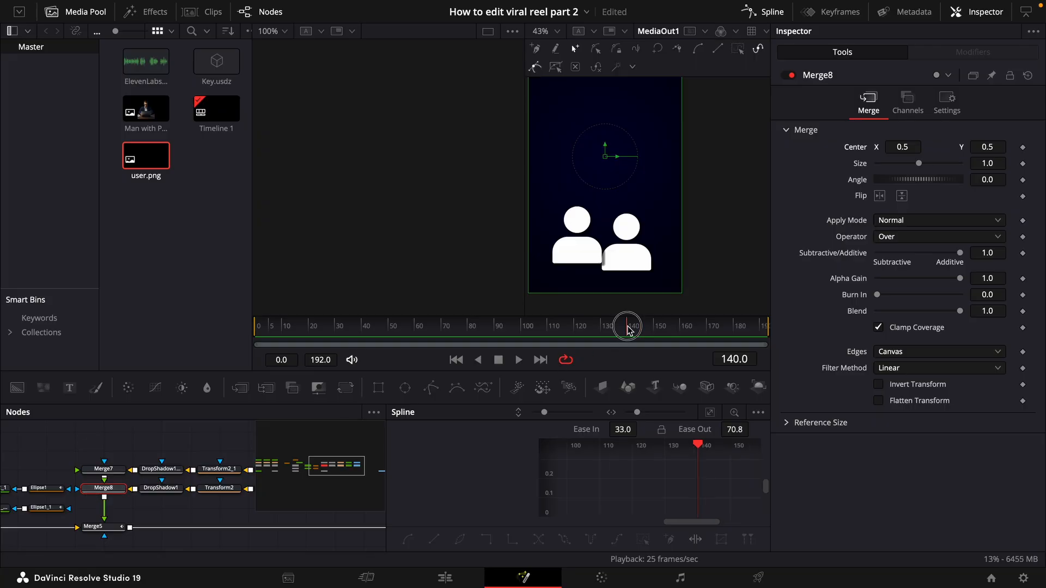
left_click(1023, 311)
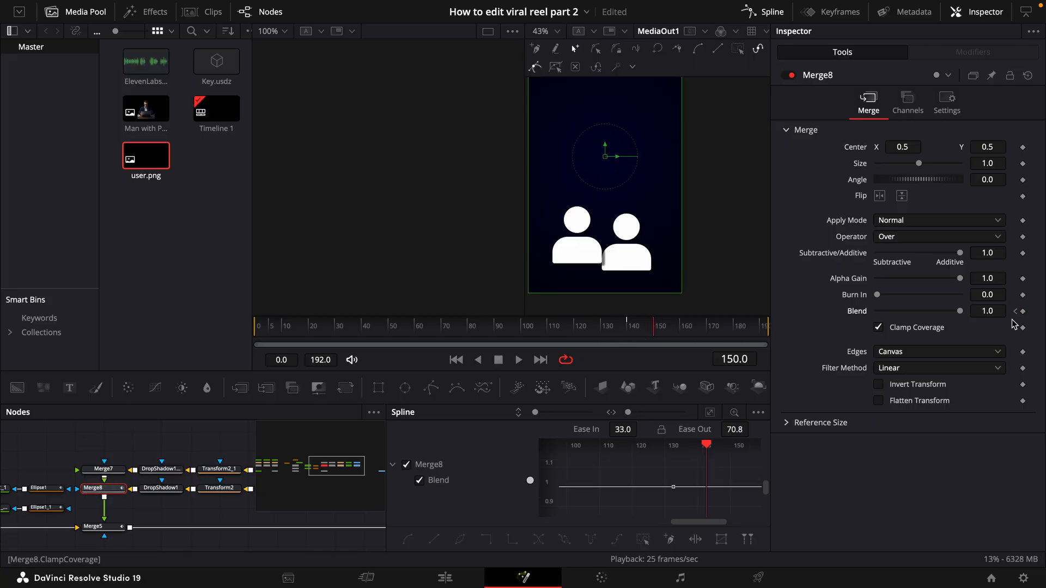
left_click(1024, 312)
left_click(1015, 311)
left_click_drag(960, 311, 811, 323)
left_click(682, 328)
Step: Keyframe Merge7's Blend from 0.0 at frame 150 to 1.0 at frame 160 so the second user icon fades in
left_click_drag(104, 512, 47, 510)
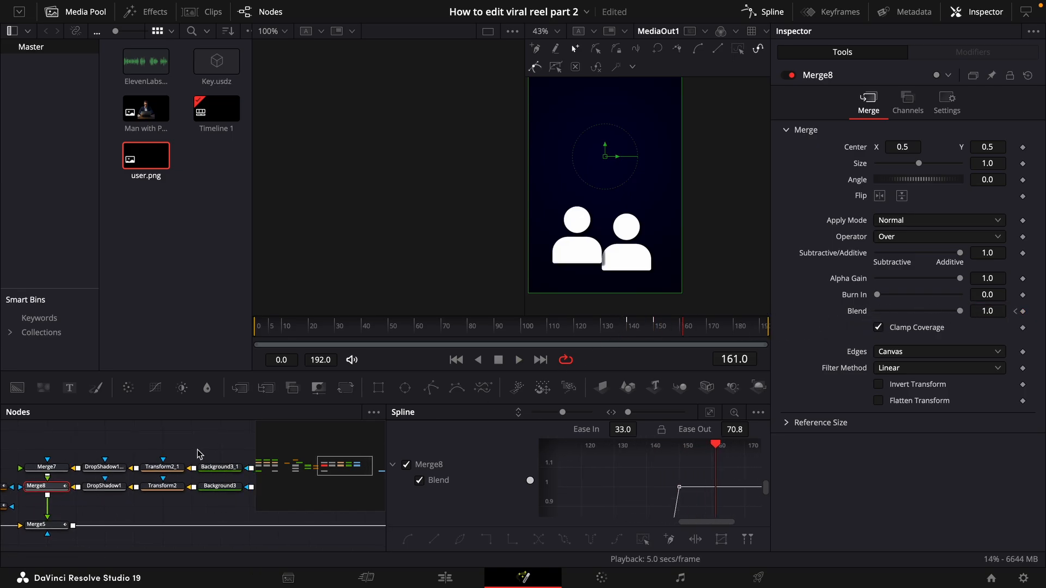
left_click(47, 467)
left_click_drag(366, 514, 295, 517)
left_click_drag(169, 501, 368, 510)
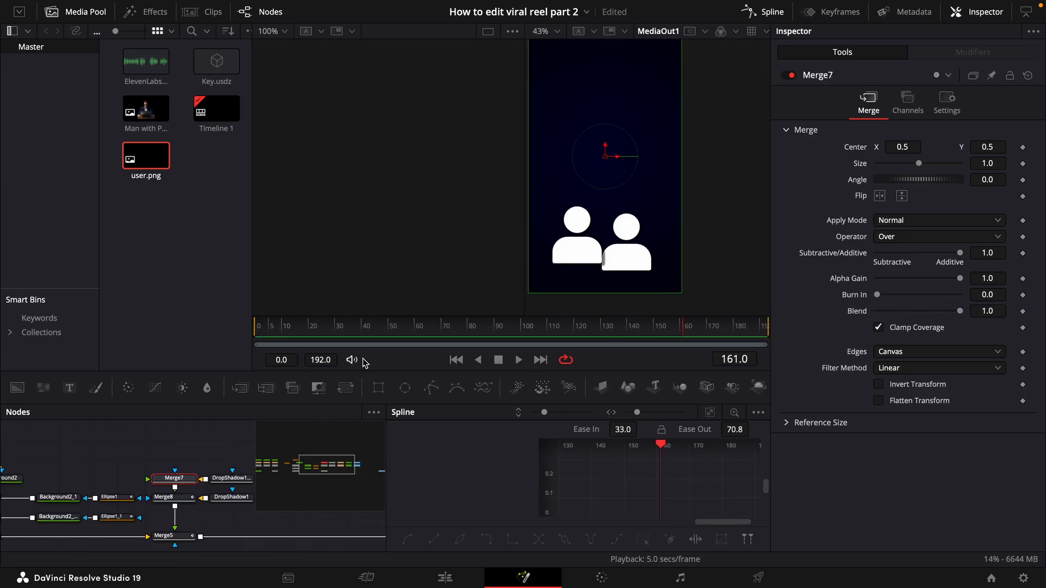
left_click_drag(643, 331, 636, 331)
right_click(636, 331)
left_click(654, 330)
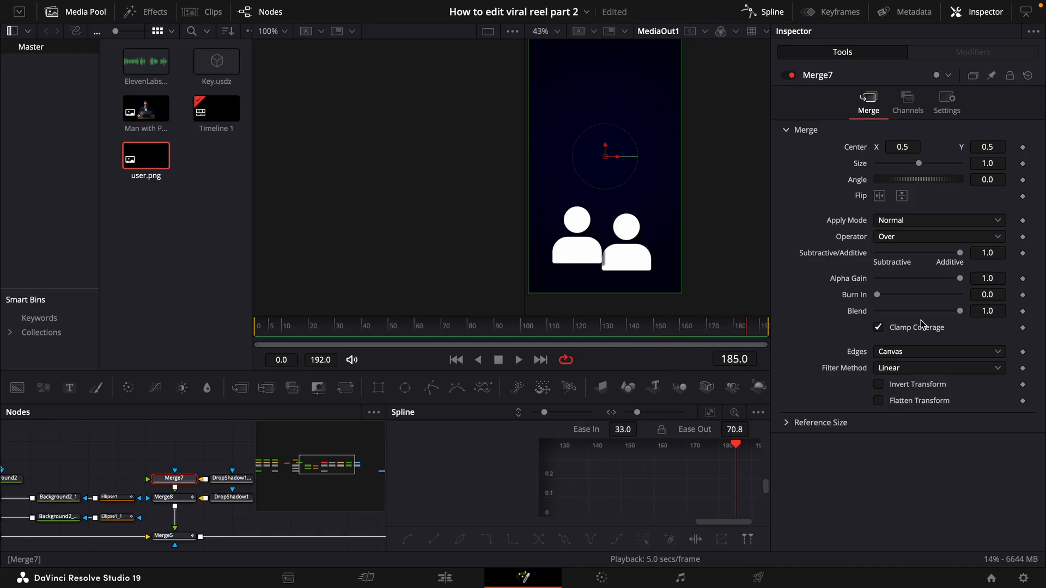
left_click(1022, 311)
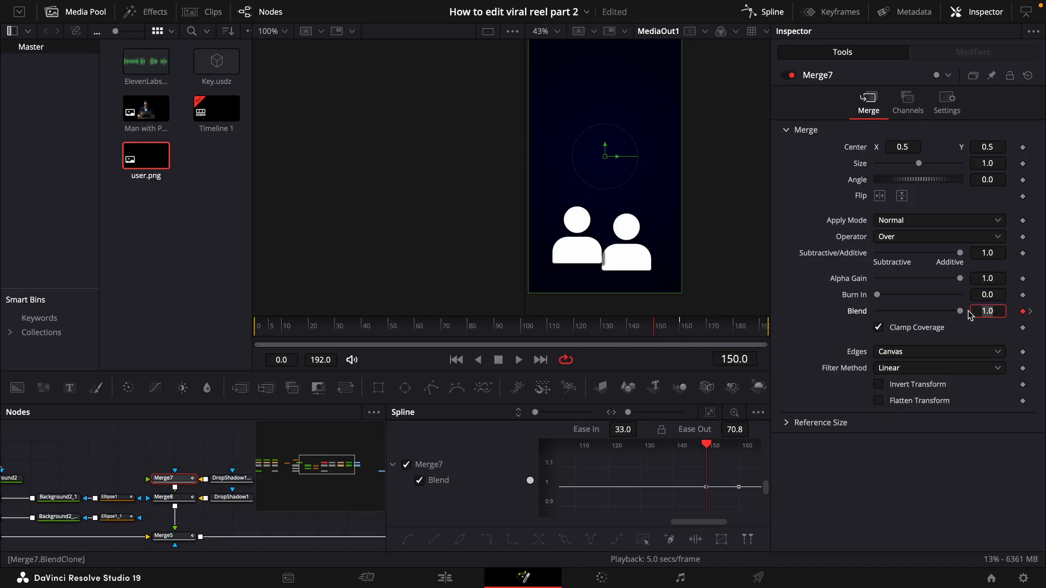
left_click_drag(961, 311, 872, 313)
key("space")
key("space")
Step: Duplicate the second user icon's node chain including Merge7 above the existing rows and connect the copied merge to Merge7
left_click_drag(56, 456, 319, 484)
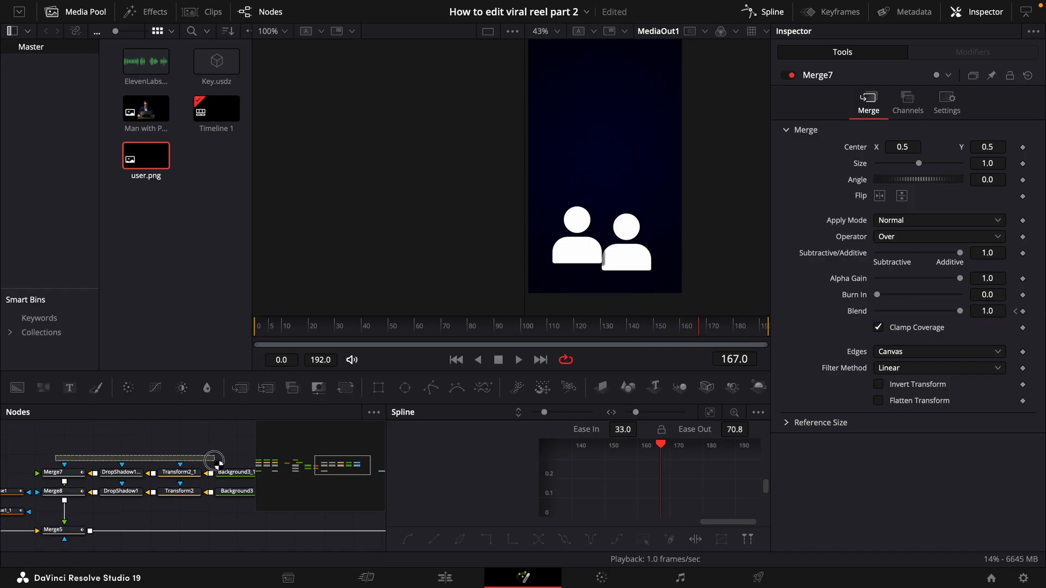
key("super+c")
scroll(115, 508, "right", 2)
left_click(132, 466)
key("super+v")
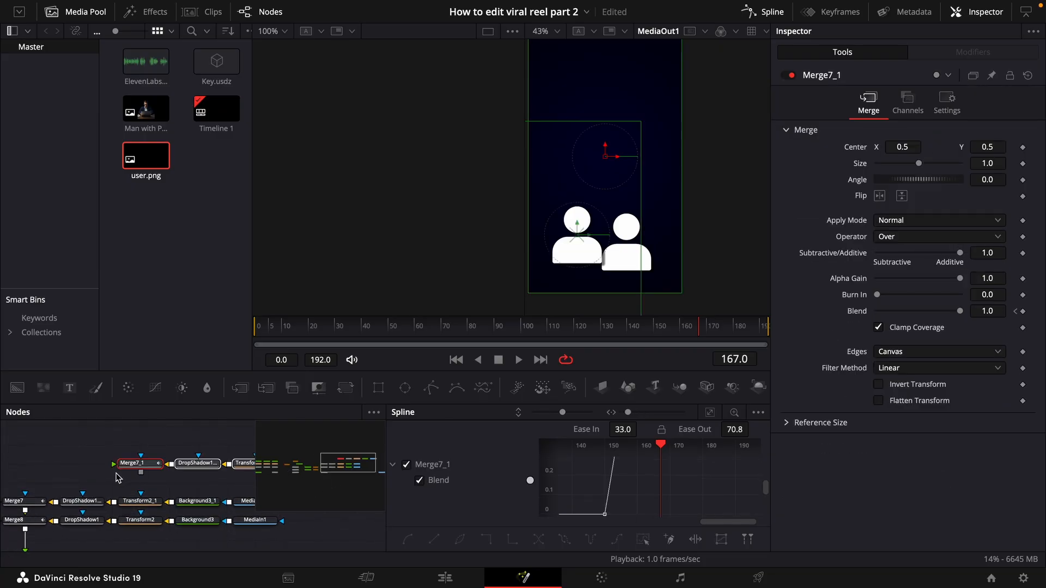
scroll(117, 473, "left", 2)
left_click_drag(159, 469, 59, 507)
Step: Place the third user icon in front between the other two by moving Transform2_1_1's Center to about X 0.45, Y 0.139
left_click(172, 486)
left_click_drag(577, 235, 597, 260)
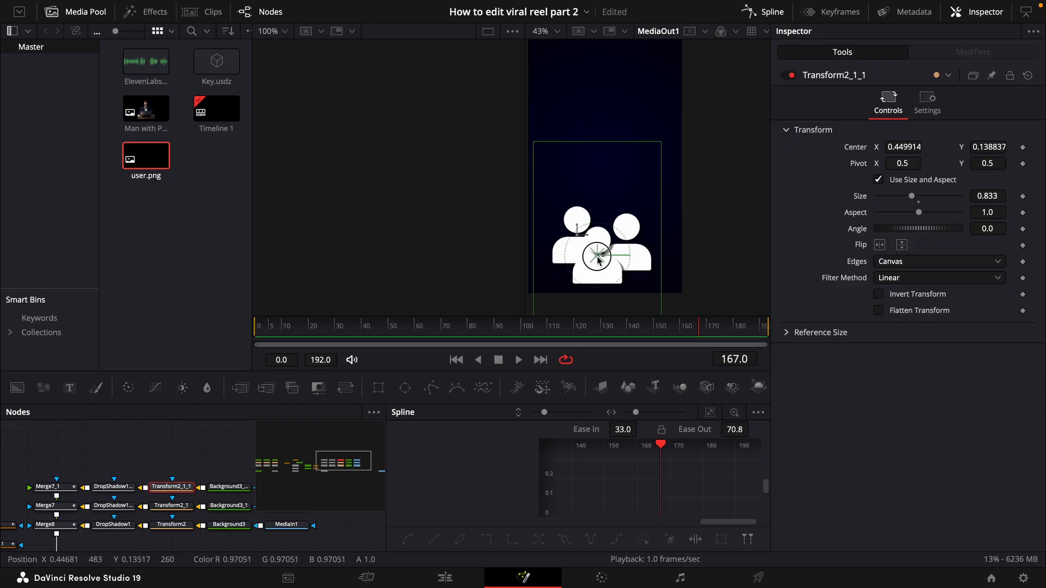
scroll(80, 511, "right", 2)
scroll(78, 493, "left", 2)
Step: Shift Merge7_1's Blend keyframes to frames 160 and 170 in the spline graph
left_click(61, 477)
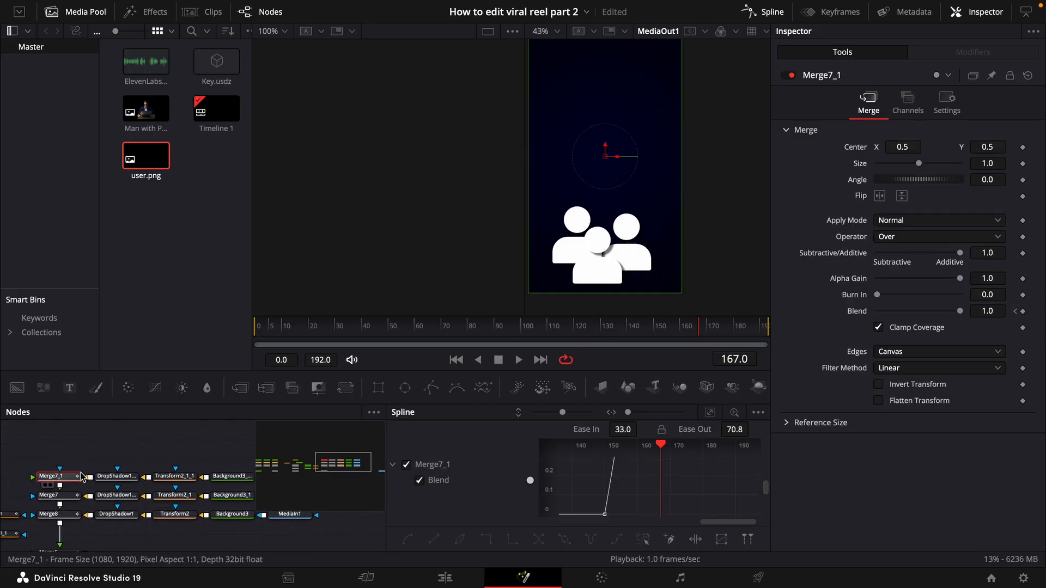
left_click(708, 414)
scroll(749, 455, "down", 2)
left_click_drag(639, 513, 686, 512)
Step: Duplicate the third user icon's node chain including Merge7_1 and connect the copy above it as a fourth row
left_click_drag(51, 457, 312, 481)
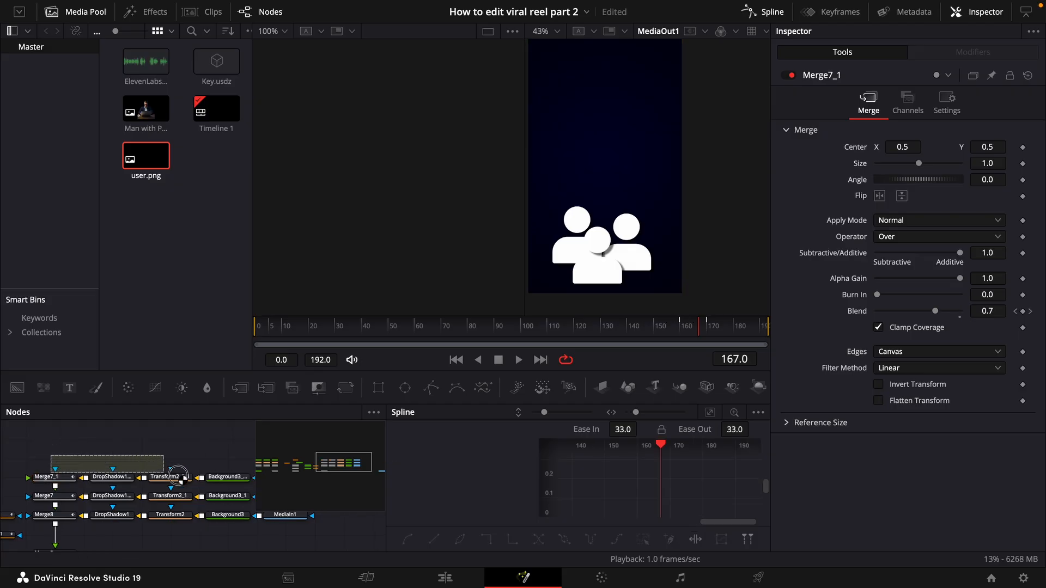
key("super+c")
key("super+v")
left_click_drag(84, 452, 56, 452)
left_click(98, 430)
Step: Recolor the fourth user icon blue and move its Center to about X 0.471, Y 0.481
scroll(98, 430, "right", 3)
left_click(126, 447)
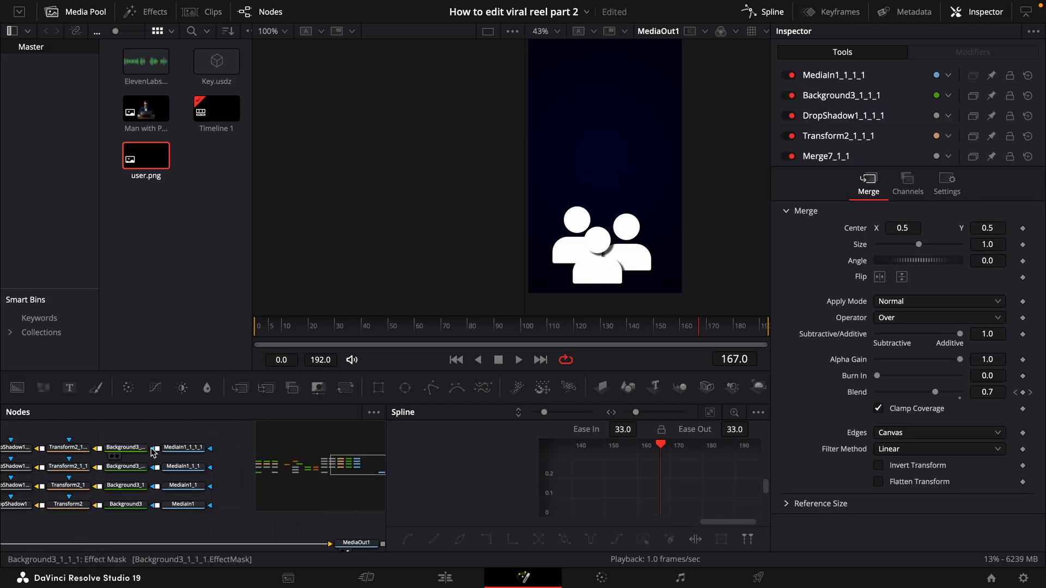
left_click_drag(960, 241, 905, 241)
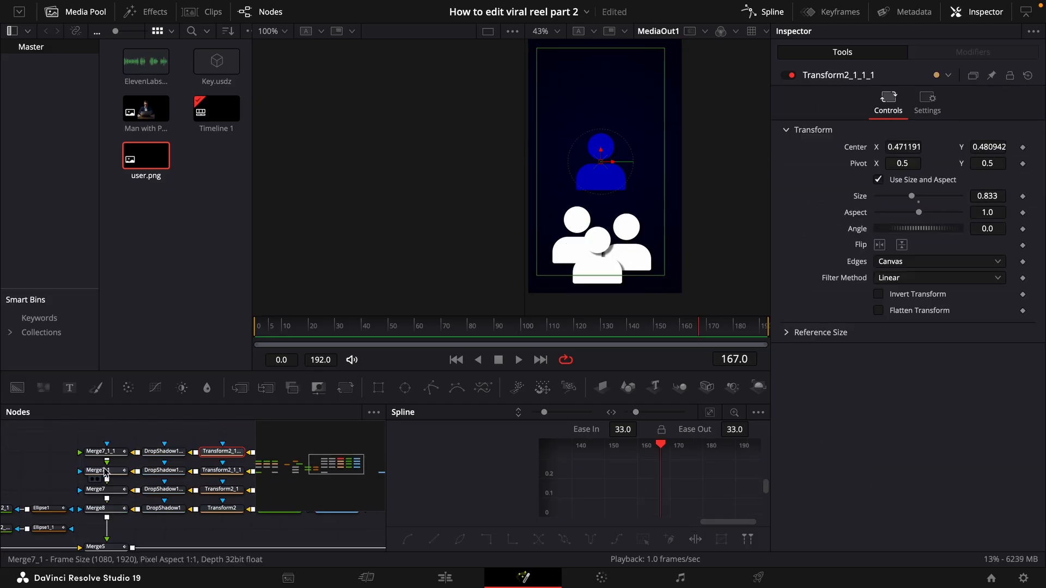
Step: Shift Merge7_1's Blend keyframes to frames 164 and 174 and keyframe its Center over them so the icon rises to Y 0.5
left_click(106, 472)
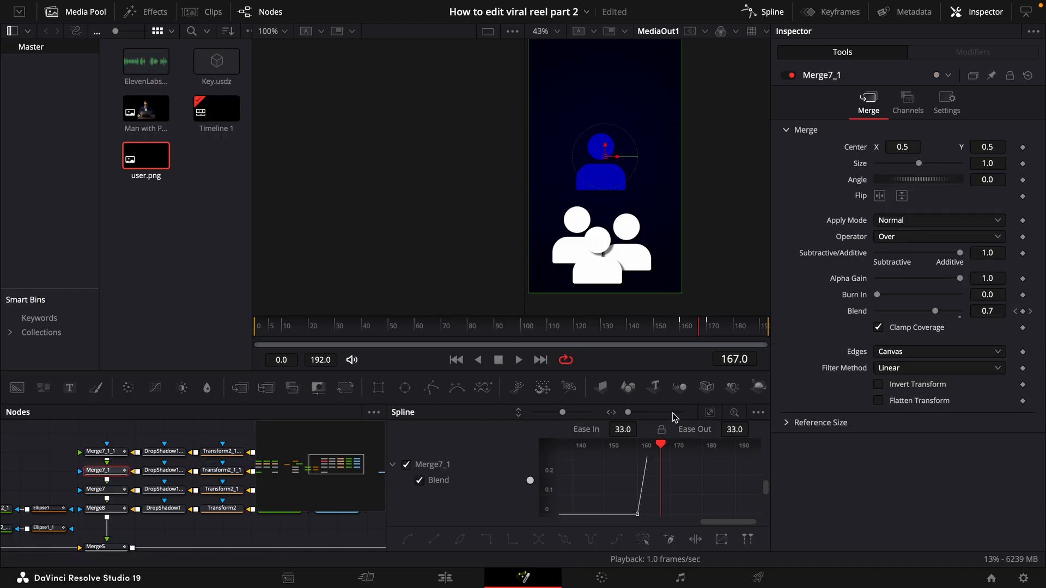
left_click(707, 414)
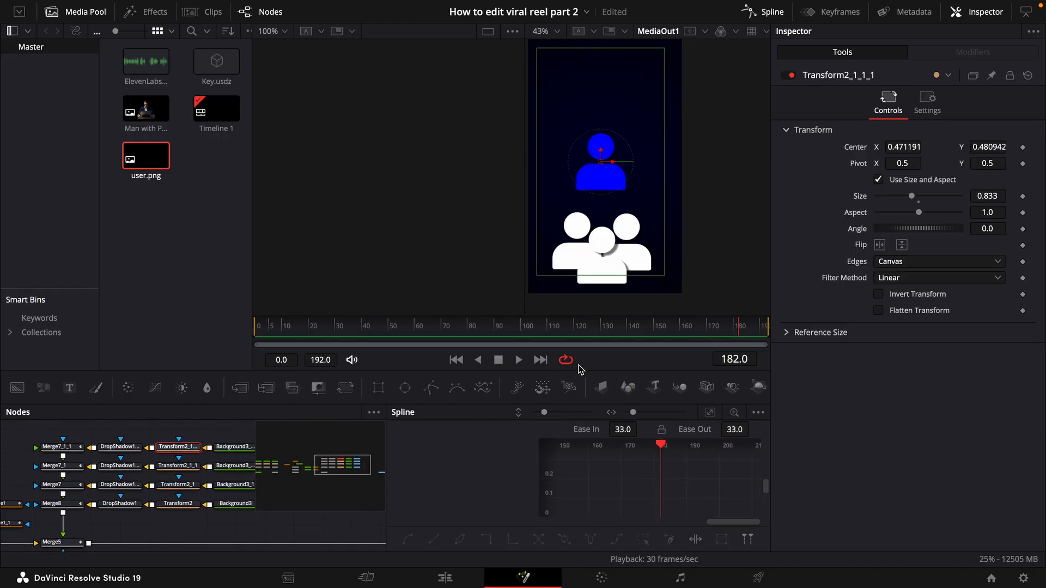
left_click(54, 466)
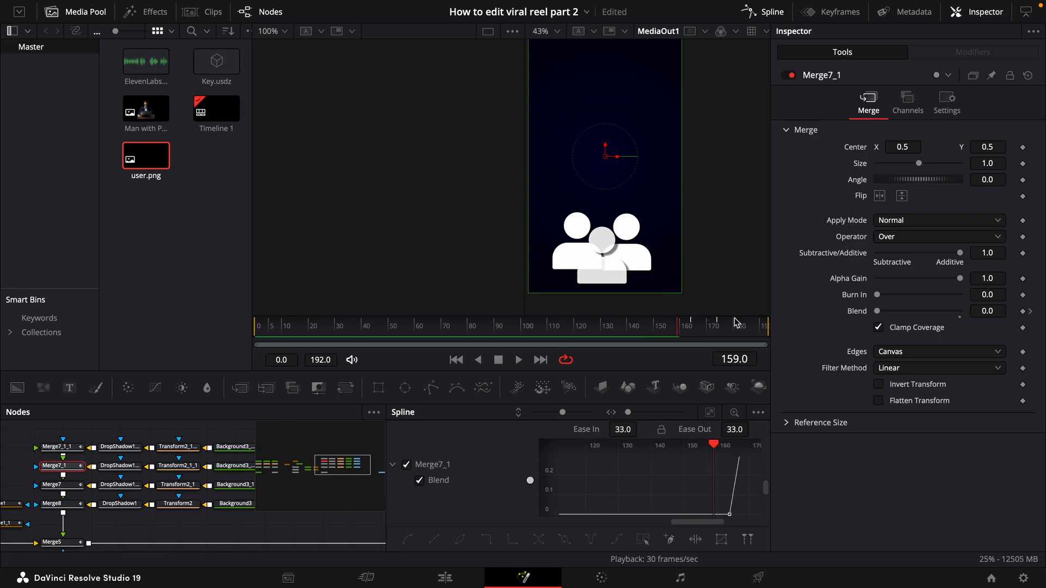
left_click(691, 324)
left_click(1023, 147)
left_click(691, 327)
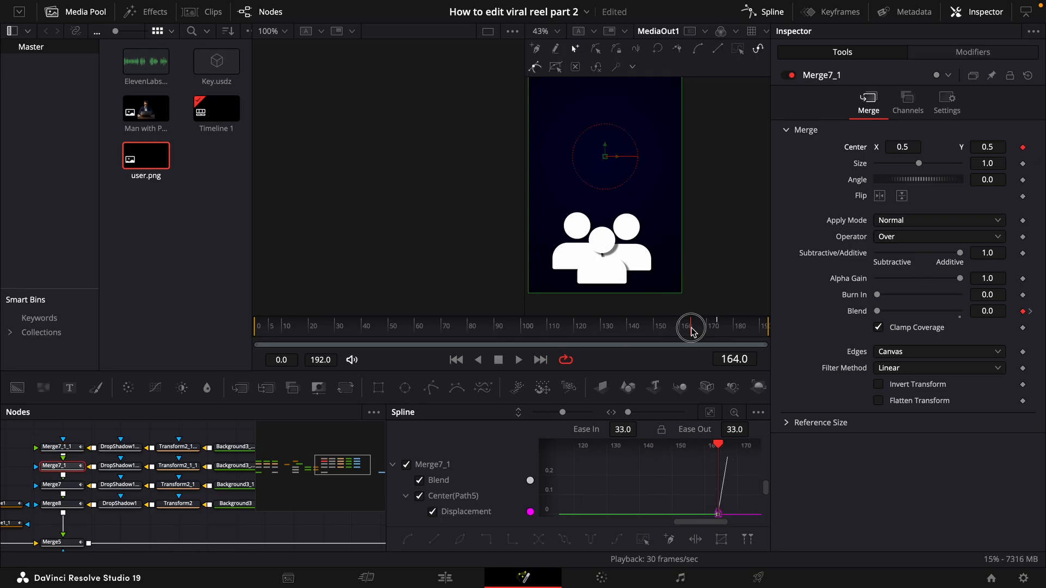
left_click_drag(696, 331, 719, 327)
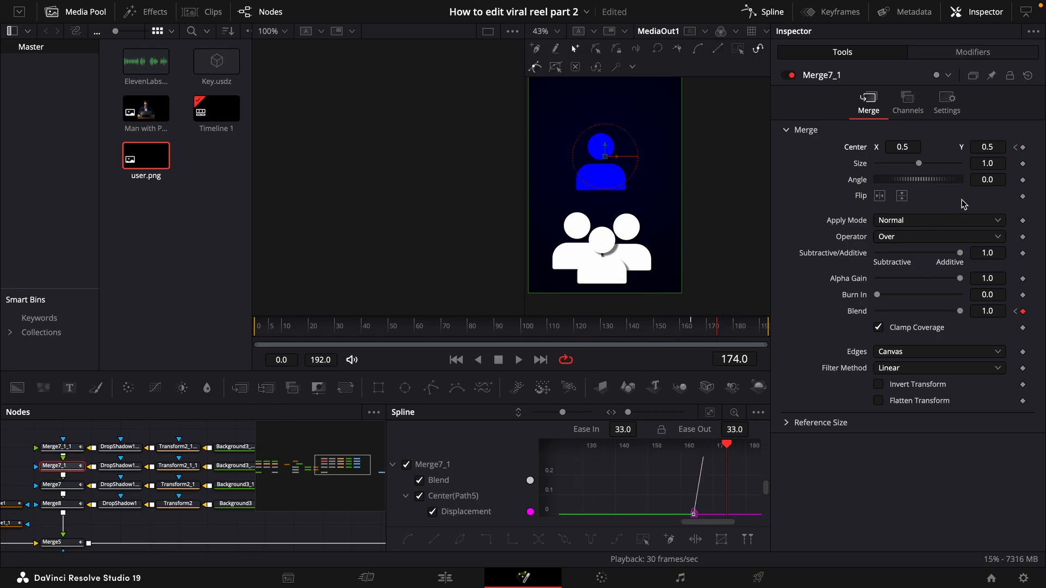
left_click(1016, 147)
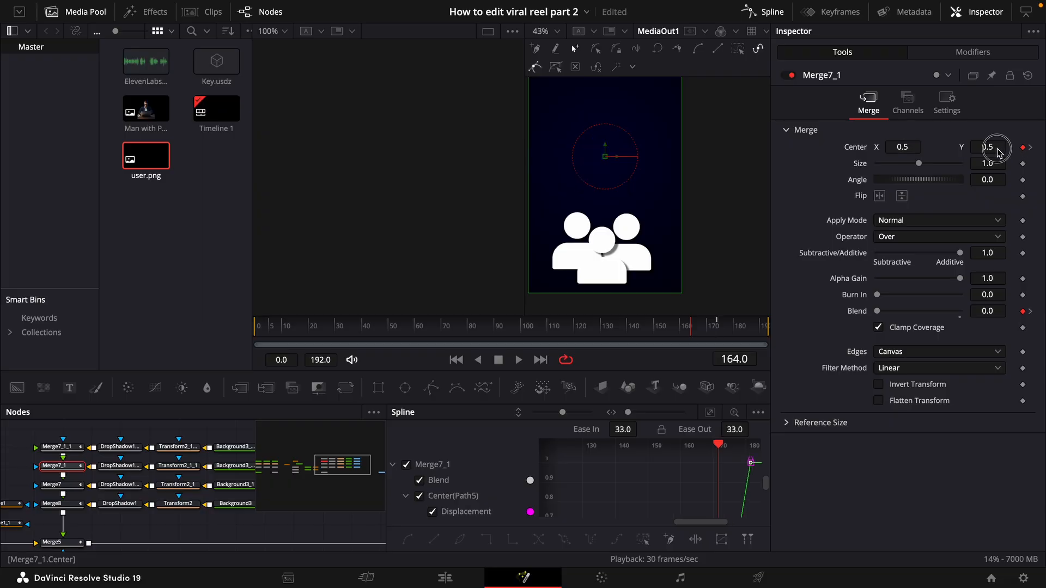
left_click_drag(997, 153, 971, 155)
key("space")
key("space")
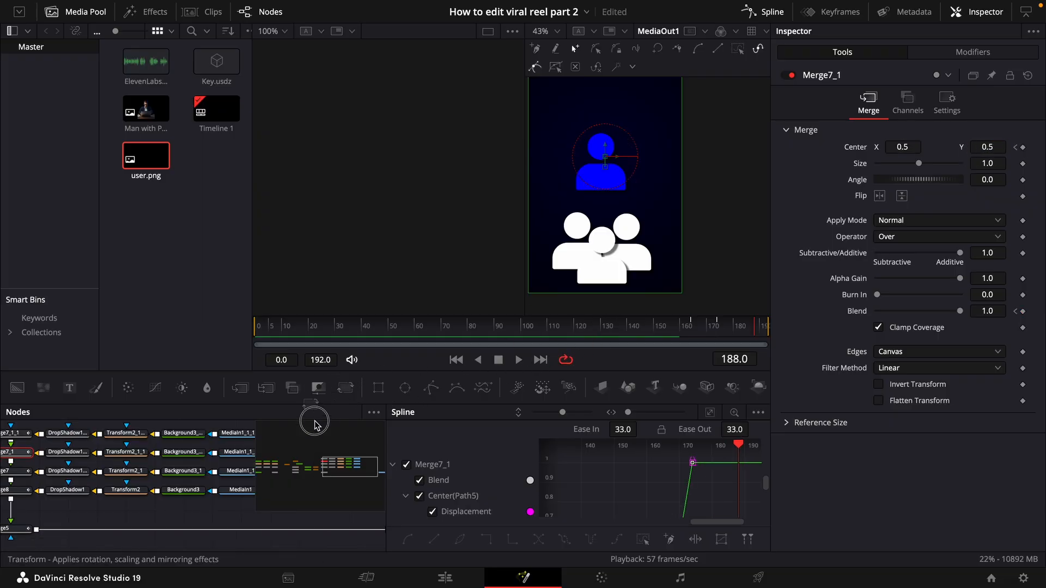
Step: Insert a Transform node between Merge5 and MediaOut1 and add Size and Pivot keyframes at frame 0
left_click_drag(314, 424, 256, 532)
left_click_drag(415, 330, 254, 336)
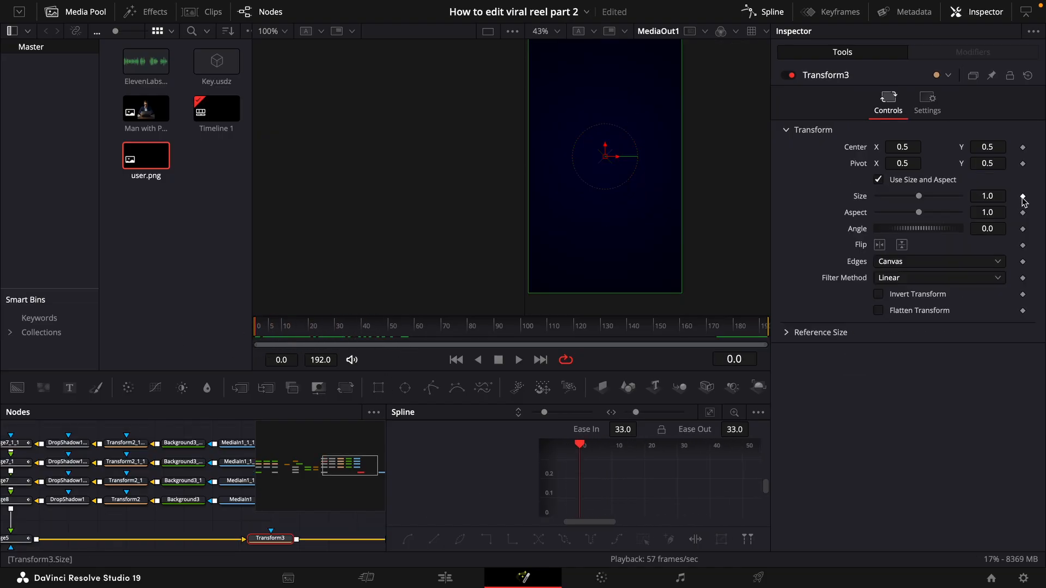
left_click(1023, 198)
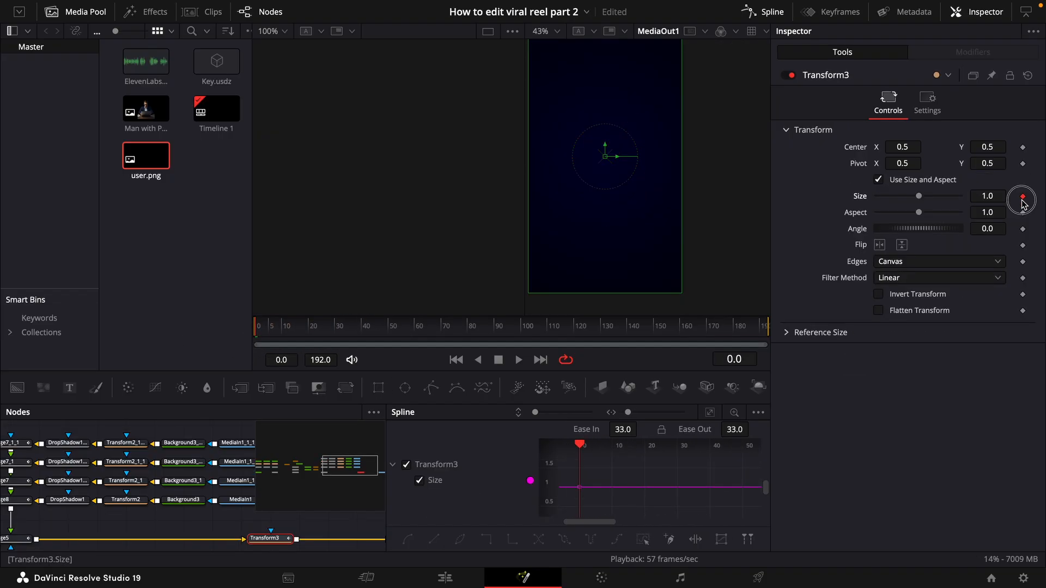
right_click(1023, 165)
left_click(993, 175)
Step: Set Transform3's Size to 1.082 and Pivot Y to 0.612 at frame 0
left_click_drag(988, 197, 678, 203)
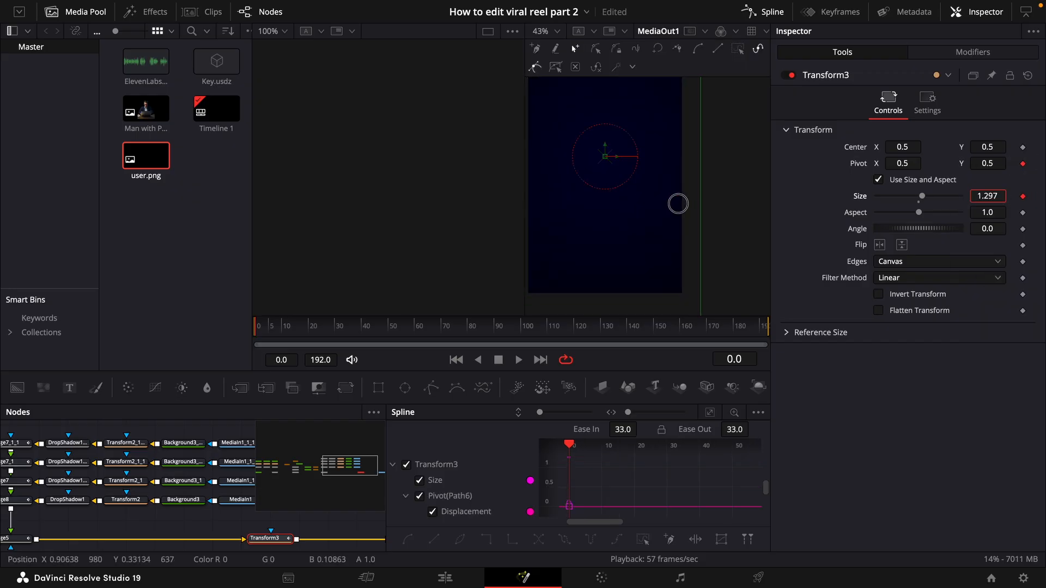
left_click_drag(256, 329, 300, 329)
left_click_drag(300, 330, 305, 329)
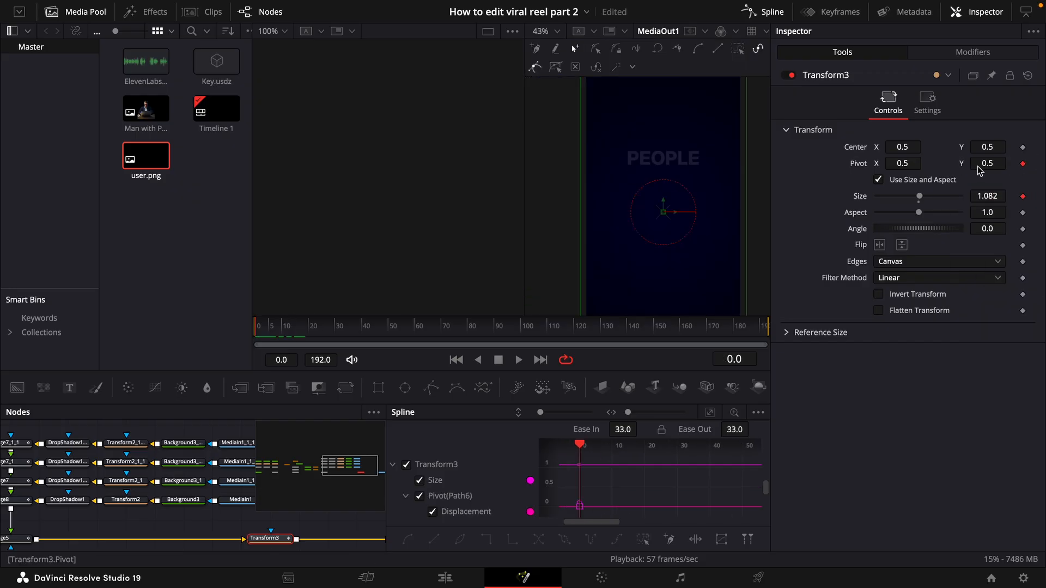
mouse_move(978, 166)
left_mouse_down()
mouse_move(1001, 156)
mouse_move(983, 170)
left_mouse_up()
Step: Keyframe Transform3's Size and Pivot at frames 50 and 90, with Pivot Y 0.241 and Size 1.174 at frame 90
left_click(389, 326)
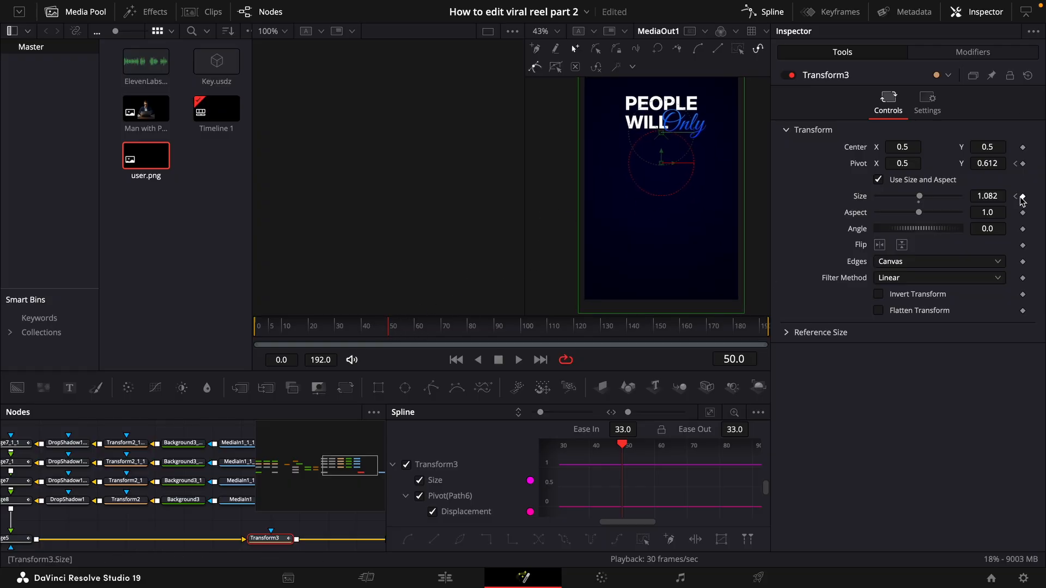
left_click(496, 327)
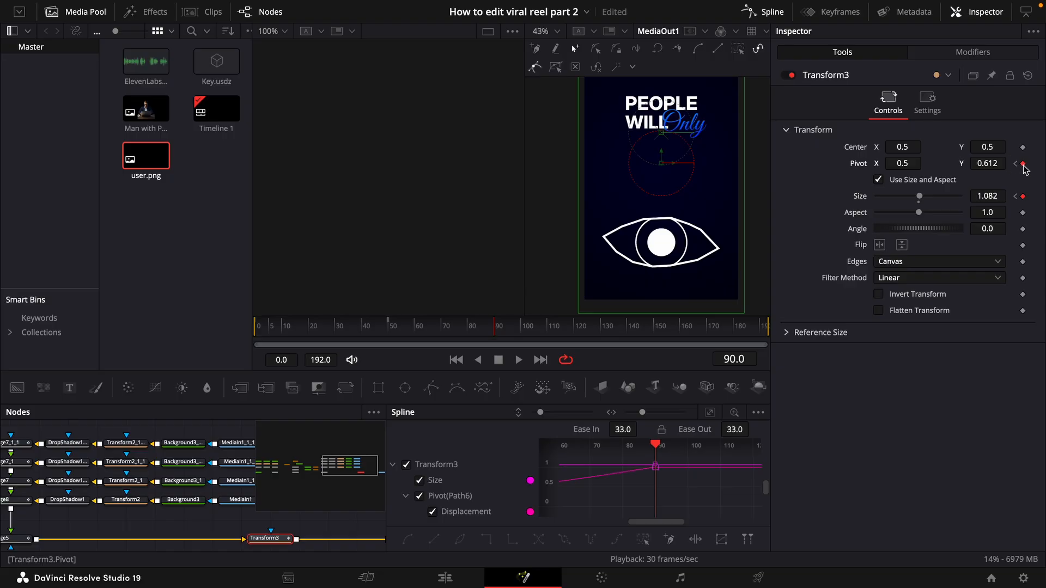
left_click_drag(992, 166, 742, 240)
mouse_move(988, 195)
left_mouse_down()
mouse_move(537, 180)
mouse_move(986, 194)
left_mouse_up()
Step: Hold Transform3's Size and Pivot with keyframes at frame 150, and set Size 1.206 and Pivot about X 0.466, Y 0.428 at frame 180
left_click_drag(611, 330, 654, 329)
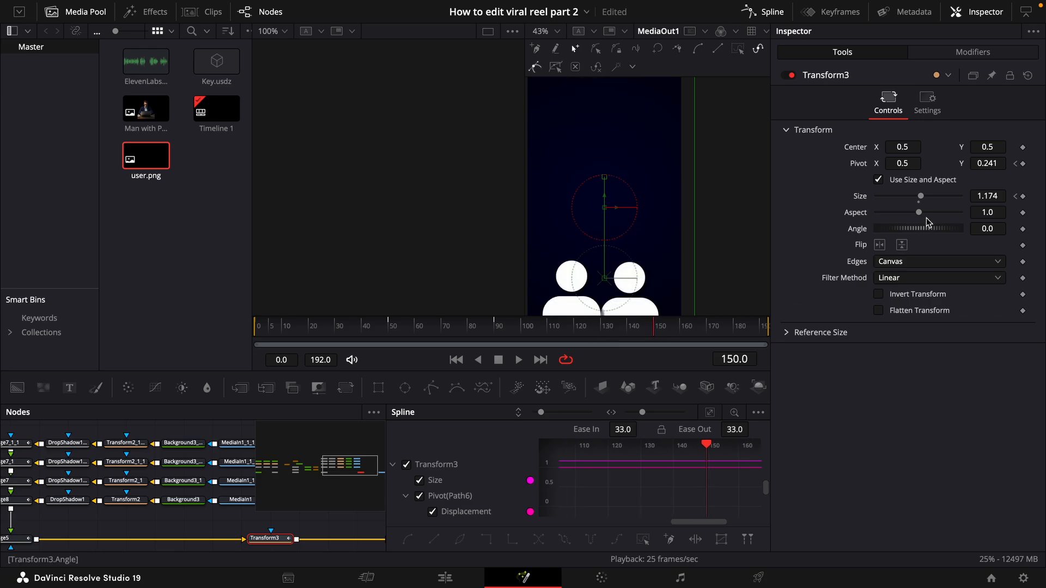
left_click(1023, 197)
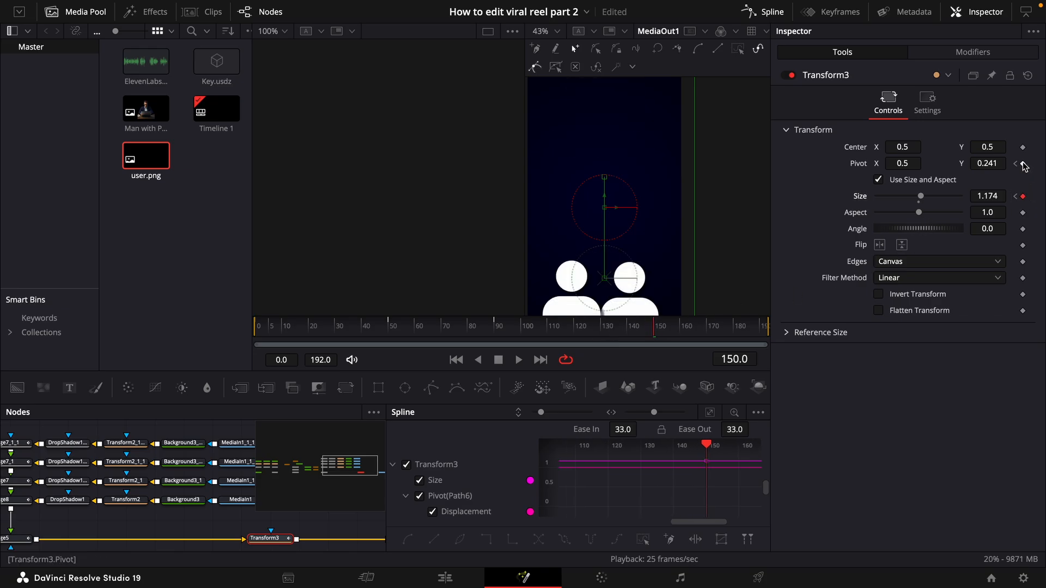
left_click(734, 329)
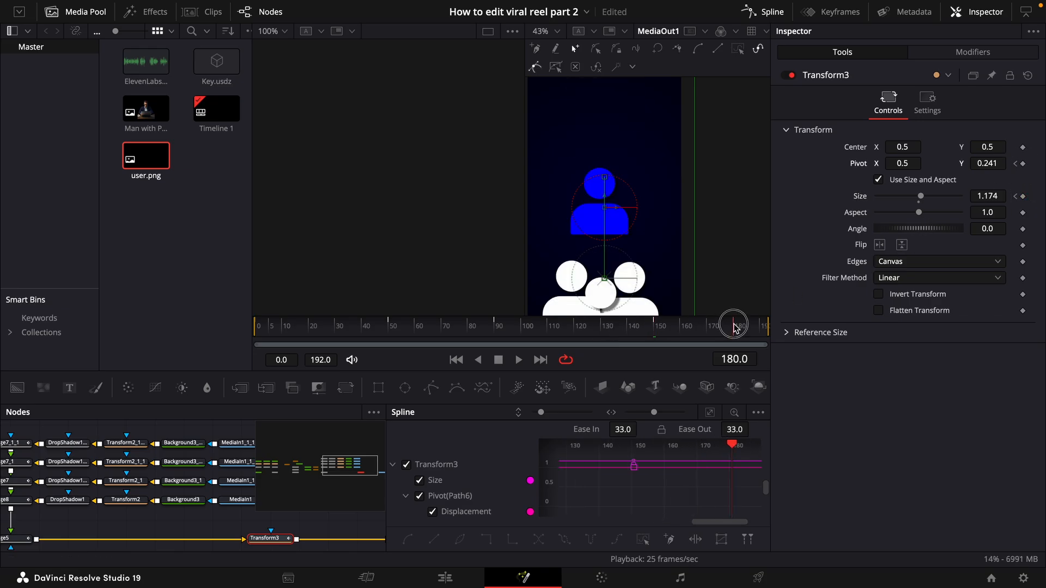
left_click(1023, 164)
left_click_drag(986, 195, 1010, 191)
scroll(606, 205, "down", 3)
left_click_drag(610, 197, 611, 170)
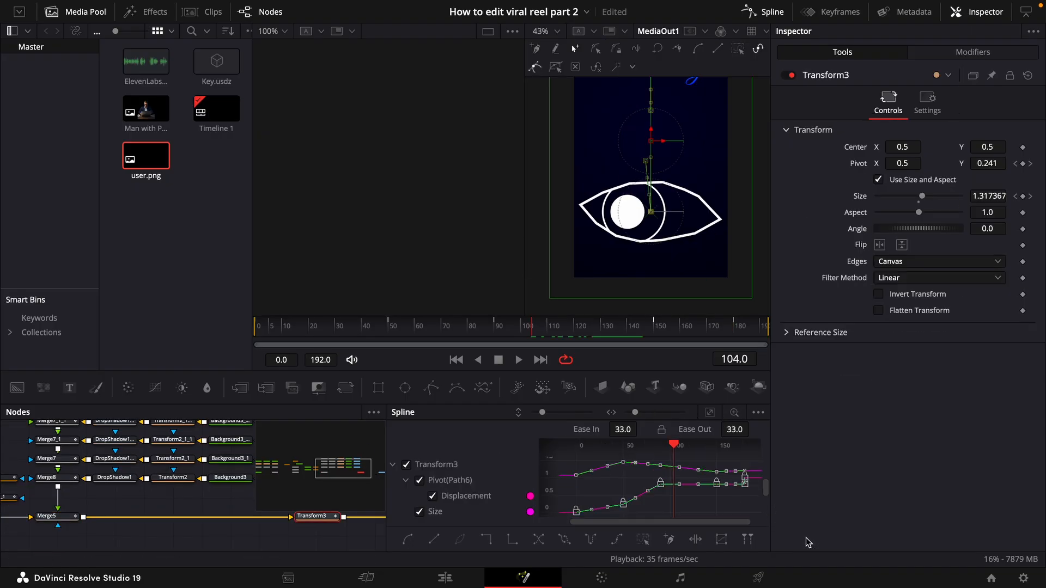
Step: Smooth Transform3's Size and Pivot keyframes, setting Ease In to 55.2 and Ease Out to 47.9
key("f")
key("t")
key("t")
left_click_drag(623, 430, 854, 432)
Step: Play back the composition to check Transform3's smoothed zoom and pivot movement
left_click(387, 332)
key("space")
scroll(646, 289, "up", 3)
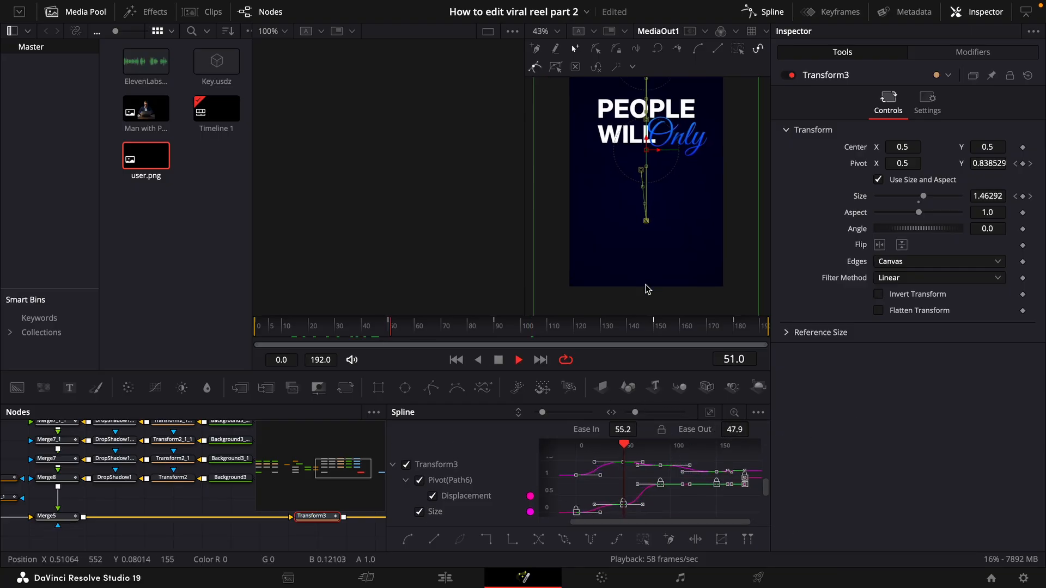
key("space")
left_click(382, 332)
key("space")
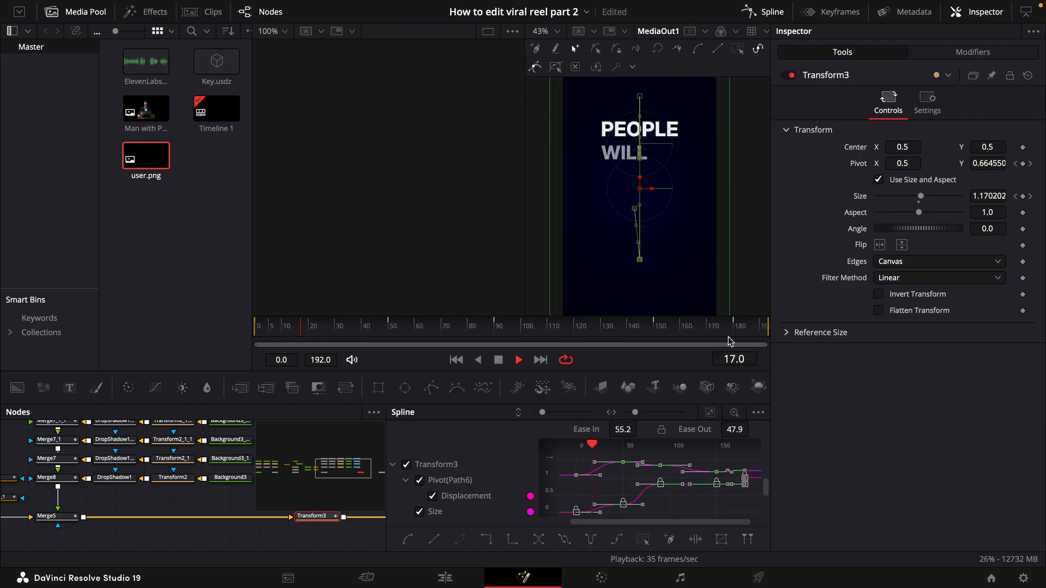
key("space")
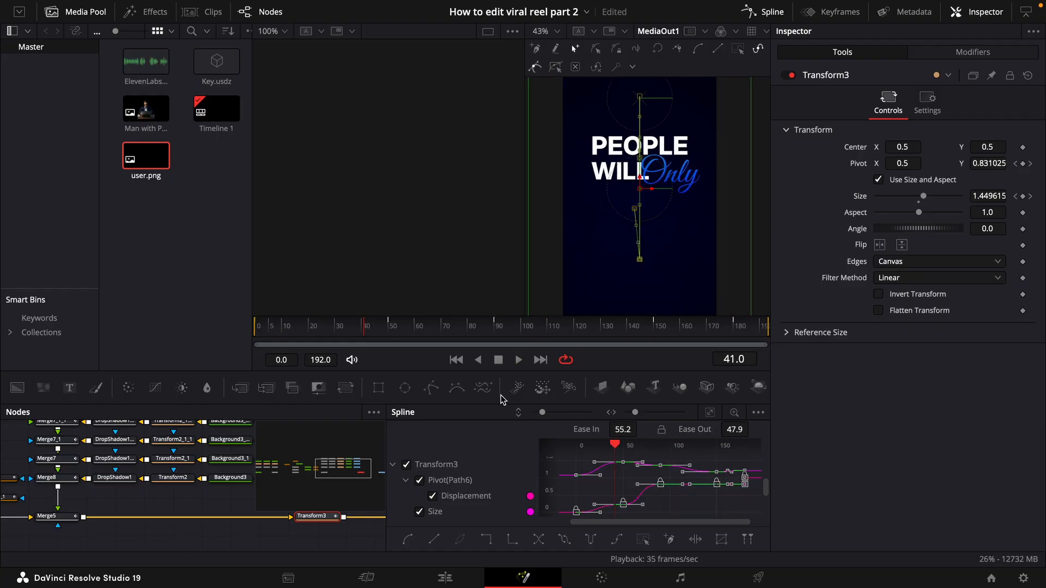
Step: Increase Transform3's Size at the frame 180 keyframe
left_click(741, 327)
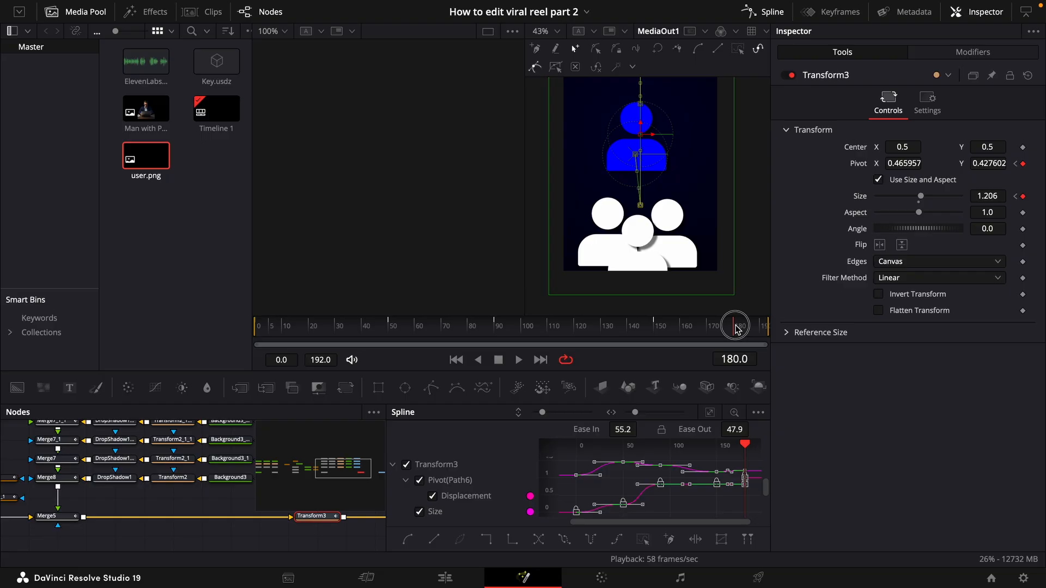
left_click_drag(989, 198, 1040, 197)
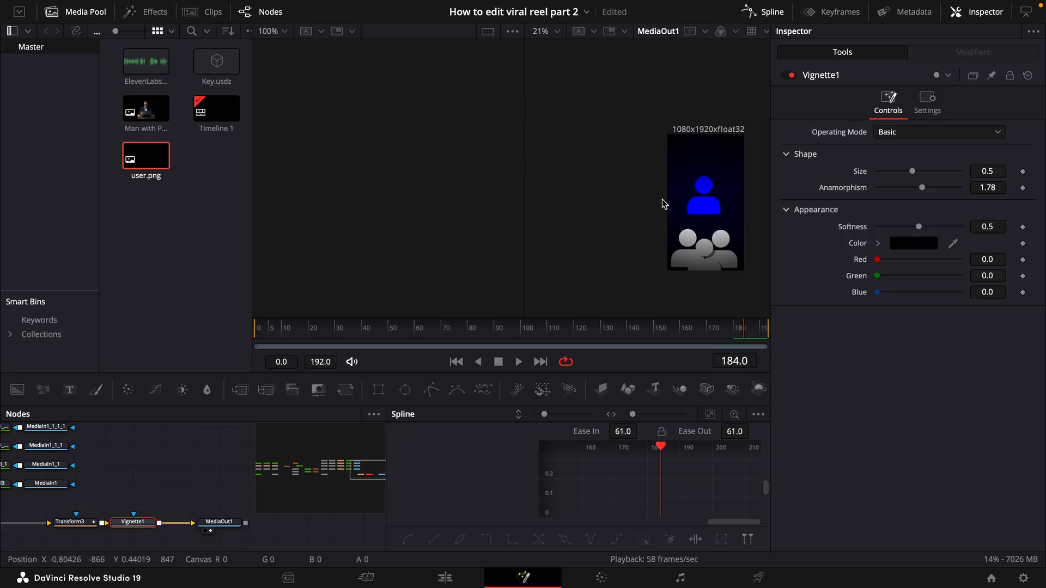
Step: Keyframe Vignette1's Size at 1.0 on frame 160 and about 0.249 on frame 191
left_click(682, 328)
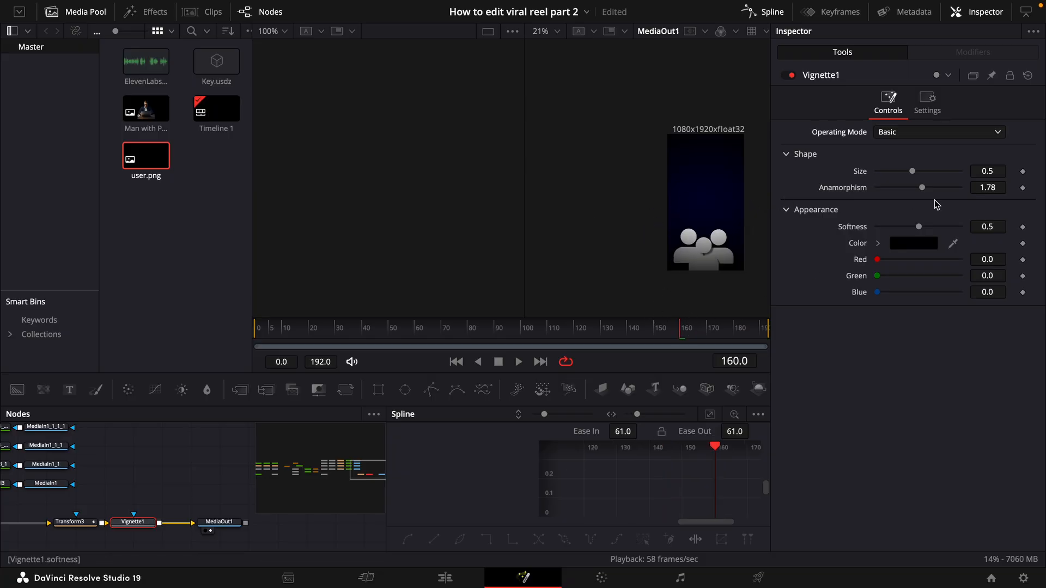
left_click(1022, 172)
left_click_drag(768, 330, 762, 329)
left_click(761, 328)
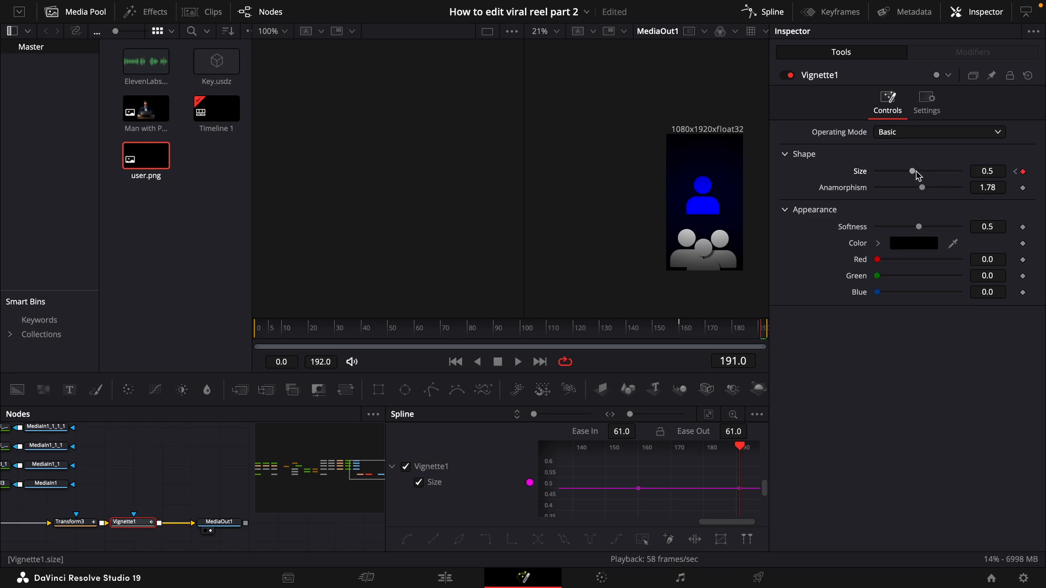
left_click_drag(914, 172, 894, 172)
double_click(992, 174)
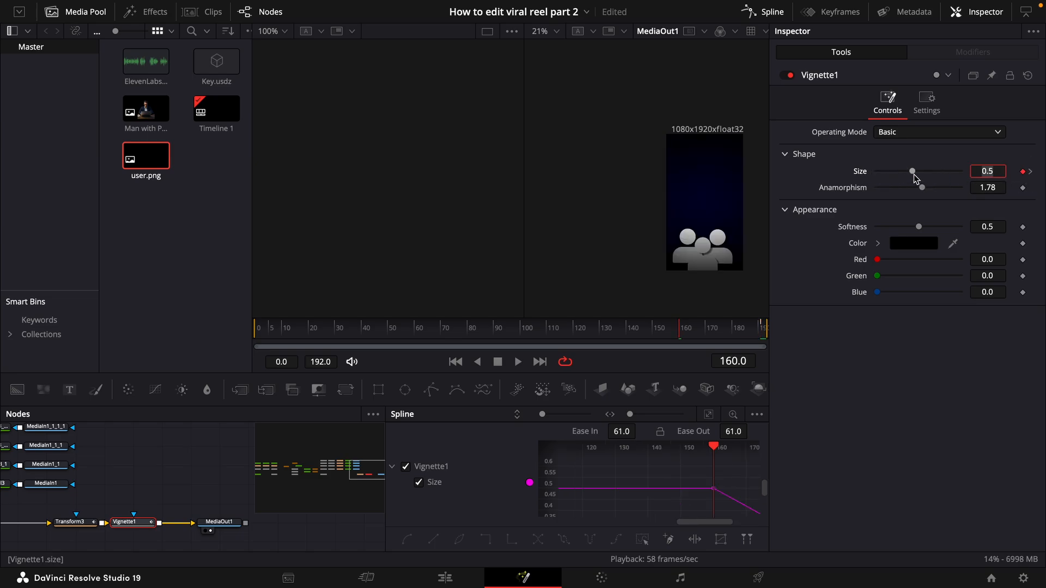
left_click_drag(910, 172, 1044, 158)
Step: Play back the vignette animation and set Vignette1's Size to about 0.366 at frame 191
key("space")
left_click(762, 328)
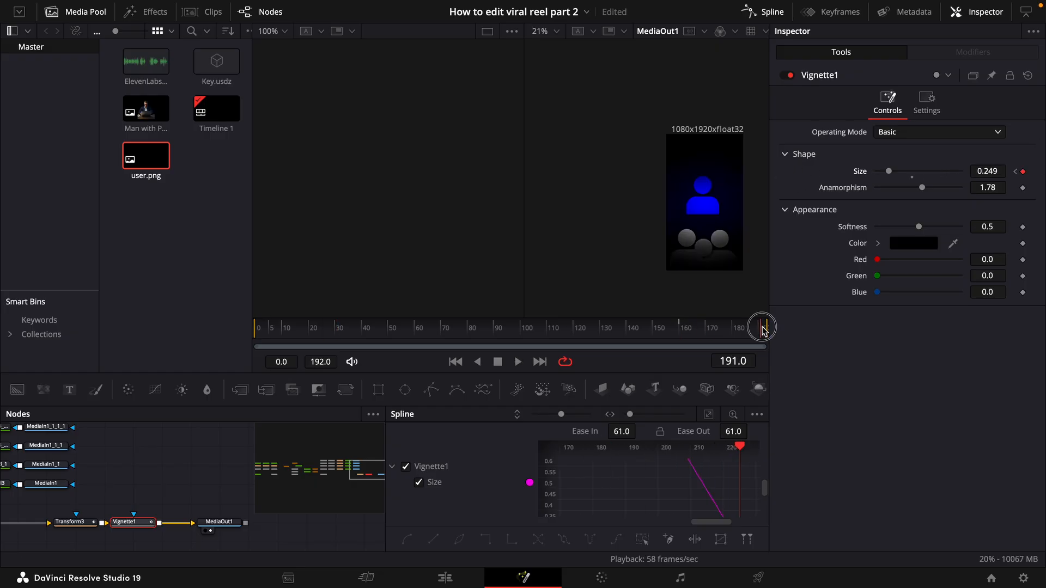
left_click_drag(889, 173, 898, 173)
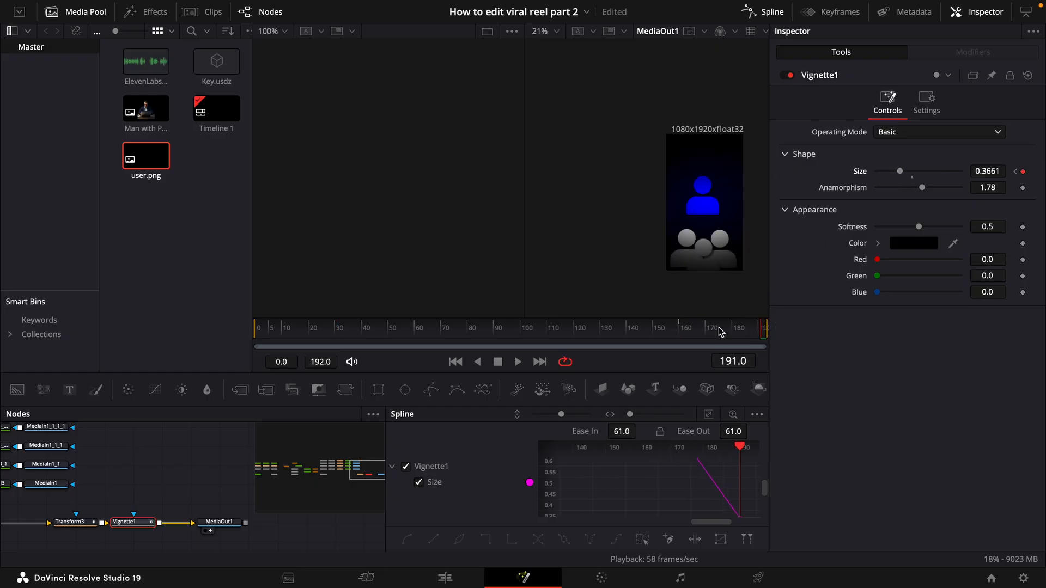
Step: Insert the VGDeepGlow template effect between Merge5 and Transform3, and set its Glow Size to 1.32
left_click(215, 483)
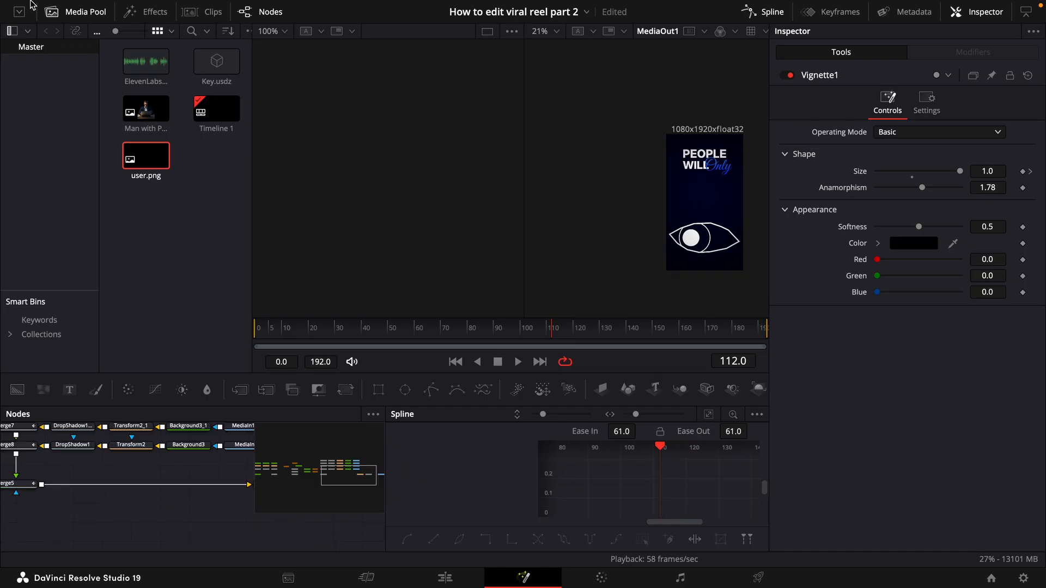
left_click(136, 16)
left_click(86, 14)
left_click(71, 16)
left_click(75, 18)
left_click(140, 12)
left_click(142, 8)
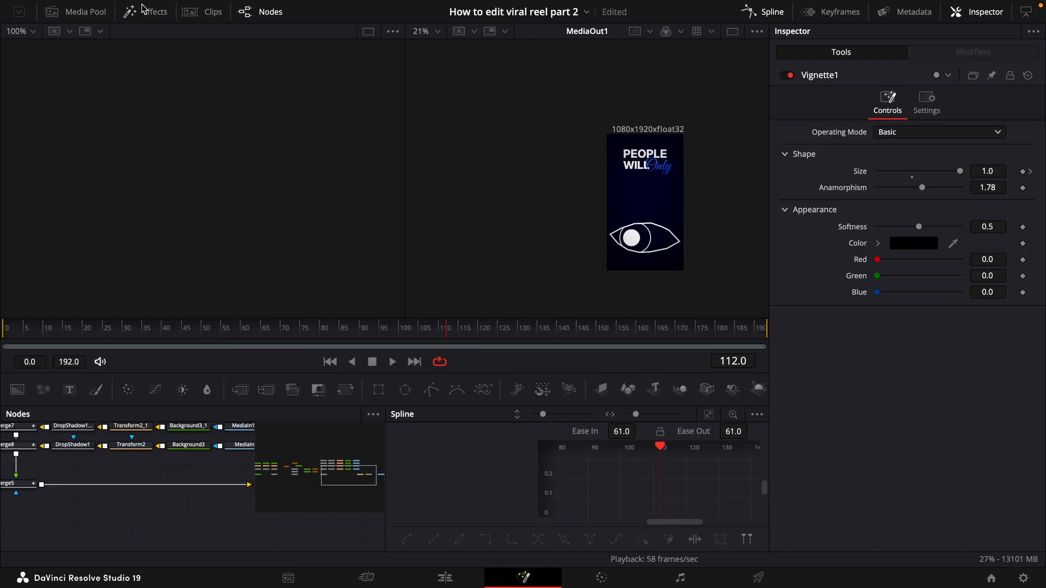
left_click(140, 16)
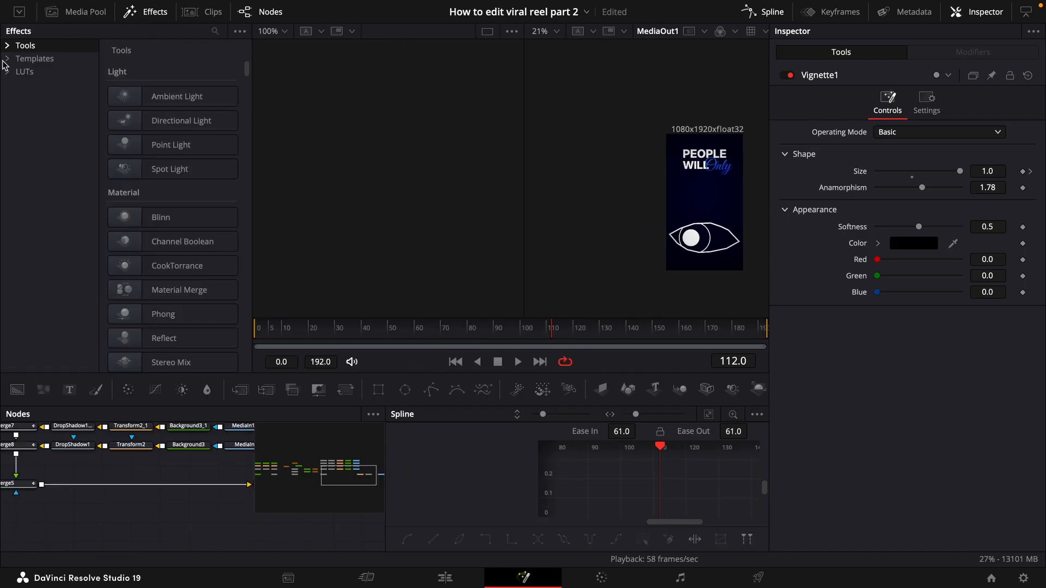
left_click(20, 71)
left_click(33, 85)
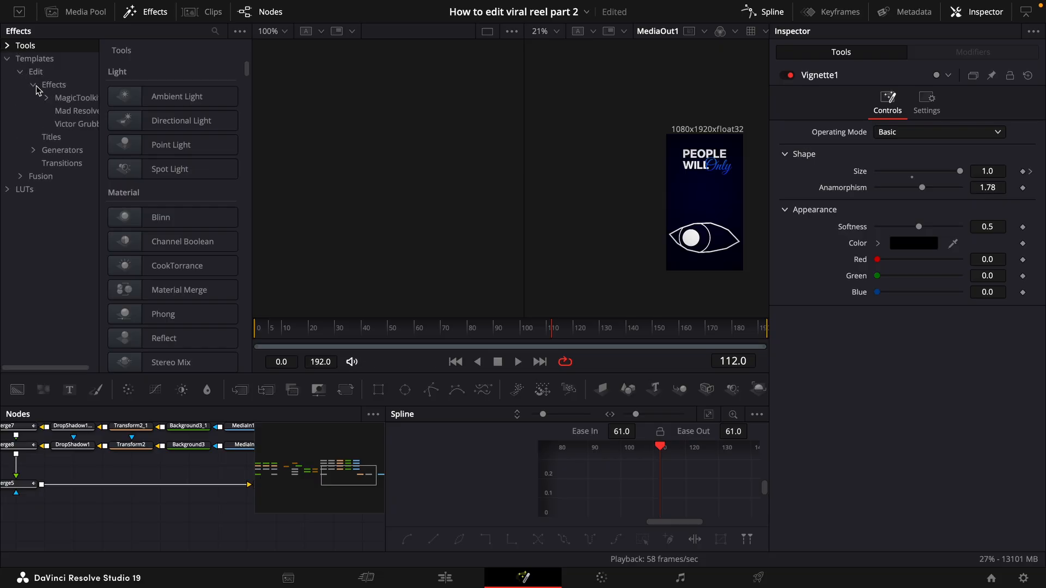
left_click(71, 124)
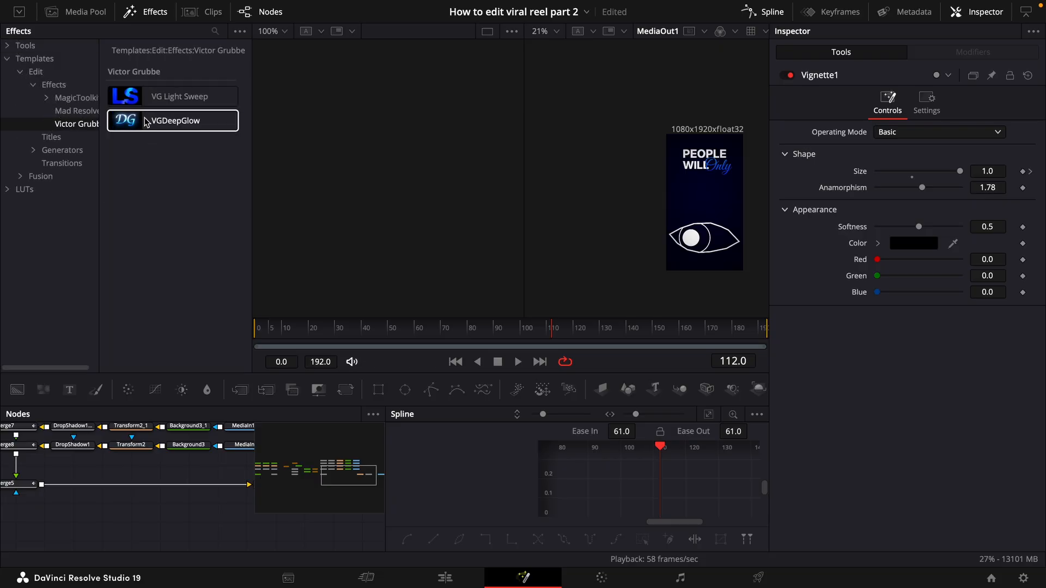
left_click_drag(146, 121, 99, 486)
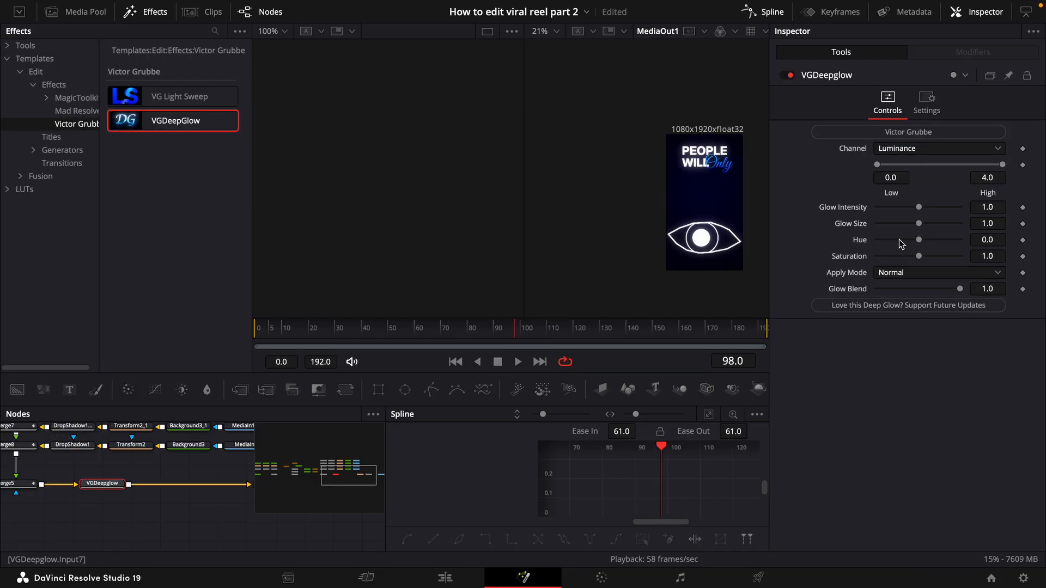
left_click_drag(919, 224, 930, 224)
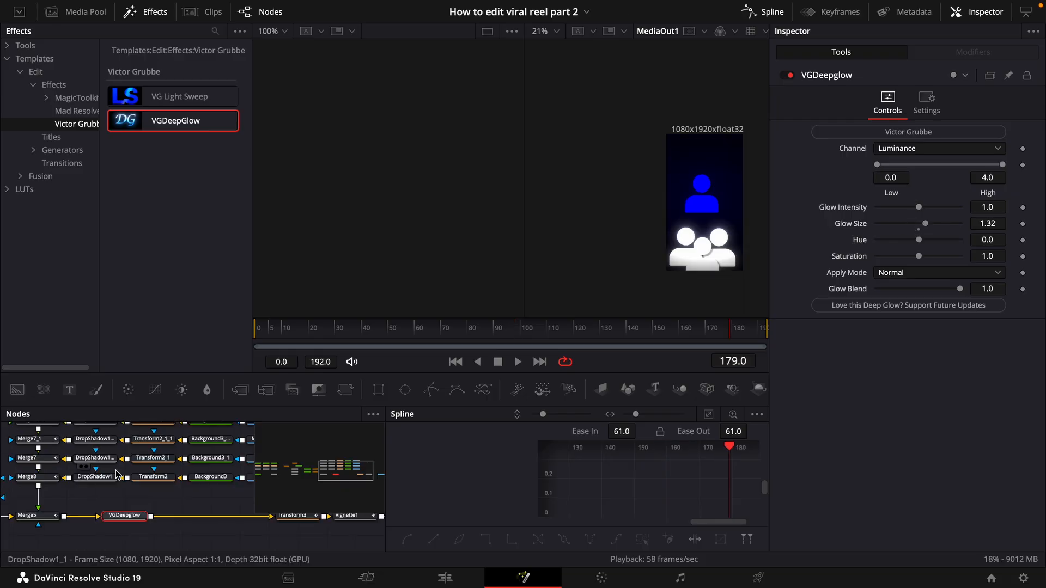
Step: Paste a copy of the deep glow node between DropShadow1_1_1_1 and Merge7_1_1, and increase its Glow Size
scroll(116, 470, "up", 4)
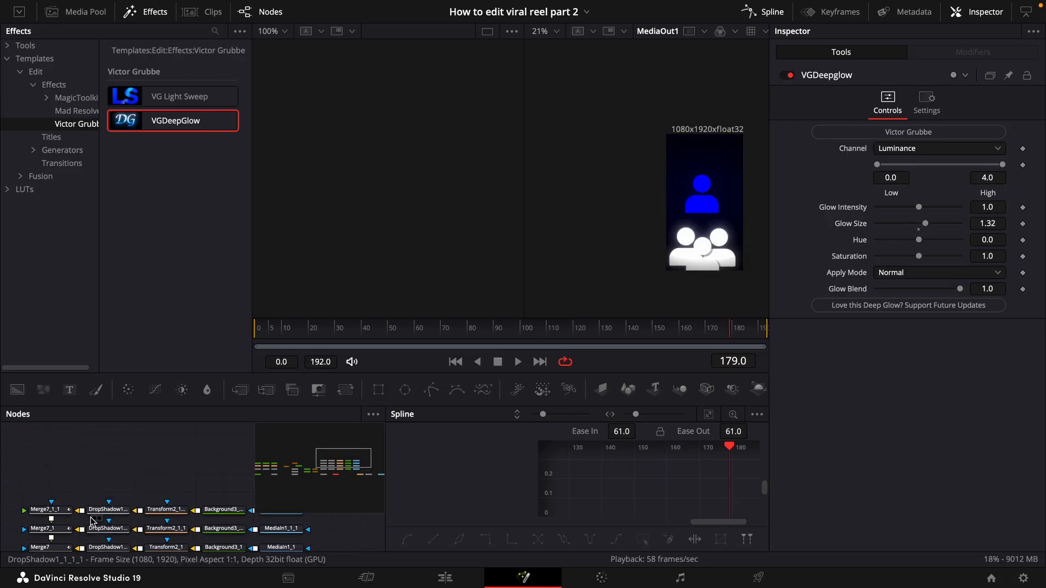
left_click_drag(85, 485, 275, 515)
left_click(119, 515)
left_click_drag(119, 514, 206, 514)
left_click(126, 493)
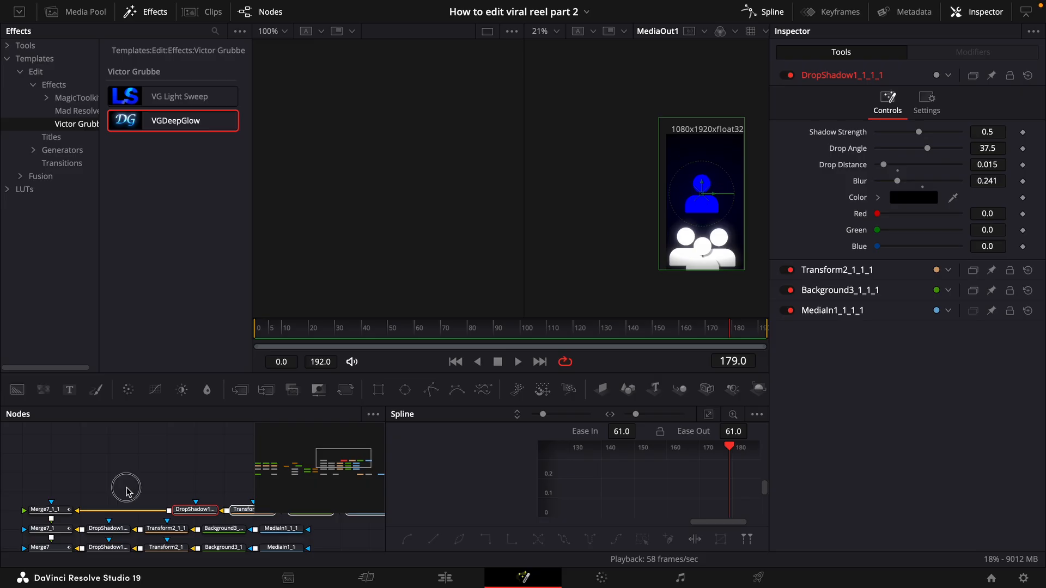
key("super+v")
left_click_drag(144, 493, 132, 510)
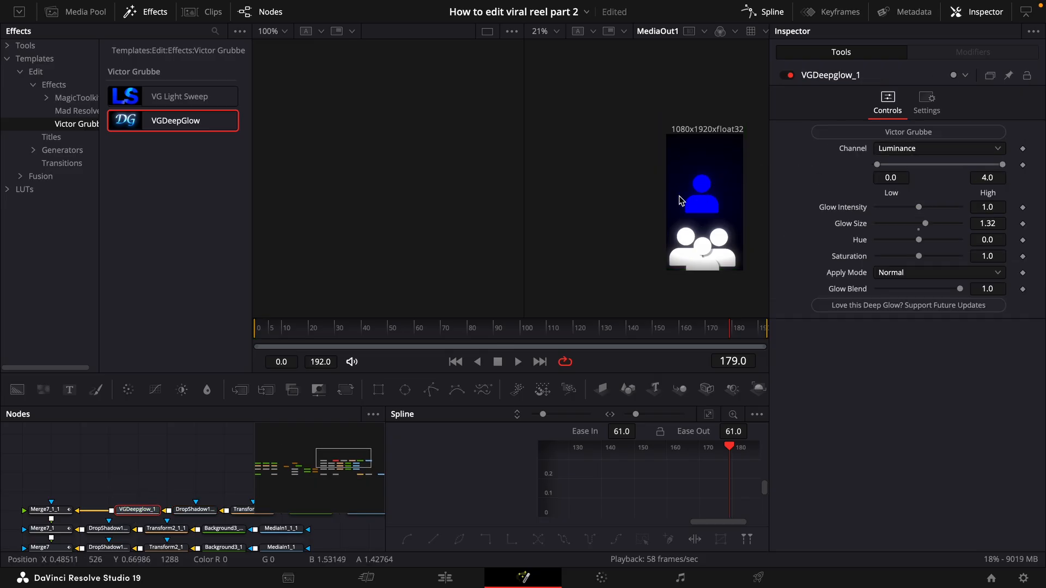
left_click_drag(925, 223, 958, 228)
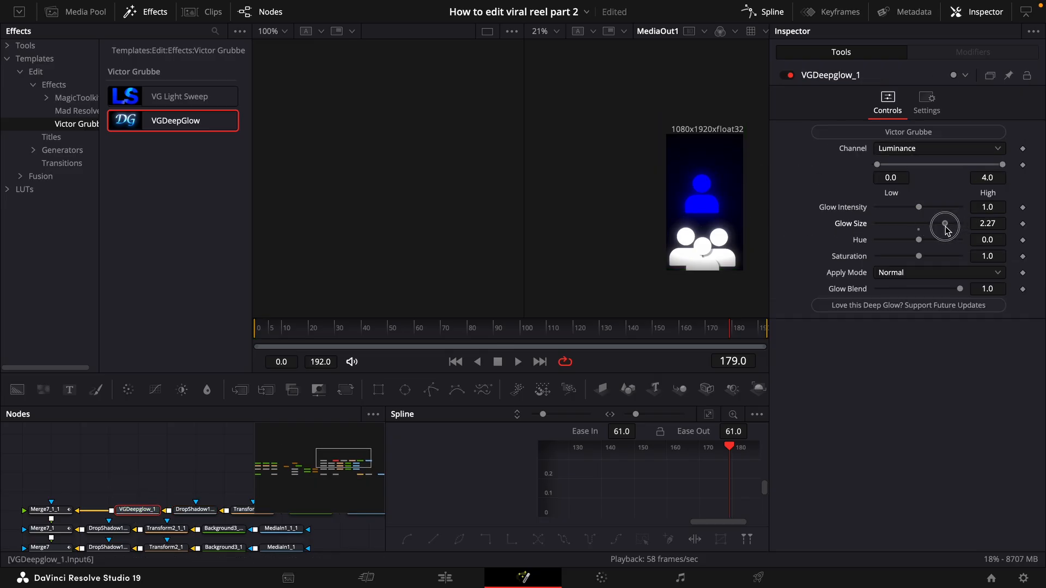
Step: Paste another deep glow node between Transform1_1_1 and Merge1_1_1, and preview the glowing "Only" text at frame 54
left_click_drag(108, 523, 230, 497)
left_click_drag(11, 498, 177, 473)
mouse_move(89, 473)
left_mouse_down()
mouse_move(206, 449)
mouse_move(253, 452)
left_mouse_up()
left_click_drag(190, 437, 167, 472)
left_click(195, 460)
key("super+v")
left_click_drag(349, 329, 397, 325)
left_click(399, 329)
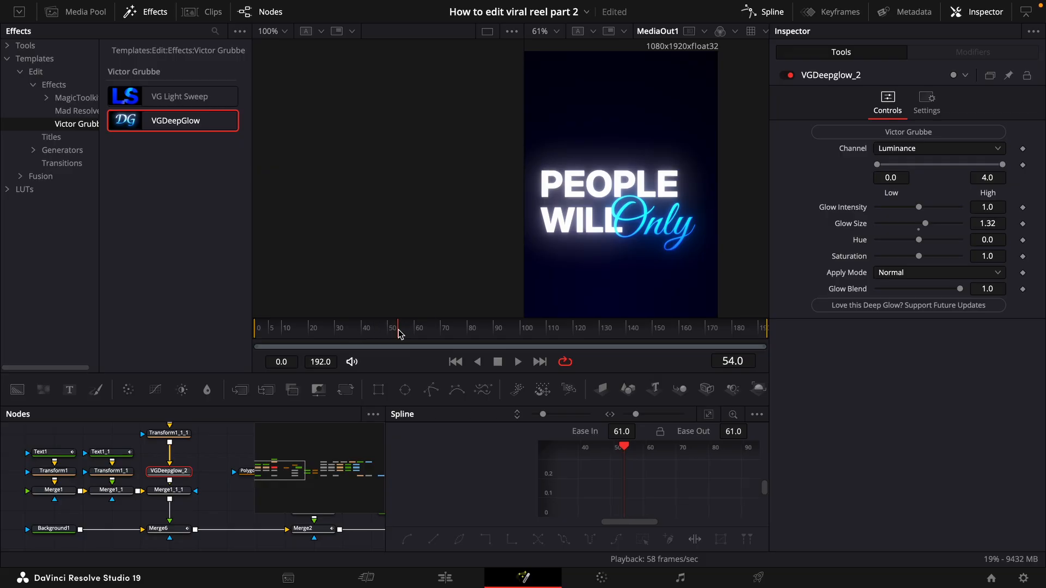